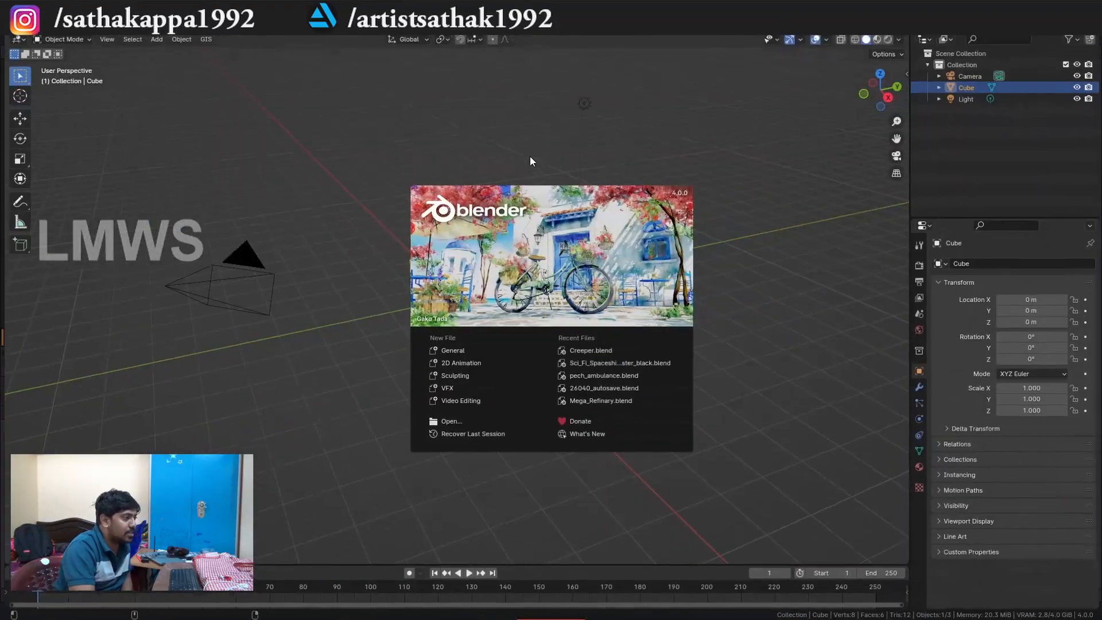
Open the recent file Creeper.blend and join the two side-by-side 3D viewports into a single one.
left_click(589, 349)
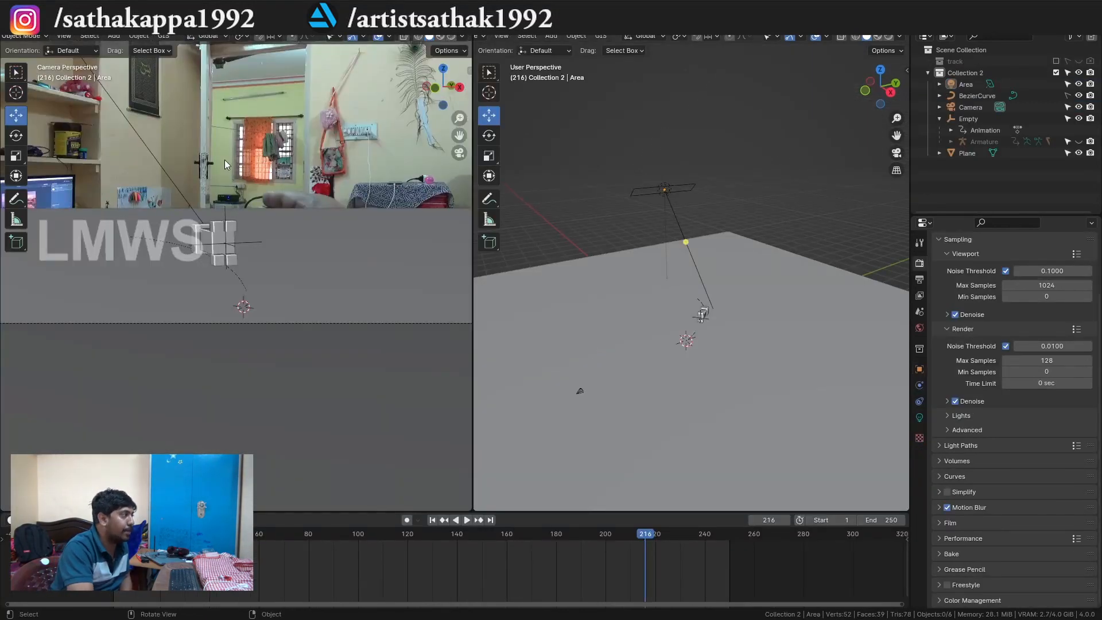
left_click_drag(443, 87, 382, 133)
scroll(381, 133, "down", 6)
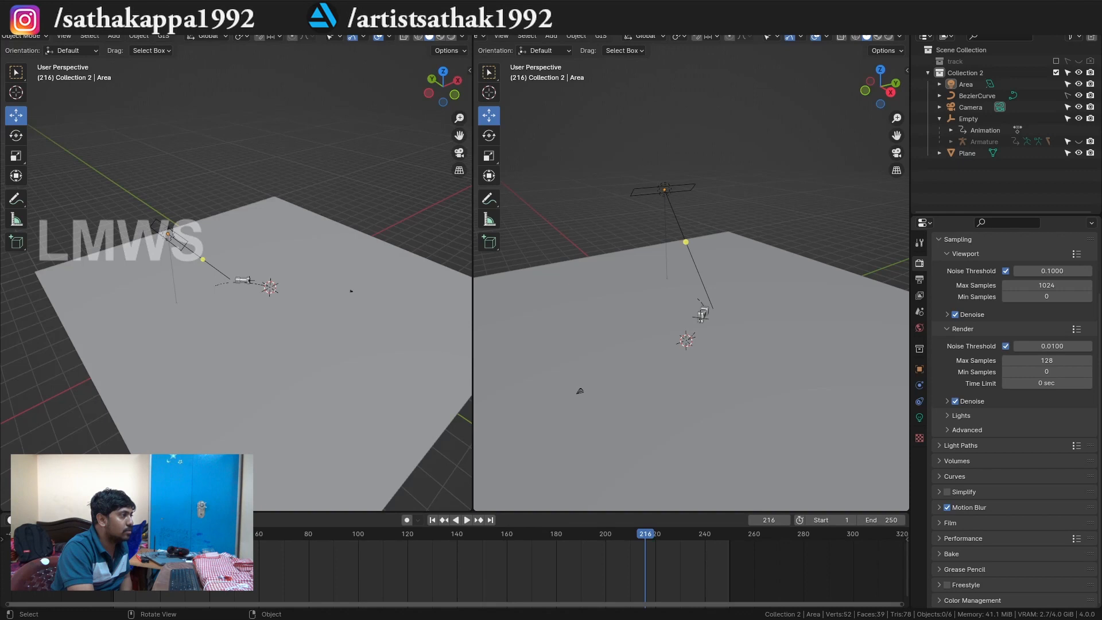
left_click_drag(471, 31, 557, 43)
scroll(481, 292, "down", 1)
left_click_drag(481, 291, 378, 290)
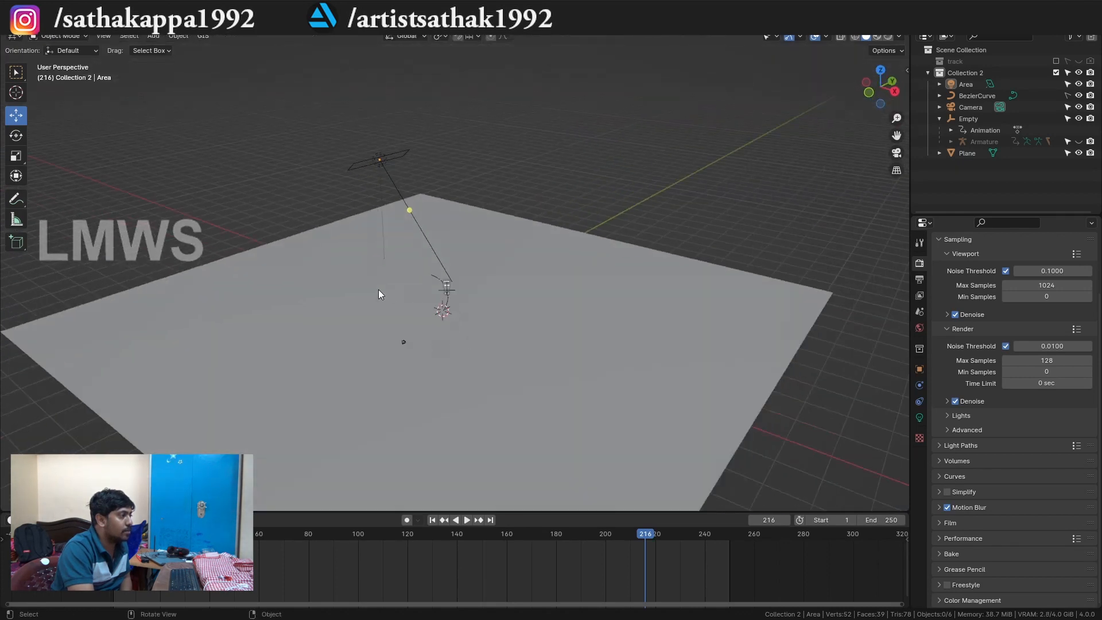
scroll(378, 289, "up", 2)
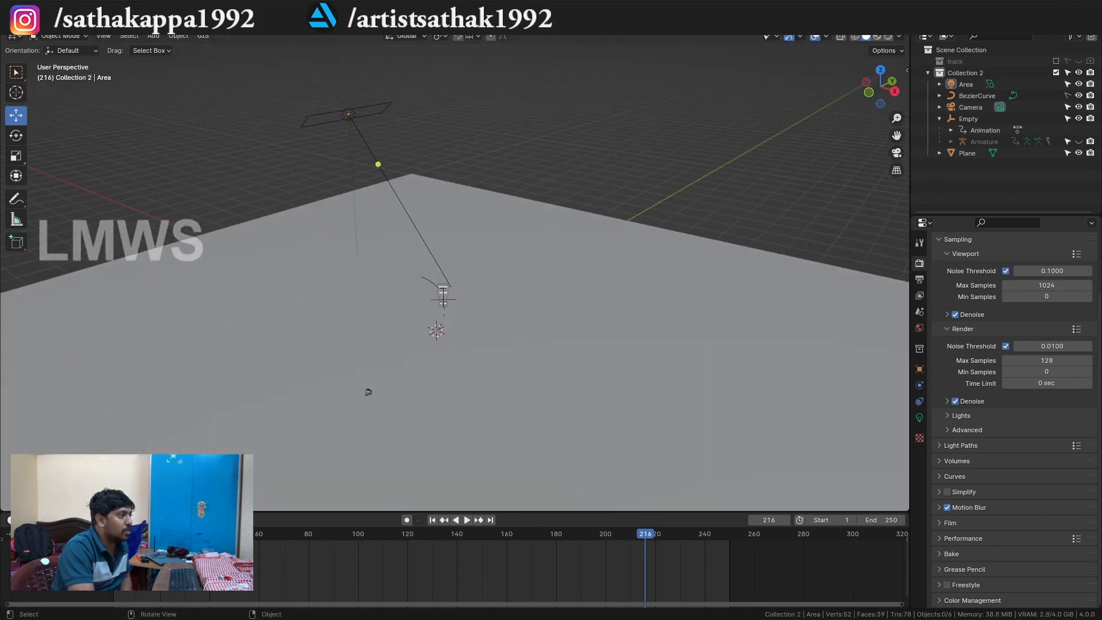
Play back the tracked clip Footage_for_comp.MTS from its start in the Motion Tracking workspace.
key("ctrl+Page_Up")
key("shift+Left")
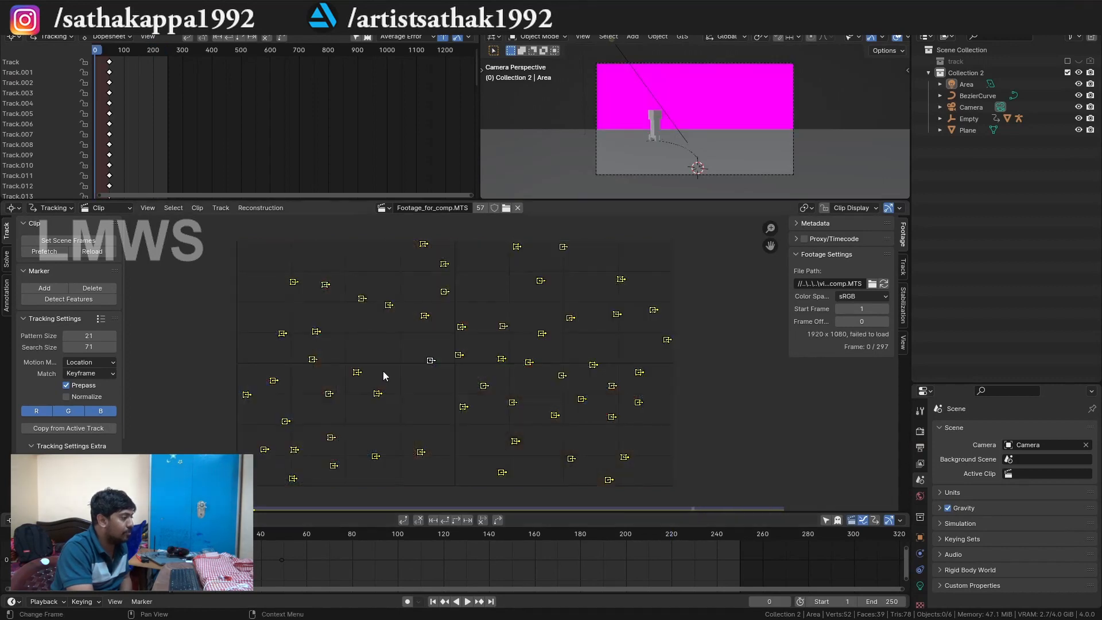
key("Right")
key("alt+a")
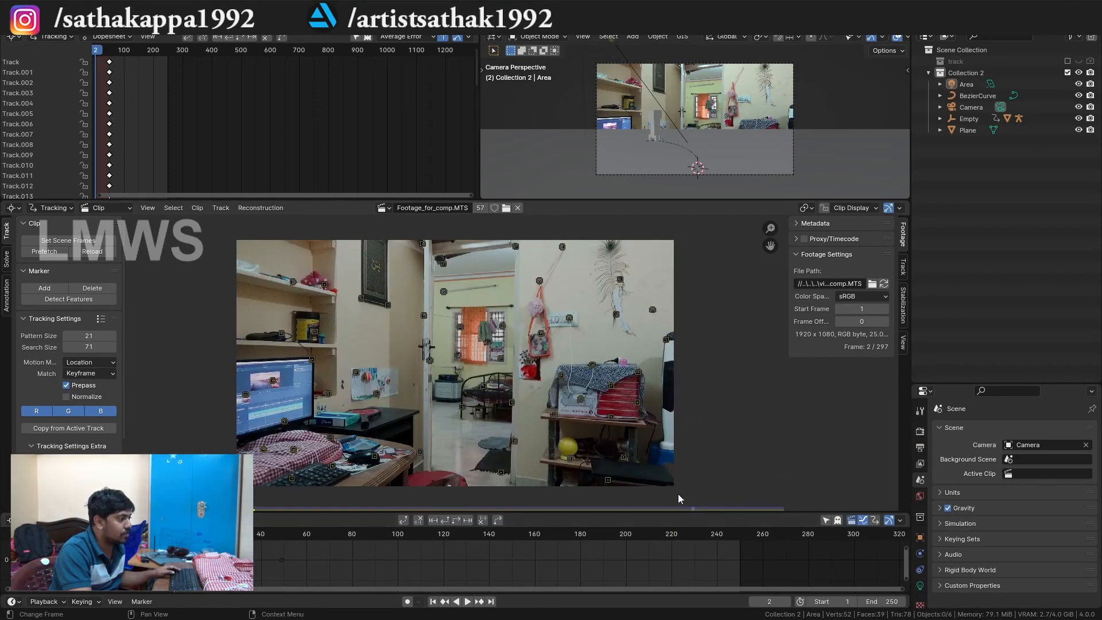
key("space")
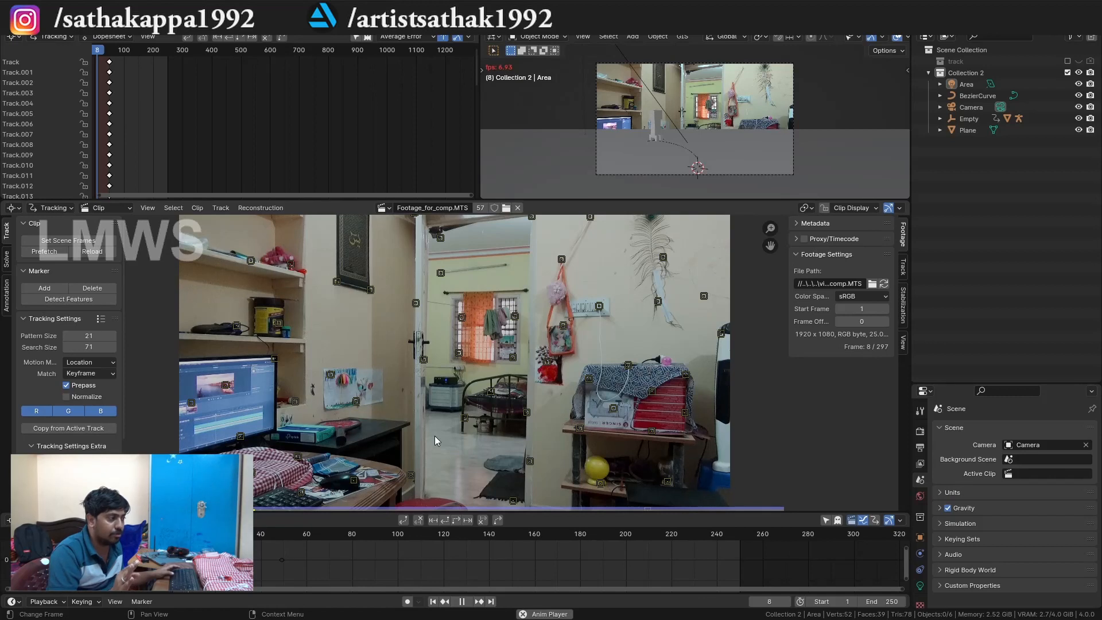
key("space")
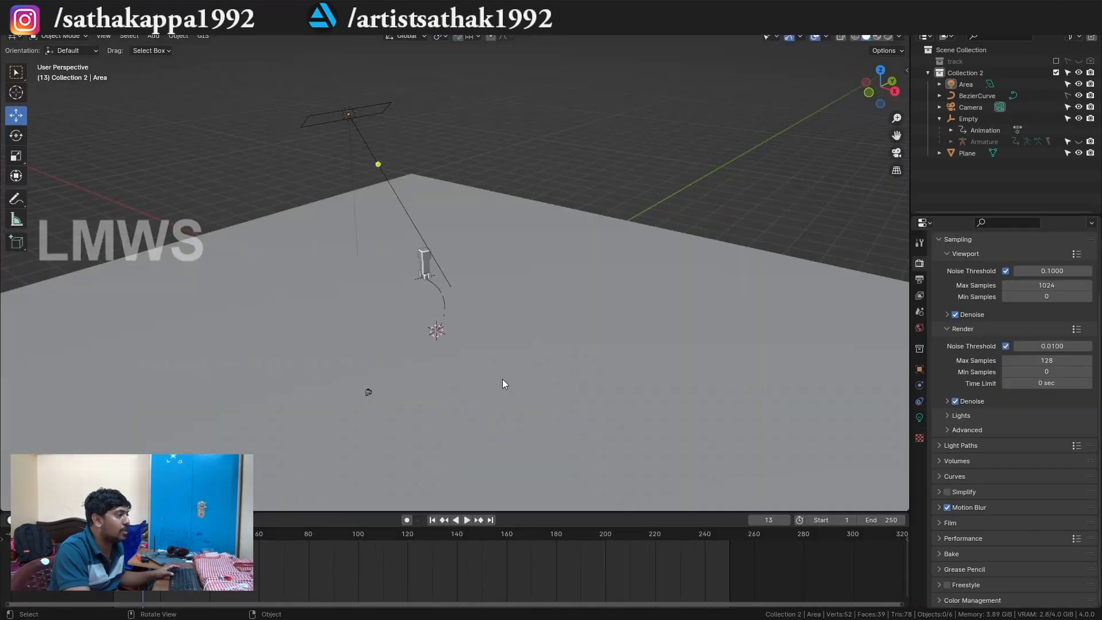
Return to the large 3D viewport, show it in Material Preview shading and play the creeper's animation.
left_click_drag(501, 378, 402, 339)
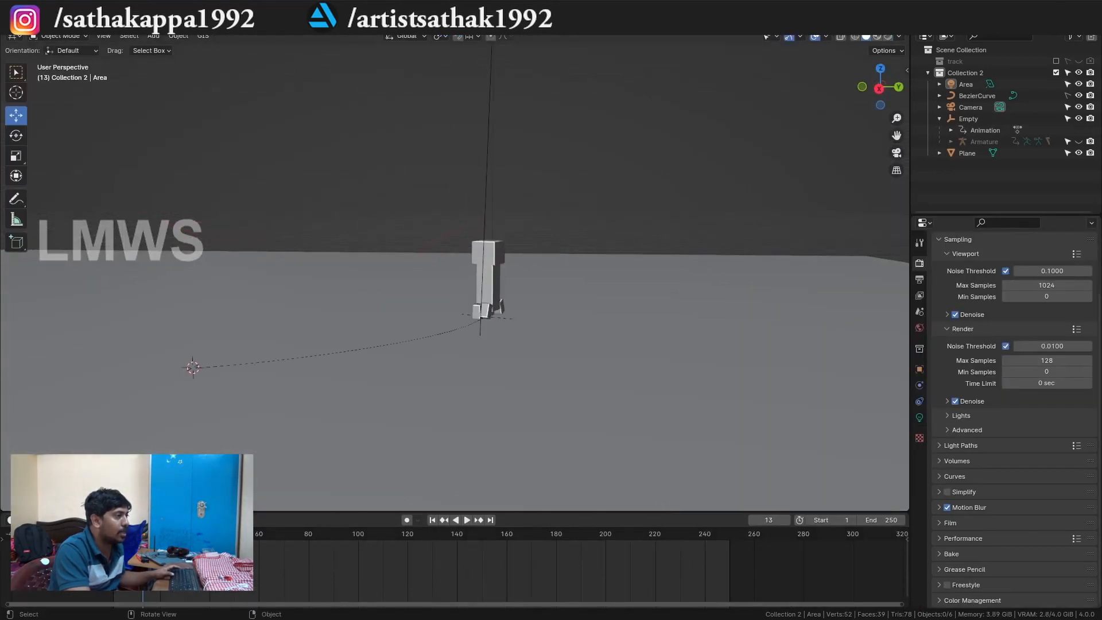
left_click(878, 36)
scroll(514, 346, "up", 2)
key("space")
left_click_drag(514, 345, 534, 427)
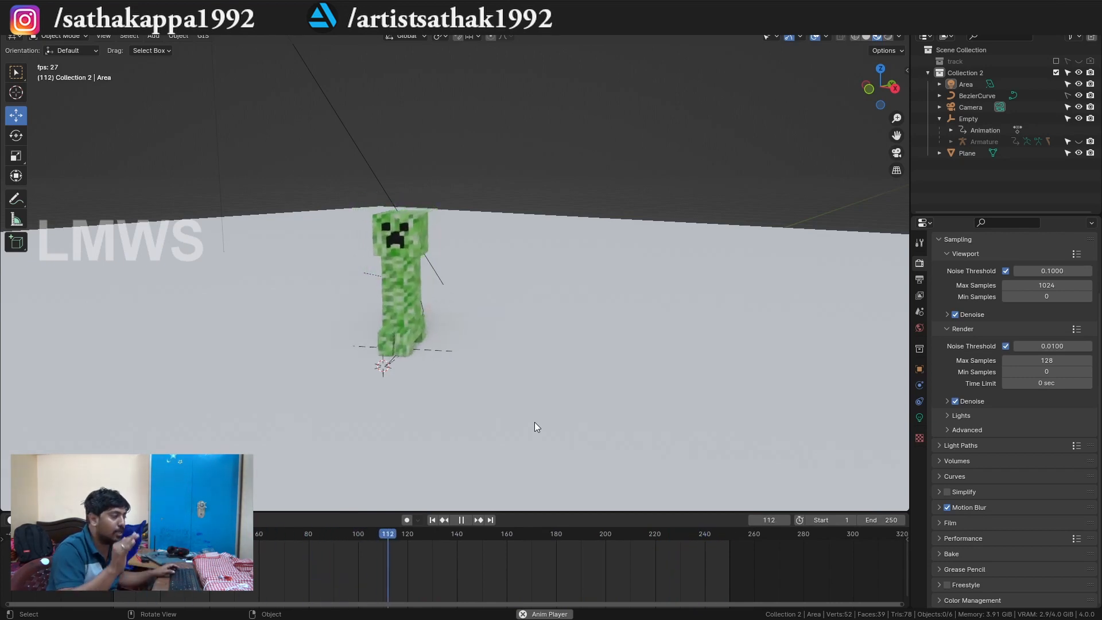
key("space")
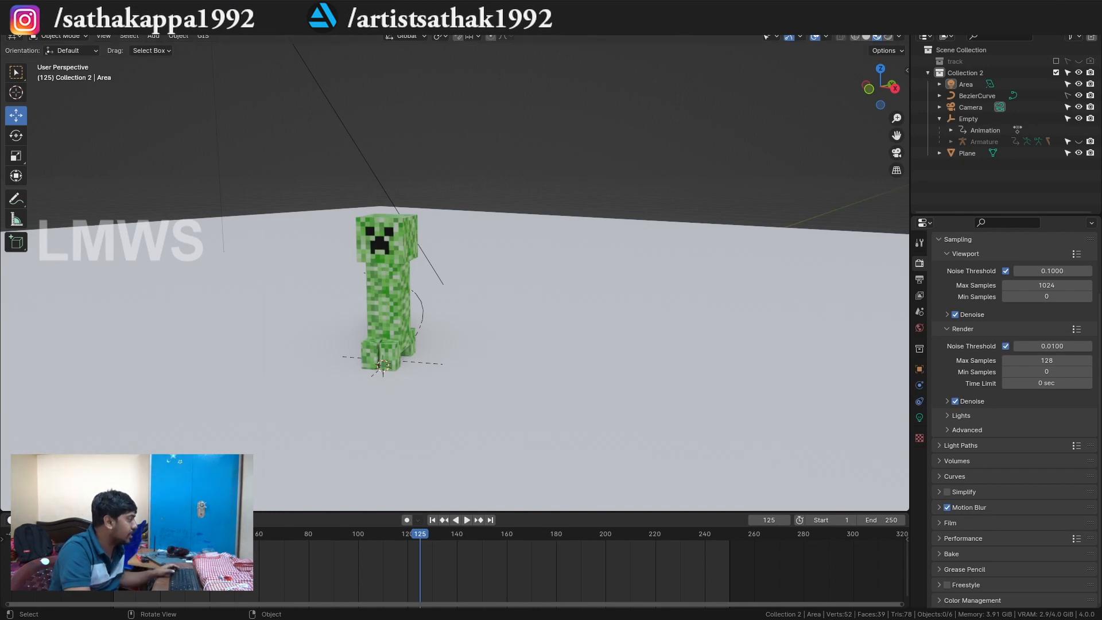
View the rendered frames in the Creeper_img_seq folder one by one in the image viewer, starting with Creeper_anim_0001, and close the viewer.
key("alt+Tab")
double_click(478, 190)
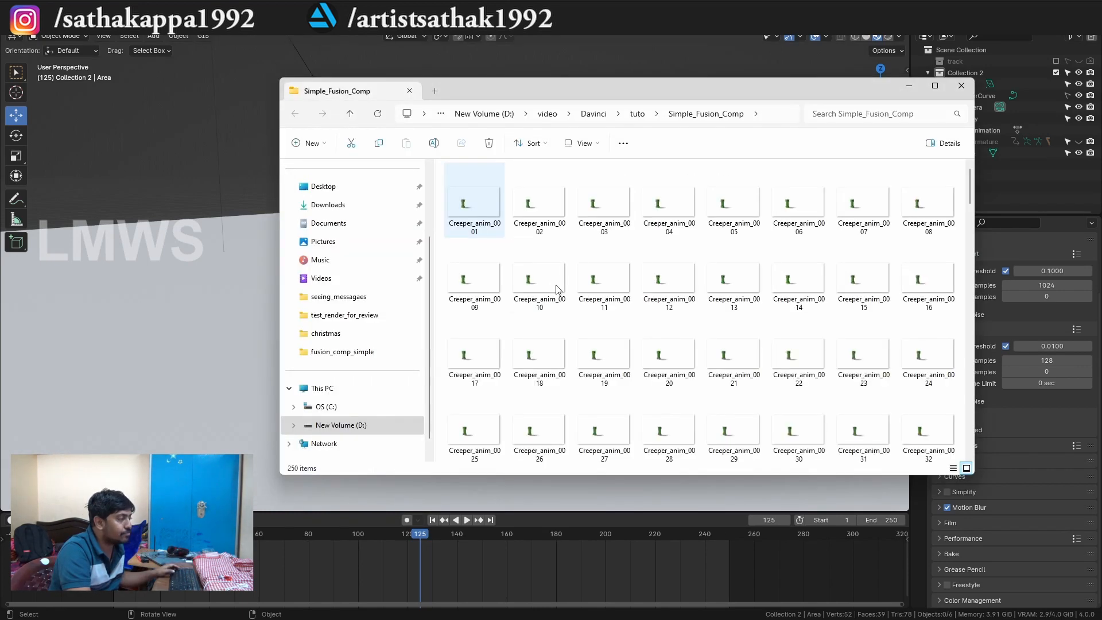
double_click(483, 195)
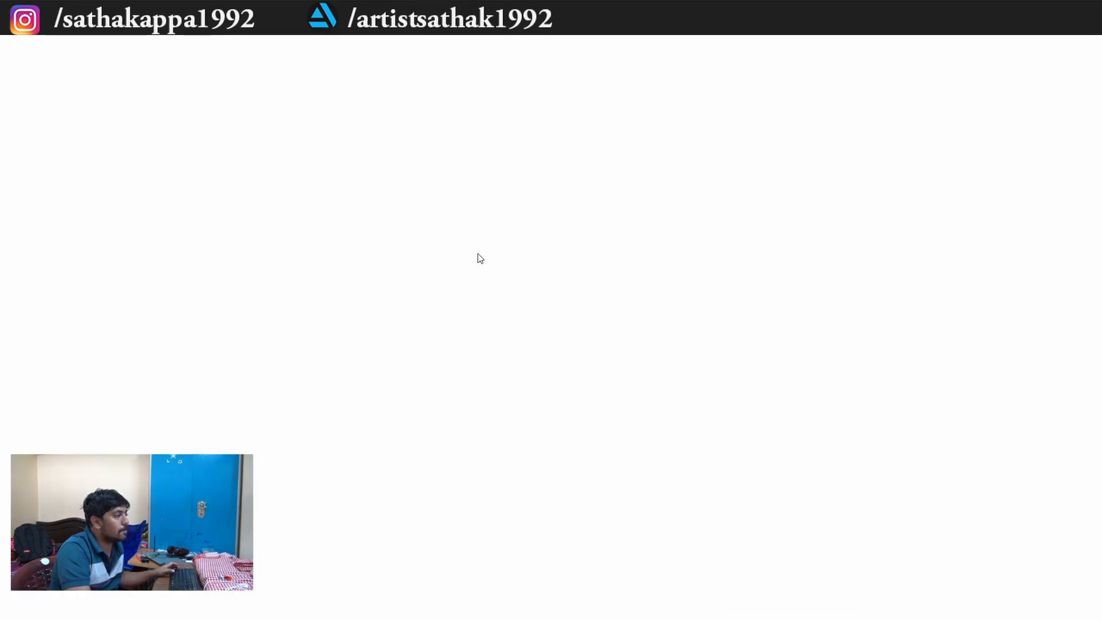
key("Right")
key("Right")
key("Right")
key("Right")
key("Right")
key("Right")
key("Right")
key("Right")
key("Right")
key("Right")
key("Right")
key("Right")
key("Right")
key("Right")
key("Right")
key("Right")
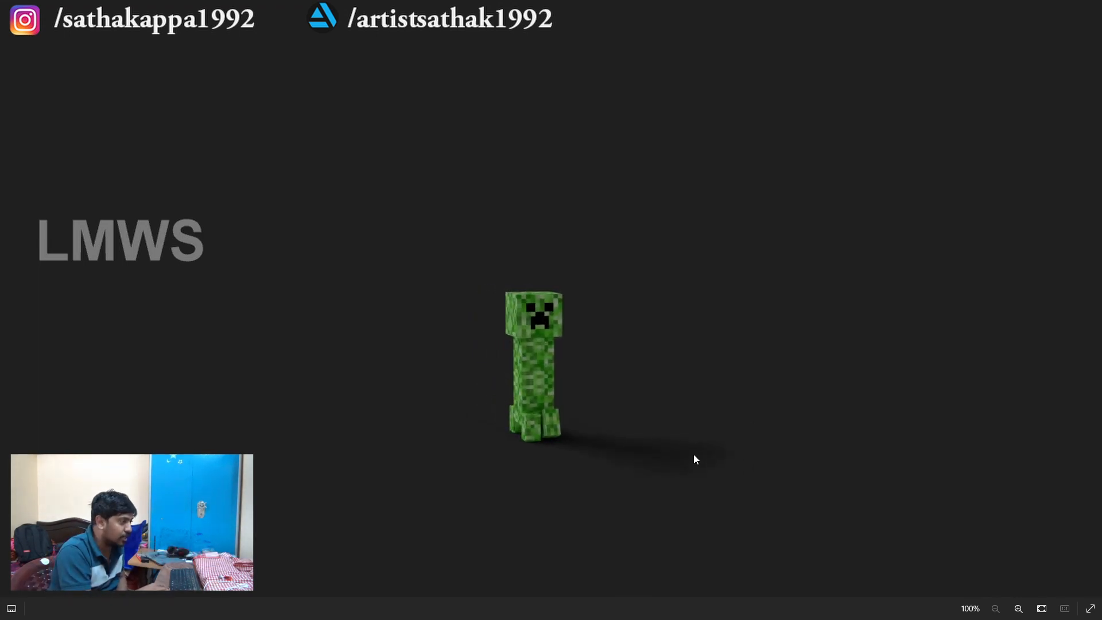
key("Right")
key("Right")
key("Right")
key("Right")
key("Right")
key("Right")
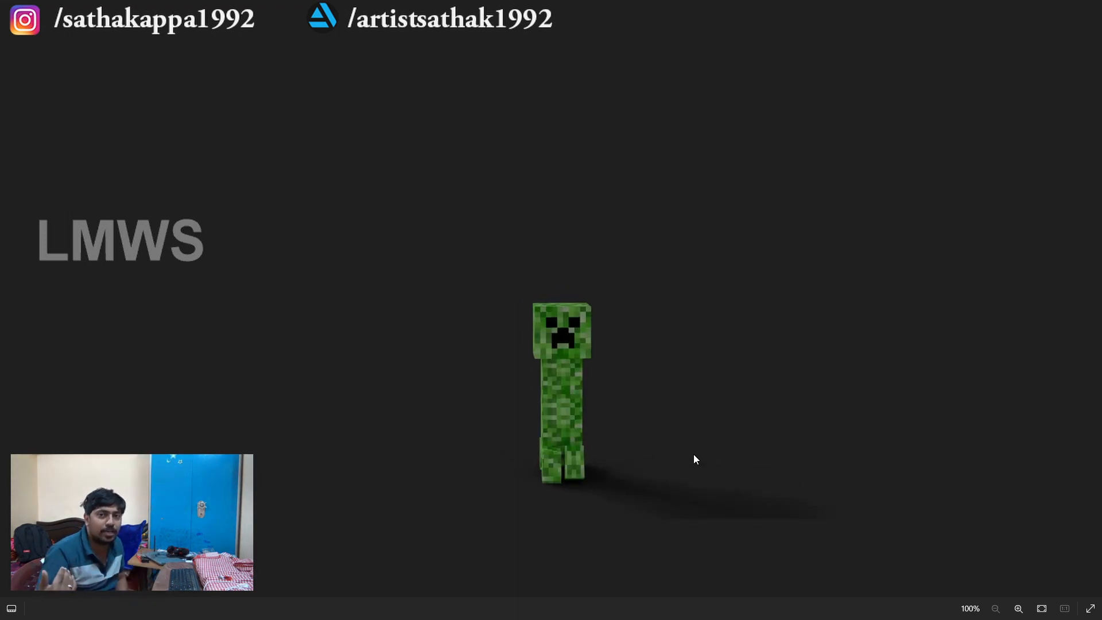
key("Right")
key("Right")
key("Right")
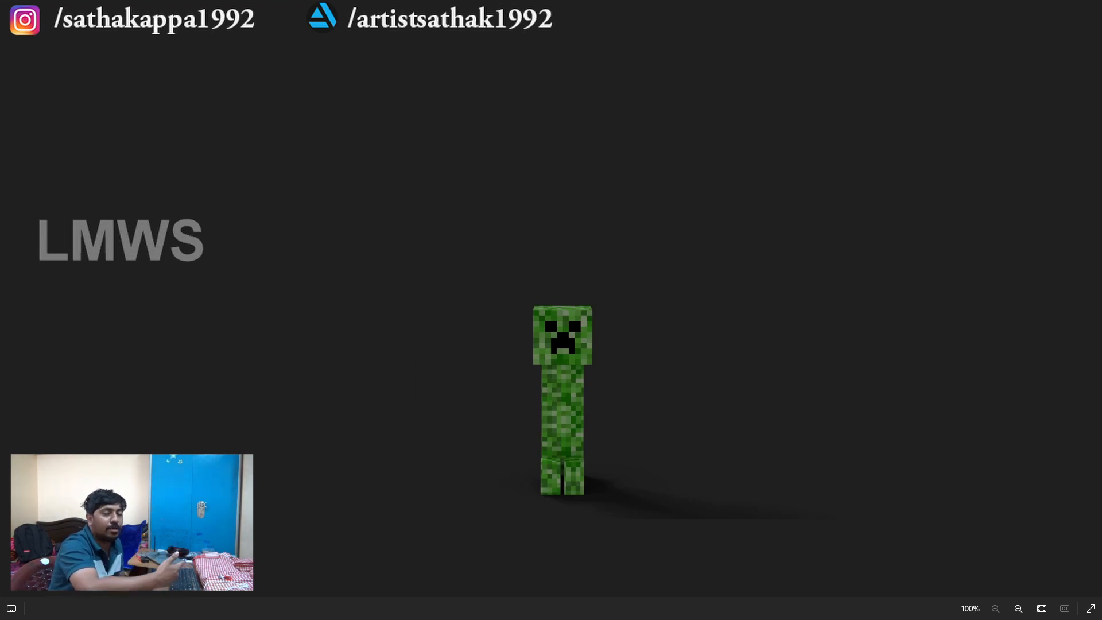
key("Right")
key("Right")
key("Right")
key("Right")
key("Right")
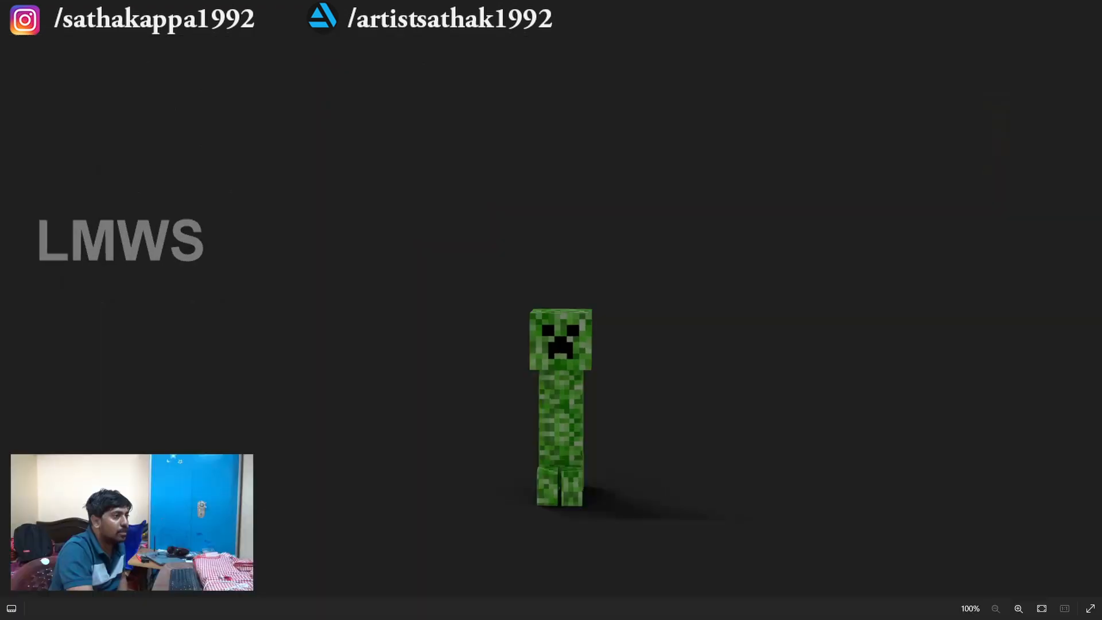
key("alt+F4")
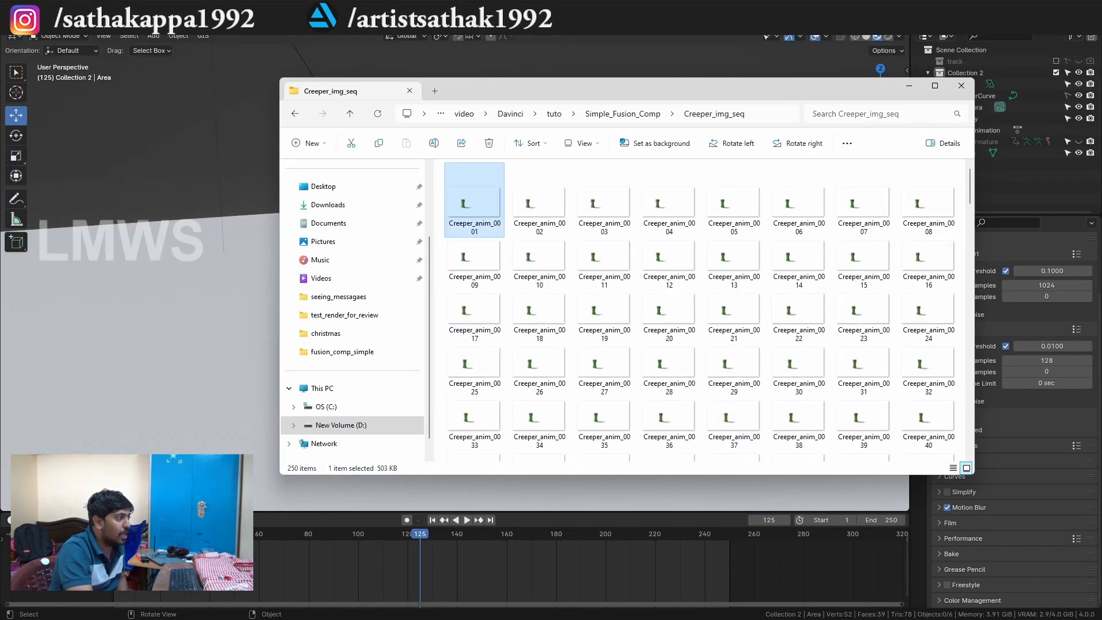
Quit Blender and switch to DaVinci Resolve.
key("alt+Tab")
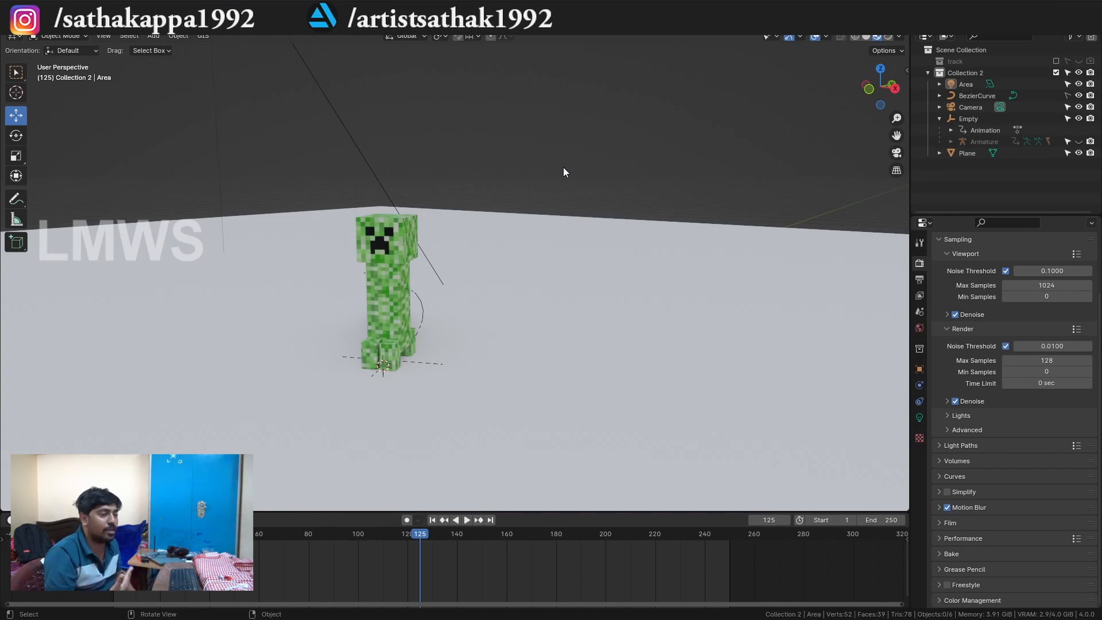
key("ctrl+q")
left_click(583, 336)
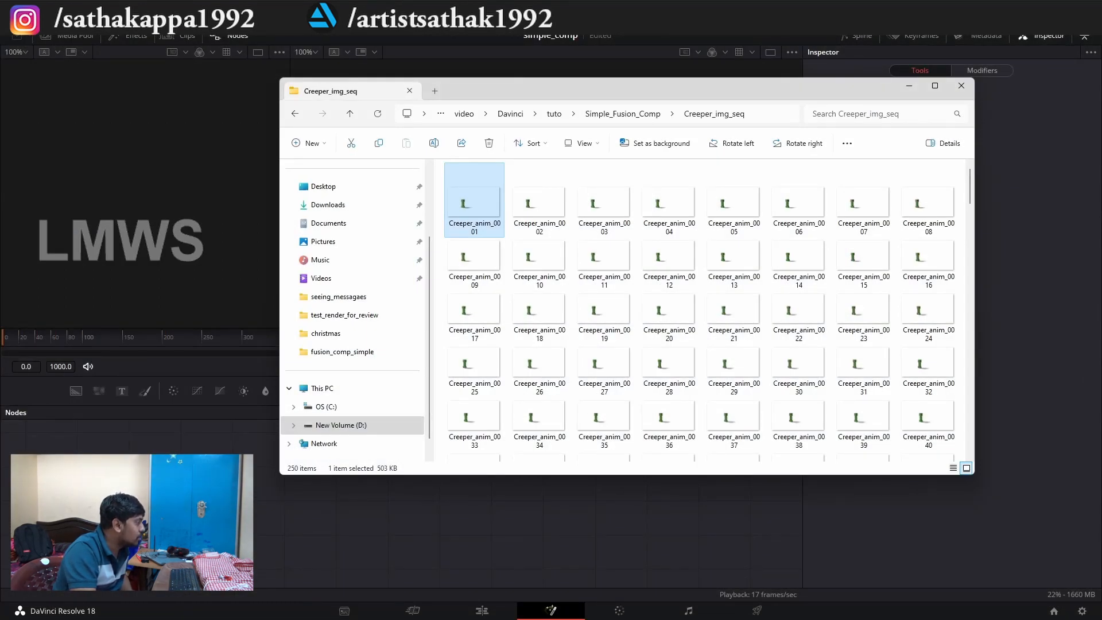
key("alt+Tab")
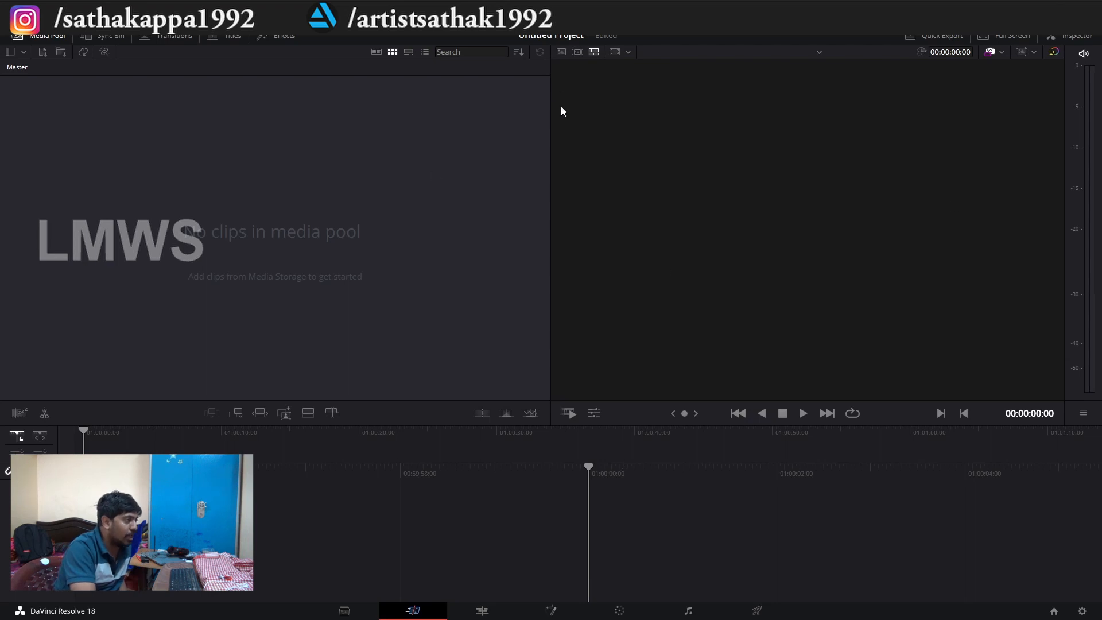
Set the project's timeline frame rate to 25 frames per second and save the project settings.
left_click(1081, 612)
left_click(550, 232)
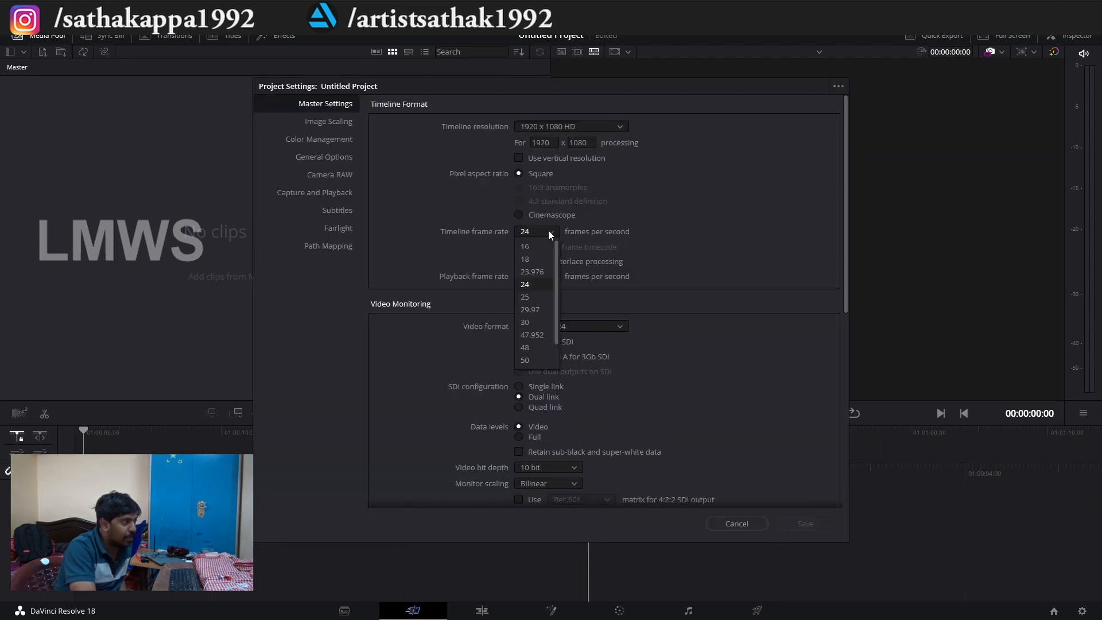
left_click(528, 297)
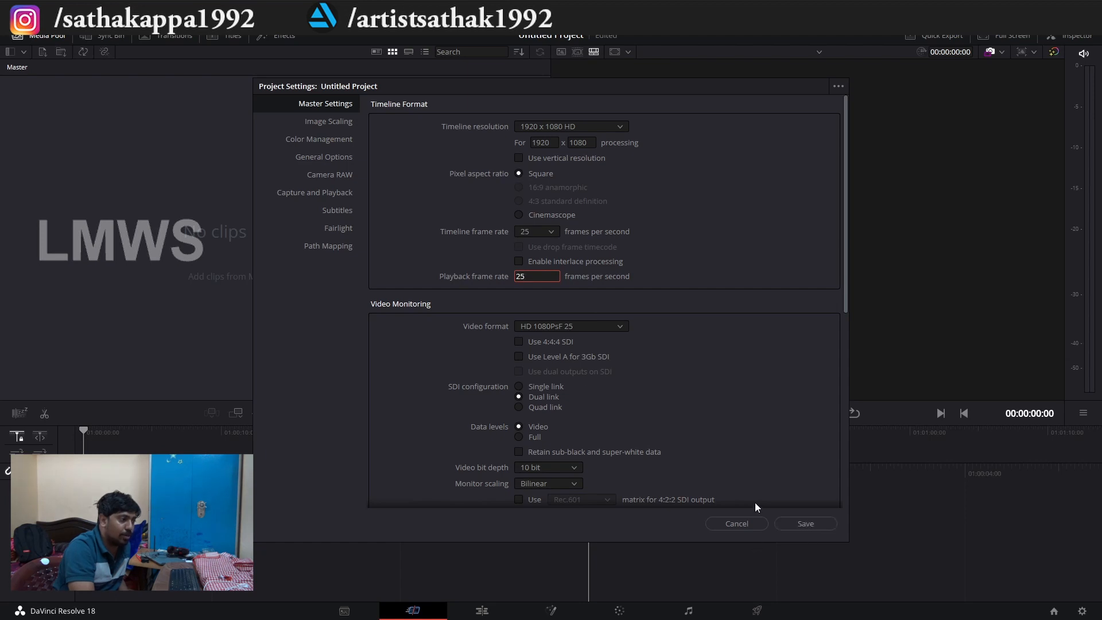
left_click(814, 524)
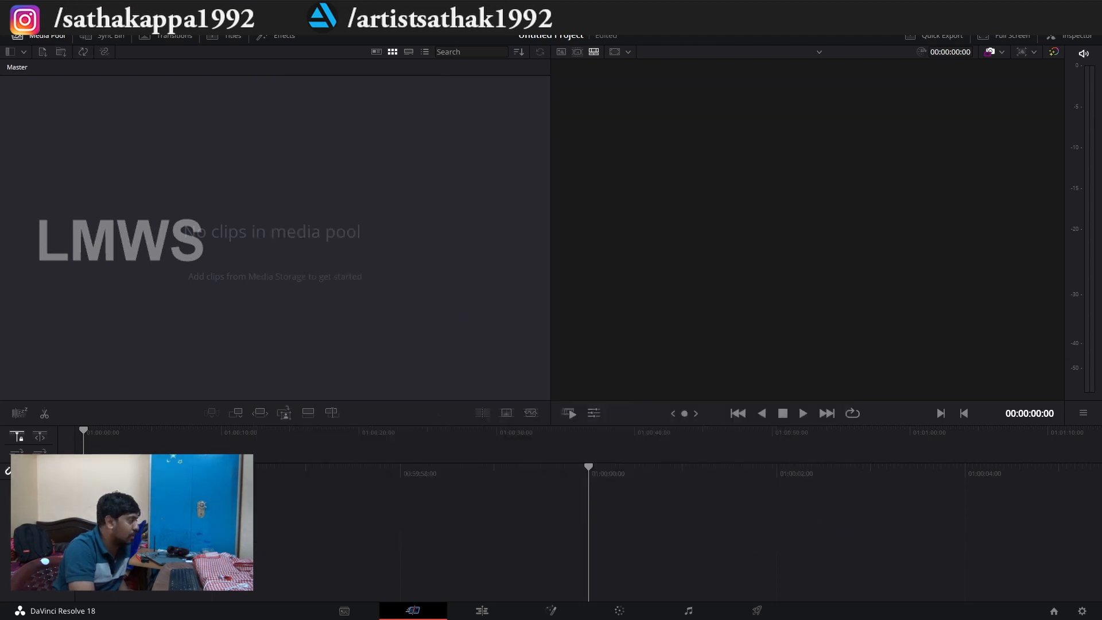
Import the Footage_for_comp video from the Simple_Fusion_Comp folder into the media pool.
key("alt+Tab")
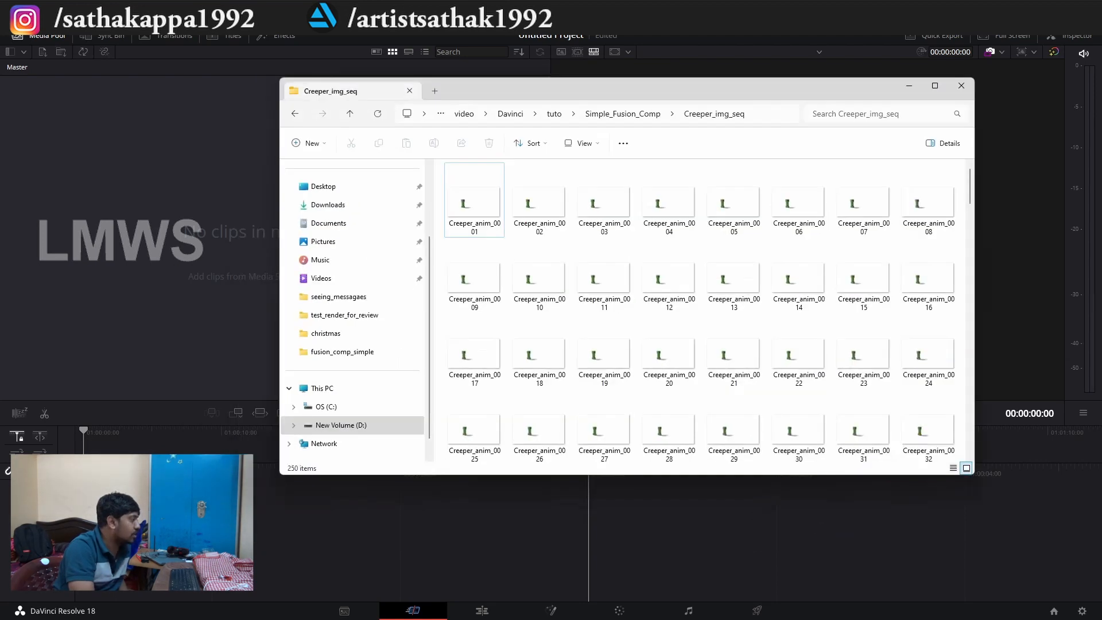
left_click(616, 114)
left_click(603, 198)
left_click_drag(612, 186, 108, 162)
left_click(576, 356)
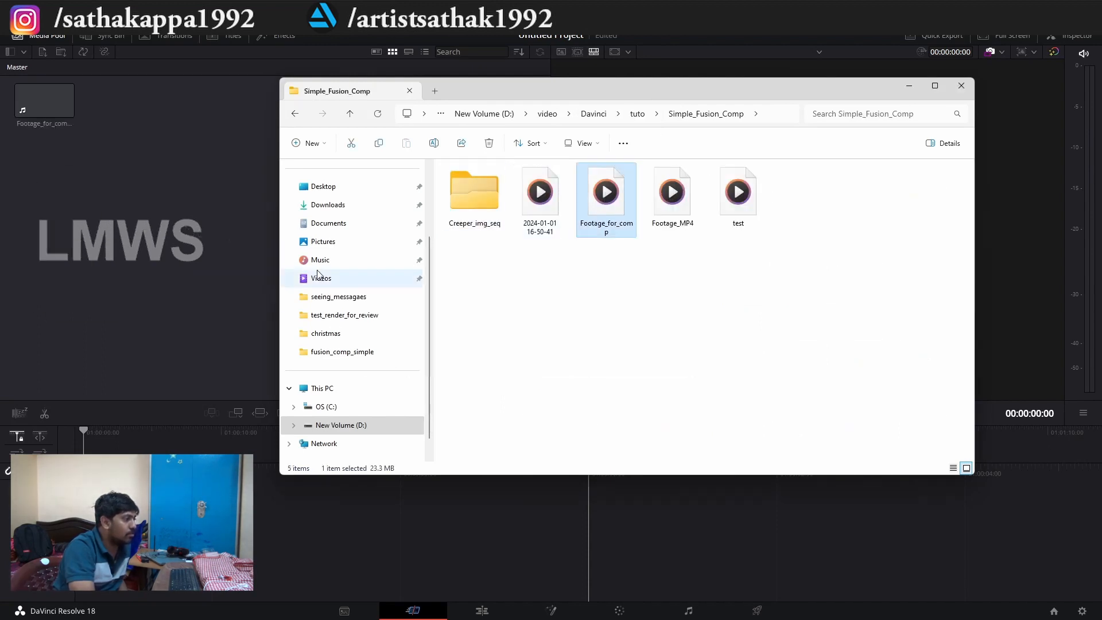
Open the Edit page and play Footage_for_comp.MTS in the source viewer.
left_click(482, 610)
left_click_drag(115, 62, 203, 426)
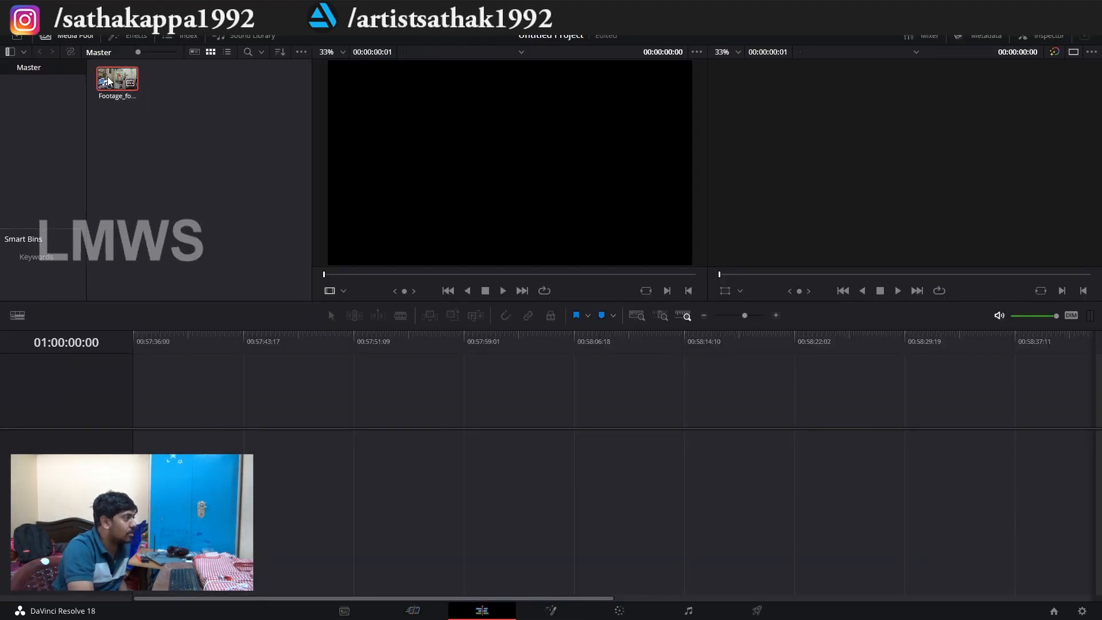
double_click(108, 77)
key("space")
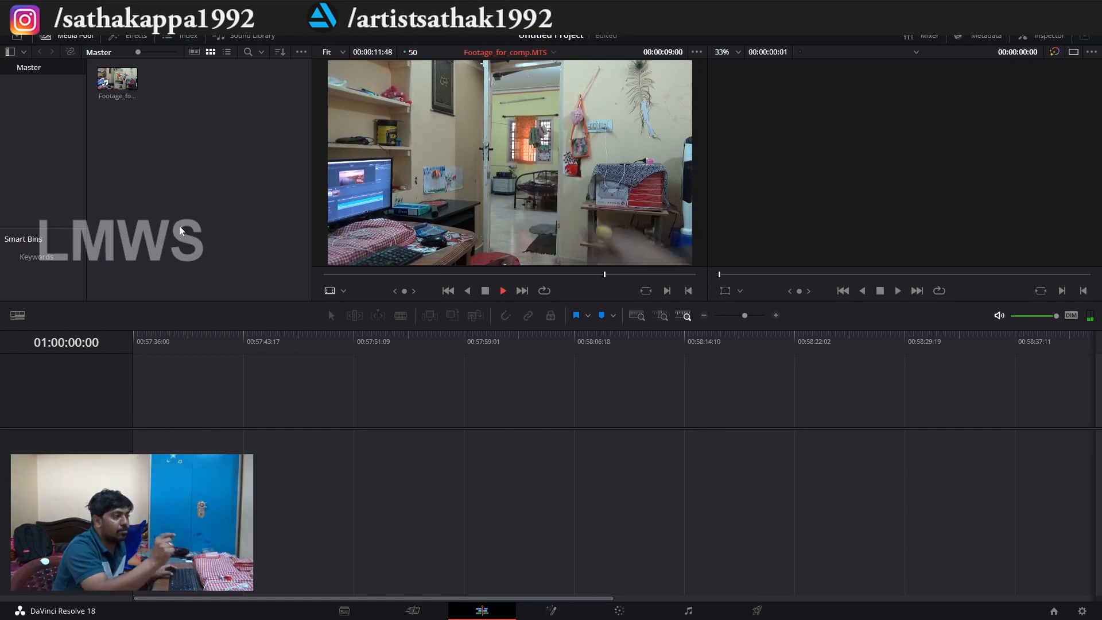
key("space")
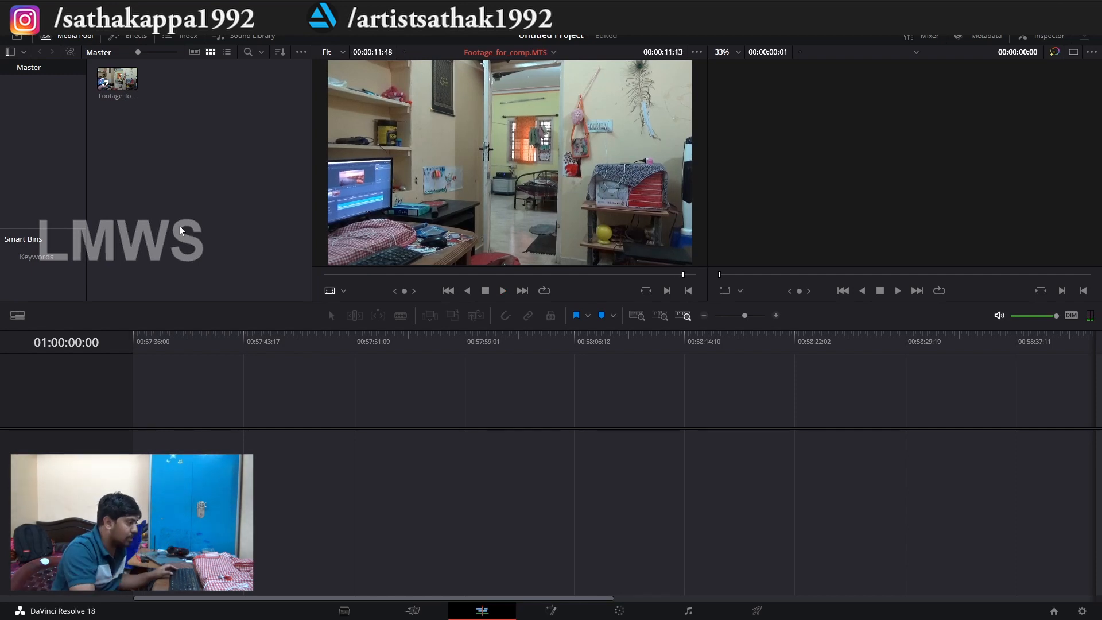
Go to the Media page and check in File Explorer where the Creeper_img_seq folder is stored and what it contains.
left_click(345, 612)
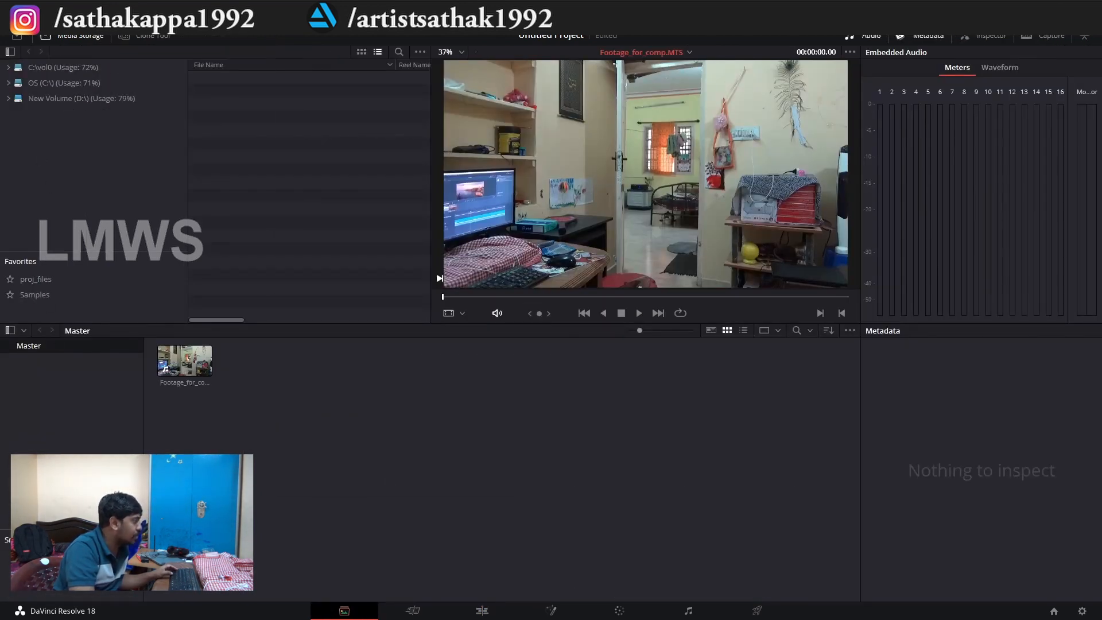
key("alt+Tab")
left_click(769, 118)
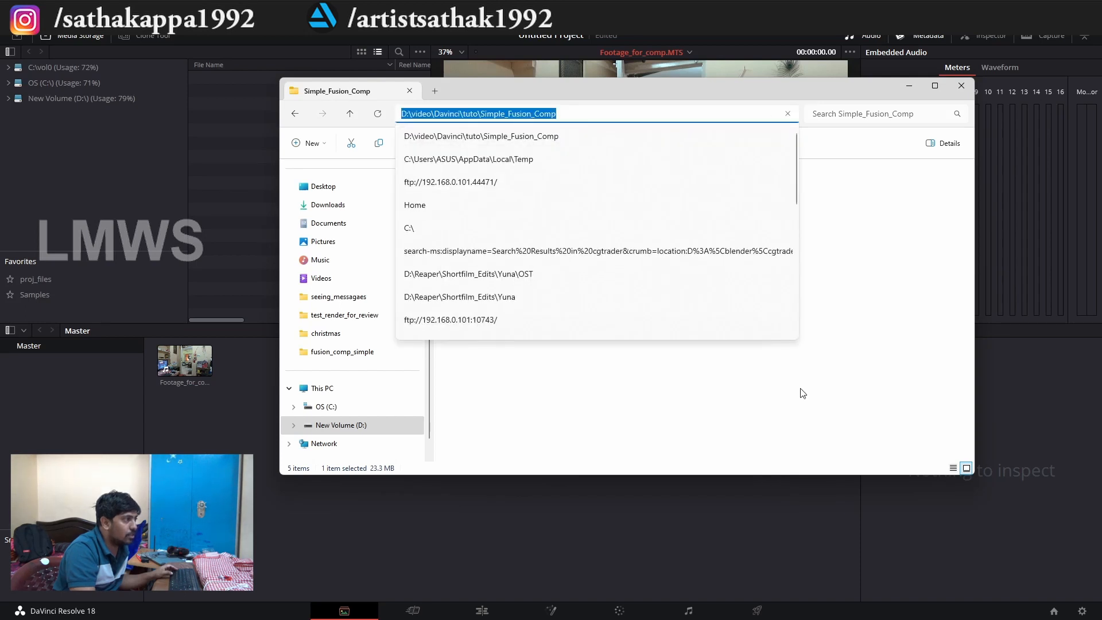
left_click(802, 393)
left_click(471, 189)
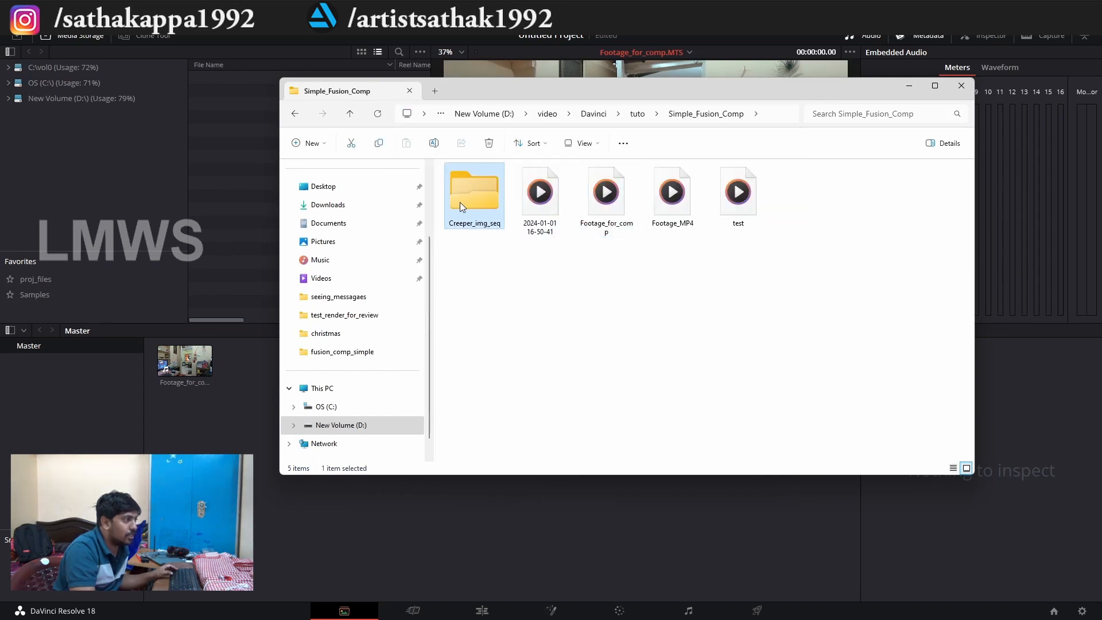
double_click(459, 202)
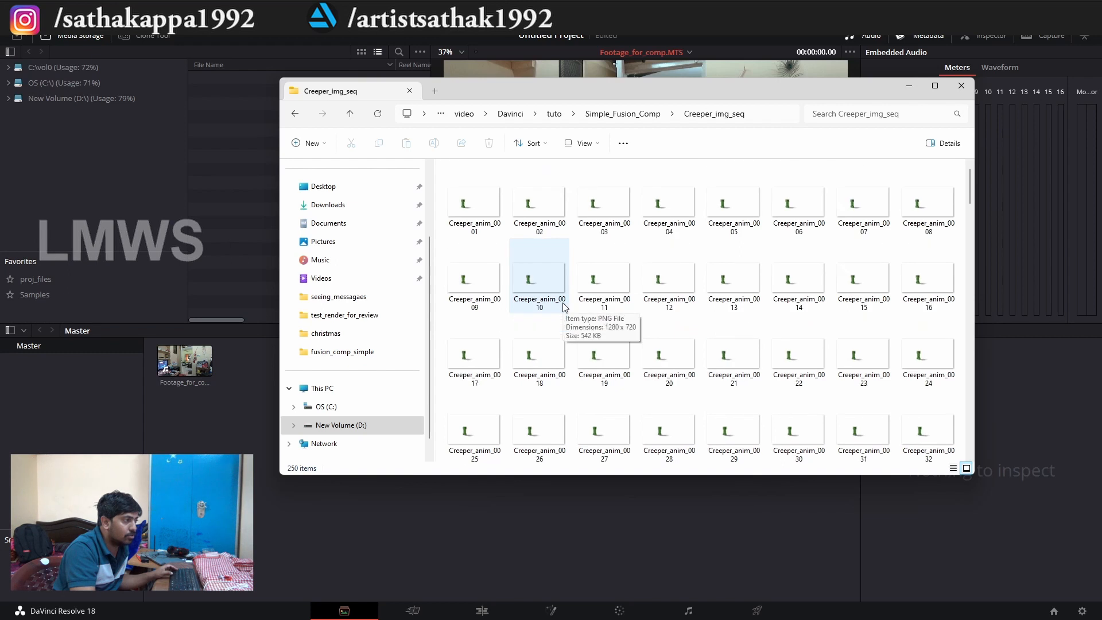
Return to DaVinci Resolve and browse the media storage to video/Davinci/tuto/Simple_Fusion_Comp/Creeper_img_seq on New Volume (D:).
key("alt+Tab")
left_click(68, 98)
scroll(319, 278, "down", 5)
left_click(36, 280)
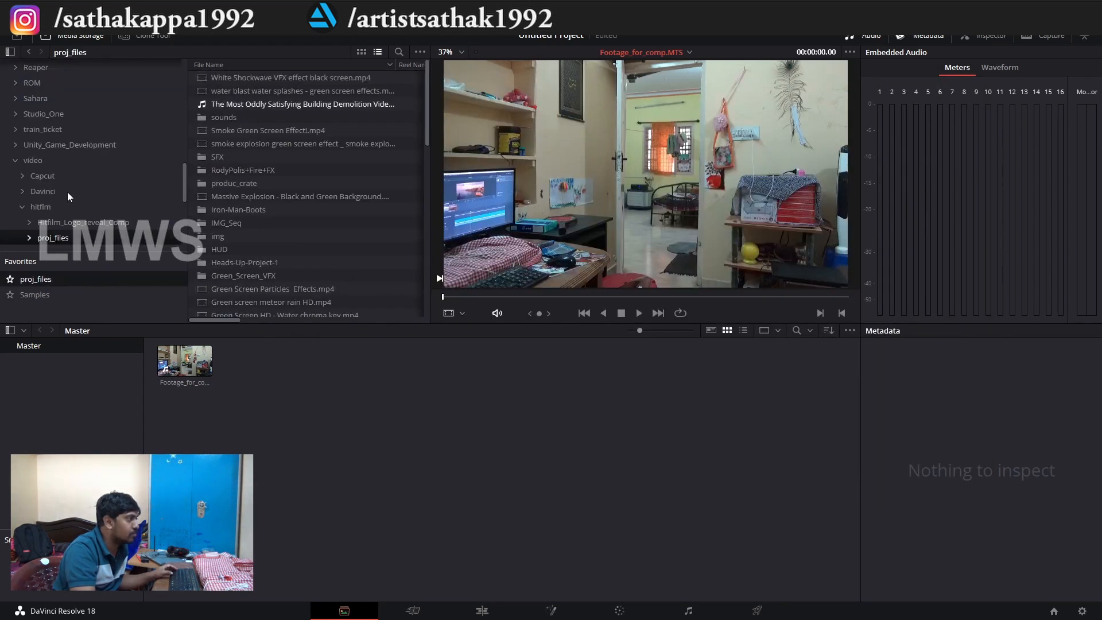
left_click(42, 176)
left_click(43, 192)
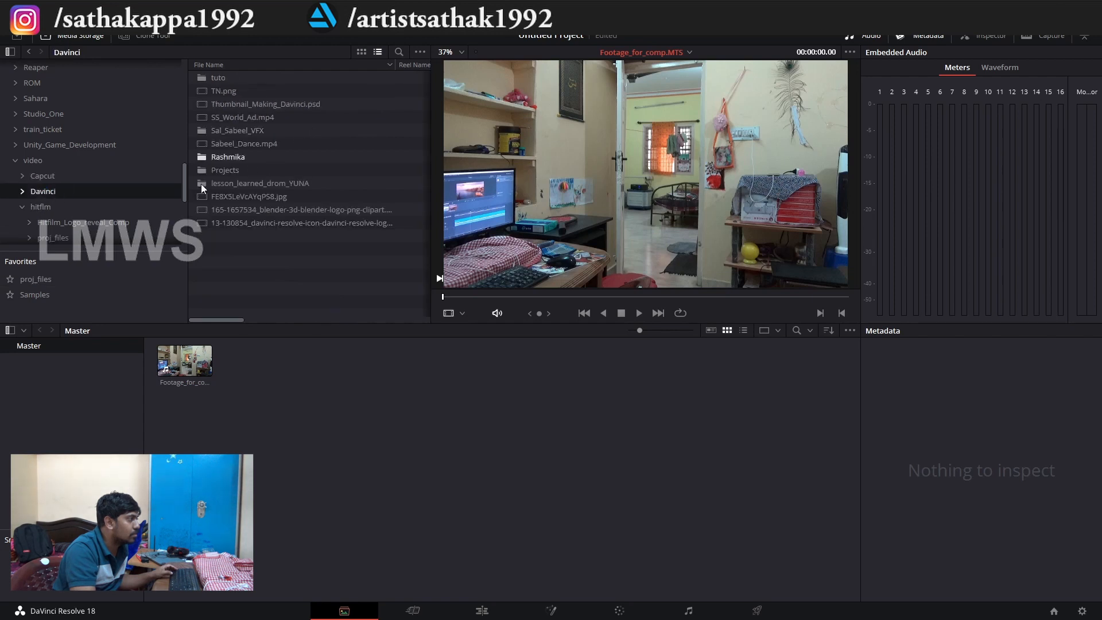
double_click(216, 77)
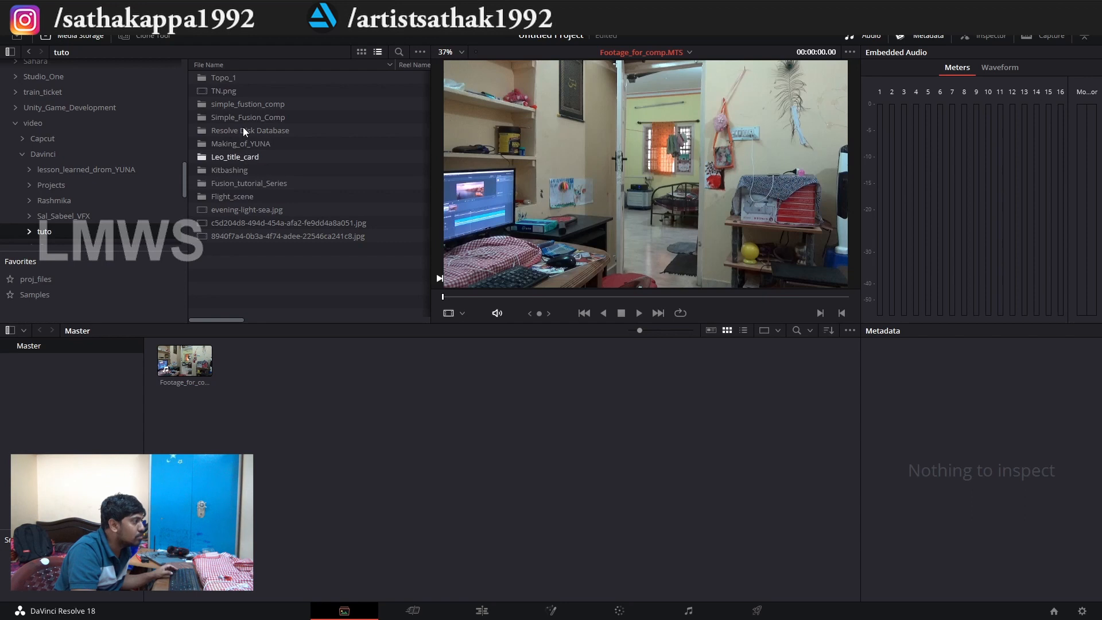
double_click(253, 114)
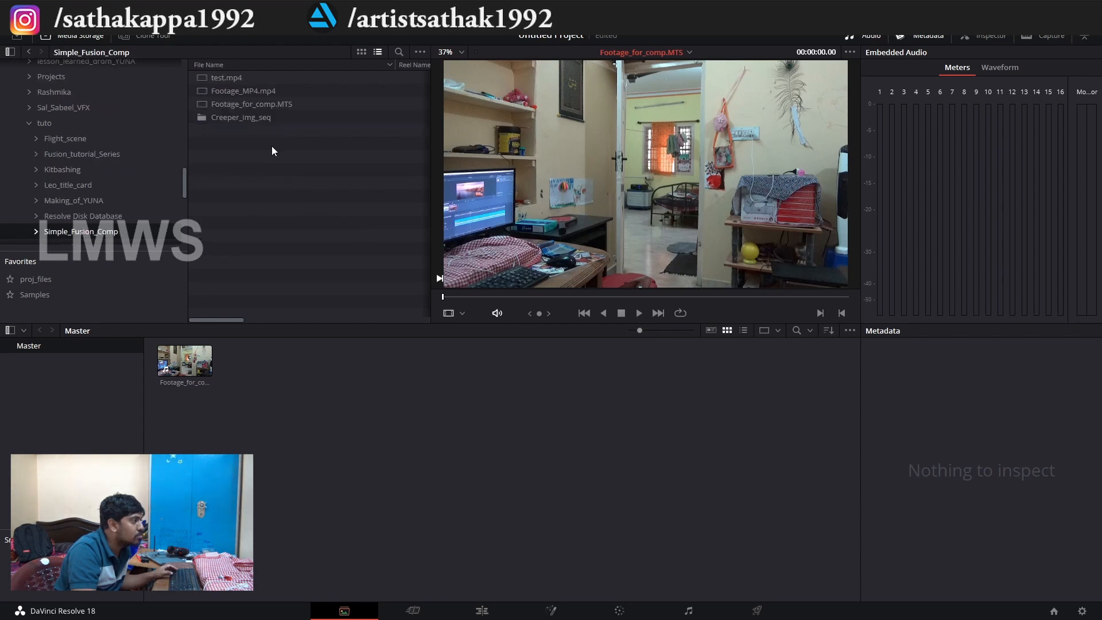
double_click(240, 118)
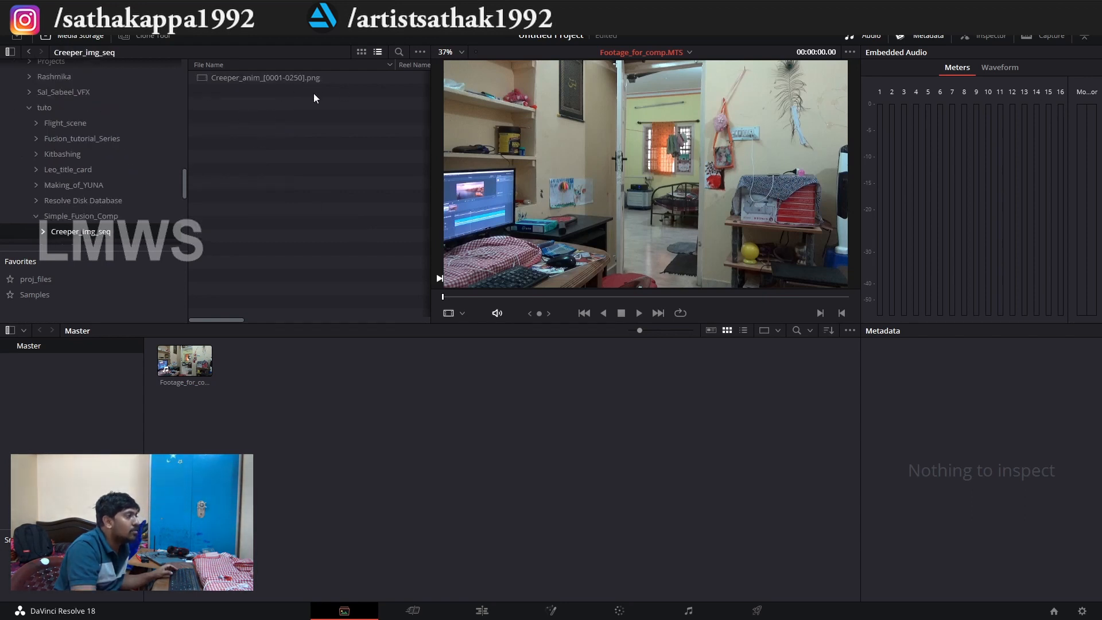
Switch the media storage's frame display mode to Individual, look through the separate creeper frames, and set it back to Sequence.
left_click(420, 51)
mouse_move(502, 64)
left_click(350, 93)
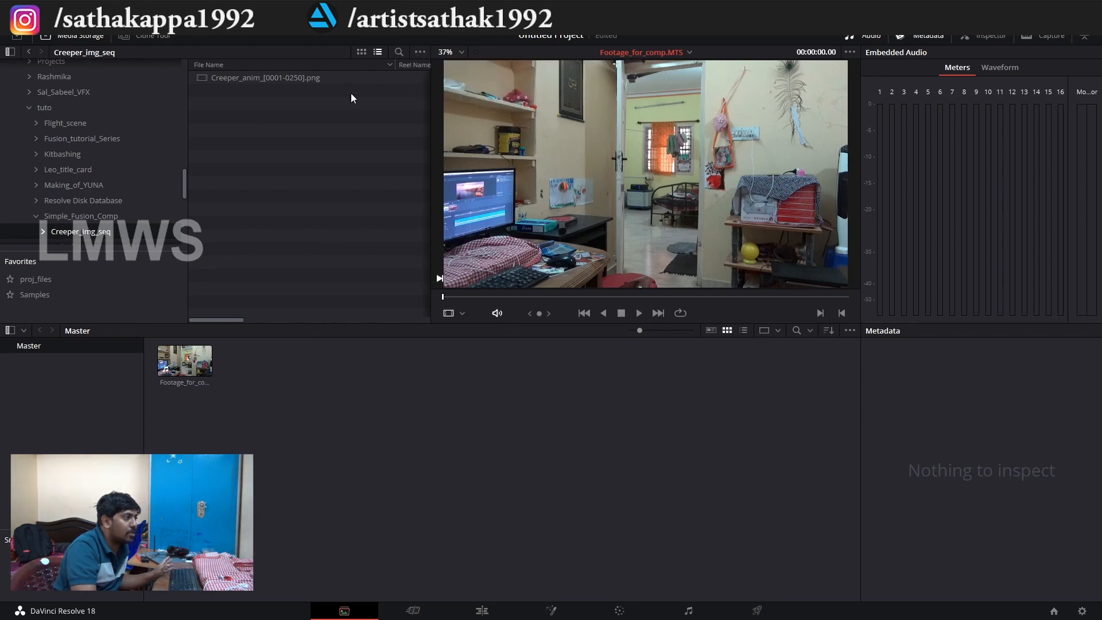
left_click(421, 54)
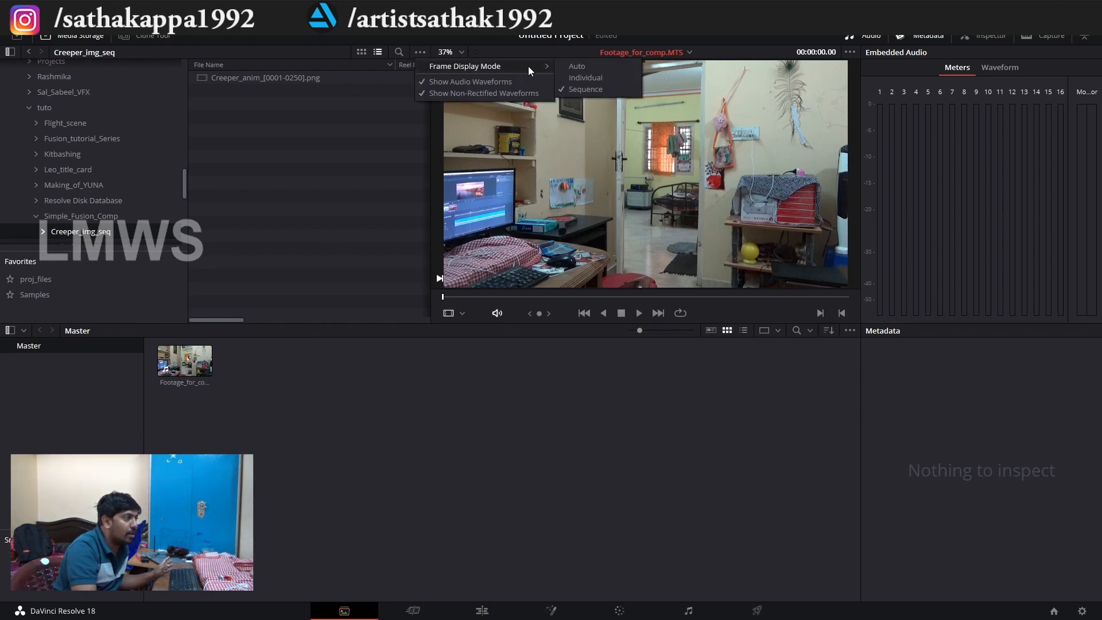
left_click(611, 79)
scroll(306, 183, "down", 7)
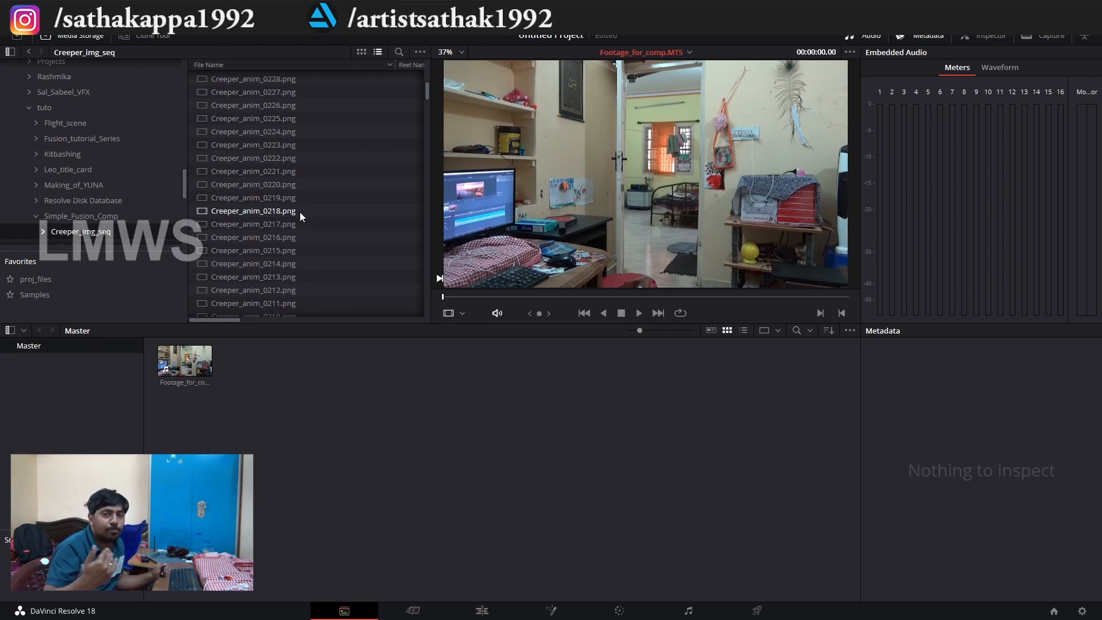
left_click(421, 52)
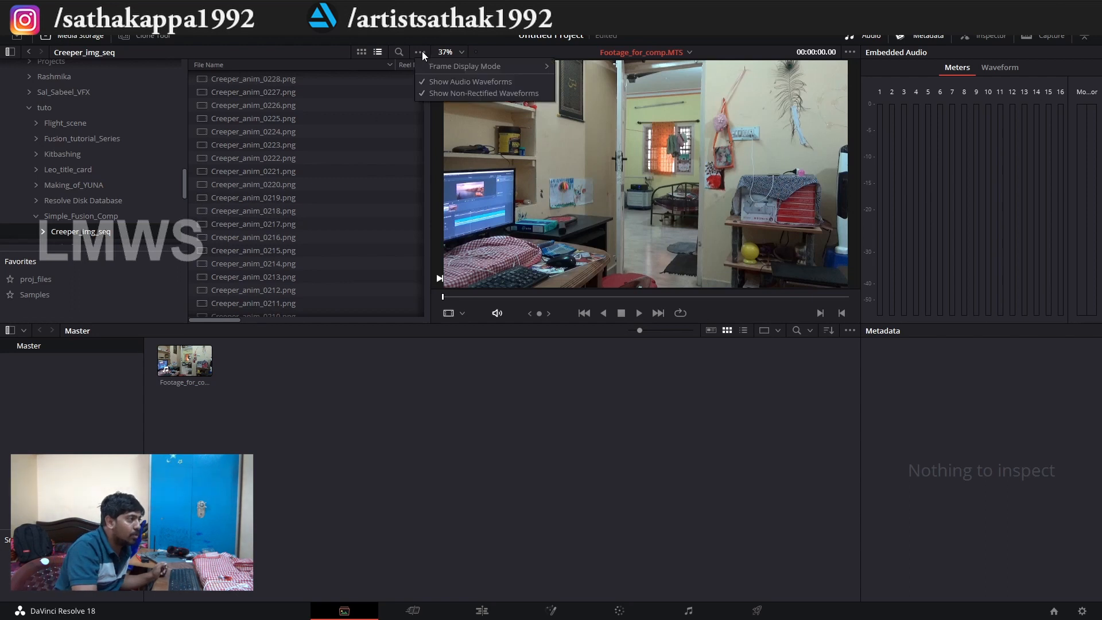
mouse_move(538, 67)
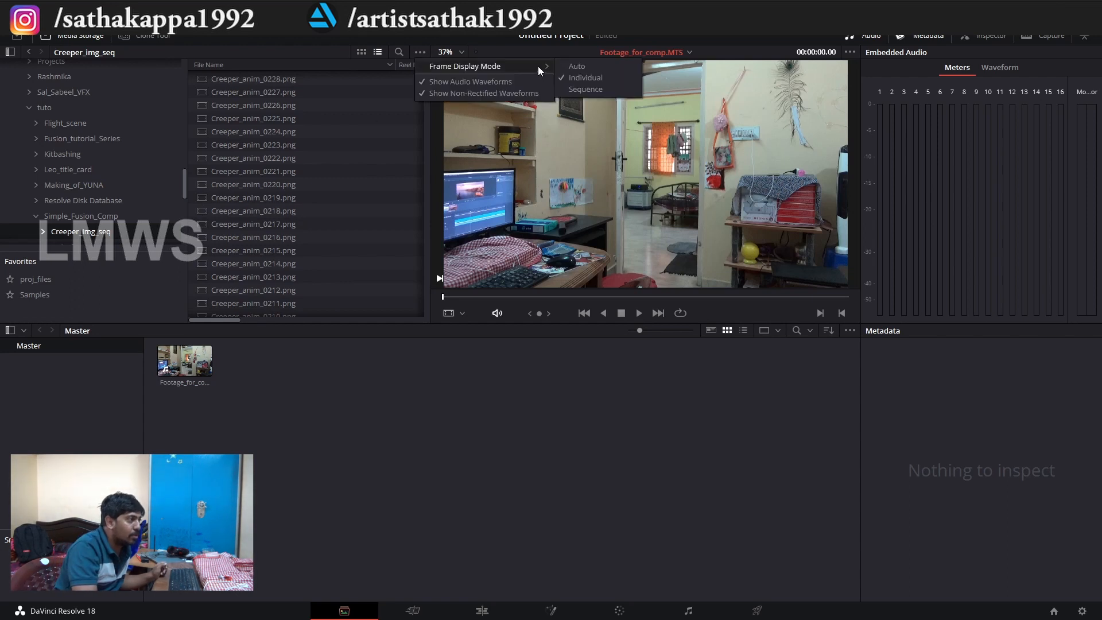
left_click(594, 91)
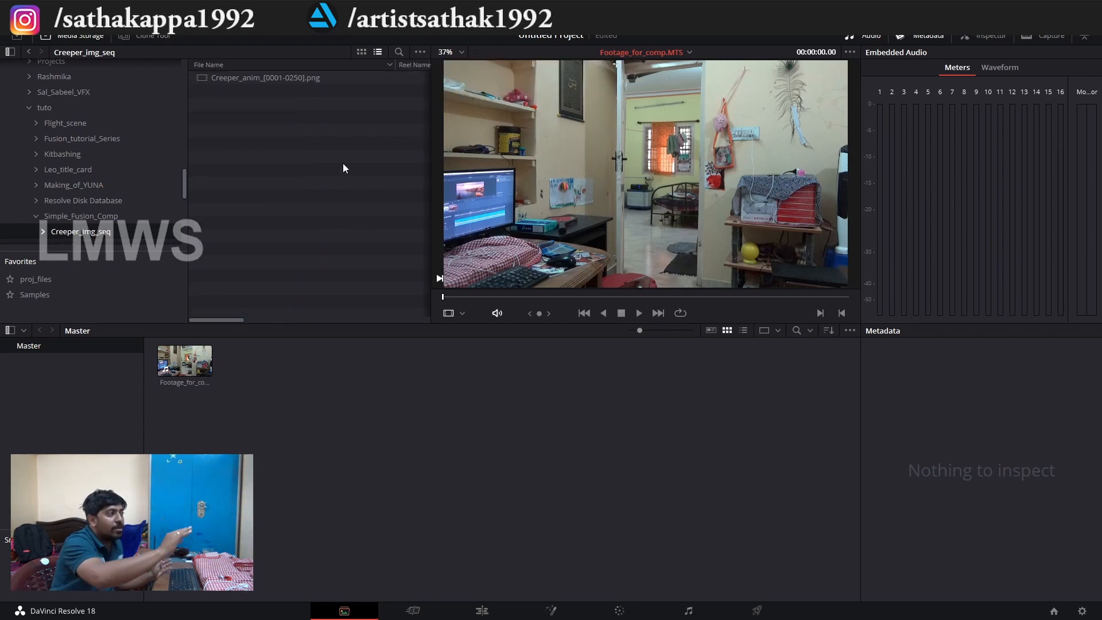
Preview the Creeper_anim_[0001-0250].png sequence and add it to the media pool.
left_click(270, 77)
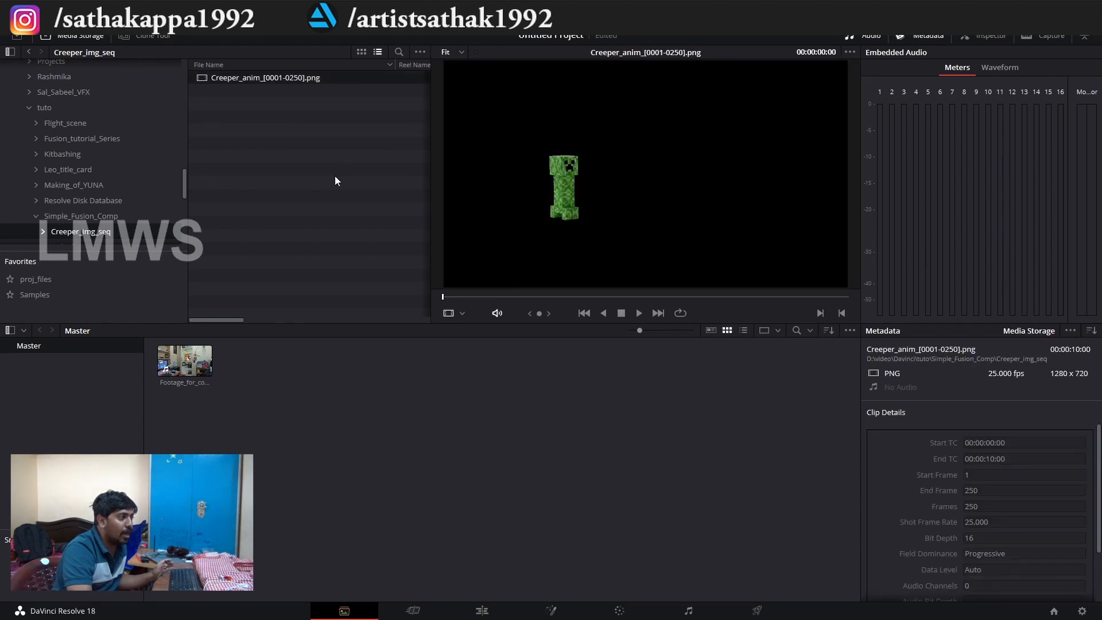
left_click(638, 313)
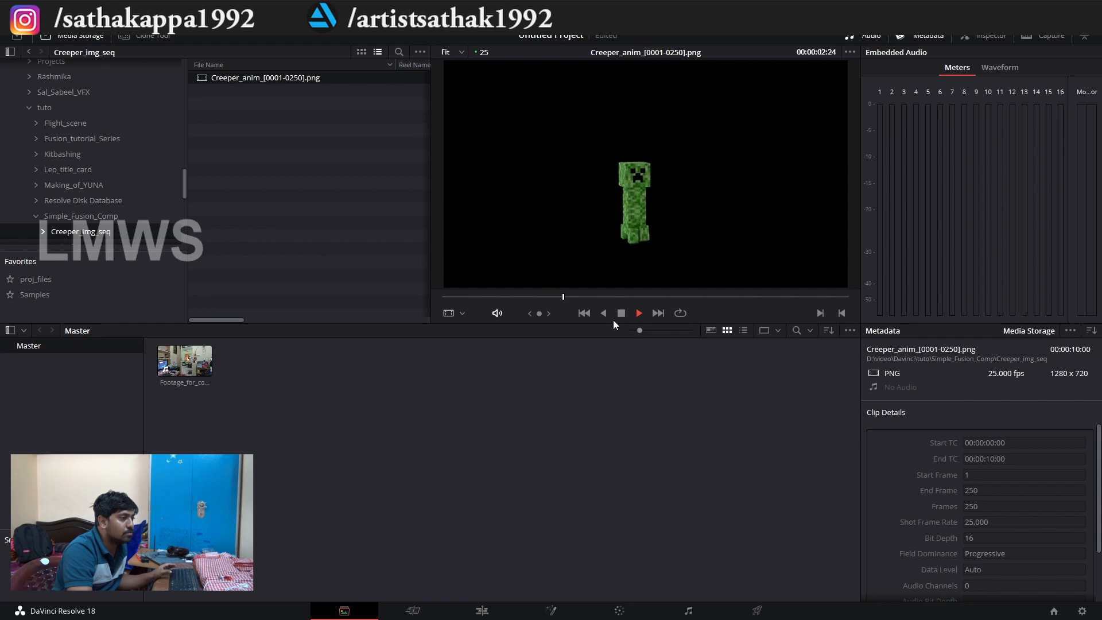
left_click_drag(249, 78, 270, 381)
left_click(377, 463)
Save the project under the name Simple_Minecraft_fusion.
key("ctrl+s")
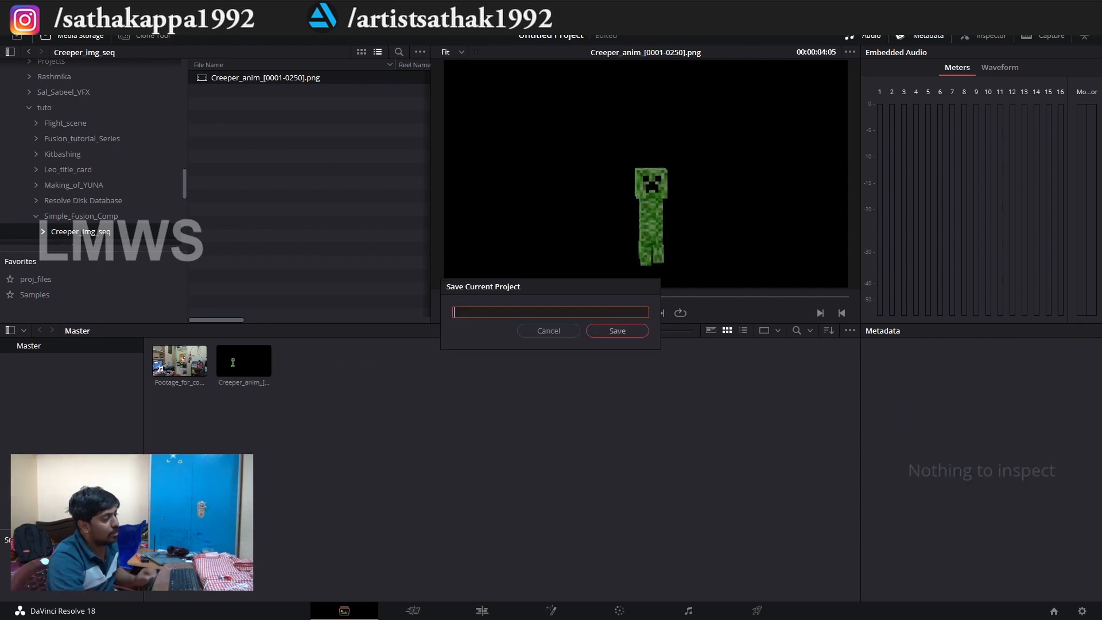
type("Simple_Minecraft_fusion")
key("Return")
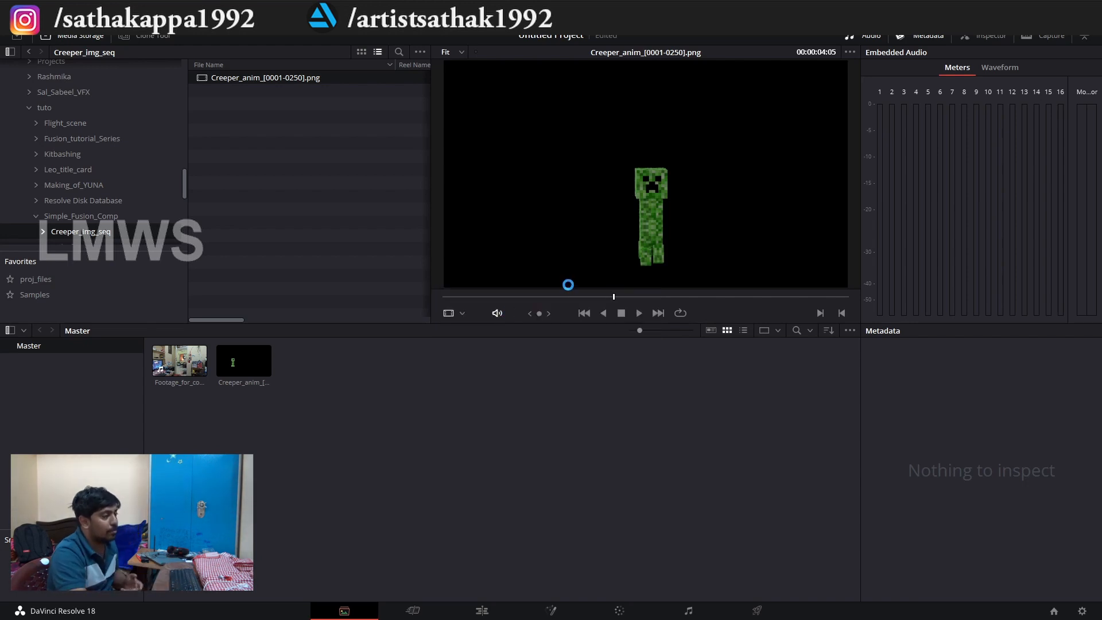
Open the Edit page and create a timeline from the Footage_for_comp.MTS clip.
left_click(481, 611)
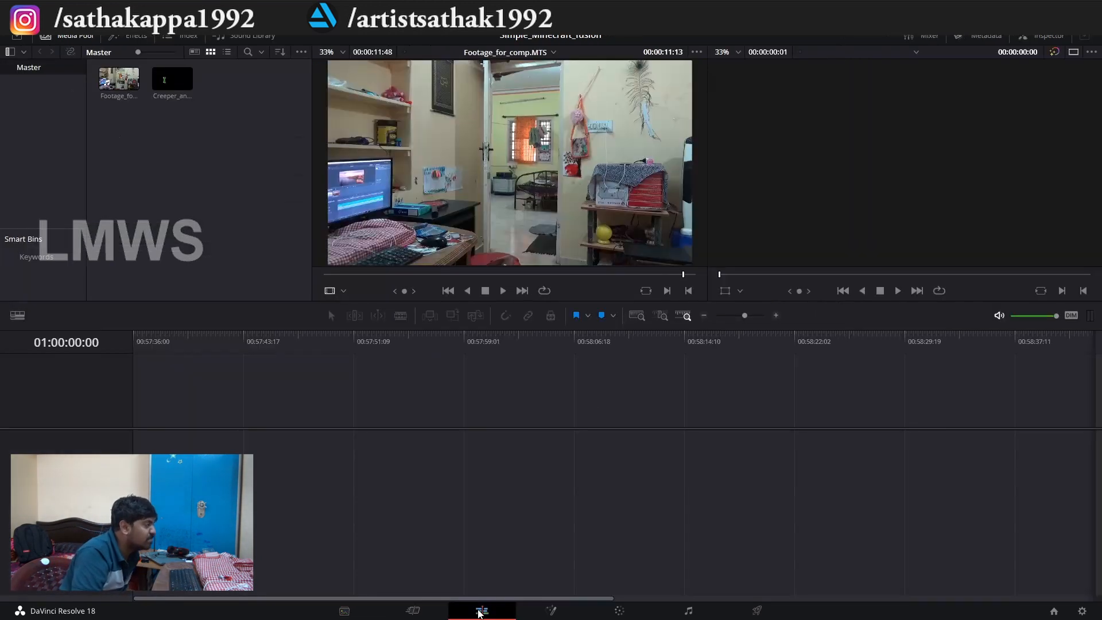
left_click_drag(115, 86, 209, 401)
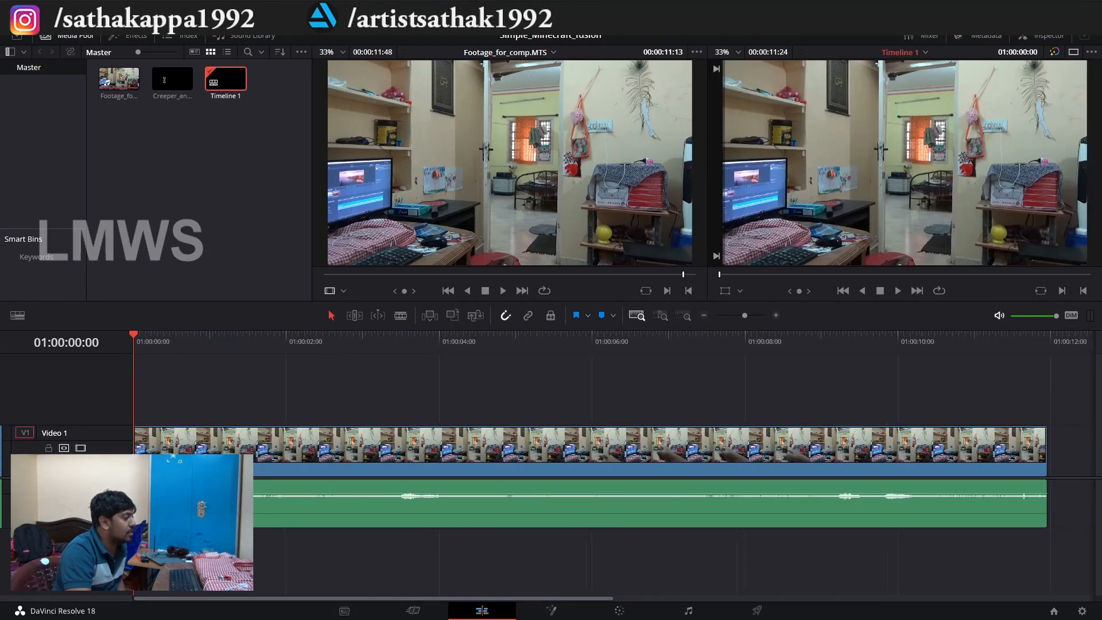
Play the creeper sequence in the source viewer and place it on Video 2 above the footage, starting at 01:00:00:00.
left_click(152, 86)
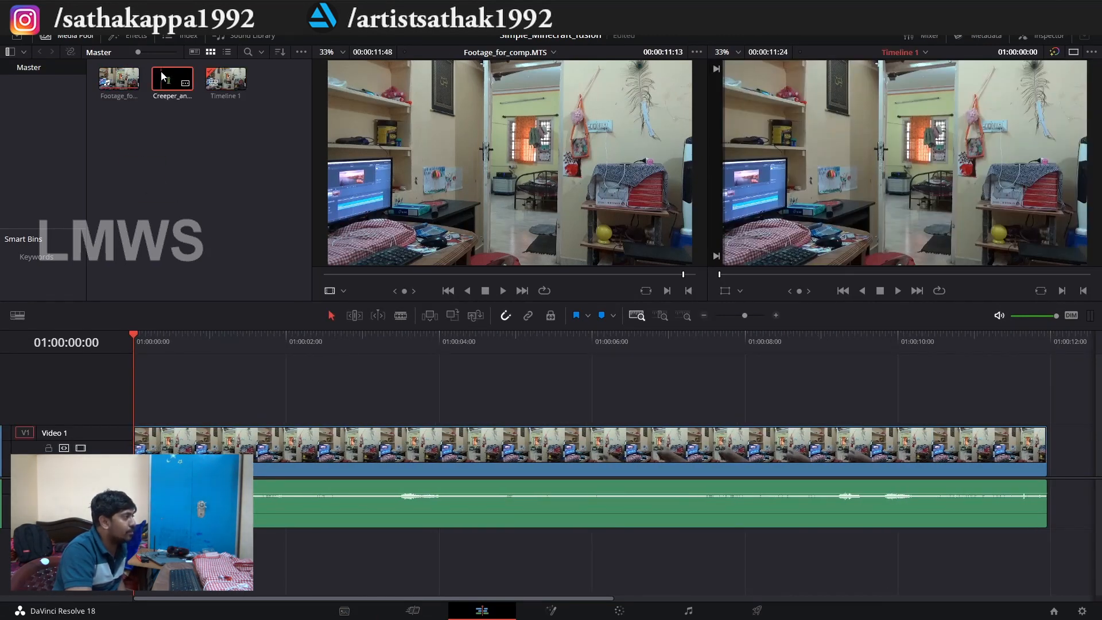
left_click(210, 182)
key("space")
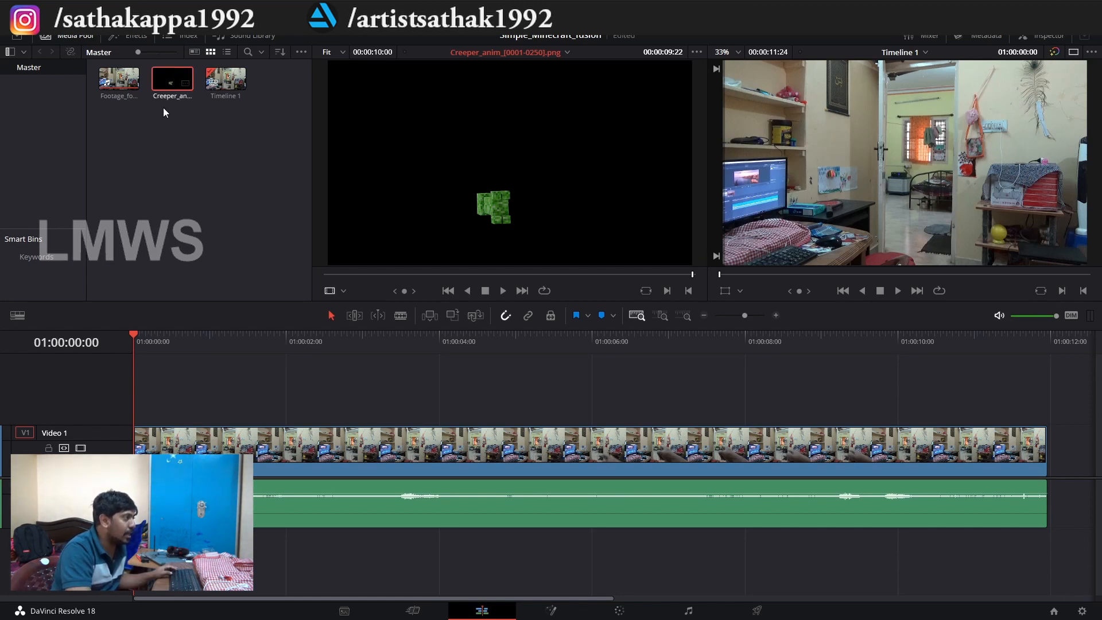
left_click_drag(174, 80, 139, 417)
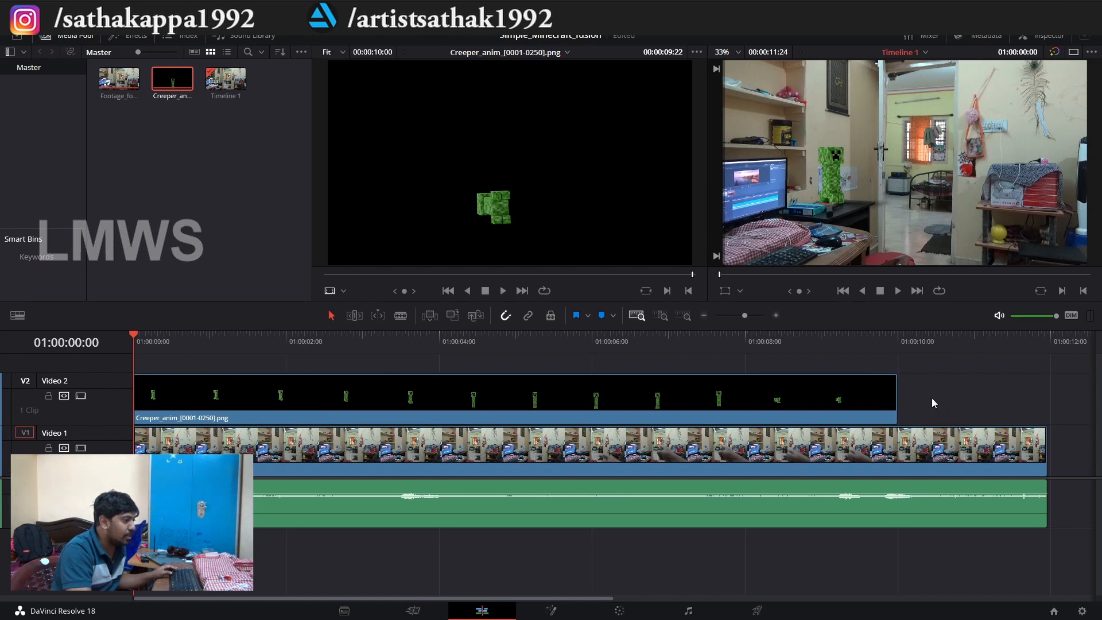
Split the footage's video and audio at 01:00:10:00, where the creeper clip ends, and delete the excess part.
left_click_drag(863, 354, 894, 365)
key("b")
left_click(900, 446)
key("a")
left_click_drag(928, 398, 959, 543)
key("b")
left_click(900, 514)
key("a")
left_click_drag(926, 381, 955, 528)
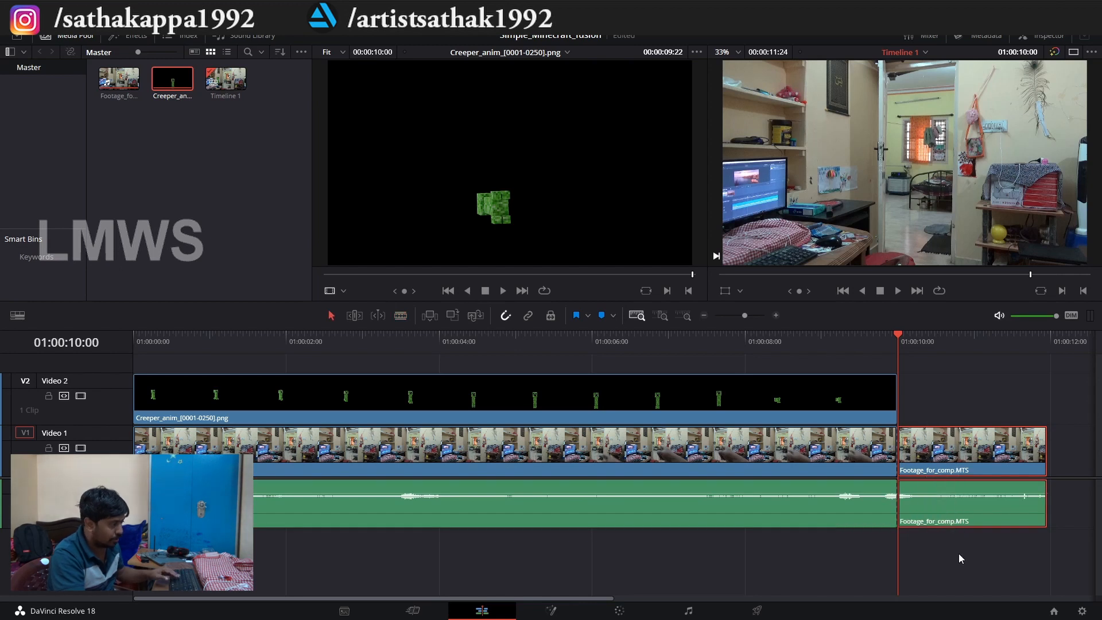
key("Delete")
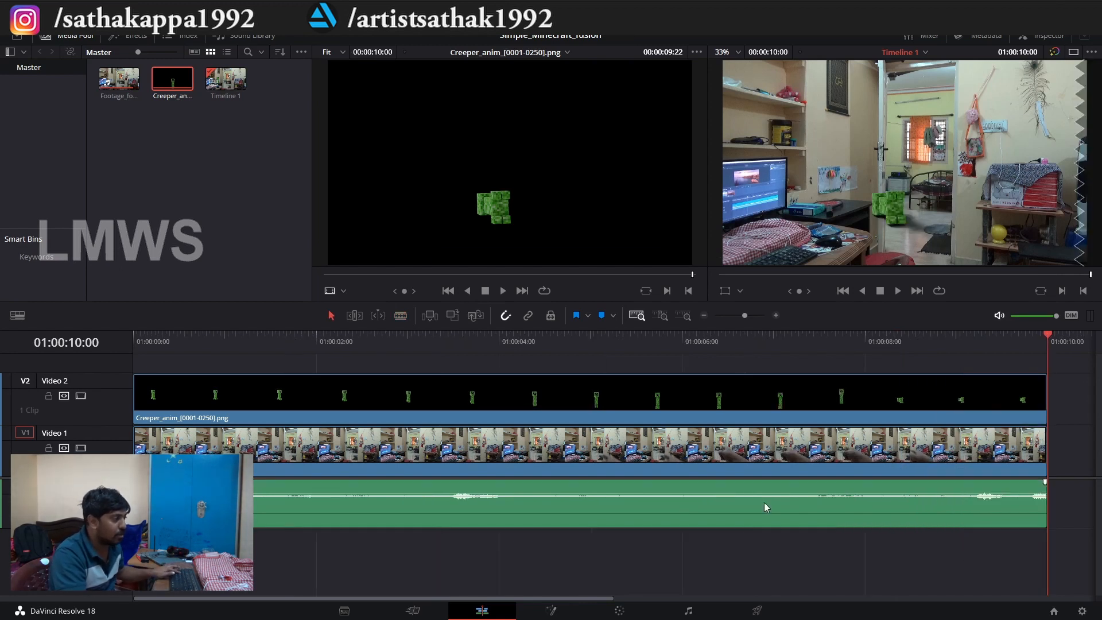
Delete the footage's audio clip from the timeline, keeping its video.
left_click(309, 513)
left_click_drag(361, 559, 513, 506)
key("Delete")
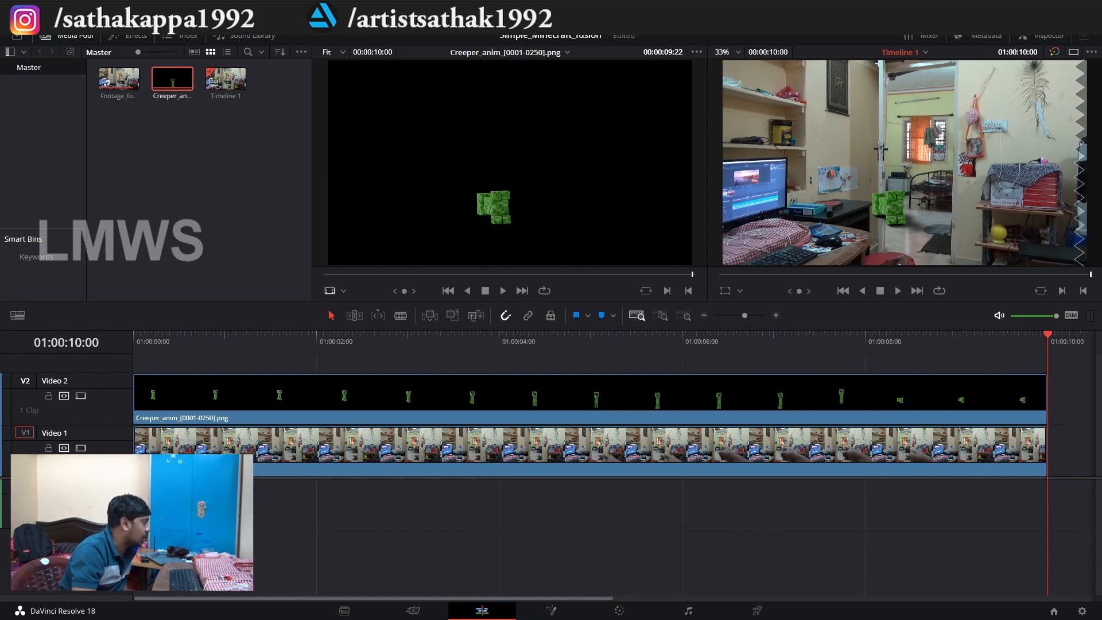
Switch to the Creeper.blend scene in Blender, maximize its window, and examine the creeper setup and the Cycles render settings.
left_click_drag(0, 104, 763, 120)
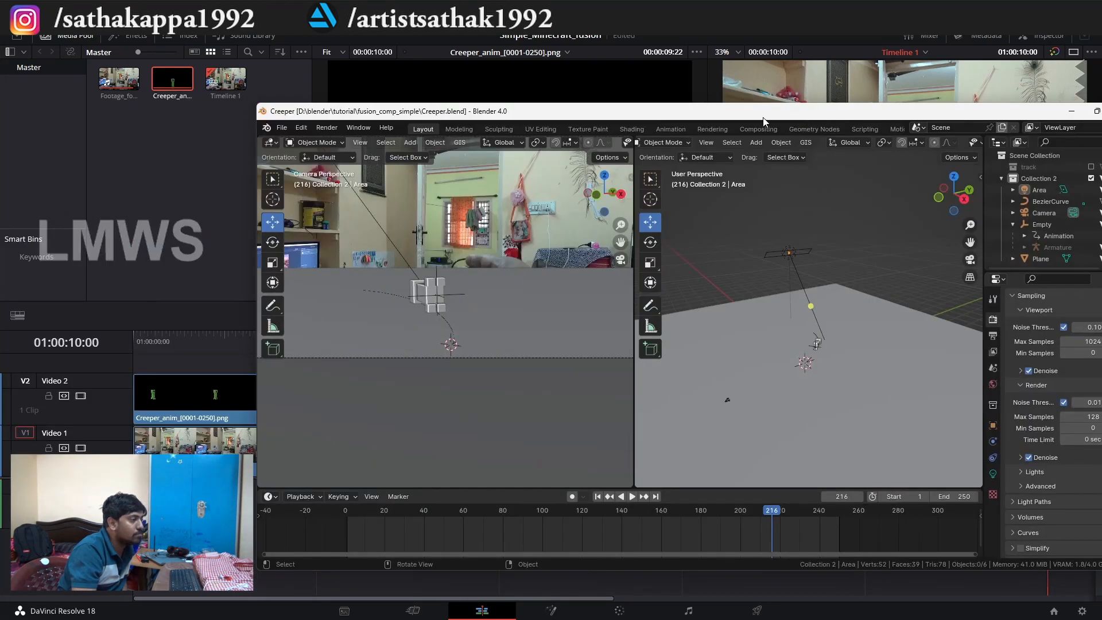
double_click(764, 120)
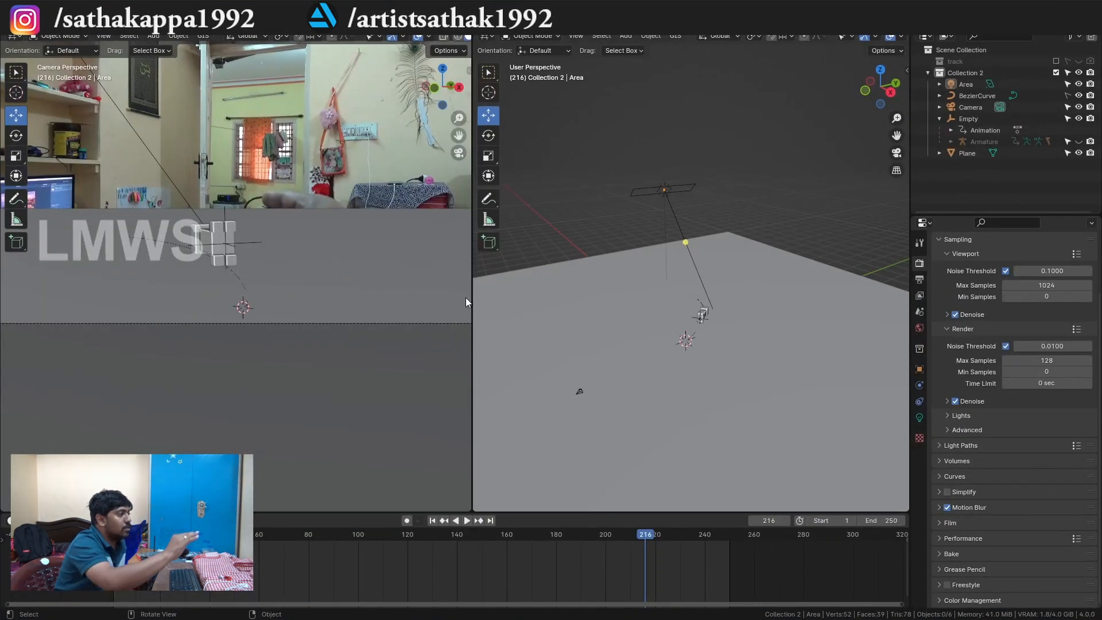
left_click_drag(400, 229, 235, 345)
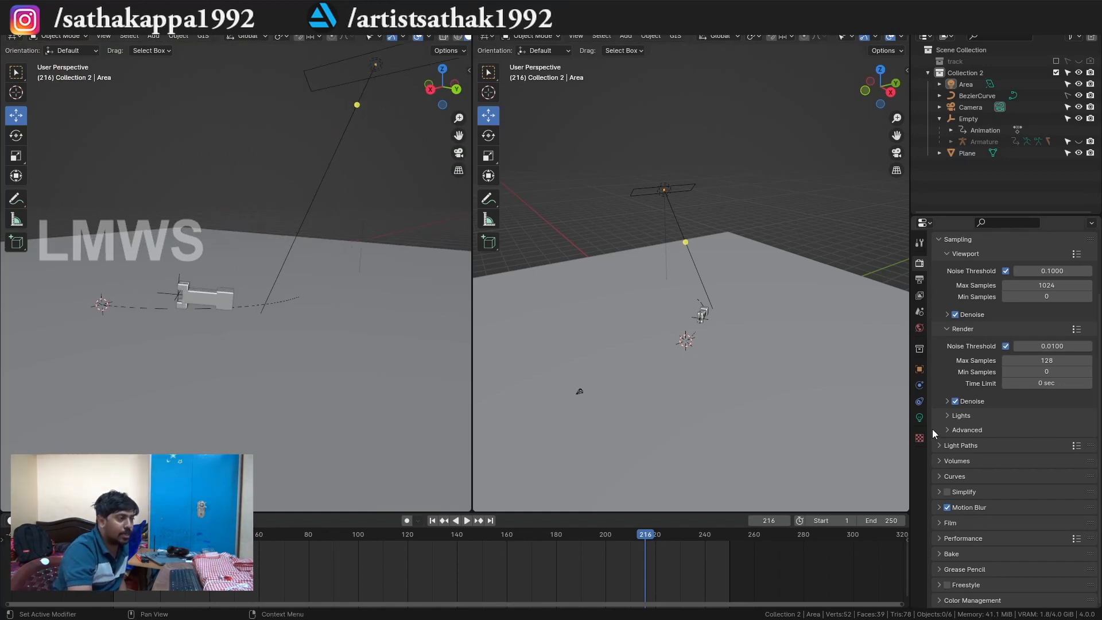
scroll(959, 277, "up", 3)
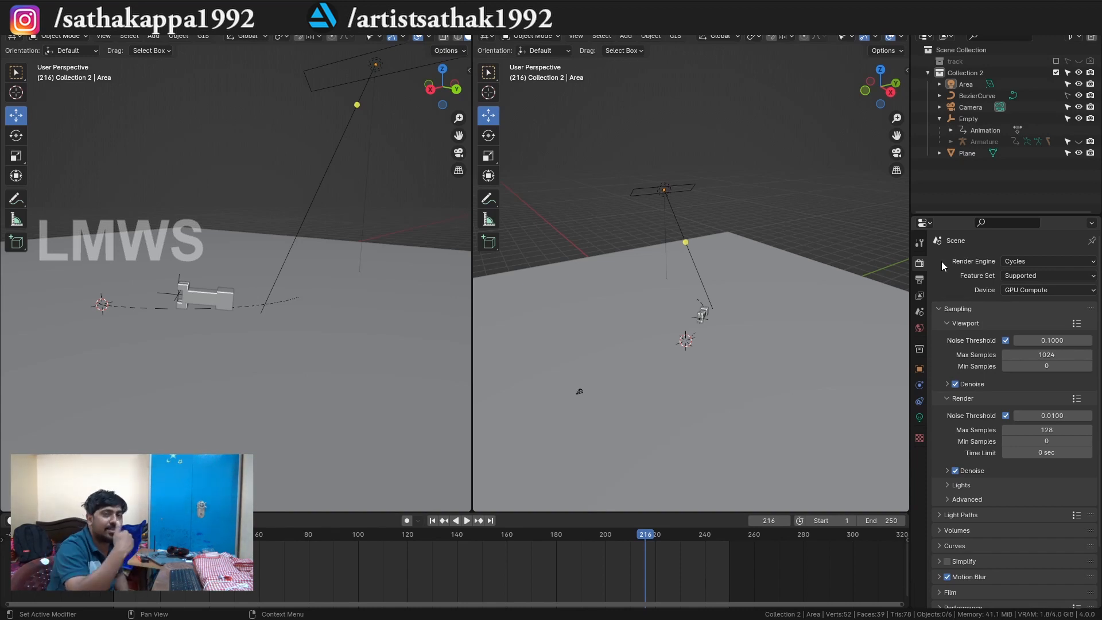
left_click(1053, 291)
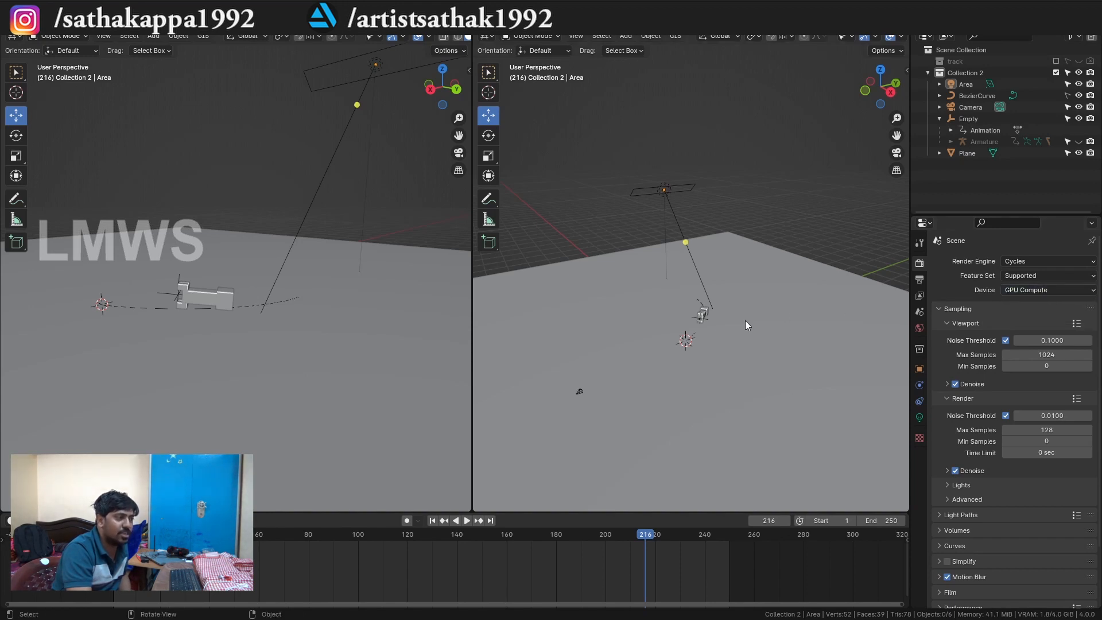
scroll(740, 328, "up", 5)
mouse_move(732, 335)
left_mouse_down()
mouse_move(784, 347)
mouse_move(738, 344)
left_mouse_up()
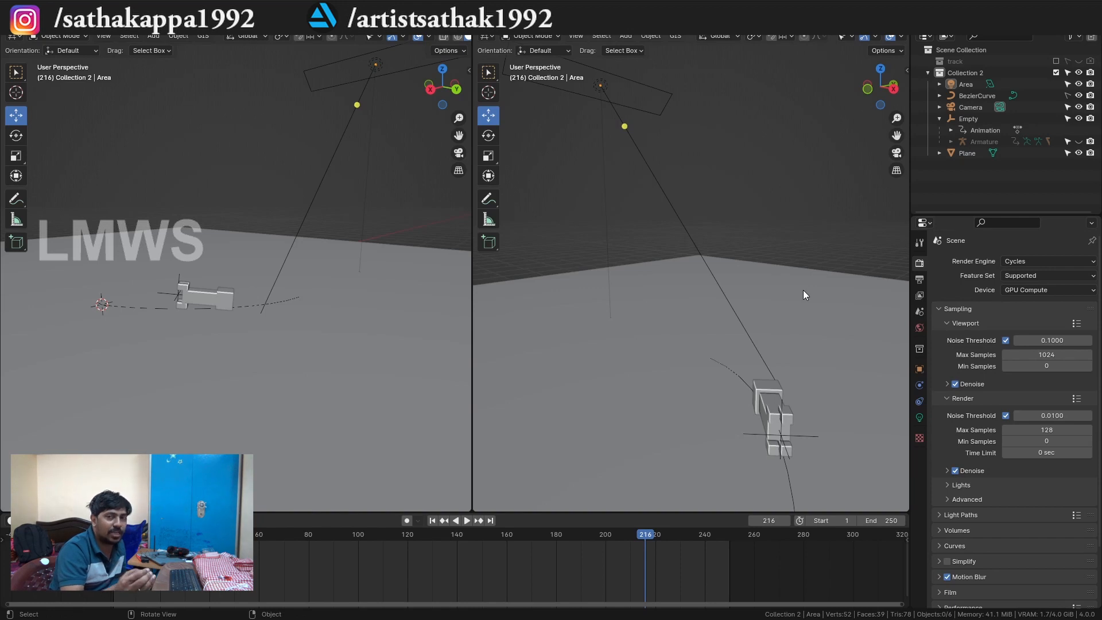
Go to frame 78 and show the textured creeper in material preview and finally in rendered viewport shading.
left_click_drag(768, 204, 237, 341)
left_click(303, 536)
scroll(458, 39, "right", 3)
left_click(439, 36)
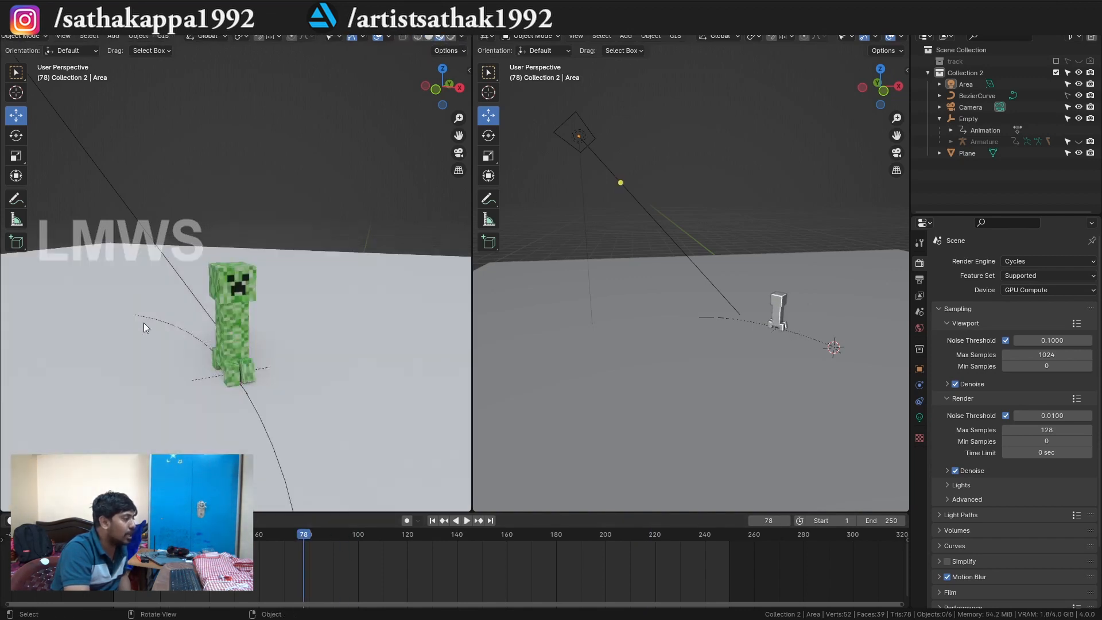
mouse_move(263, 345)
left_mouse_down()
mouse_move(270, 373)
mouse_move(257, 378)
mouse_move(226, 373)
mouse_move(218, 345)
left_mouse_up()
left_click(451, 36)
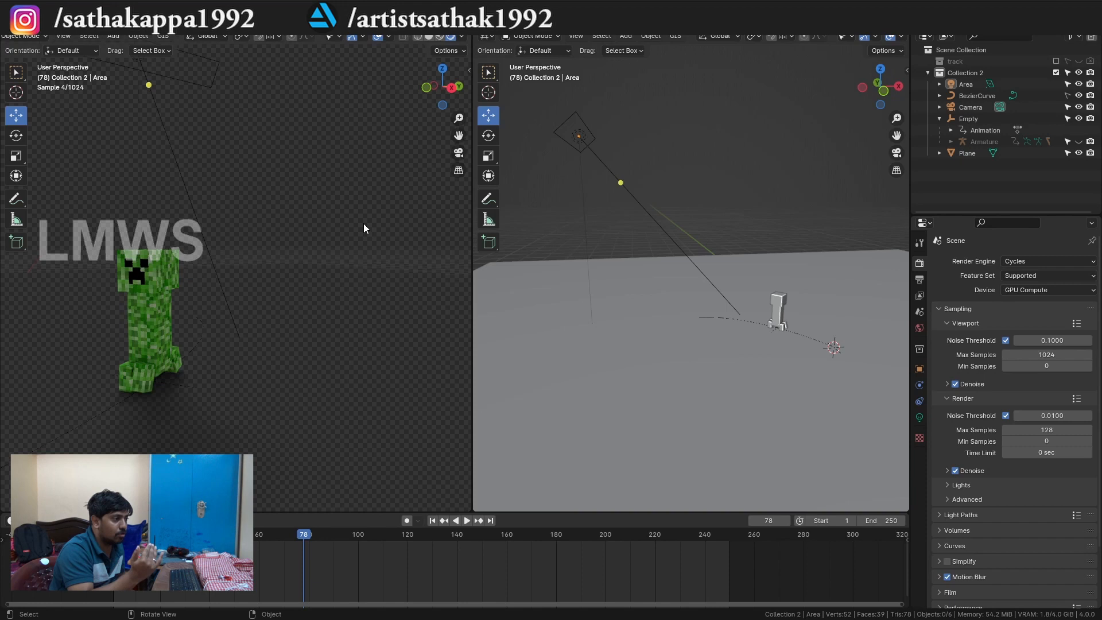
Check the World's HDRI.png background and turn off the Film's Transparent option to show the HDRI behind the creeper.
left_click(920, 328)
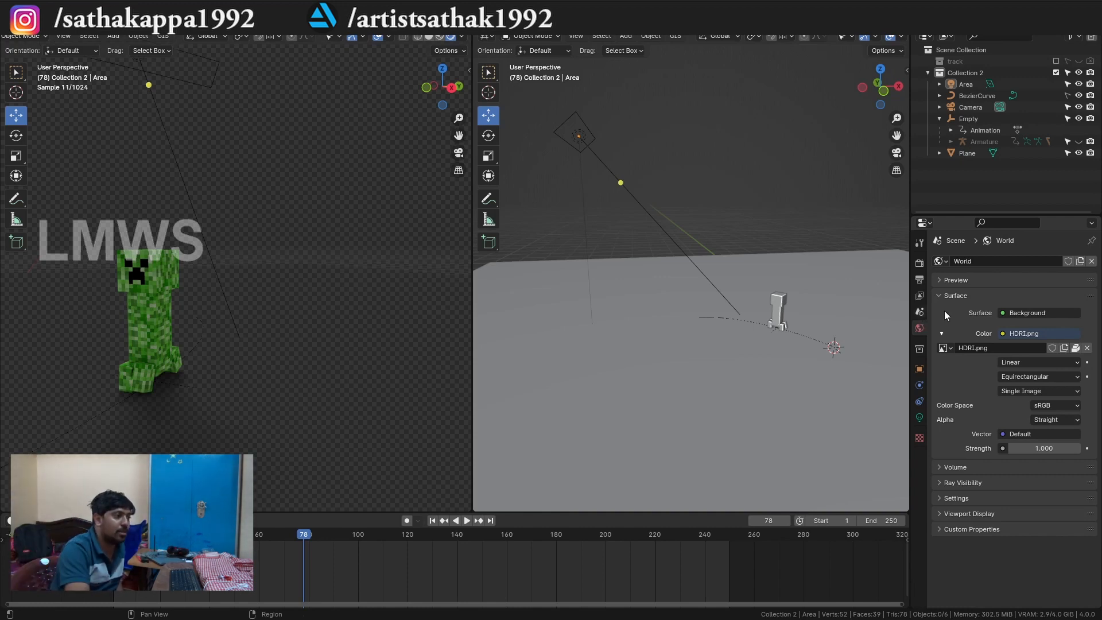
left_click(919, 263)
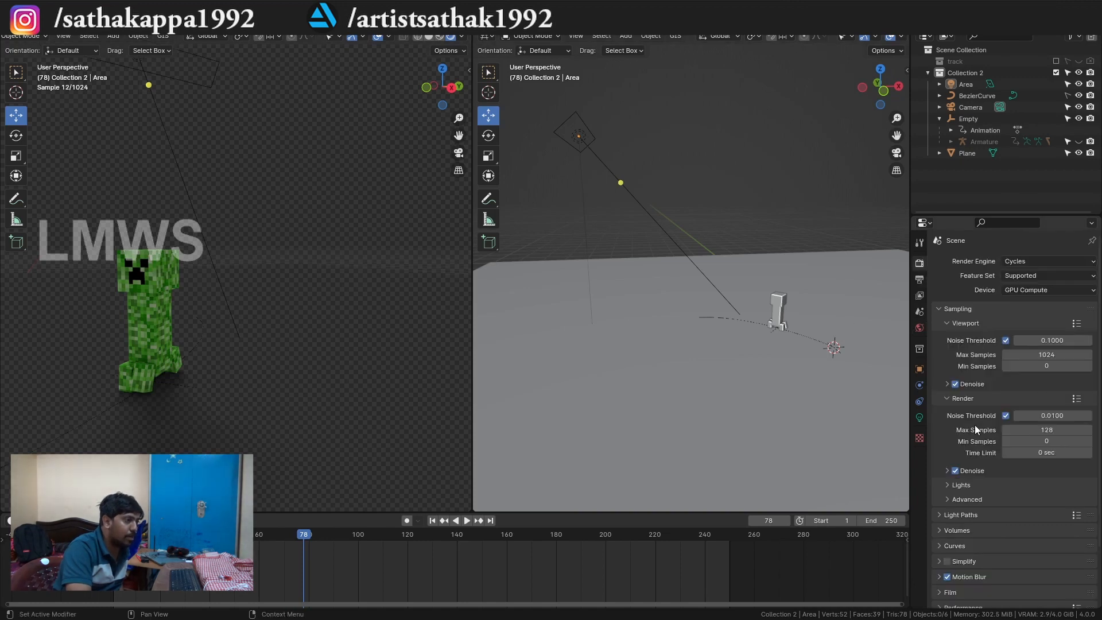
left_click(956, 537)
left_click(955, 536)
left_click(951, 523)
scroll(987, 542, "down", 3)
left_click(956, 537)
left_click_drag(333, 354, 297, 305)
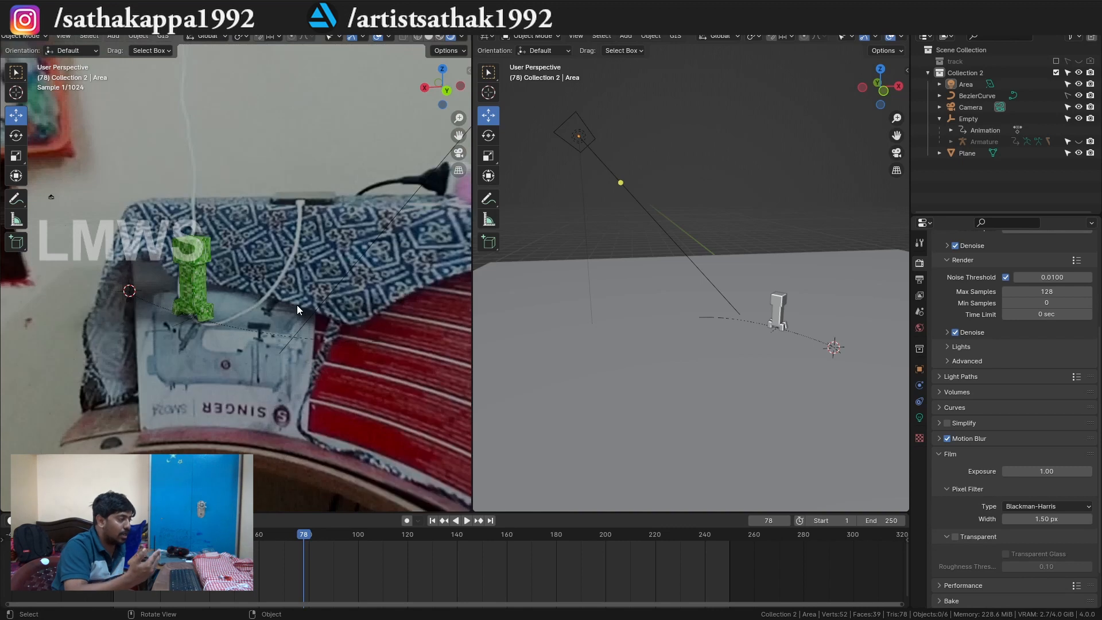
key("KP_0")
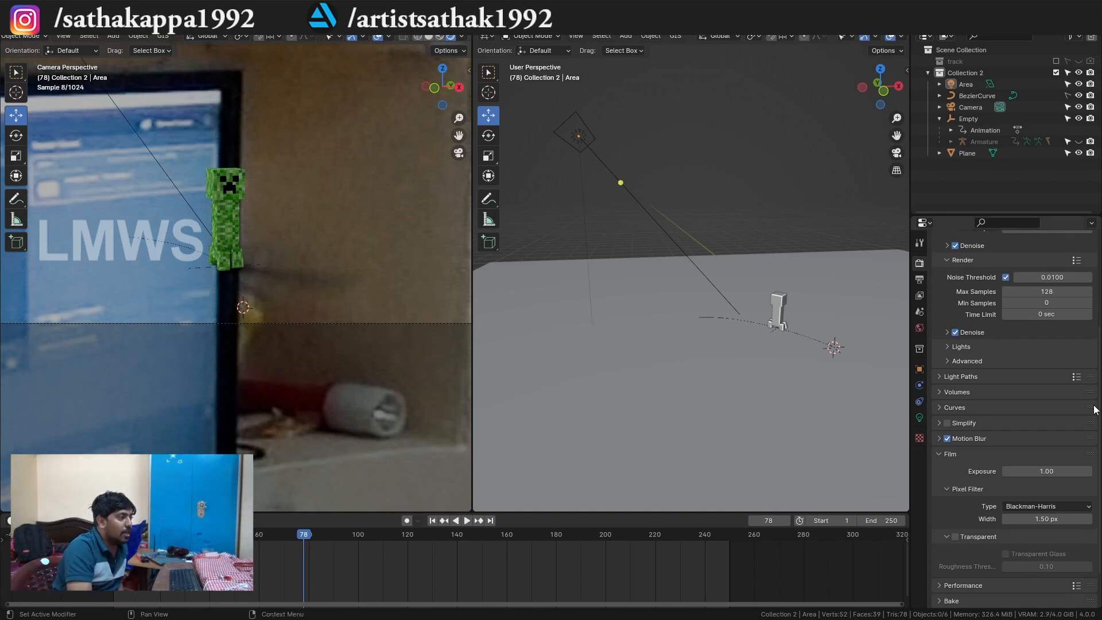
Turn the Film's Transparent option back on in Blender and return to the DaVinci Resolve timeline.
scroll(946, 480, "down", 2)
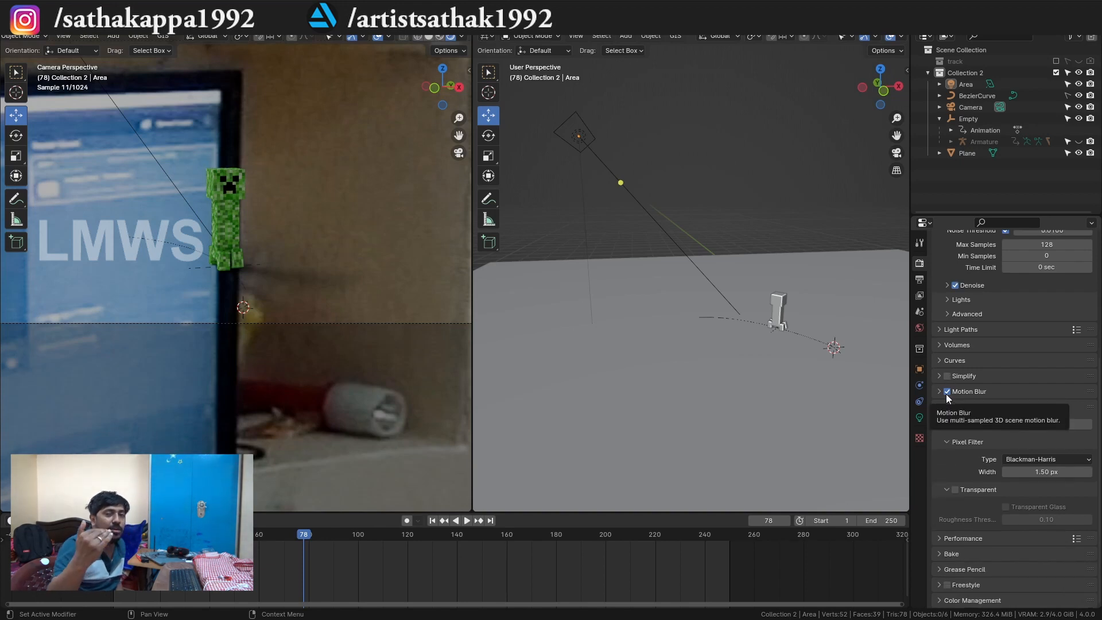
left_click(955, 490)
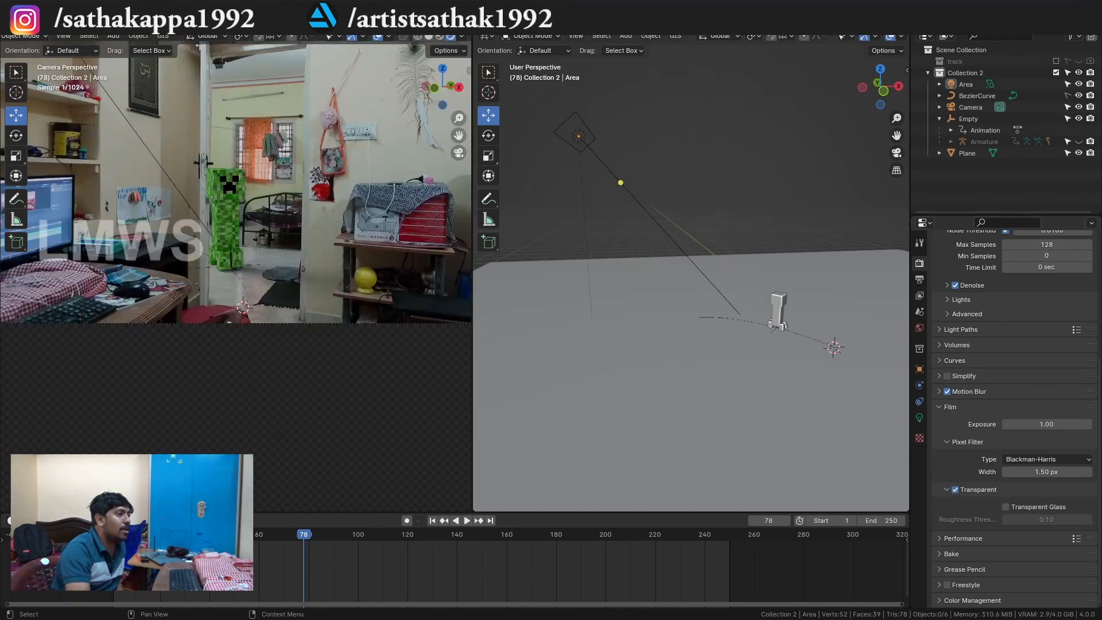
key("ctrl+q")
left_click(573, 338)
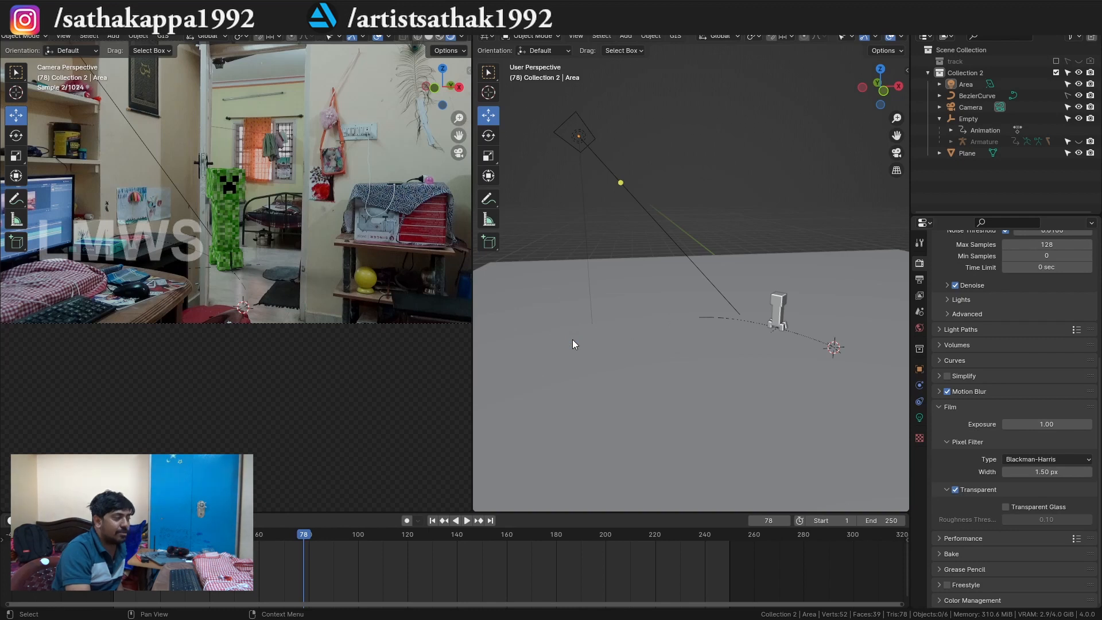
left_click_drag(459, 344, 501, 363)
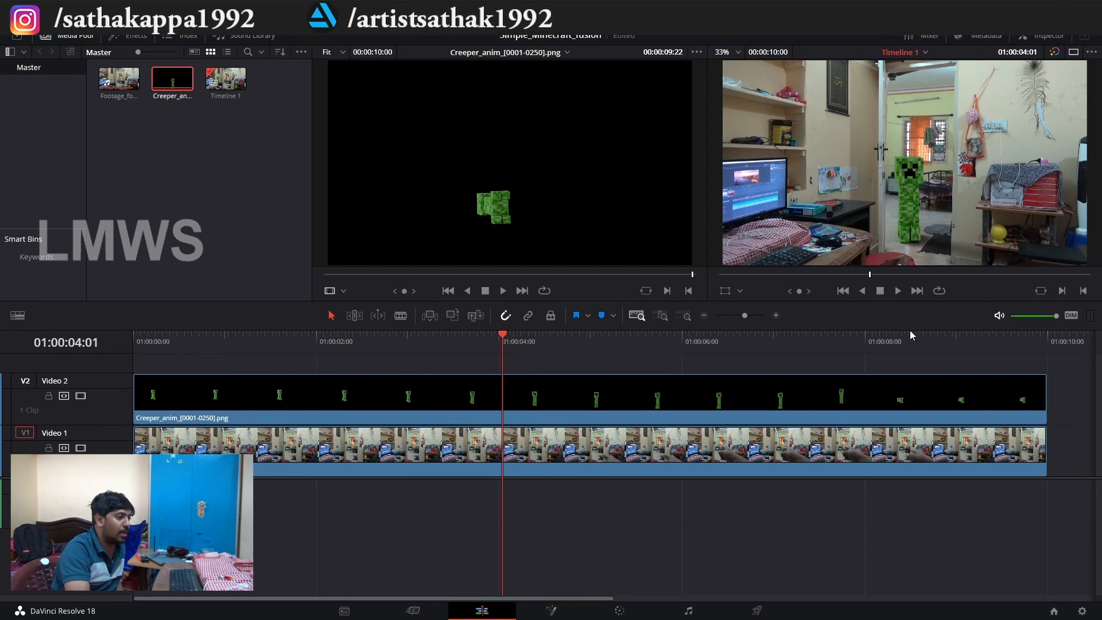
Combine the creeper sequence and the footage clip into a new Fusion clip and open it on the Fusion page.
left_click_drag(1077, 397, 672, 469)
right_click(429, 395)
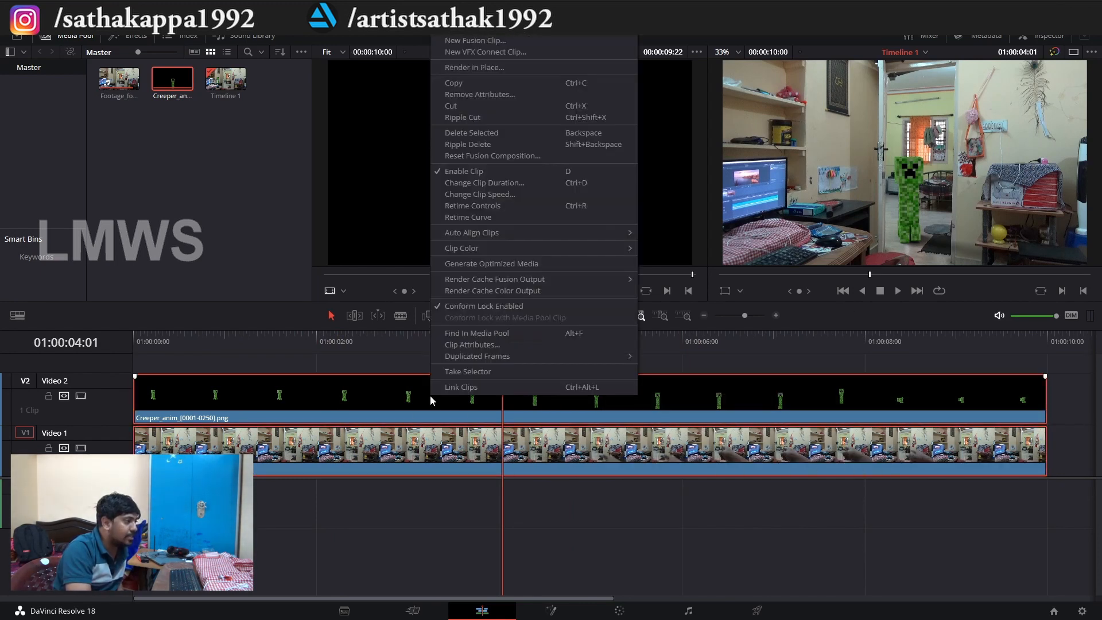
left_click(485, 42)
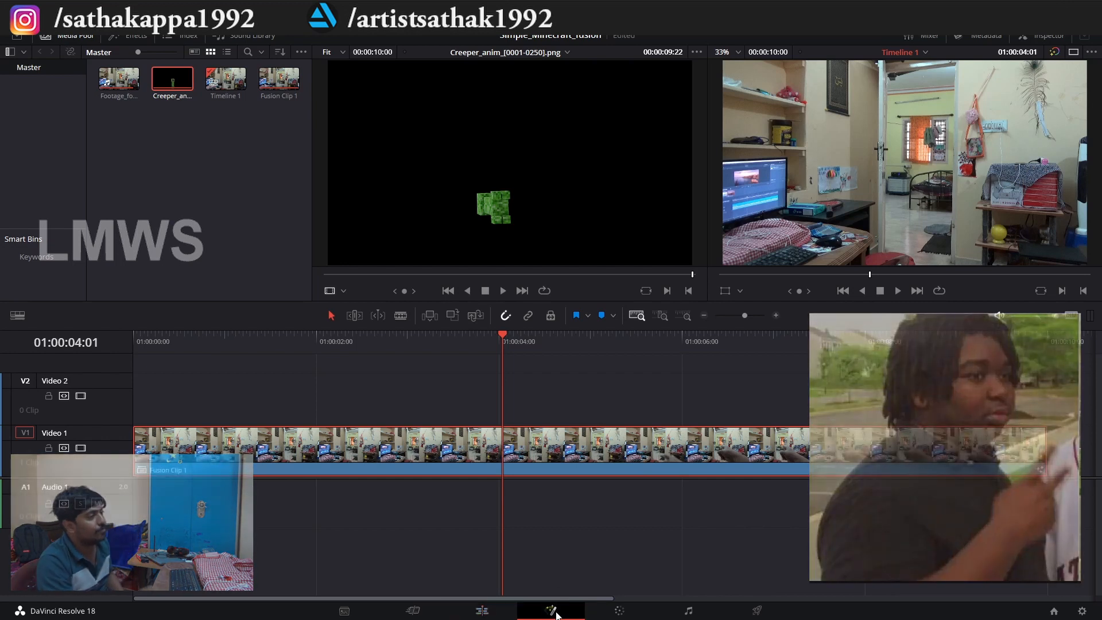
left_click(551, 611)
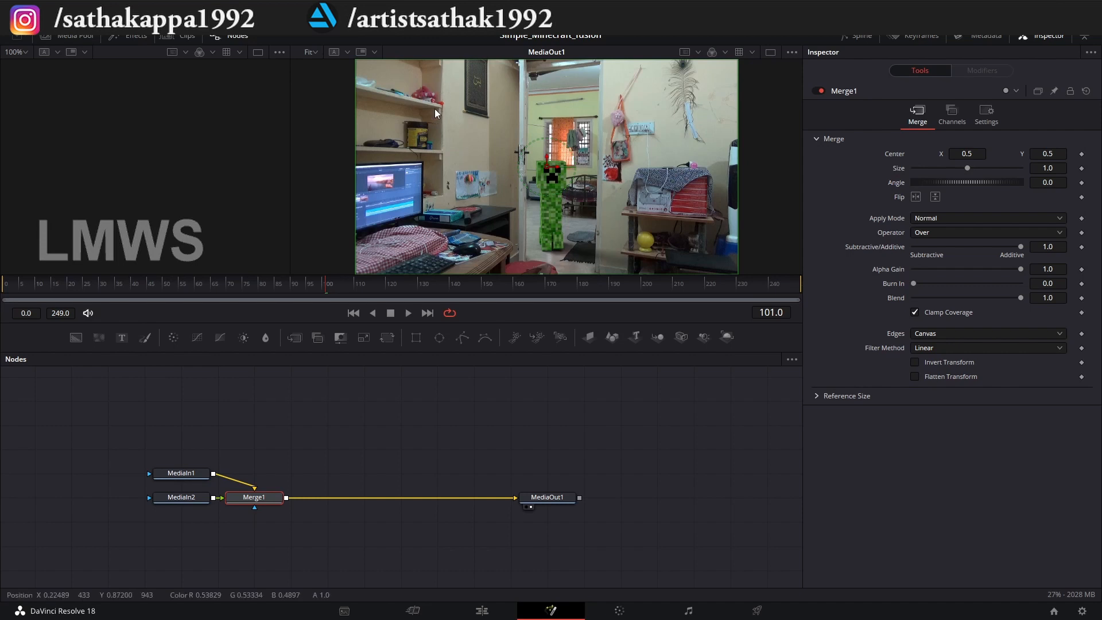
Enlarge the viewer and examine how the creeper overlaps the door frame around frames 92 and 58.
left_click_drag(432, 325, 430, 435)
scroll(529, 306, "up", 4)
scroll(529, 306, "down", 5)
scroll(529, 306, "up", 3)
left_click(292, 394)
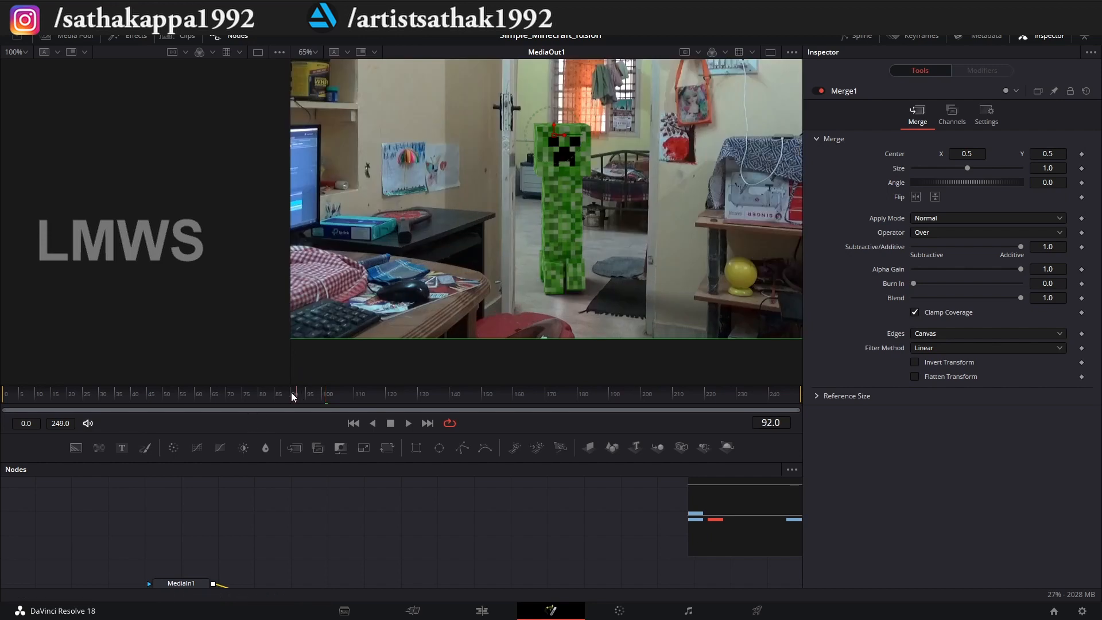
left_click_drag(176, 395, 188, 388)
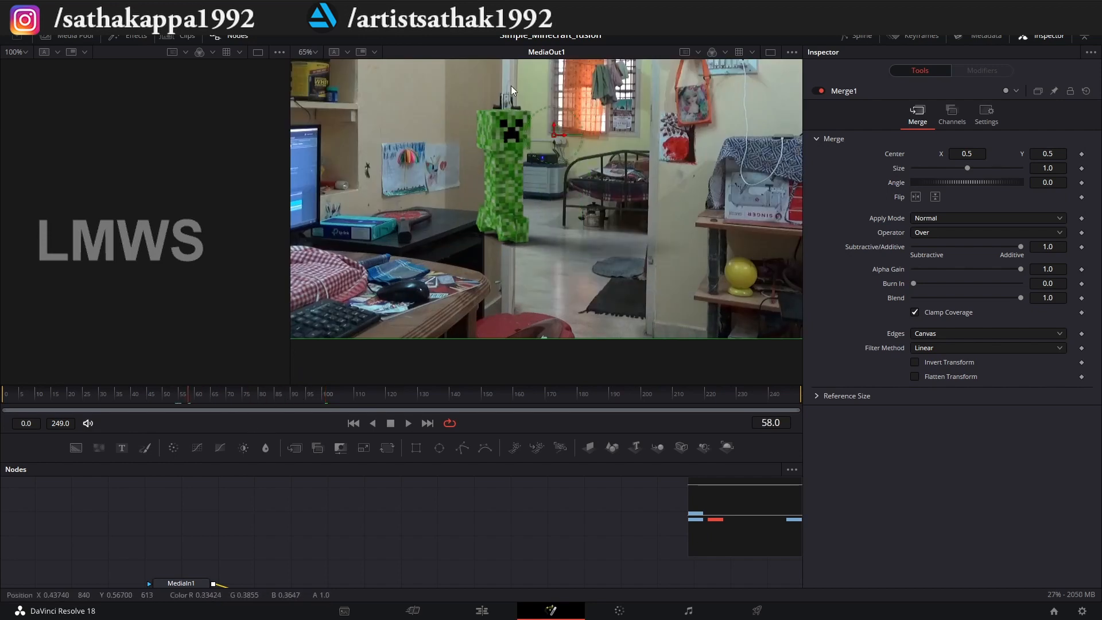
scroll(521, 256, "down", 1)
scroll(521, 172, "up", 2)
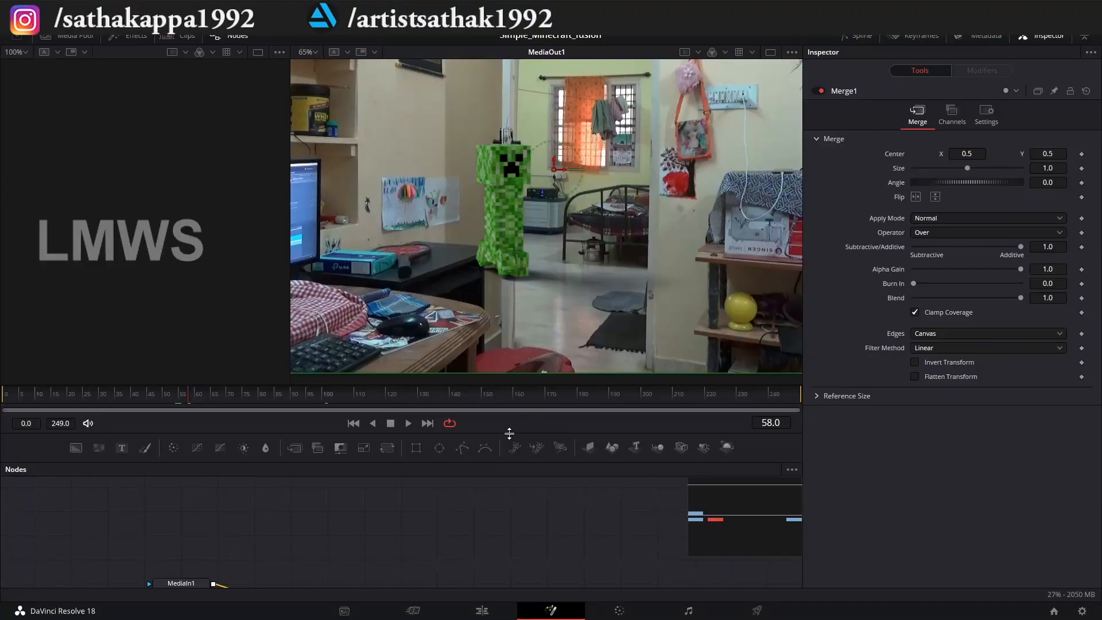
Enlarge the node graph and examine how MediaIn1 and MediaIn2 feed into Merge1.
left_click_drag(513, 432, 512, 210)
scroll(167, 342, "up", 3)
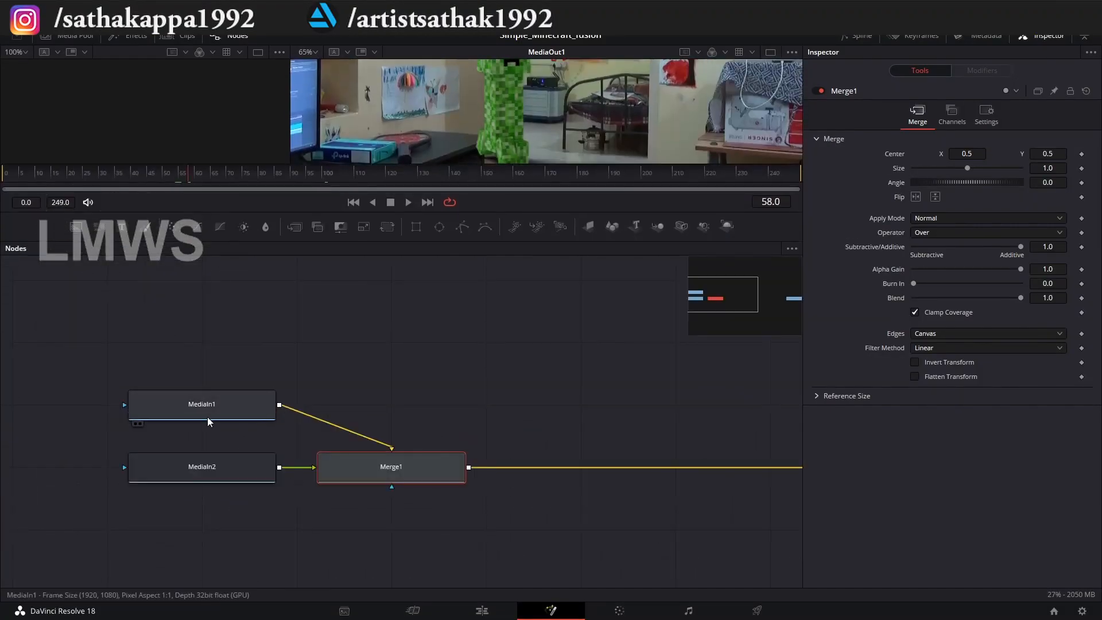
left_click(198, 404)
left_click(213, 473)
scroll(252, 454, "down", 2)
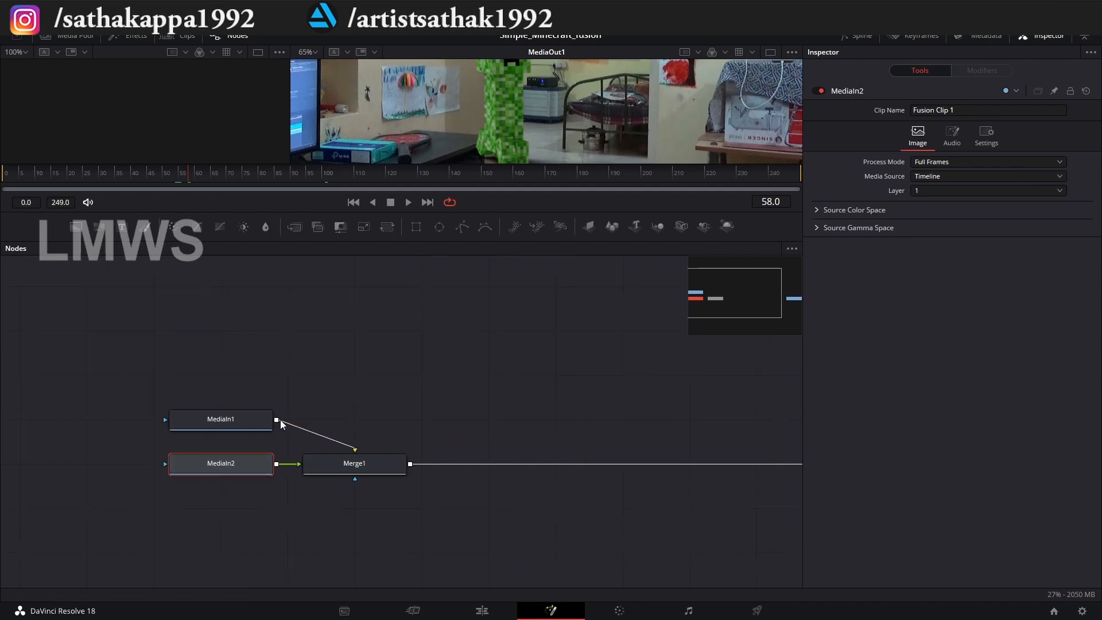
left_click_drag(455, 213, 451, 337)
scroll(495, 188, "down", 5)
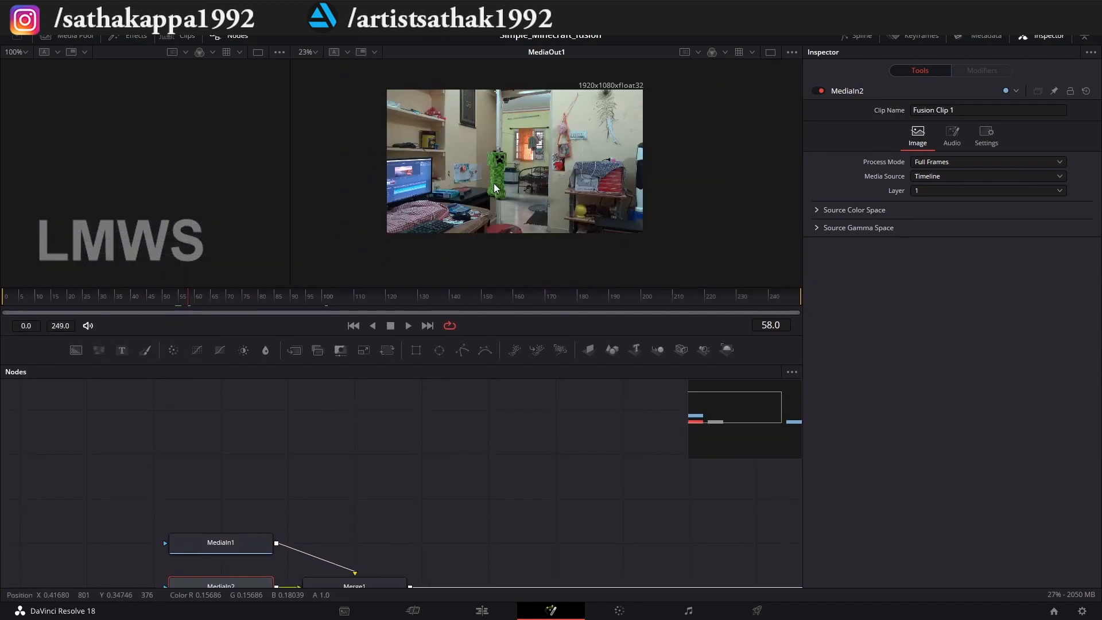
scroll(495, 188, "up", 4)
left_click_drag(265, 474, 308, 373)
scroll(343, 498, "up", 2)
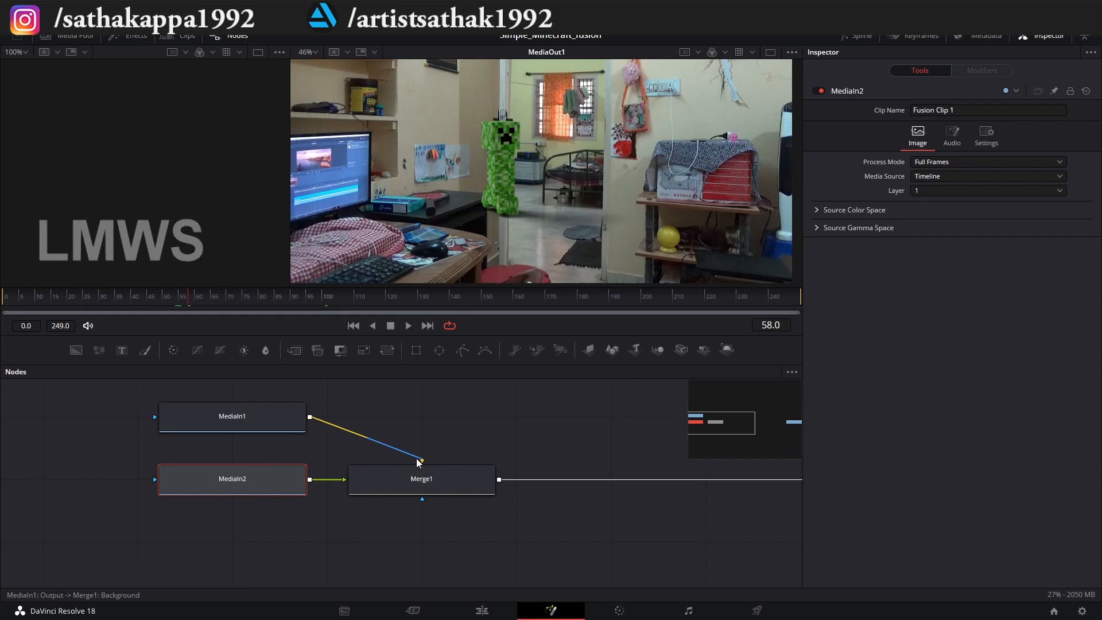
Rearrange the node graph so MediaIn2 sits above Merge1 and MediaIn1 sits level with it on its input side.
left_click_drag(260, 414, 172, 524)
left_click_drag(195, 488, 433, 401)
left_click_drag(143, 526, 176, 479)
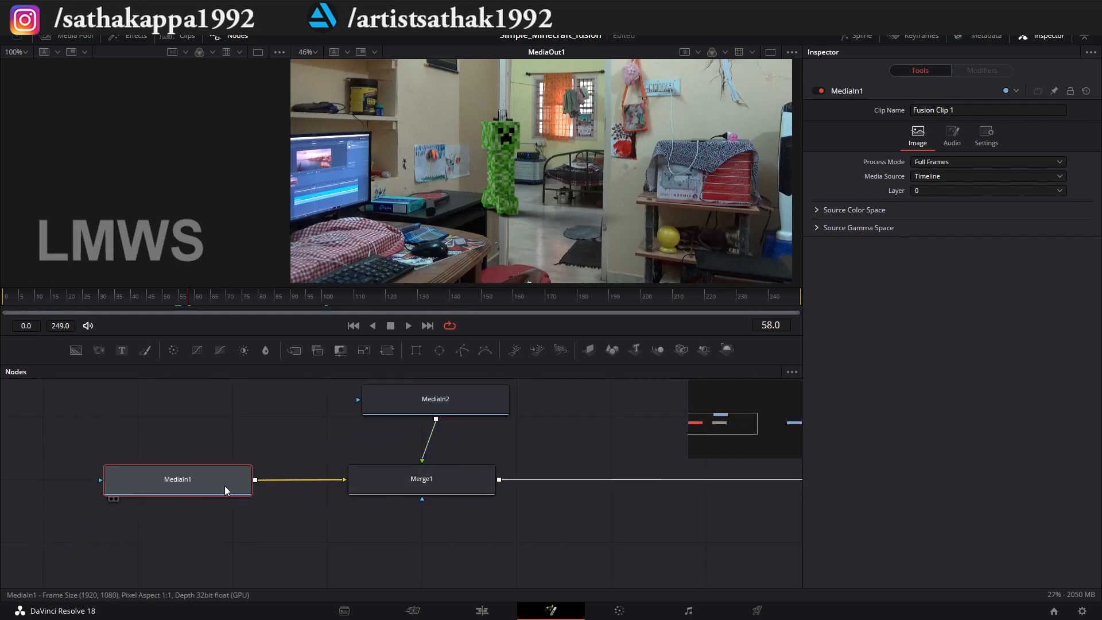
Rename the MediaIn1 node as BG_video.
right_click(179, 477)
left_click(133, 480)
key("F2")
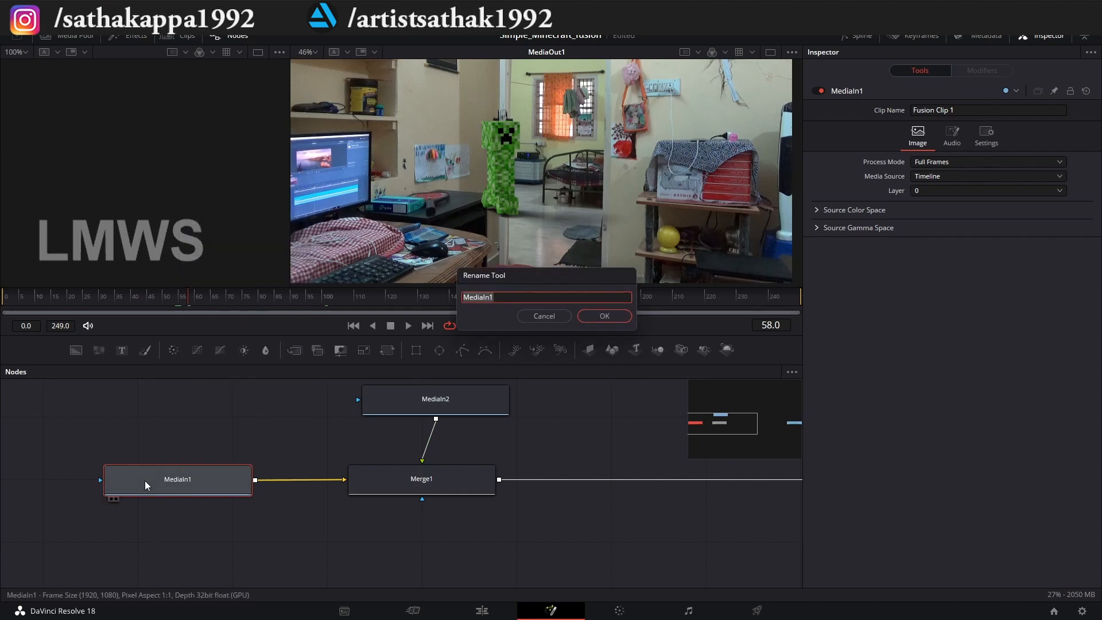
type("BG_video")
key("Return")
Rename the MediaIn2 node as creeper_FG and align it directly above Merge1.
left_click_drag(441, 394, 428, 401)
key("F2")
type("creeper_FG")
key("Return")
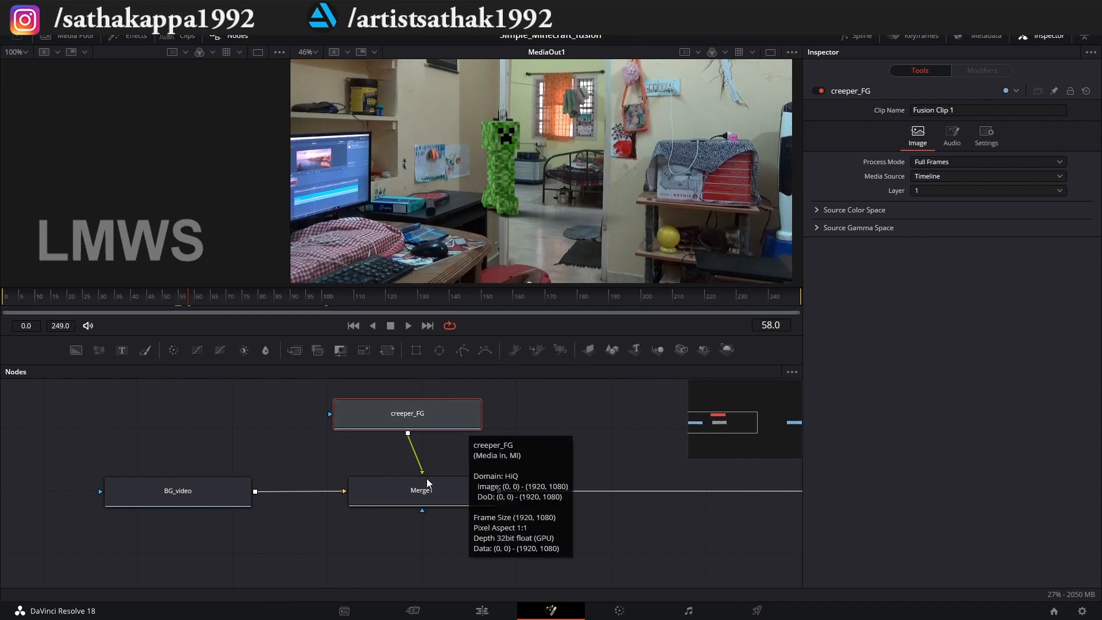
scroll(281, 478, "down", 4)
scroll(410, 482, "up", 2)
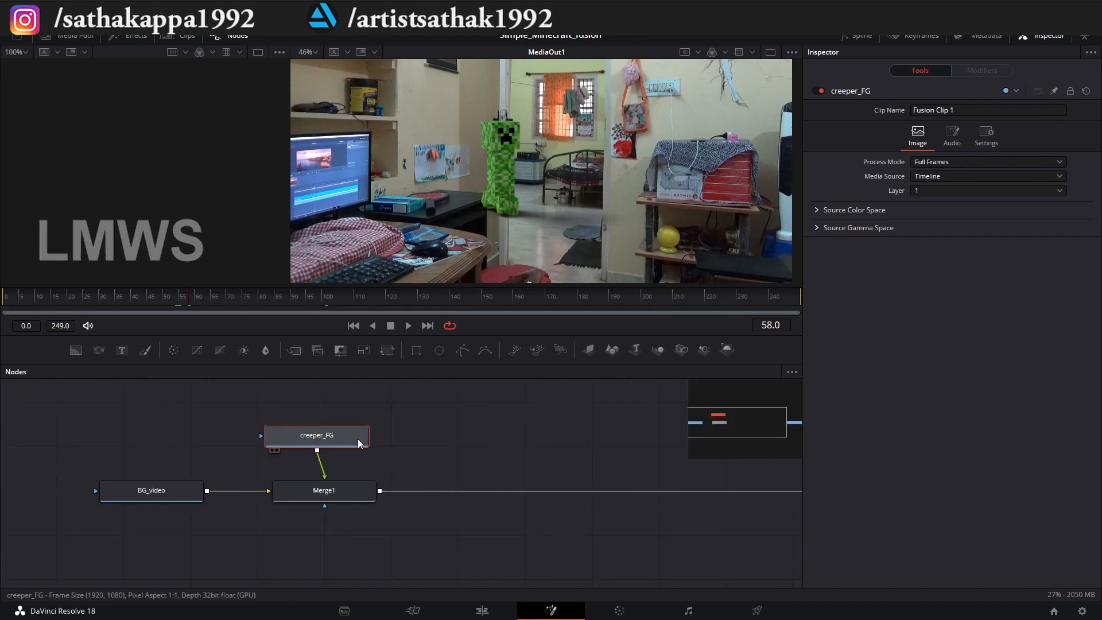
left_click_drag(360, 442, 367, 443)
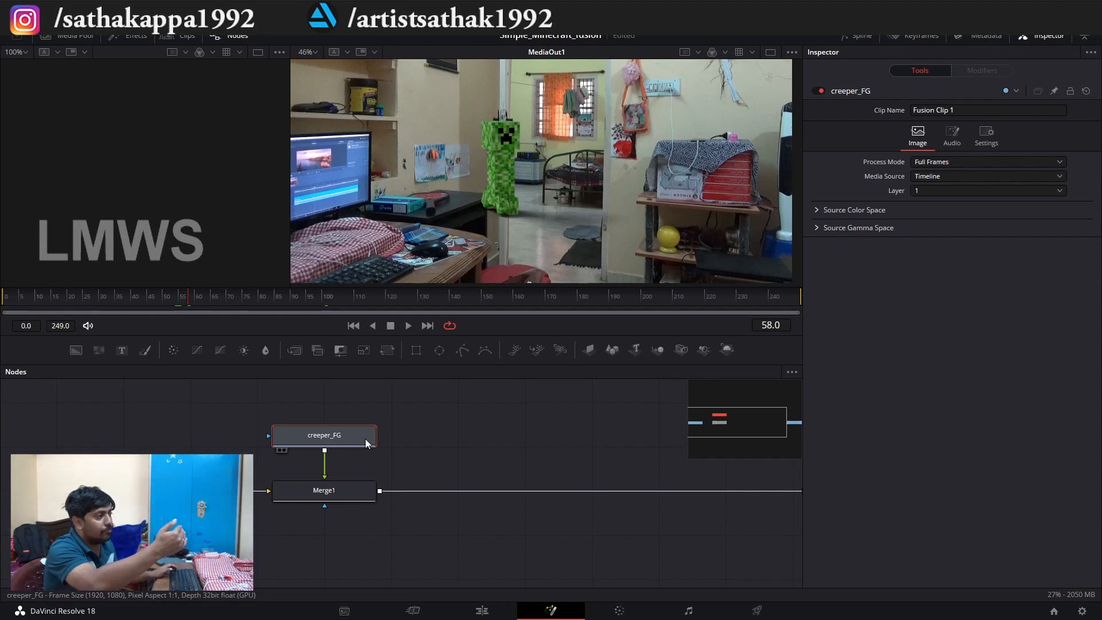
Add a second Merge node after Merge1 and detach the link between the two merges.
left_click(433, 445)
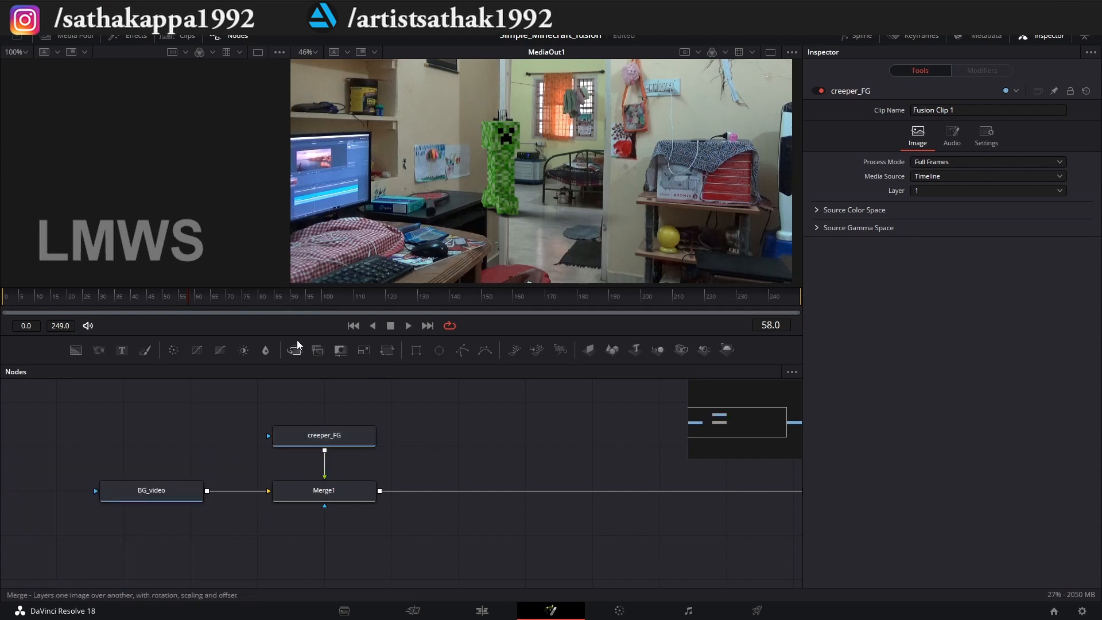
left_click_drag(298, 346, 483, 490)
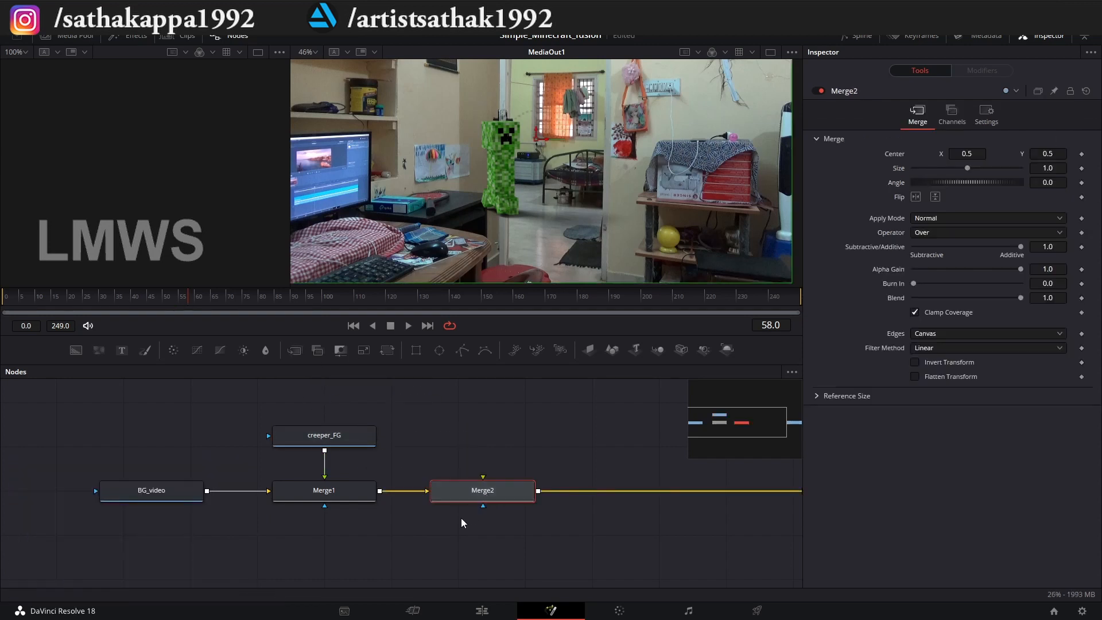
left_click(423, 492)
Duplicate the BG_video node and place the copy below Merge1.
left_click_drag(155, 497, 141, 484)
left_click(137, 487)
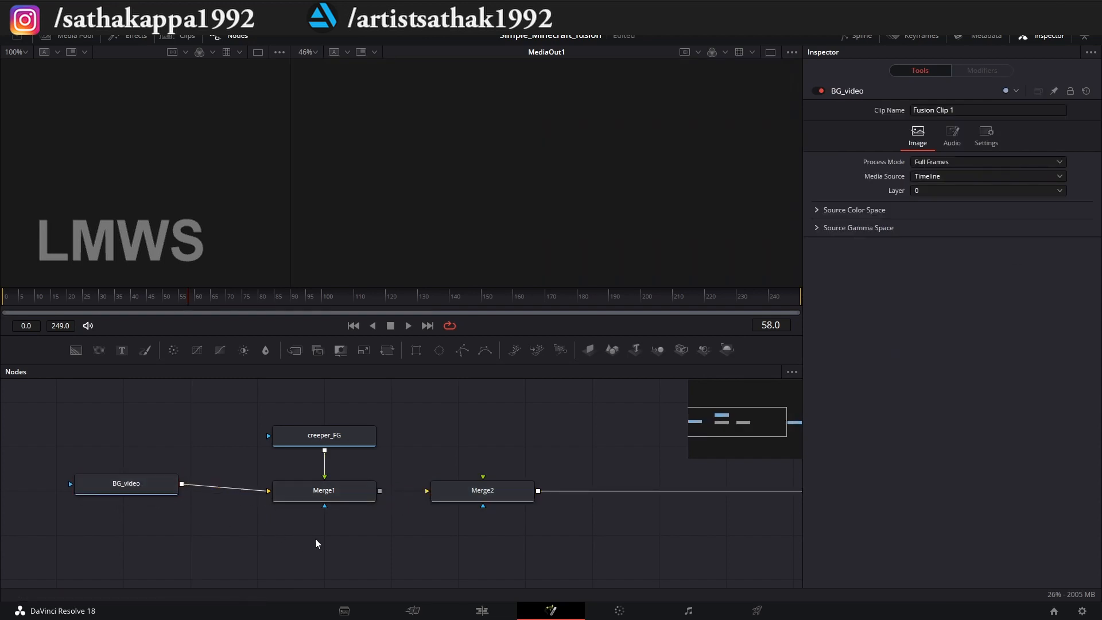
key("ctrl+v")
left_click_drag(311, 538, 316, 545)
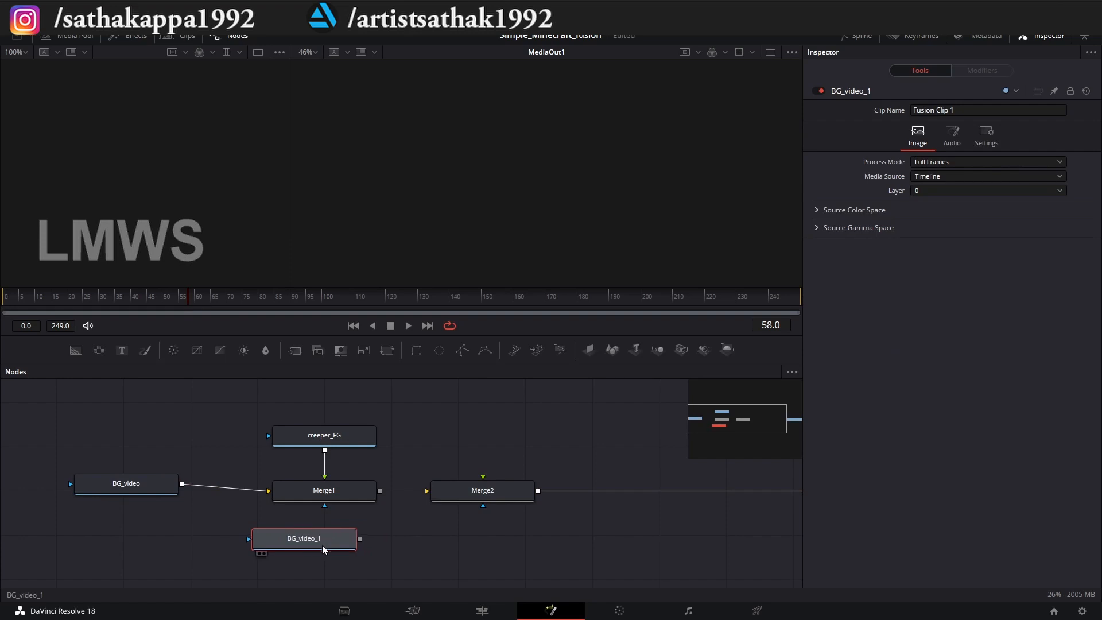
Rename the duplicated background node as BG_video_Wall_mask.
key("F2")
double_click(496, 297)
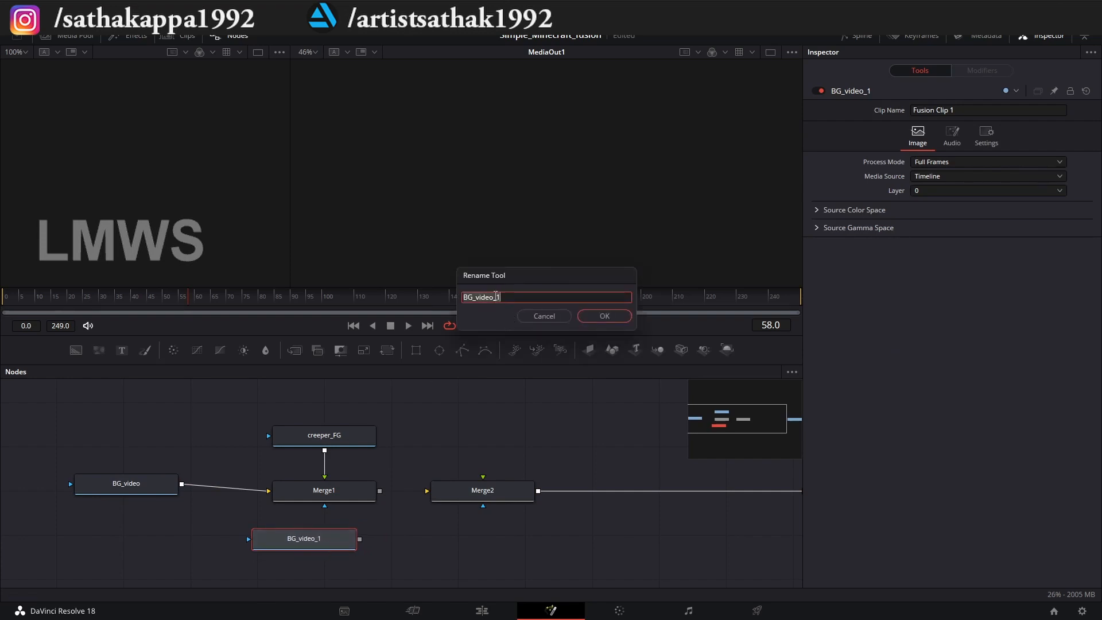
left_click(507, 296)
type("mask")
key("Return")
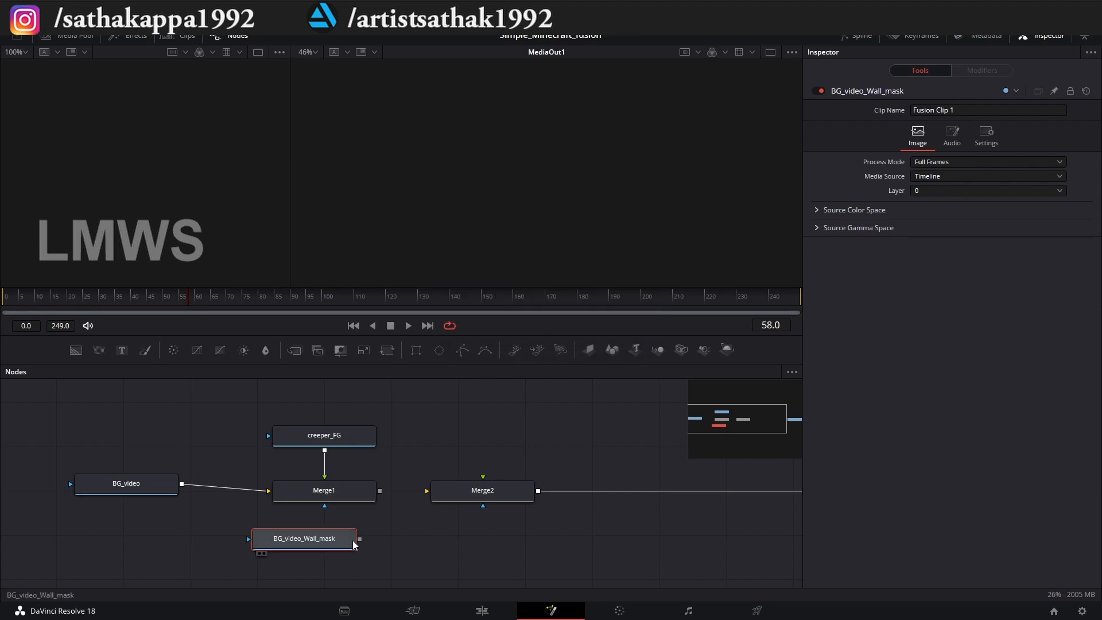
Connect Merge1 to Merge2's background input and BG_video_Wall_mask to its foreground input.
left_click_drag(378, 491, 427, 490)
mouse_move(361, 540)
left_mouse_down()
mouse_move(444, 520)
mouse_move(484, 479)
mouse_move(445, 522)
mouse_move(368, 524)
left_mouse_up()
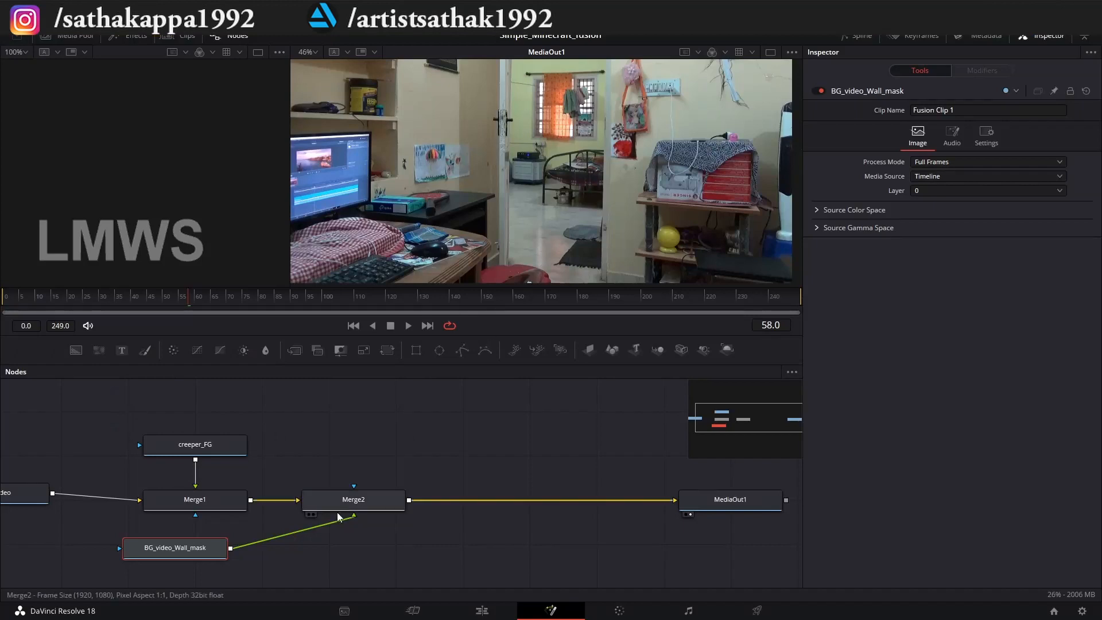
left_click_drag(338, 514, 552, 466)
left_click(529, 511)
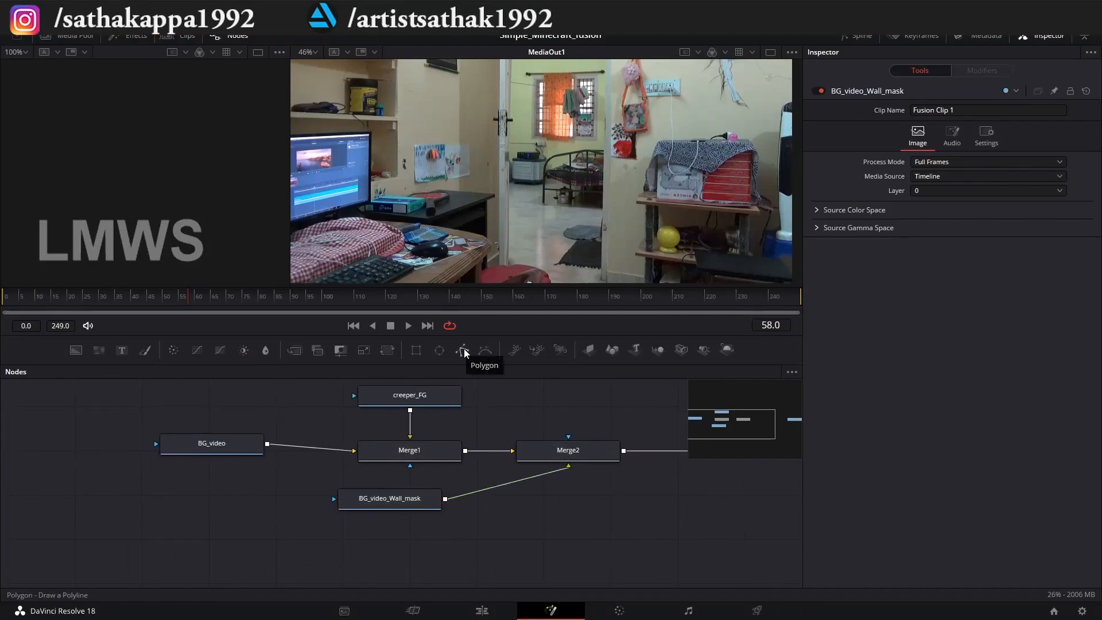
Add a Polygon mask node connected to BG_video_Wall_mask.
left_click_drag(464, 352, 374, 506)
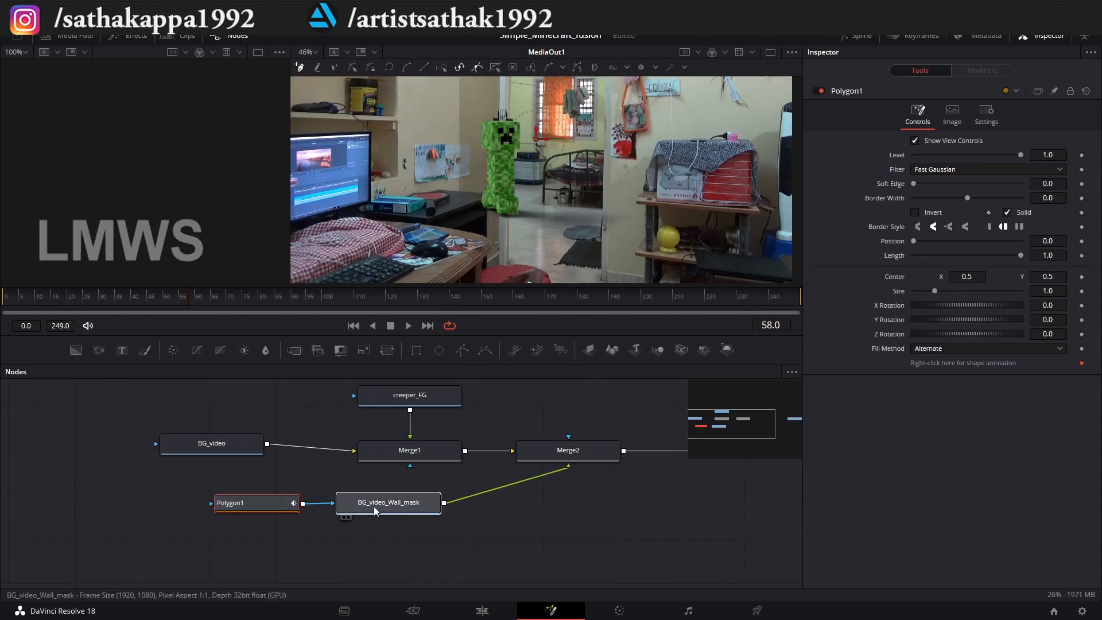
left_click(256, 505)
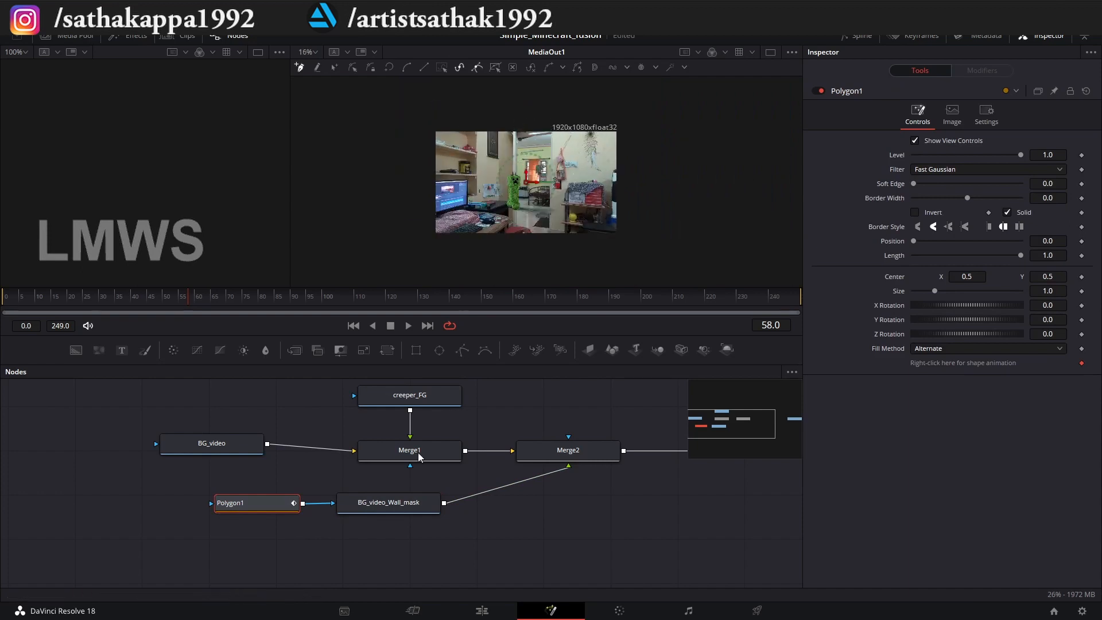
left_click(388, 507)
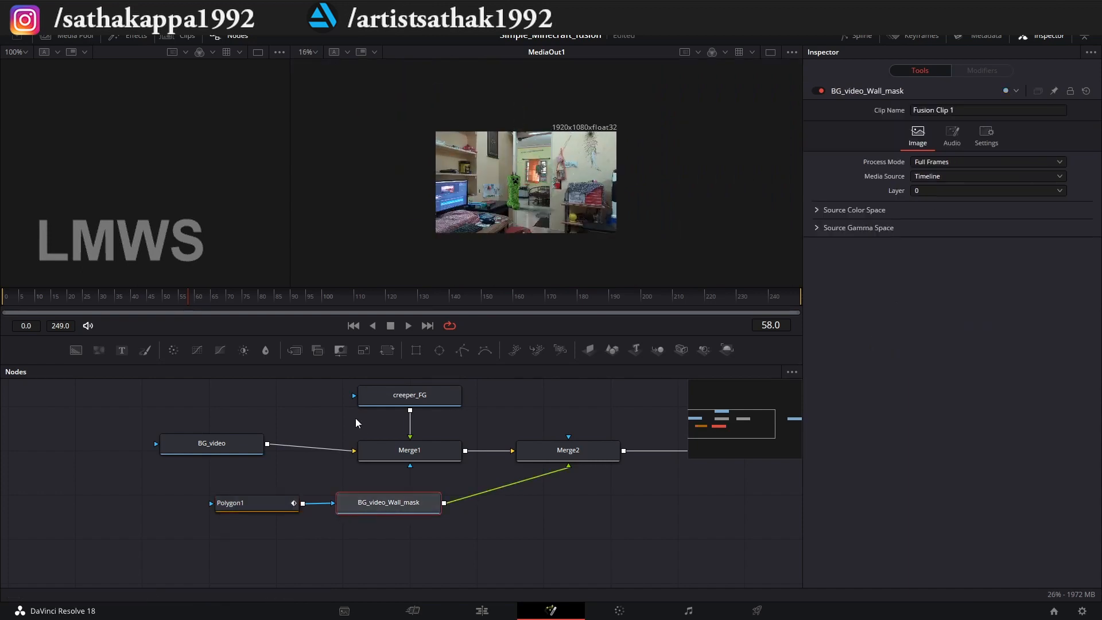
Start the Polygon1 mask at frame 58 by tracing the door frame's edge from above the image to below it.
left_click(264, 500)
scroll(499, 150, "up", 3)
scroll(551, 89, "up", 3)
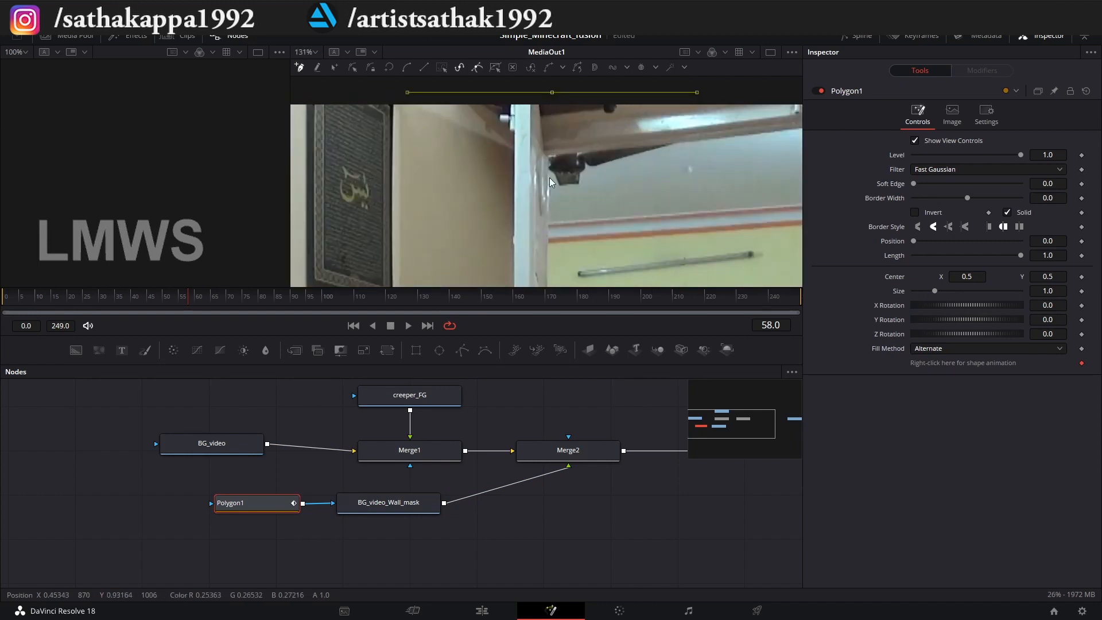
scroll(551, 173, "up", 4)
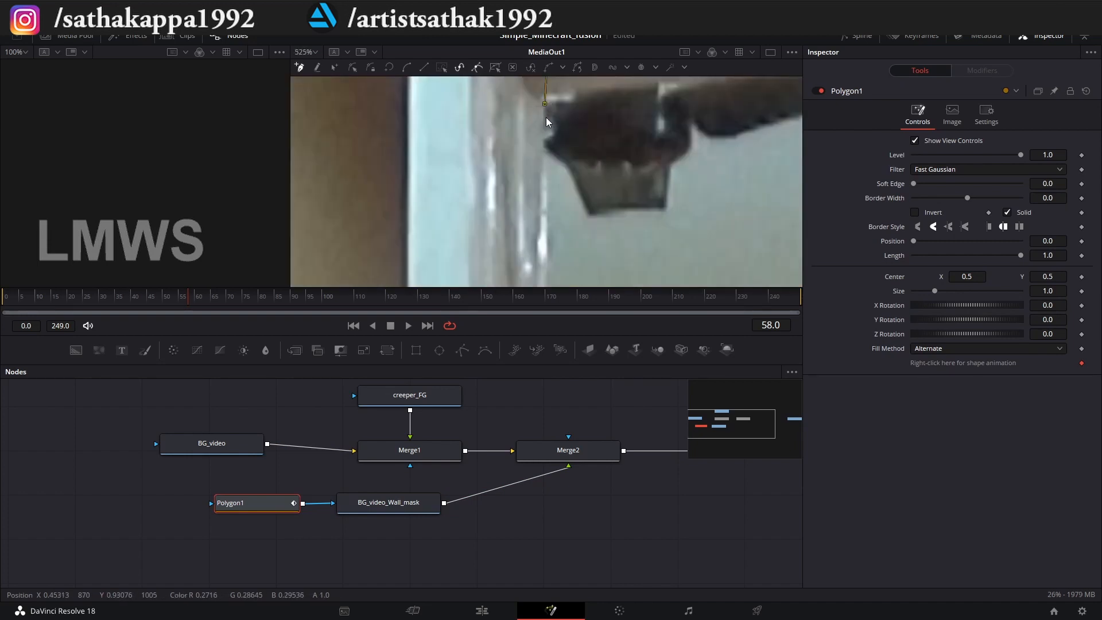
scroll(547, 122, "down", 7)
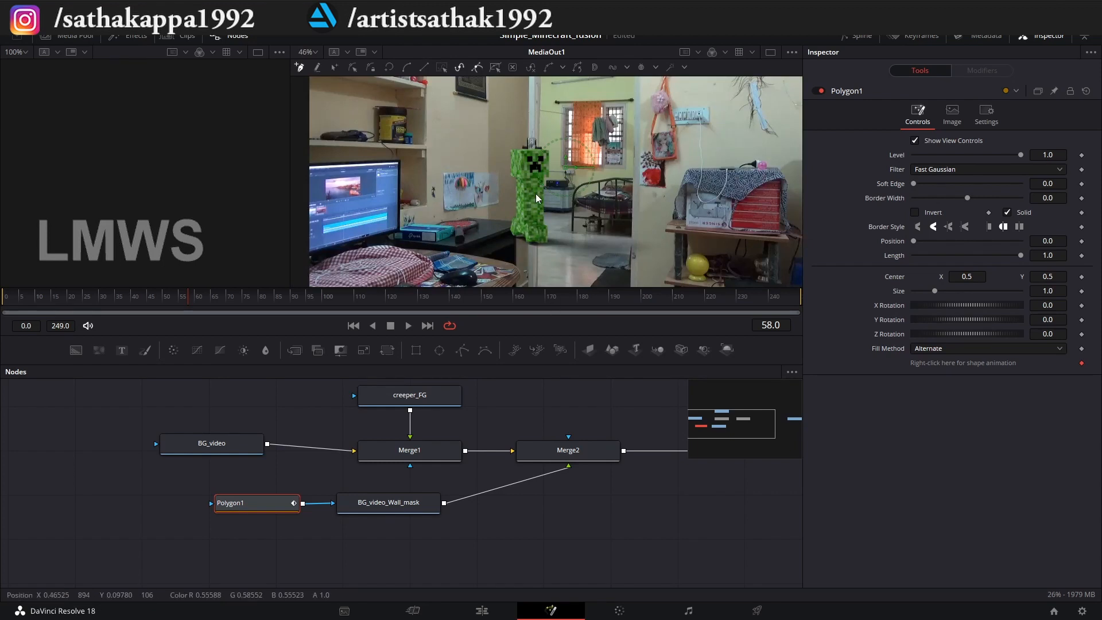
scroll(534, 244, "up", 6)
left_click(555, 211)
scroll(574, 230, "down", 7)
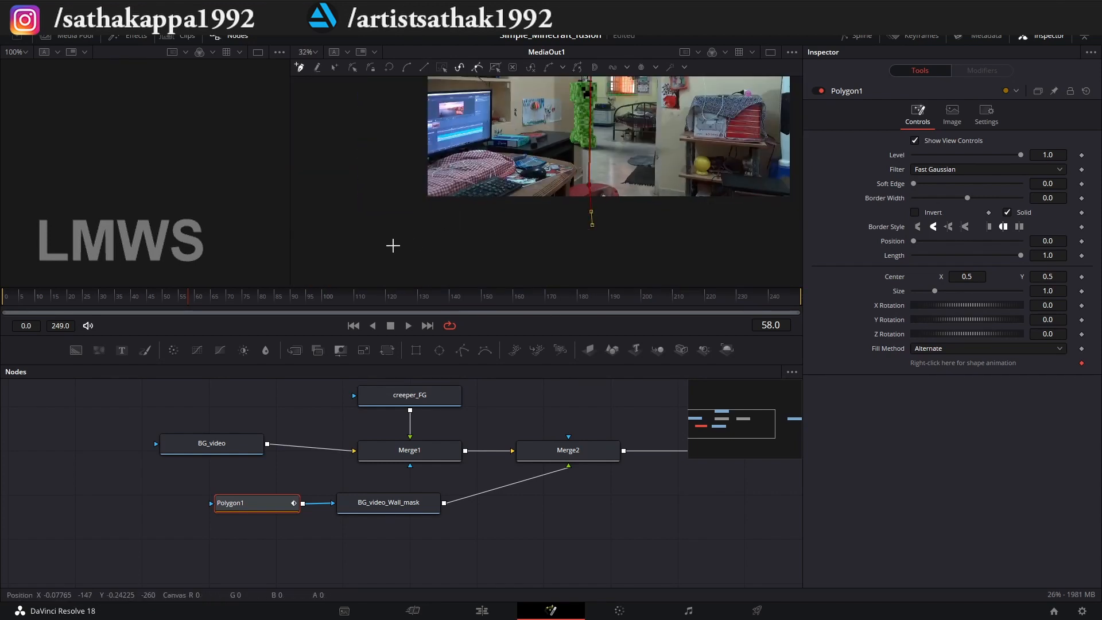
Close the Polygon1 mask around the wall beside the door frame, keeping its outer corners outside the image.
scroll(392, 246, "down", 3)
scroll(394, 157, "up", 2)
left_click(392, 130)
left_click(487, 124)
left_click(536, 121)
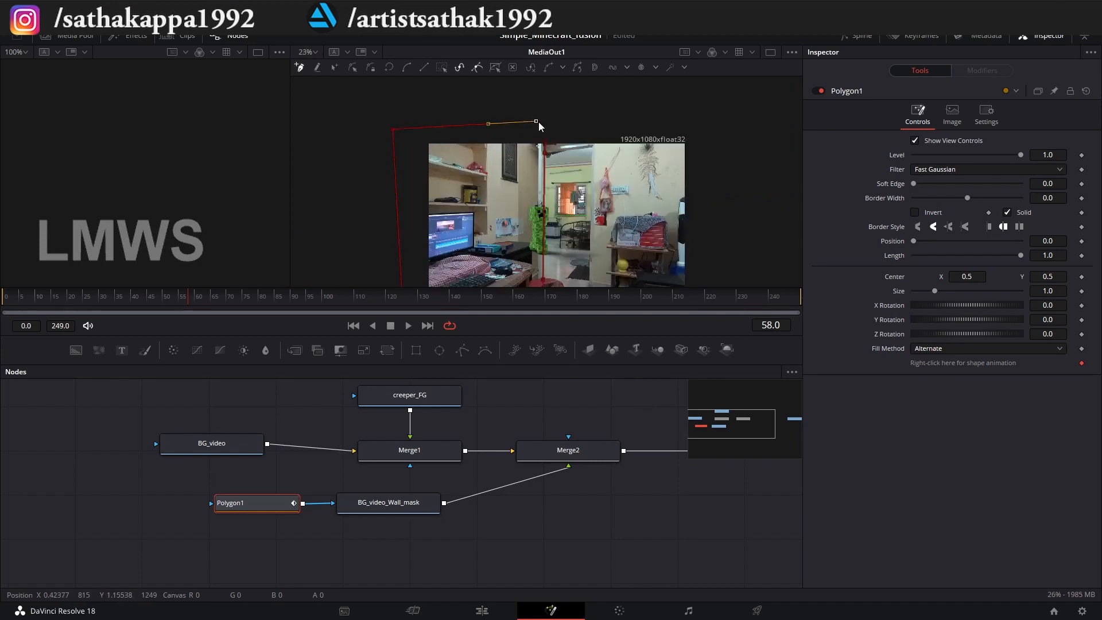
scroll(539, 125, "up", 3)
left_click(557, 177)
scroll(551, 173, "down", 3)
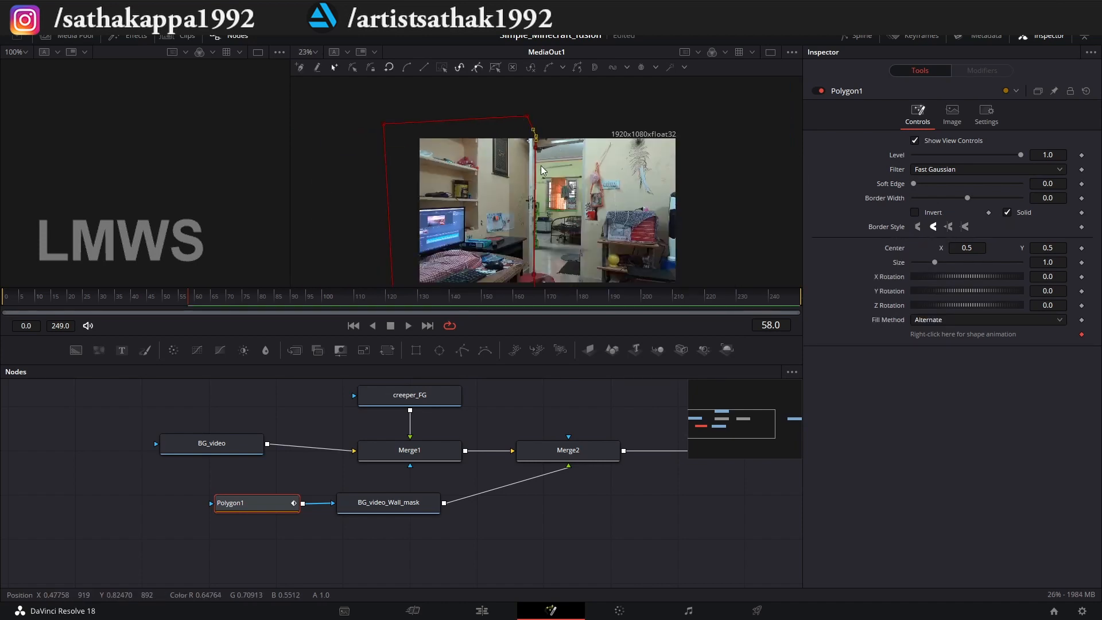
scroll(553, 138, "up", 5)
scroll(534, 139, "down", 5)
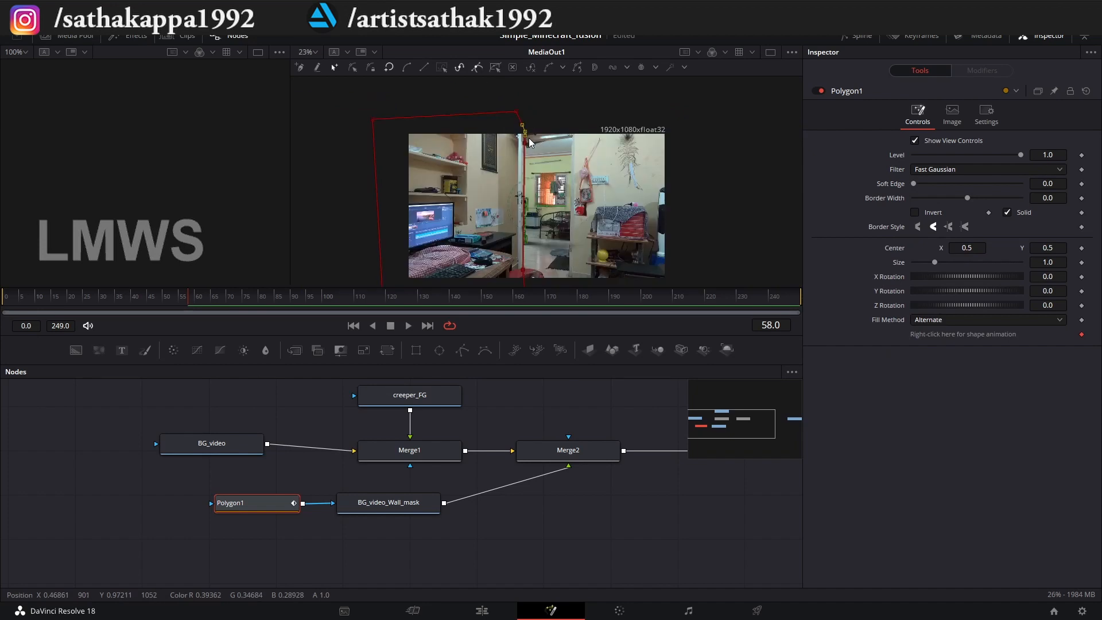
Enlarge the MediaOut1 viewer by shrinking the node area and the empty viewer.
left_click_drag(518, 334, 518, 415)
scroll(552, 332, "up", 2)
scroll(552, 328, "down", 1)
left_click_drag(582, 349, 588, 361)
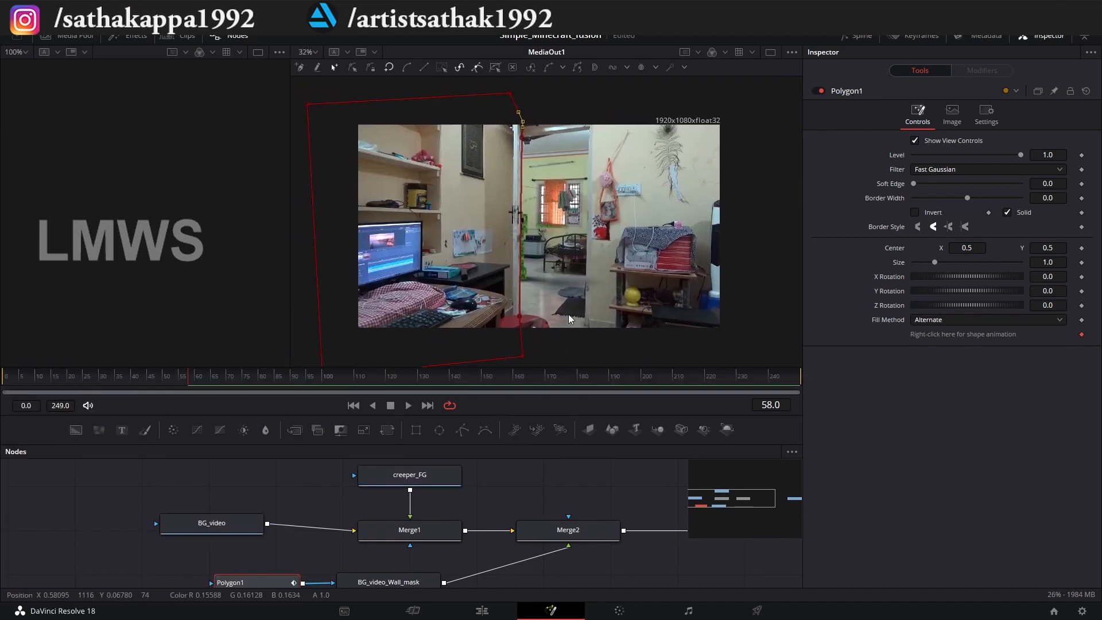
left_click_drag(290, 178, 205, 179)
scroll(445, 253, "up", 1)
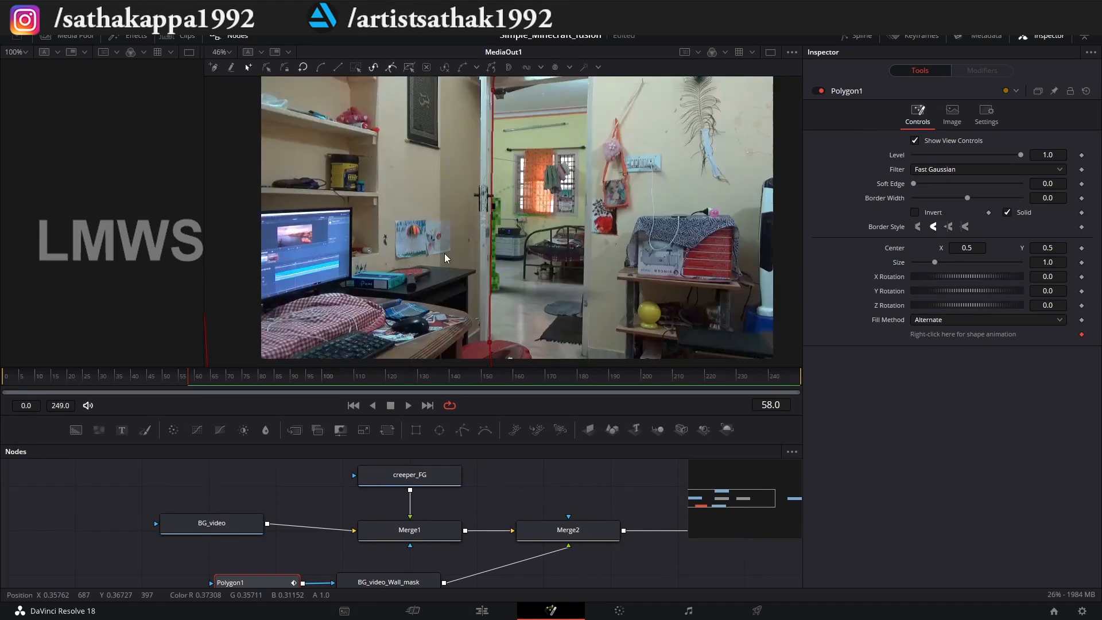
scroll(446, 258, "down", 1)
Play back the composite to check that the wall mask hides the creeper behind the door frame, and save the project.
left_click(5, 377)
key("space")
left_click(594, 531)
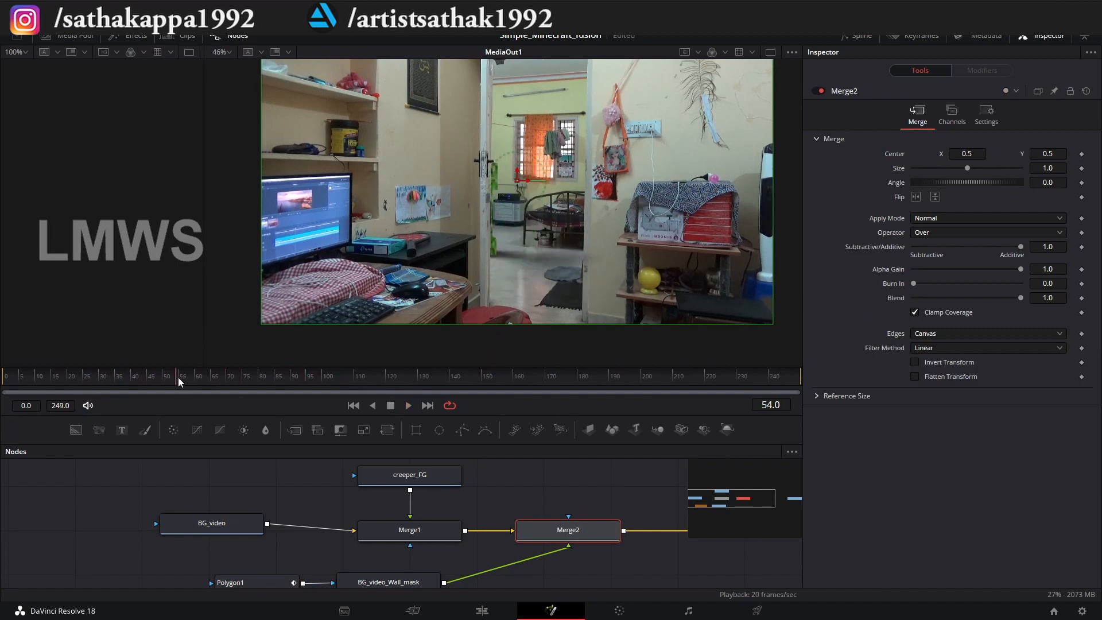
left_click(160, 381)
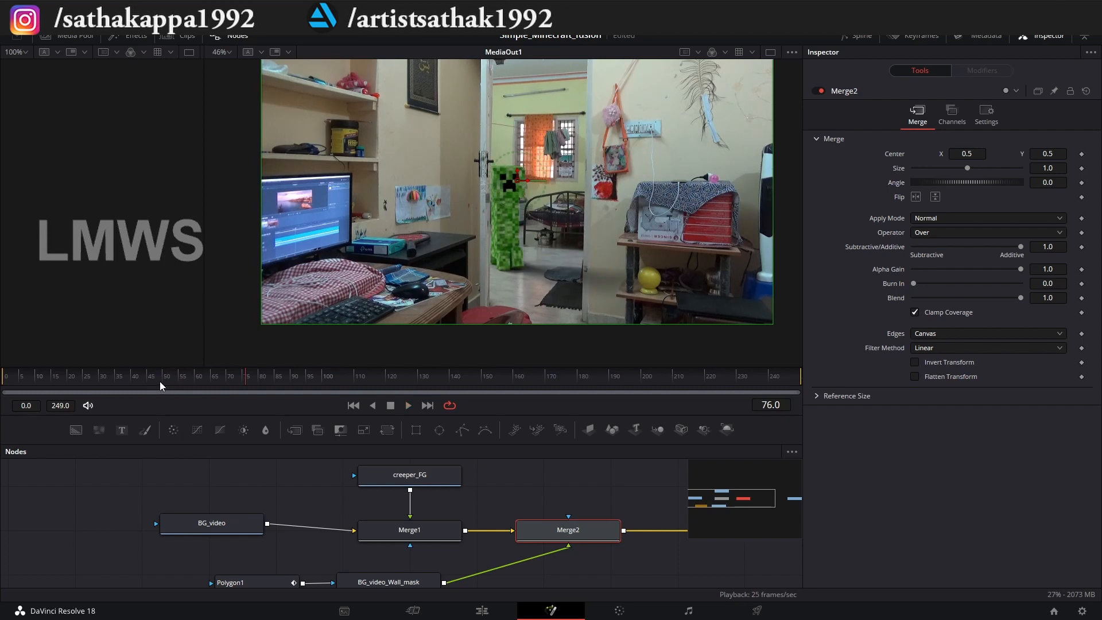
key("space")
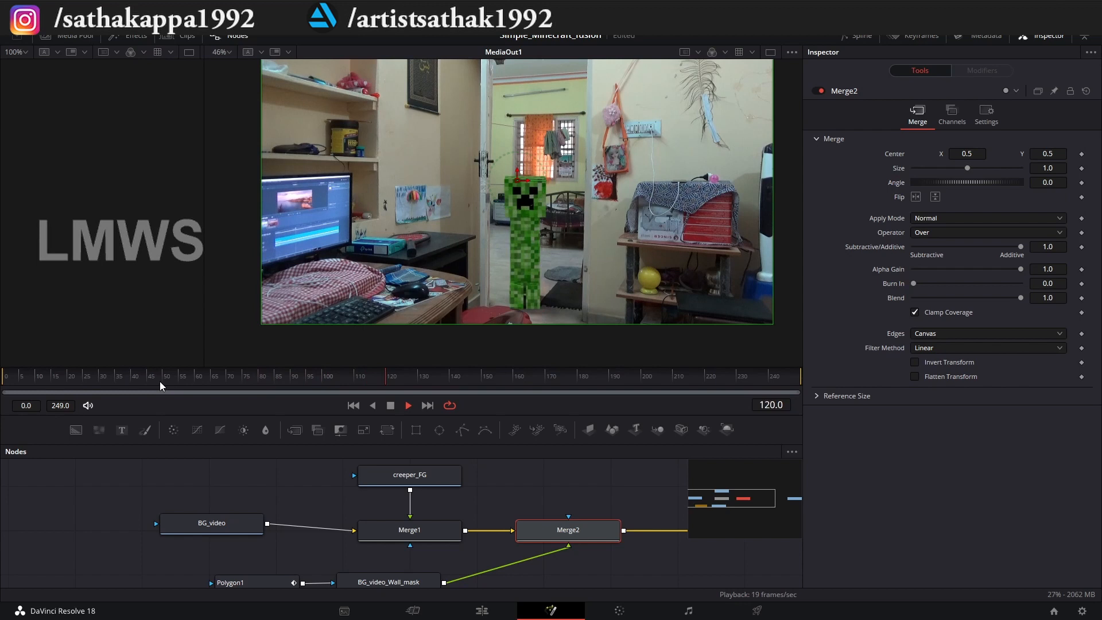
key("space")
key("ctrl+s")
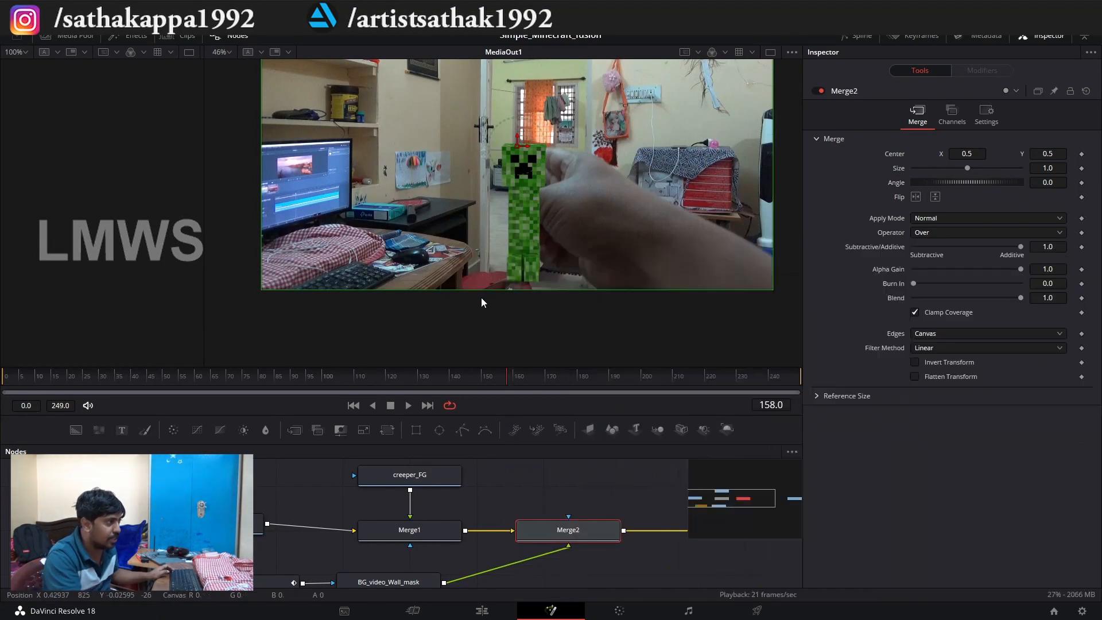
Go to frame 124 and examine where the creeper's feet overlap the red stool.
scroll(481, 303, "up", 5)
left_click_drag(423, 379, 400, 380)
scroll(524, 202, "up", 2)
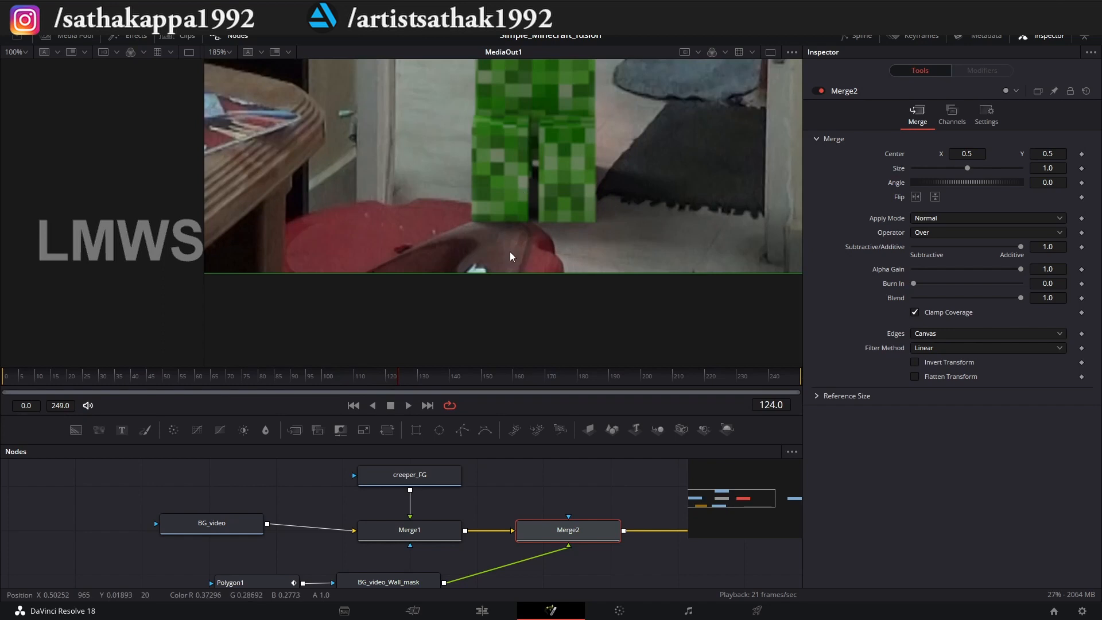
scroll(509, 182, "down", 3)
scroll(360, 525, "down", 5)
scroll(427, 529, "up", 3)
scroll(427, 529, "up", 2)
Add a second Polygon mask node and connect it to Polygon1's input.
left_click(406, 530)
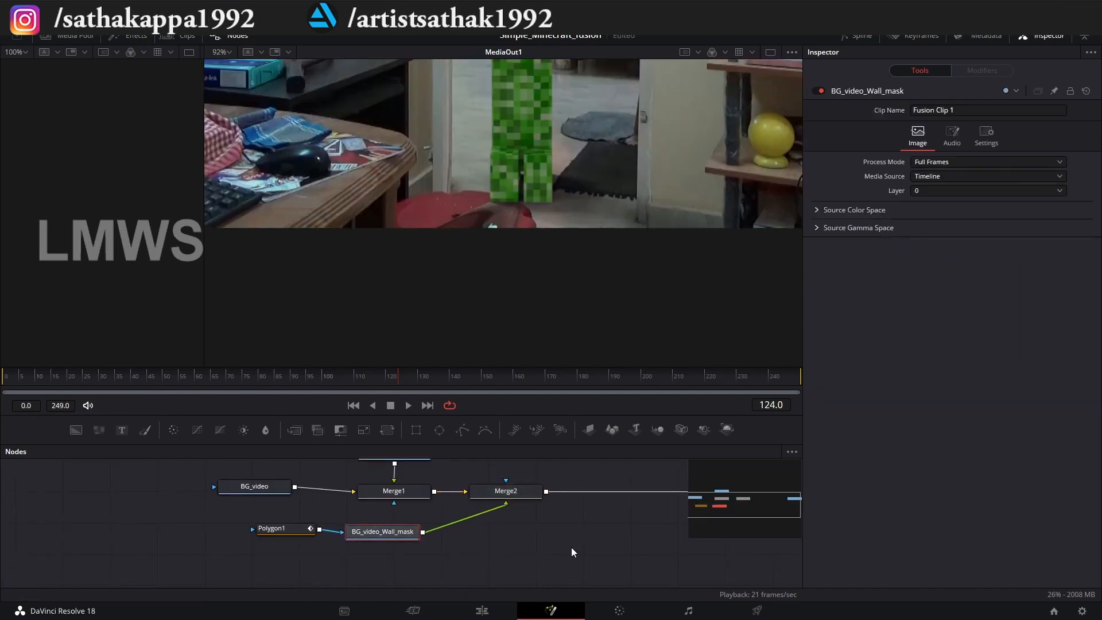
left_click(614, 525)
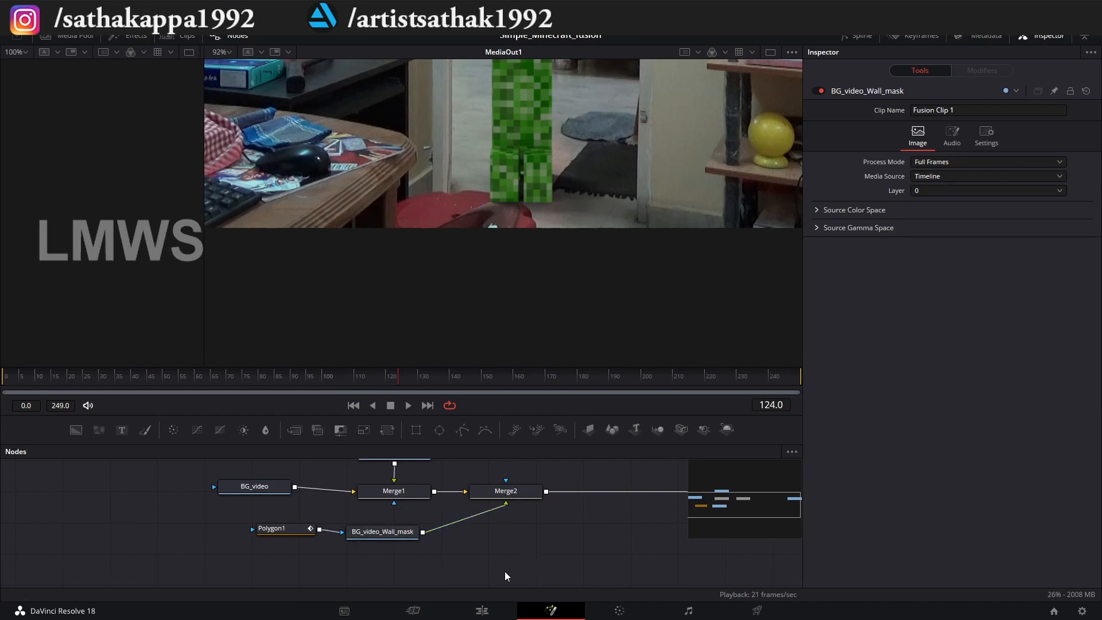
left_click_drag(295, 532, 297, 531)
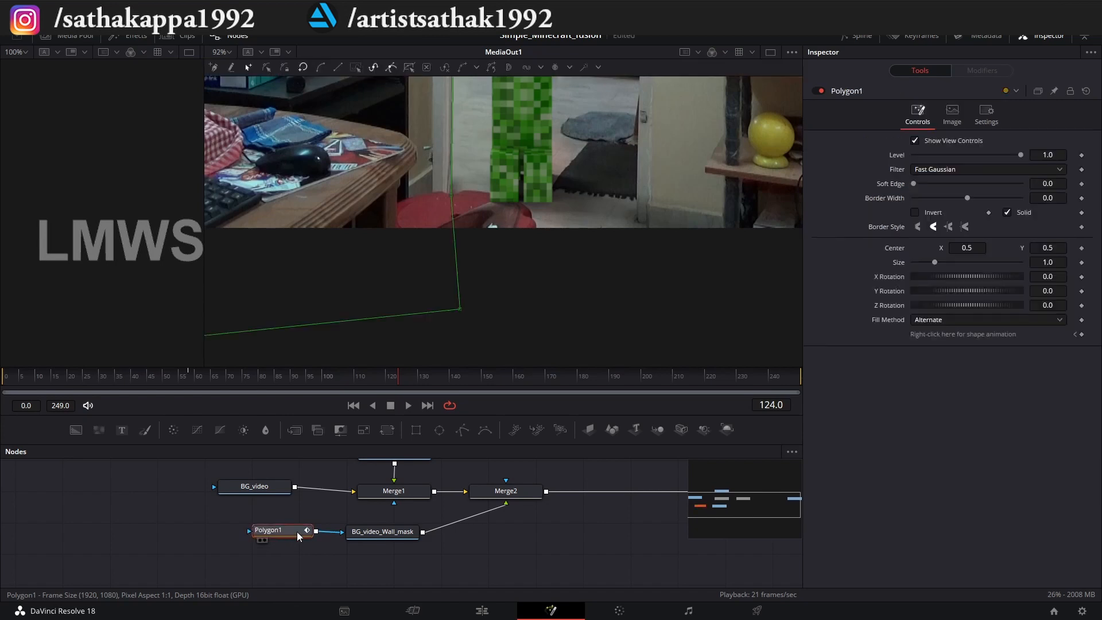
left_click(525, 570)
left_click_drag(462, 429, 250, 532)
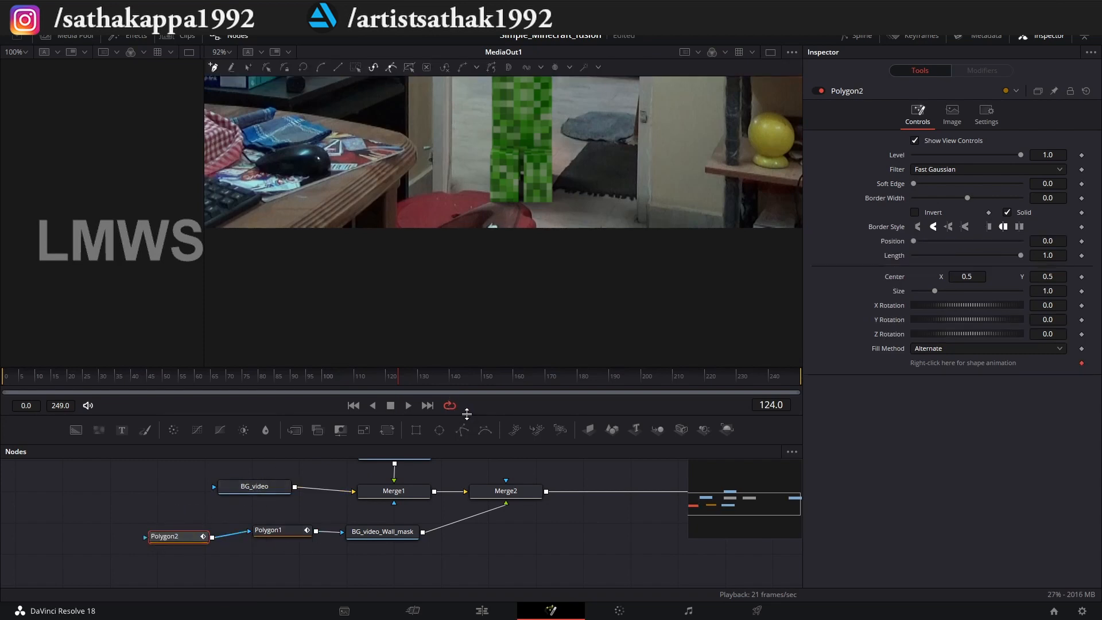
Enlarge the node area and tidy the spacing of Merge2, BG_video_Wall_mask, Polygon1 and Polygon2.
left_click_drag(466, 414, 464, 331)
left_click_drag(455, 469, 406, 528)
scroll(415, 507, "up", 3)
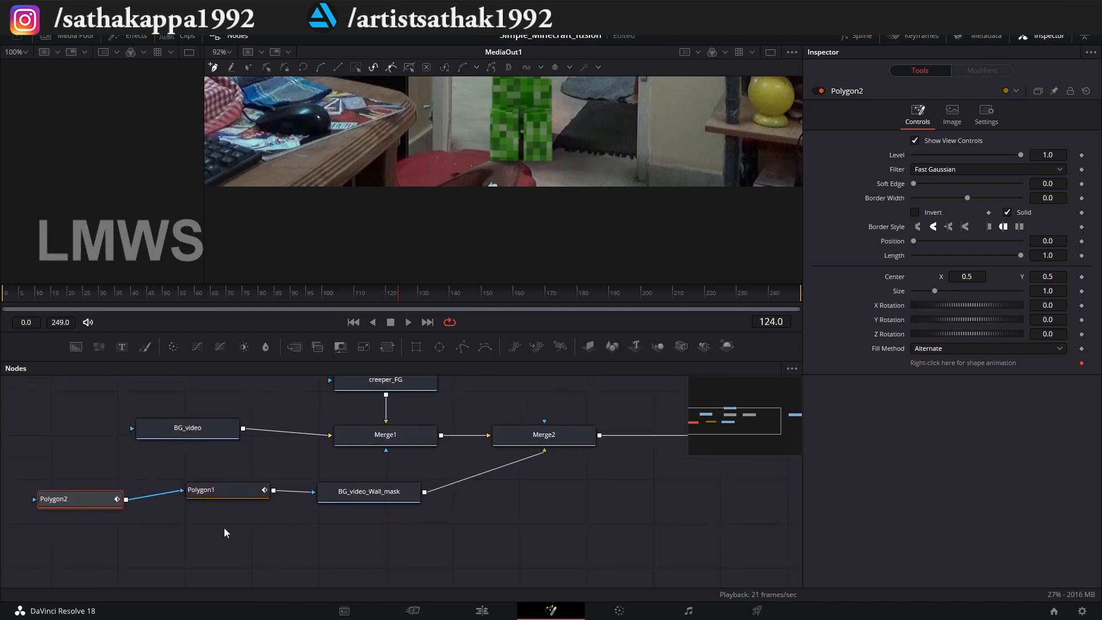
left_click_drag(223, 496, 229, 502)
left_click_drag(408, 500, 406, 529)
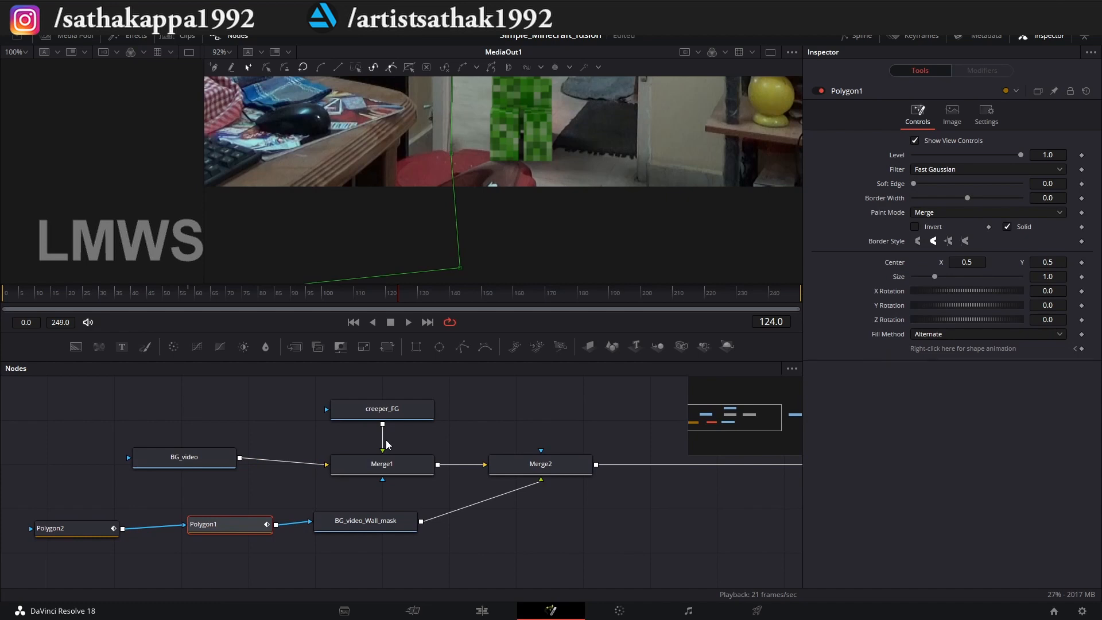
left_click_drag(556, 467, 571, 467)
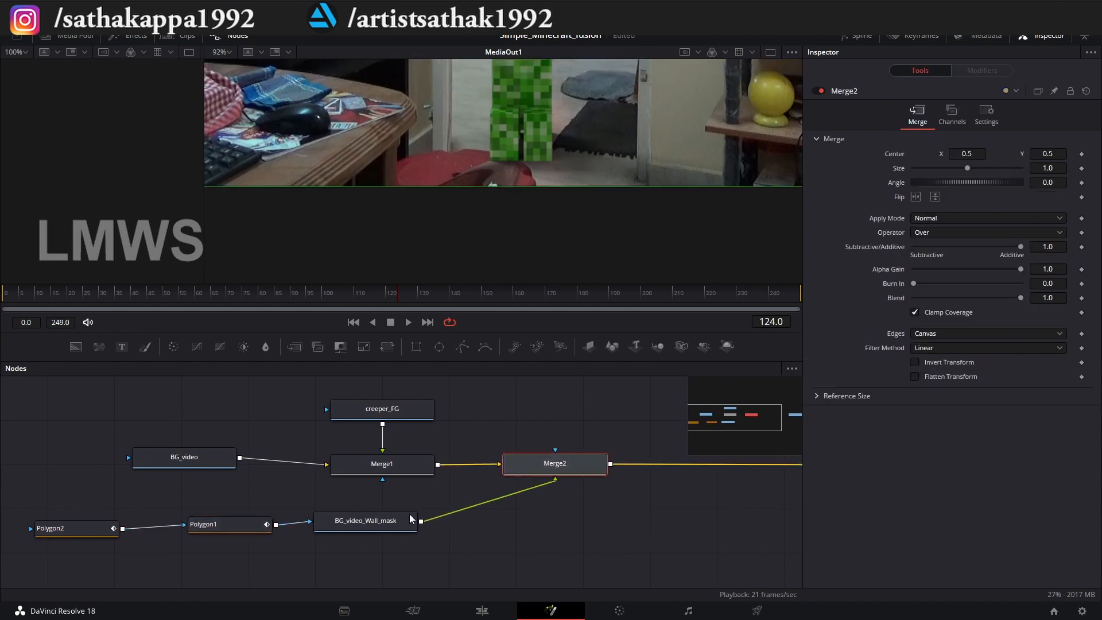
left_click_drag(378, 526, 389, 525)
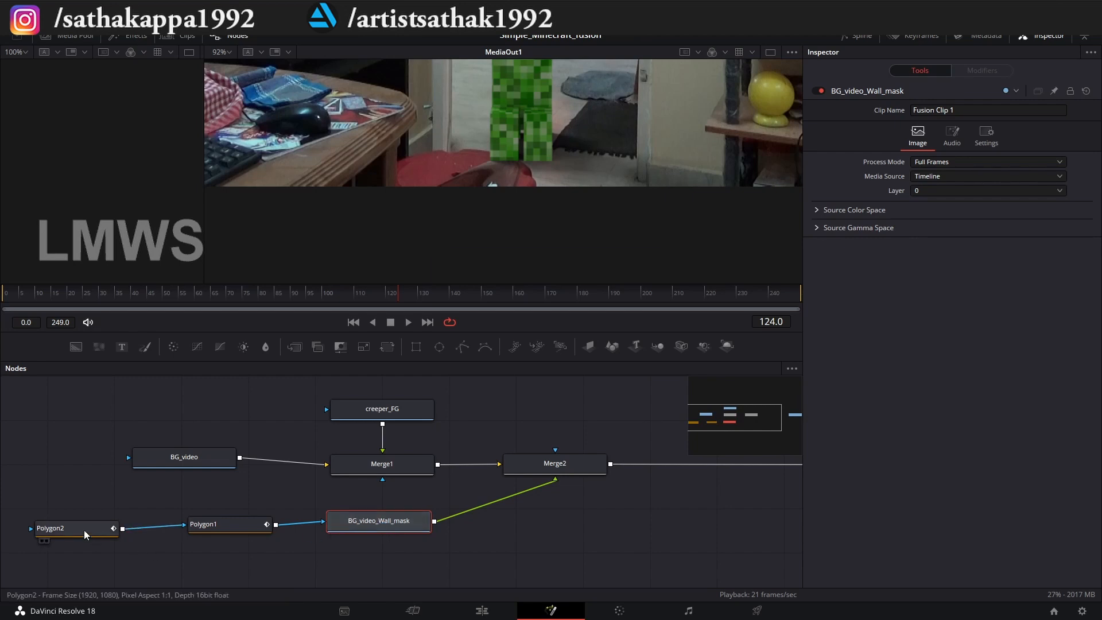
left_click_drag(84, 529, 99, 524)
left_click_drag(389, 525, 391, 524)
left_click_drag(98, 526, 91, 526)
Start the Polygon2 mask at frame 124 by tracing curved points along the red stool's upper rim and down its far side.
scroll(477, 142, "up", 6)
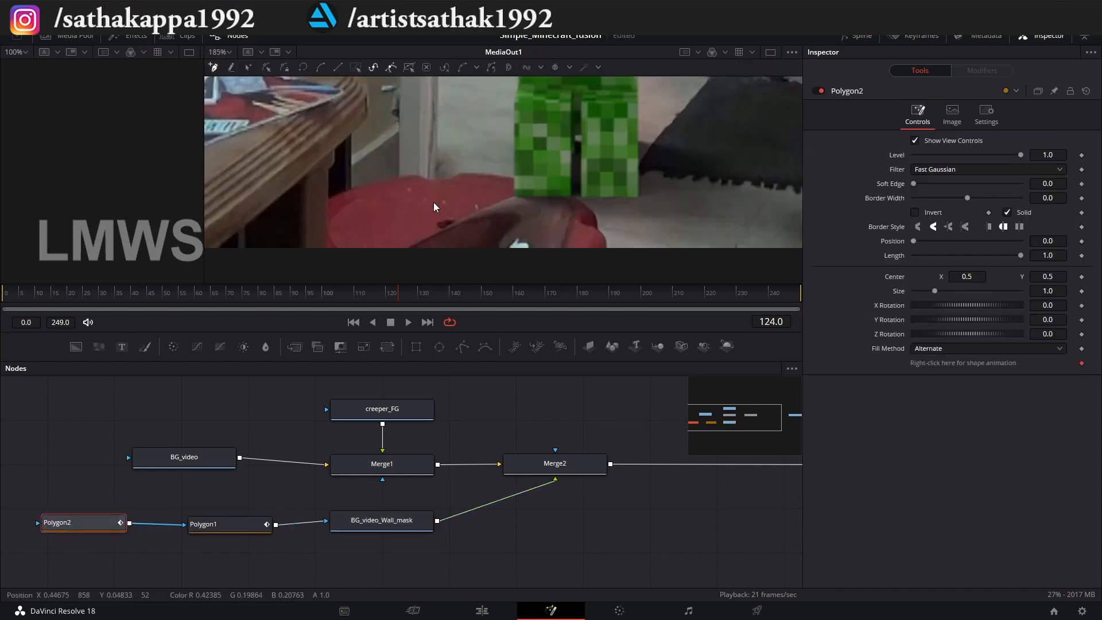
left_click_drag(466, 153, 479, 155)
mouse_move(560, 149)
left_mouse_down()
mouse_move(596, 149)
mouse_move(563, 146)
left_mouse_up()
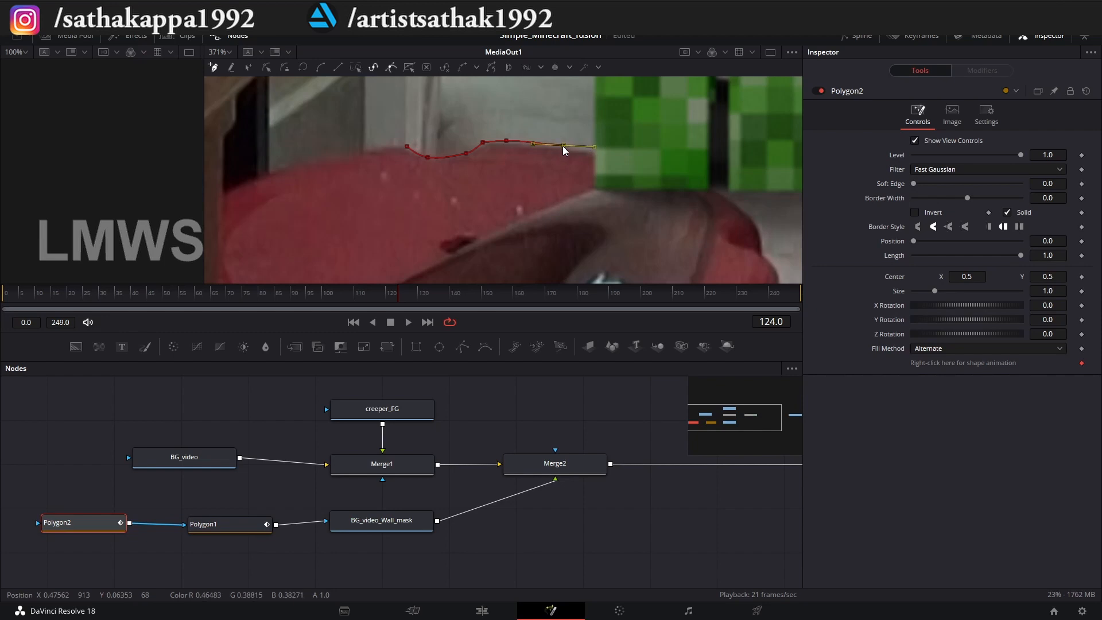
left_click(633, 155)
left_click(739, 210)
scroll(761, 256, "down", 3)
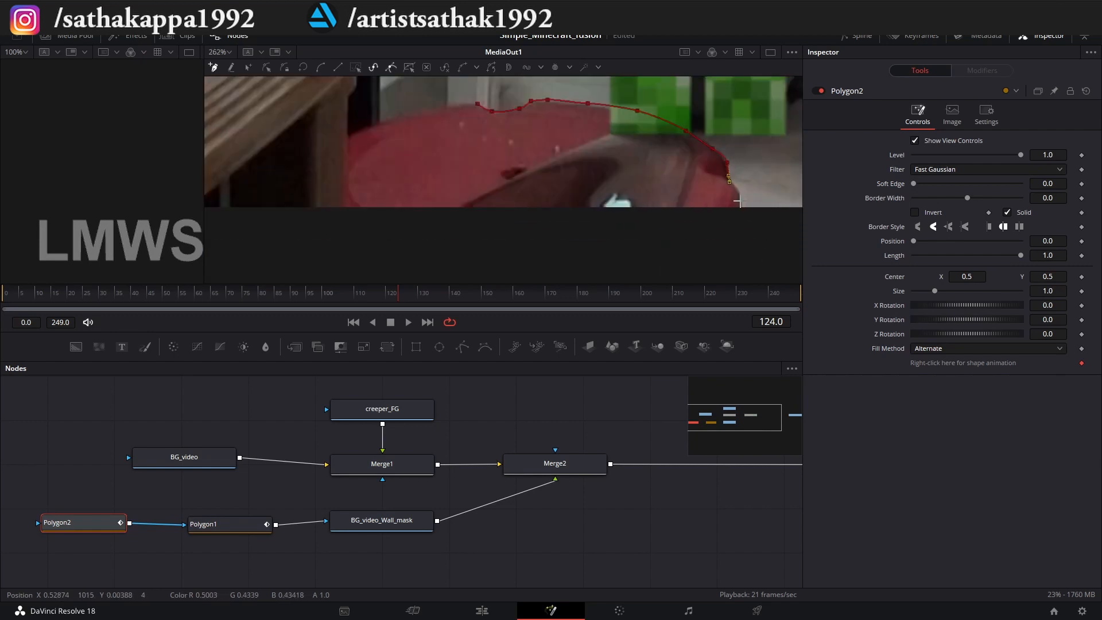
left_click(740, 187)
Close the Polygon2 outline by running it below the image and back up around the stool to the starting point.
left_click_drag(742, 192, 737, 232)
left_click(411, 260)
left_click(279, 229)
left_click(302, 141)
left_click_drag(341, 113, 361, 100)
left_click(480, 106)
scroll(500, 167, "down", 6)
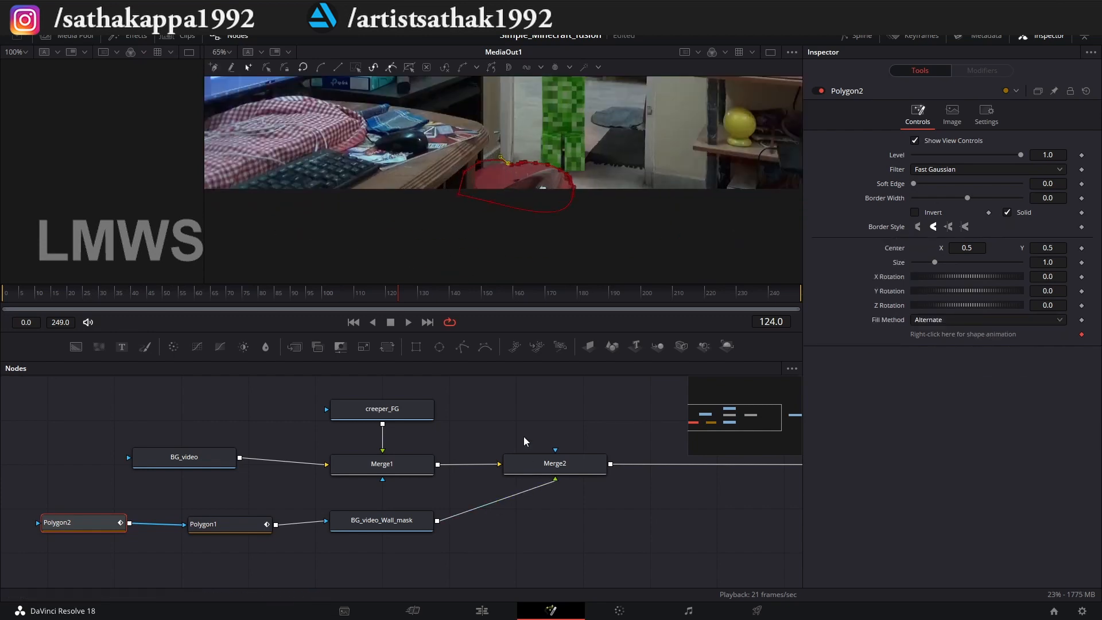
Check the stool mask against the creeper's feet at frames 101 and 135 with Merge2 selected.
scroll(573, 123, "up", 3)
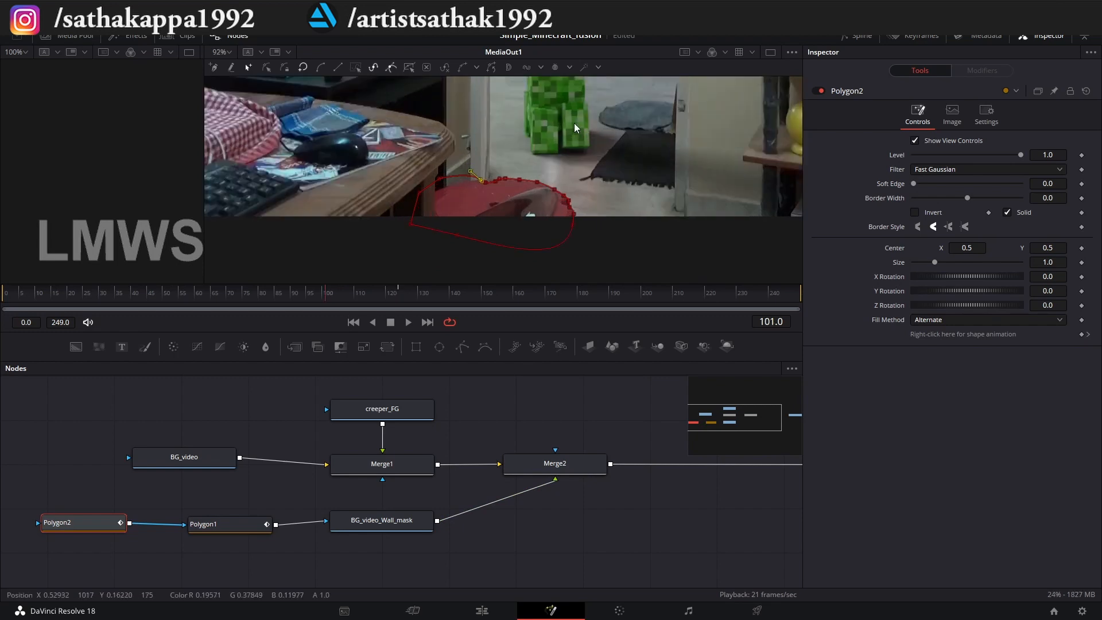
left_click(574, 460)
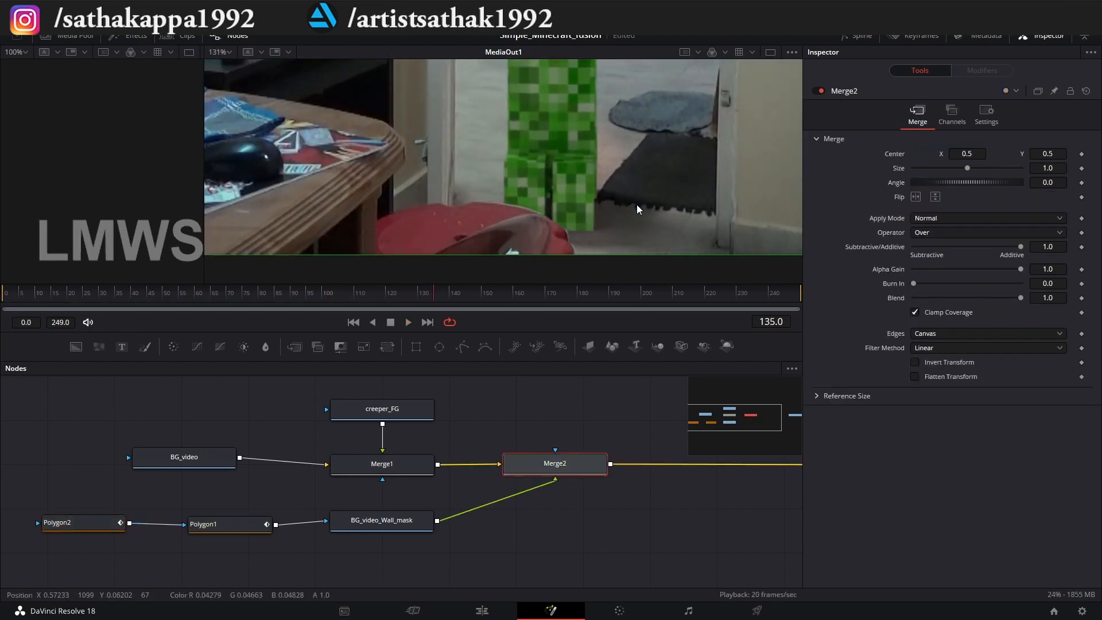
scroll(522, 217, "up", 8)
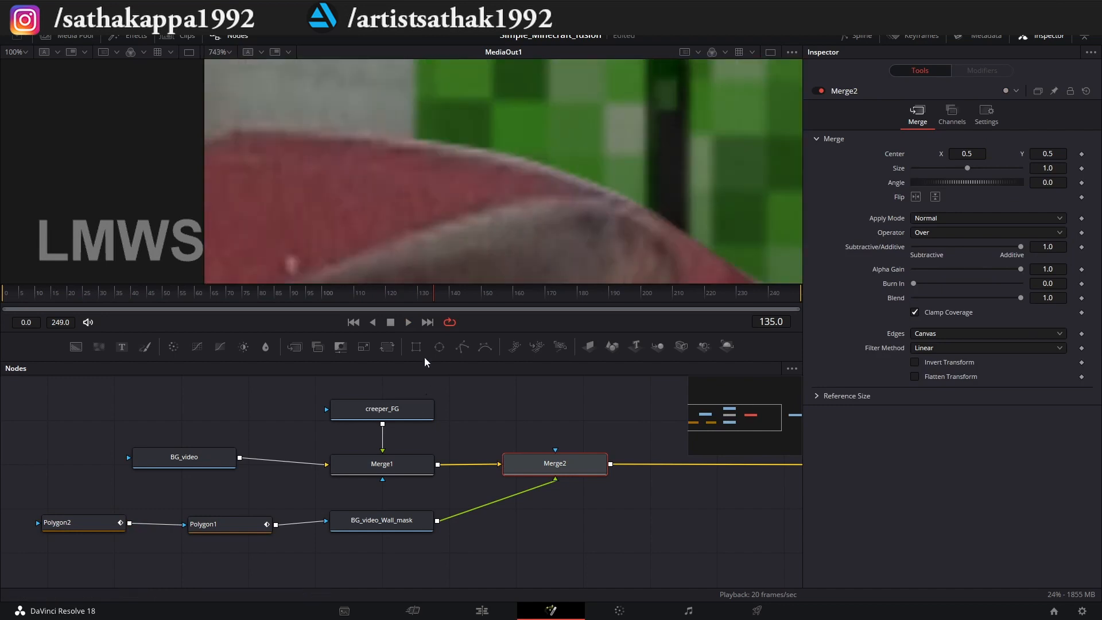
At frame 124, lower Polygon2's upper points onto the stool's rim and adjust the mask's Soft Edge slightly.
left_click(208, 524)
left_click(99, 524)
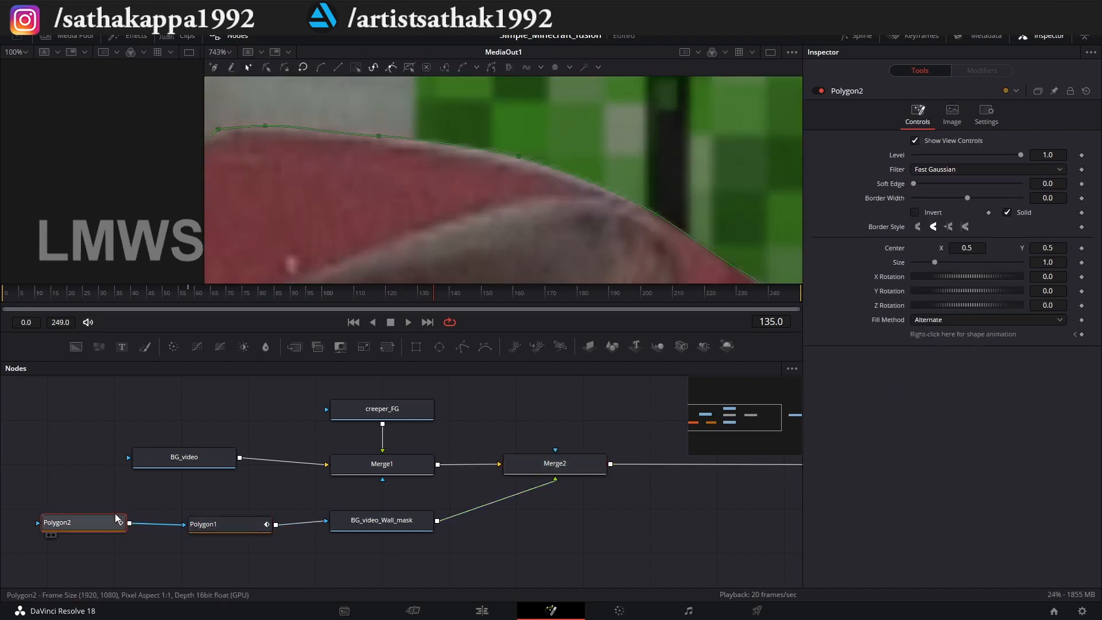
left_click(398, 294)
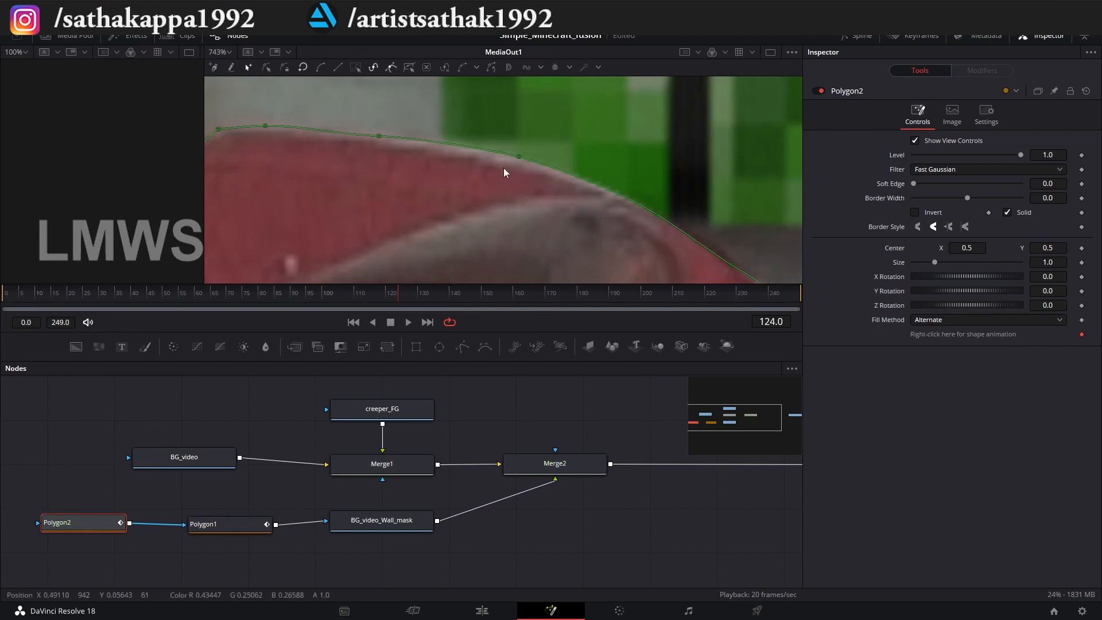
left_click_drag(517, 156, 517, 162)
left_click_drag(379, 136, 378, 140)
left_click(265, 126)
left_click_drag(267, 129, 267, 133)
left_click_drag(658, 221, 485, 188)
scroll(553, 220, "down", 2)
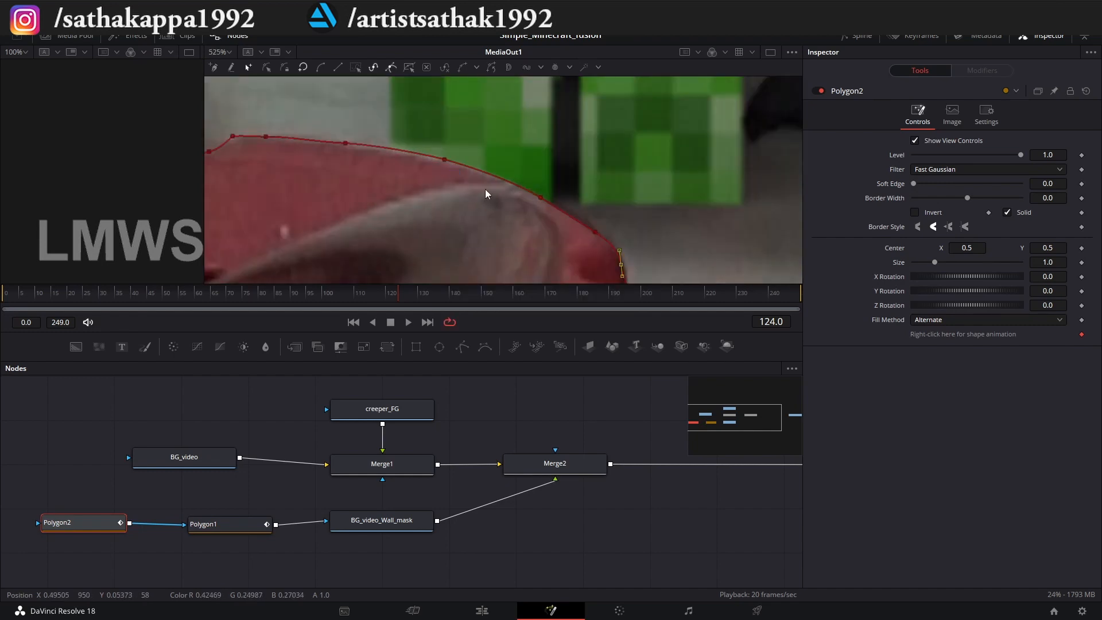
left_click_drag(913, 183, 914, 185)
Play back the composite to check the creeper behind both the stool and the door frame.
left_click(568, 468)
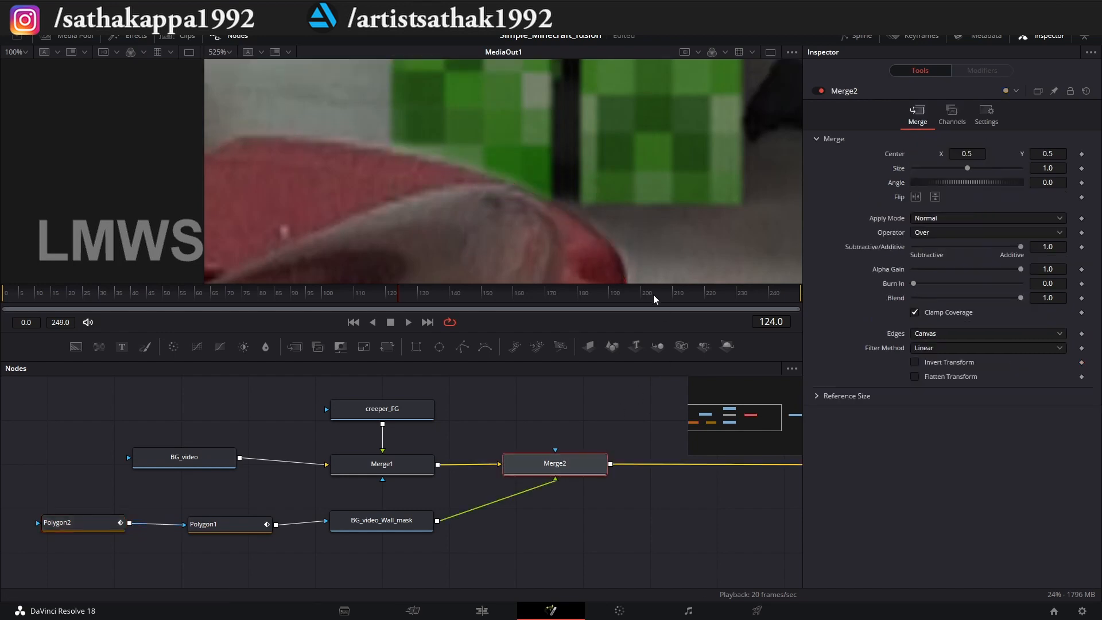
key("ctrl+f")
scroll(525, 205, "down", 3)
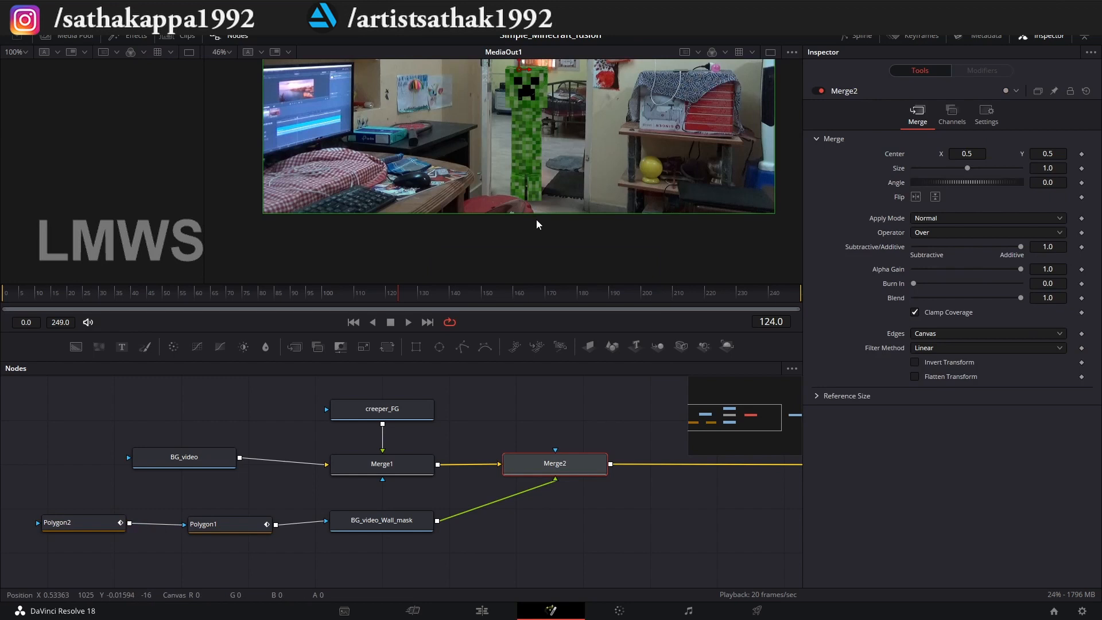
left_click_drag(536, 219, 544, 278)
key("space")
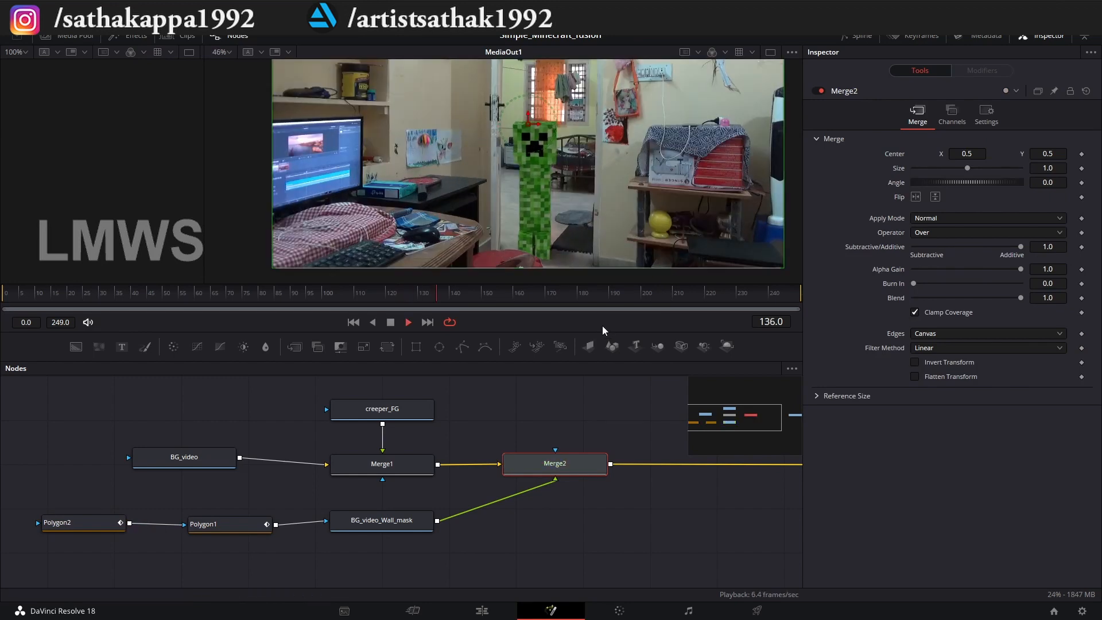
key("space")
left_click(190, 302)
key("space")
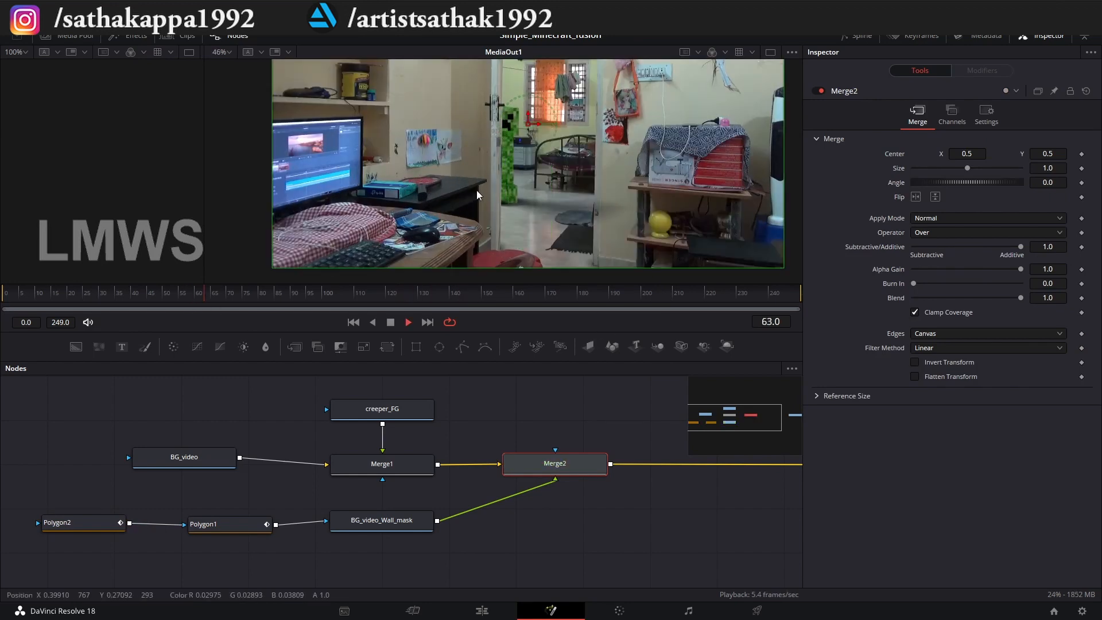
key("space")
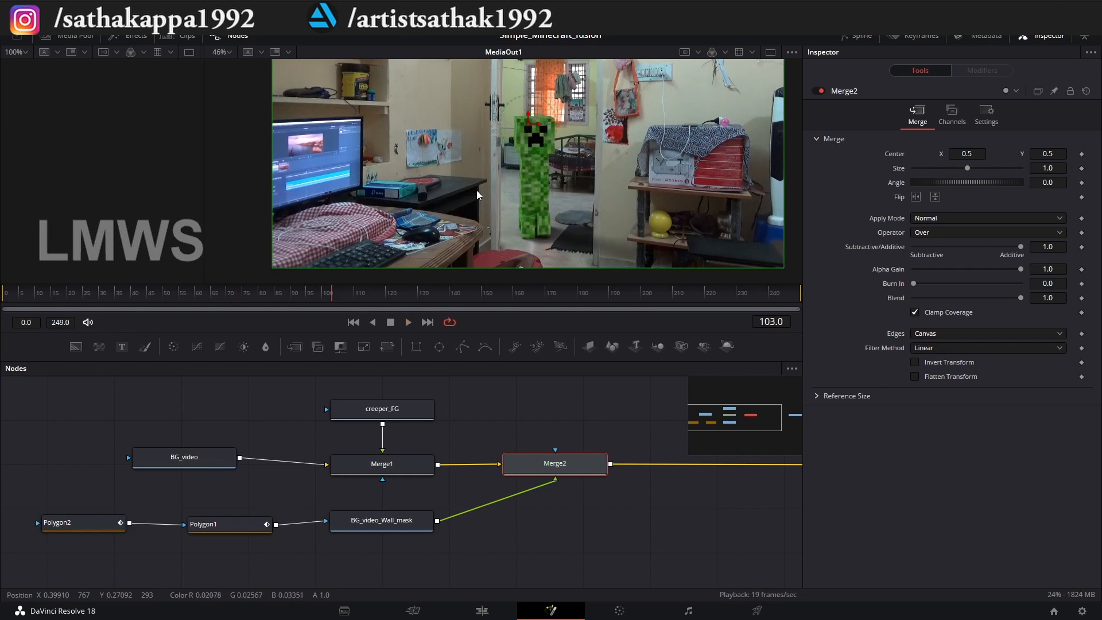
Widen the empty viewer, and display the BG_video node in place of MediaOut1 in the other viewer.
left_click_drag(202, 173, 440, 172)
left_click_drag(308, 475, 367, 498)
left_click(239, 480)
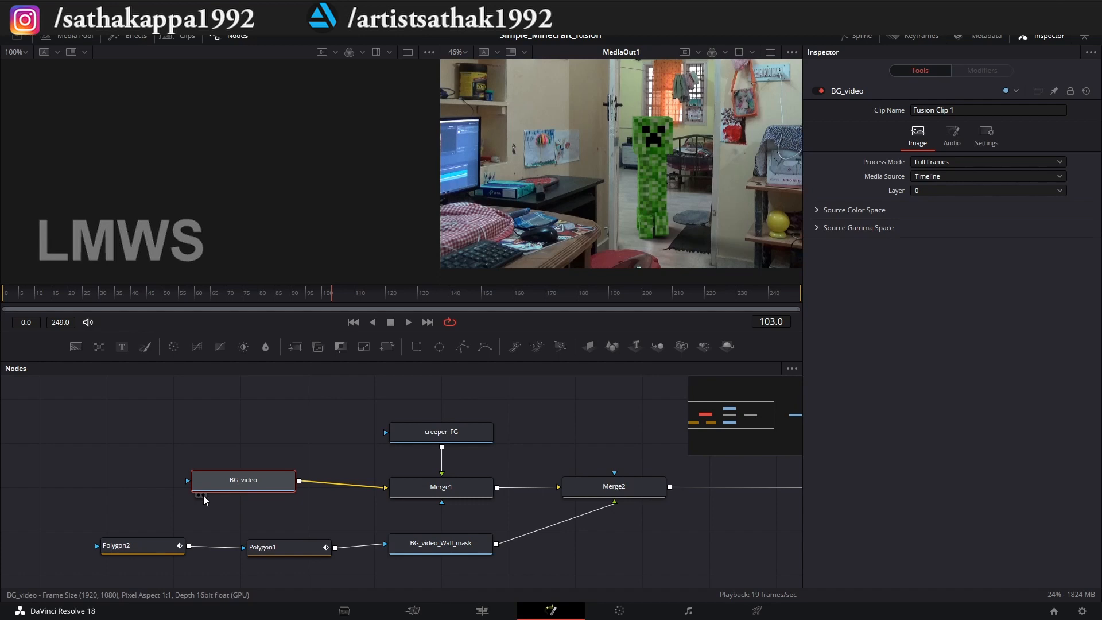
left_click(203, 495)
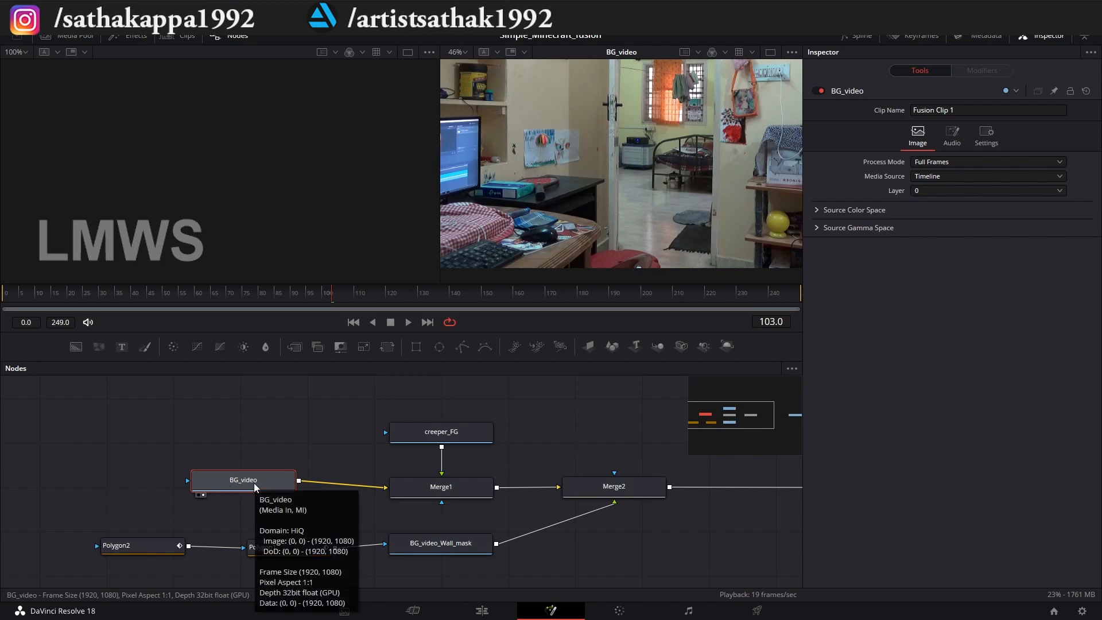
Display MediaOut1 in the viewer in place of BG_video, and nudge the MediaOut1 node slightly closer to Merge2.
left_click_drag(429, 507, 32, 491)
left_click(571, 473)
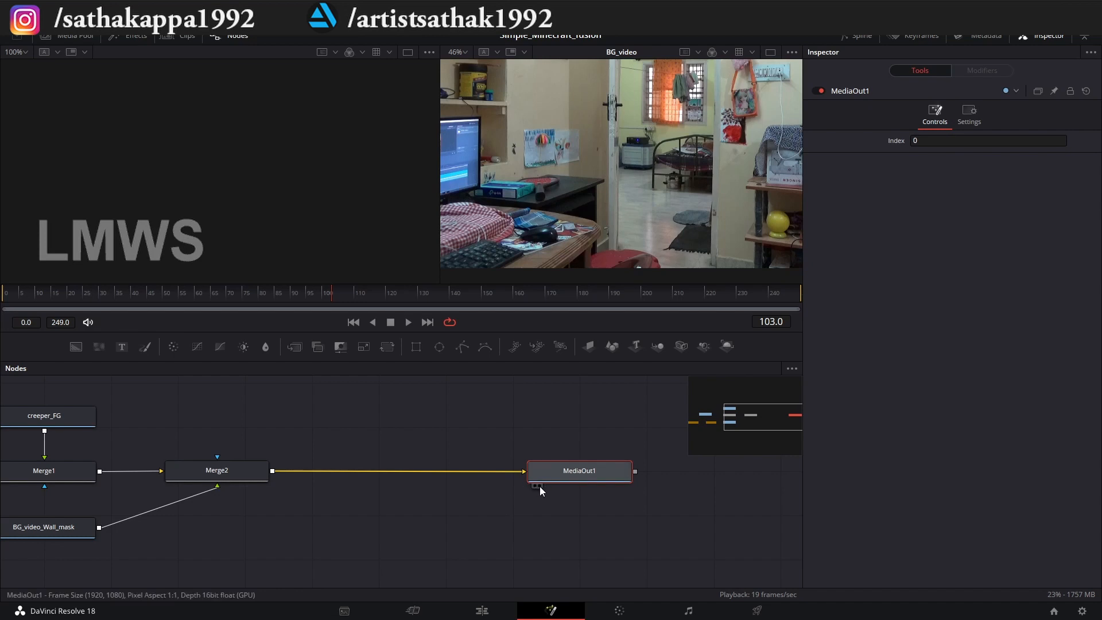
left_click(539, 487)
left_click_drag(394, 497, 532, 497)
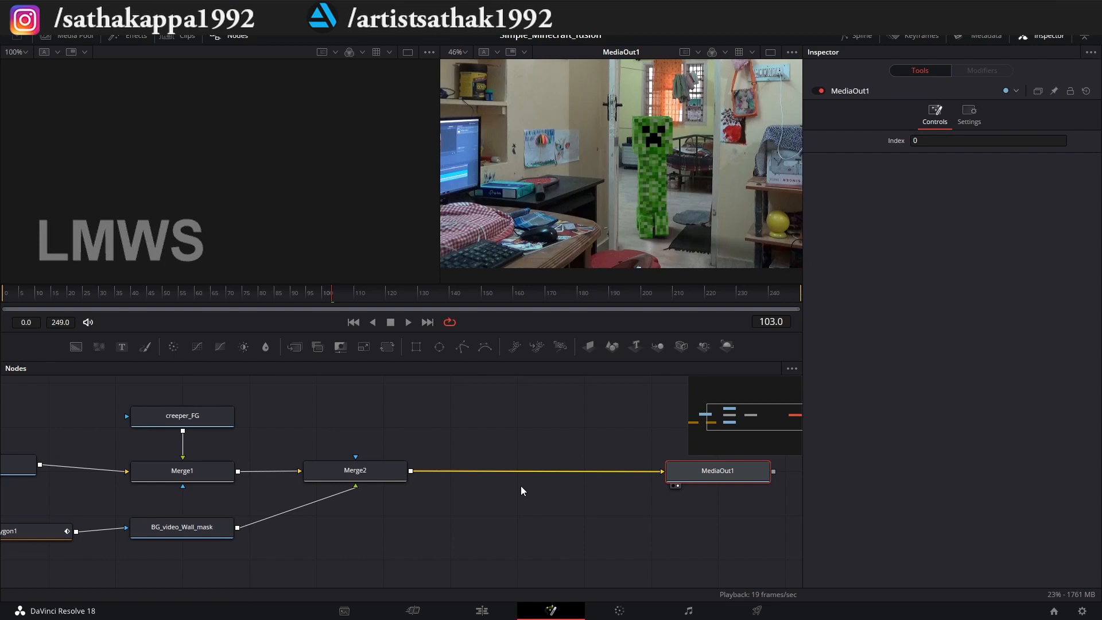
left_click_drag(720, 470, 707, 470)
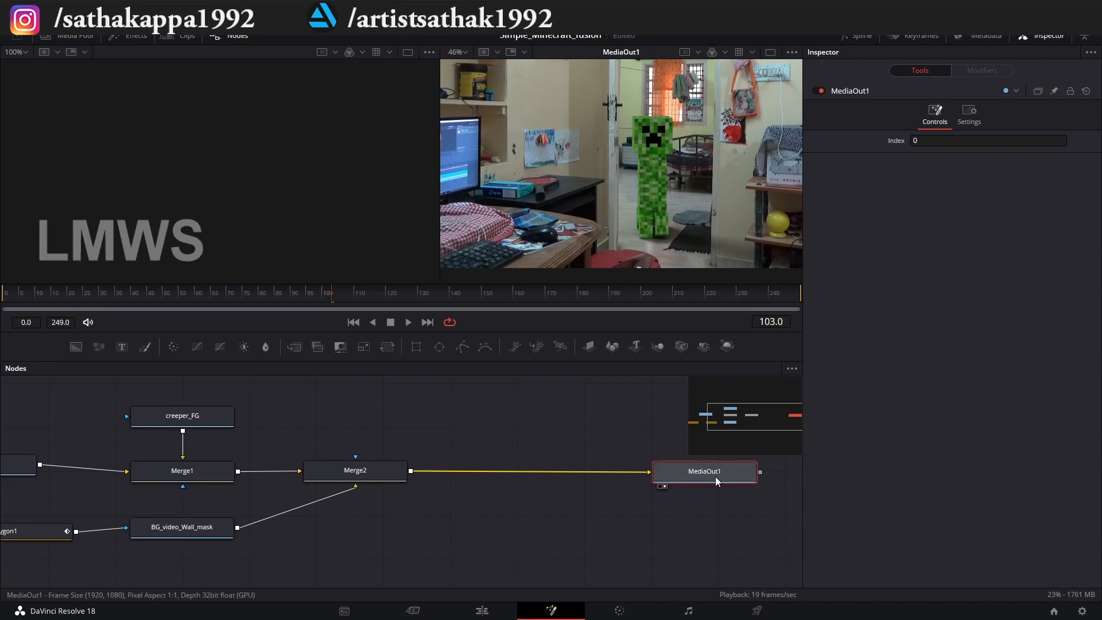
Display BG_video in the empty viewer with the whole frame in view, and shift its node slightly away from Merge1.
left_click_drag(235, 400, 495, 444)
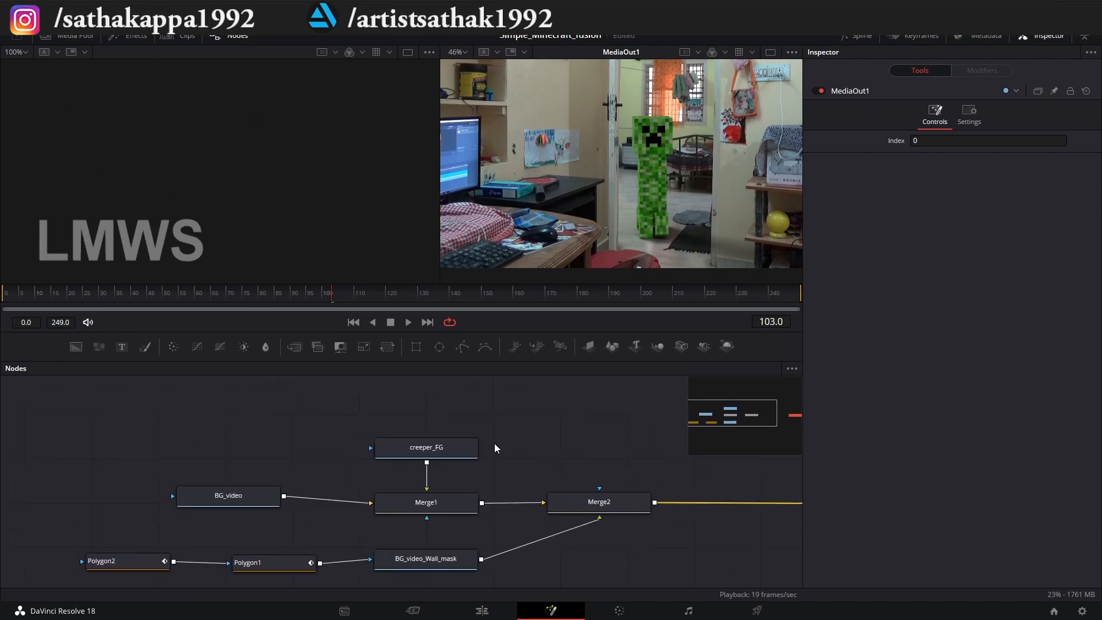
scroll(185, 533, "up", 3)
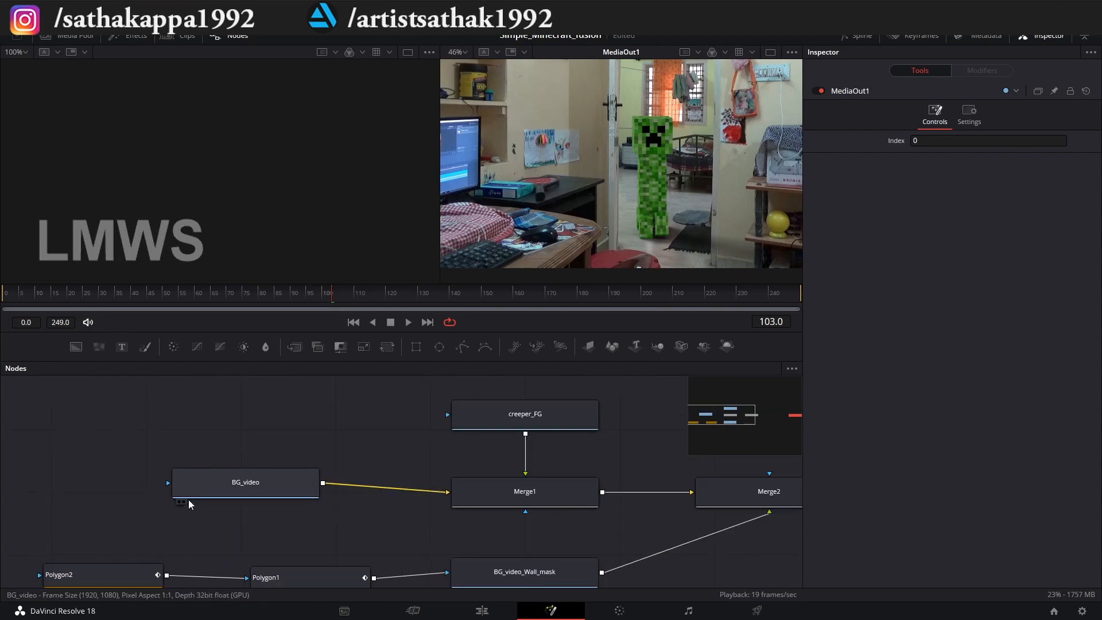
left_click(179, 502)
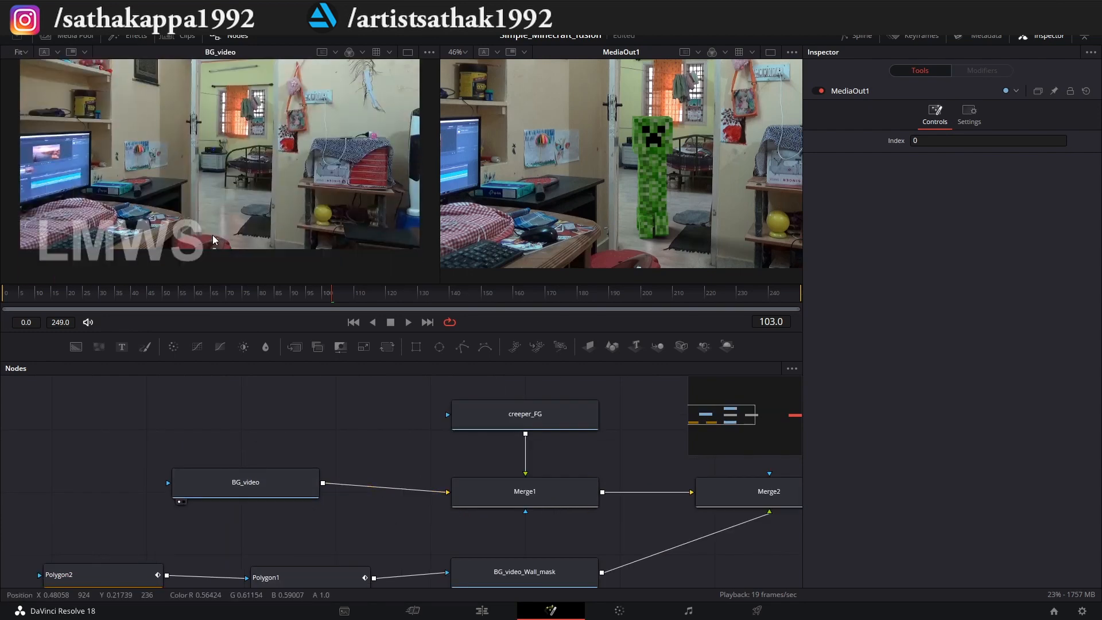
scroll(222, 219, "down", 1)
left_click_drag(232, 470, 215, 478)
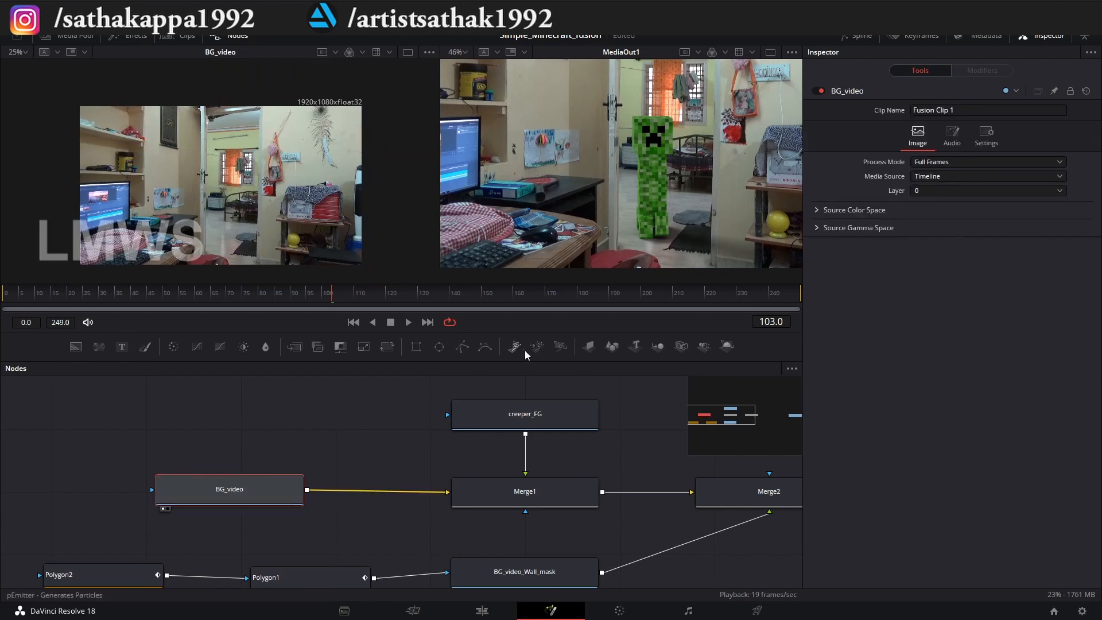
Display creeper_FG and then Merge1 beside the final composite, playing back a short stretch of each.
left_click(458, 434)
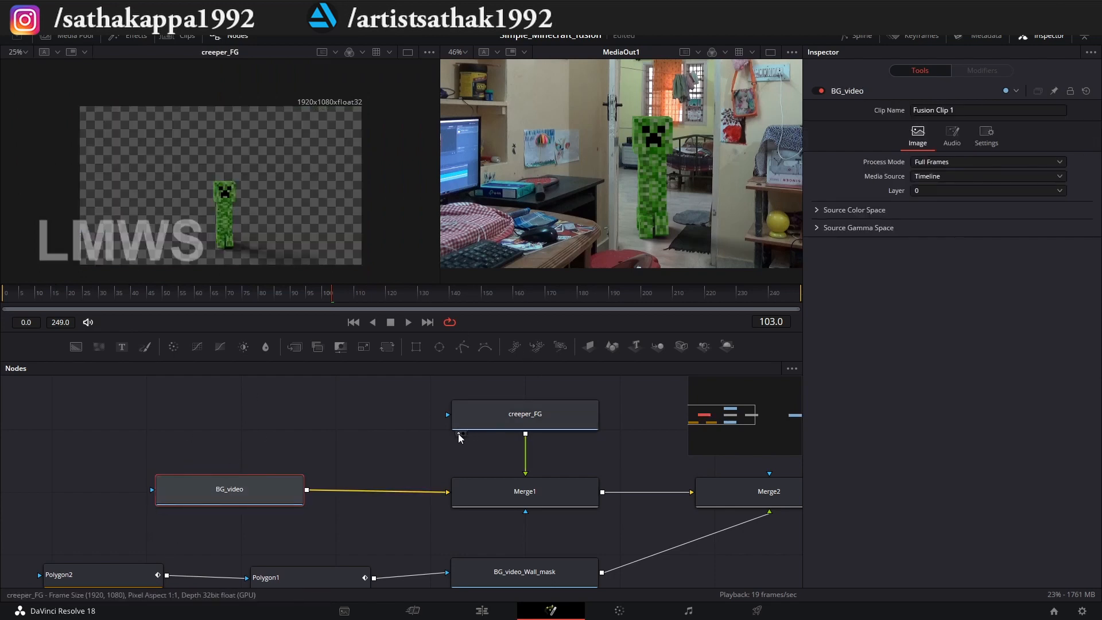
key("space")
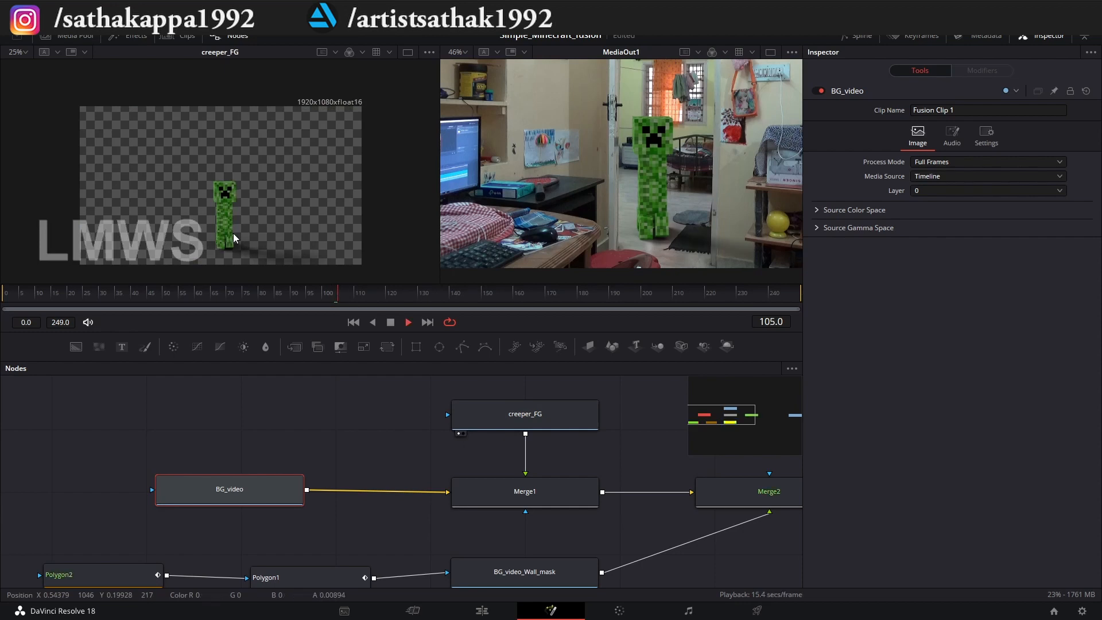
key("space")
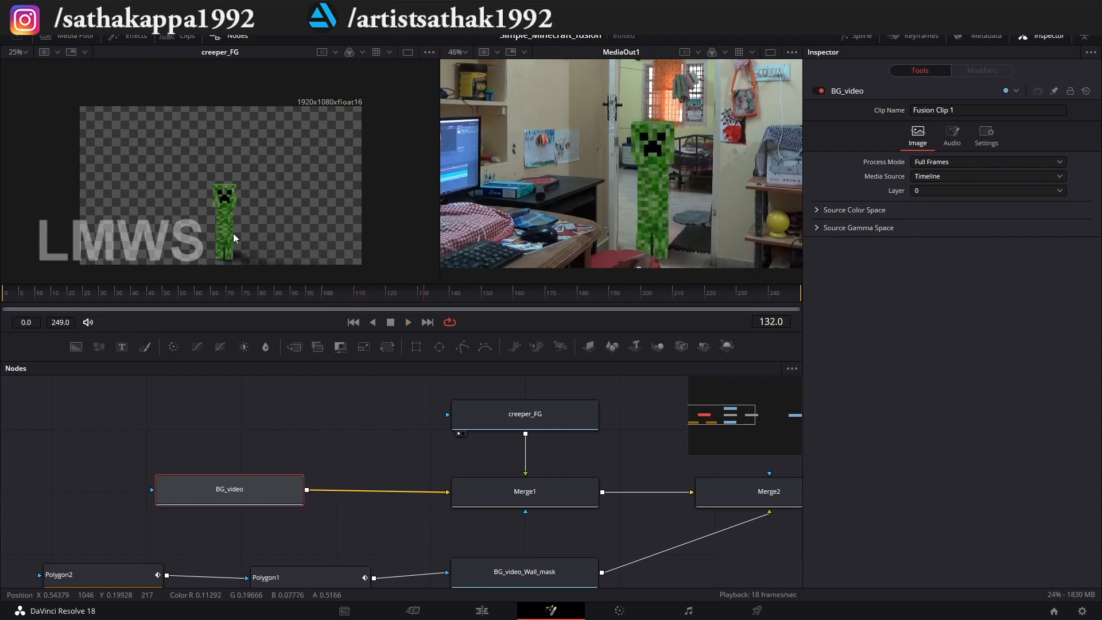
left_click(380, 500)
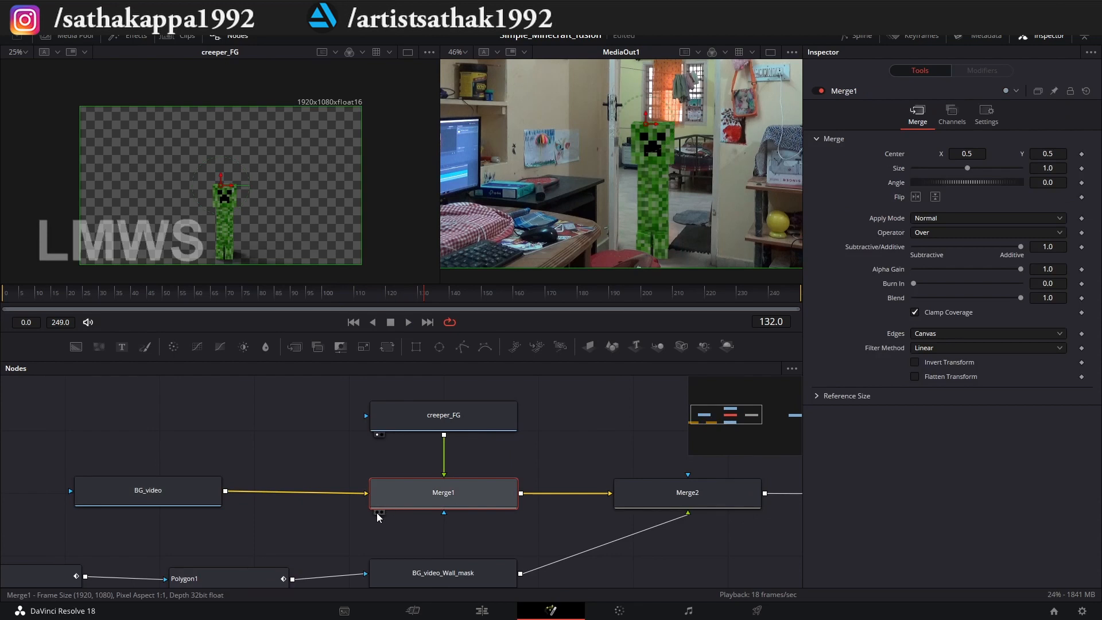
left_click(377, 512)
key("space")
Examine the masked wall layer by displaying BG_video_Wall_mask in the viewer where Merge1 is shown.
left_click_drag(505, 467, 541, 328)
left_click_drag(207, 459, 229, 488)
left_click(507, 463)
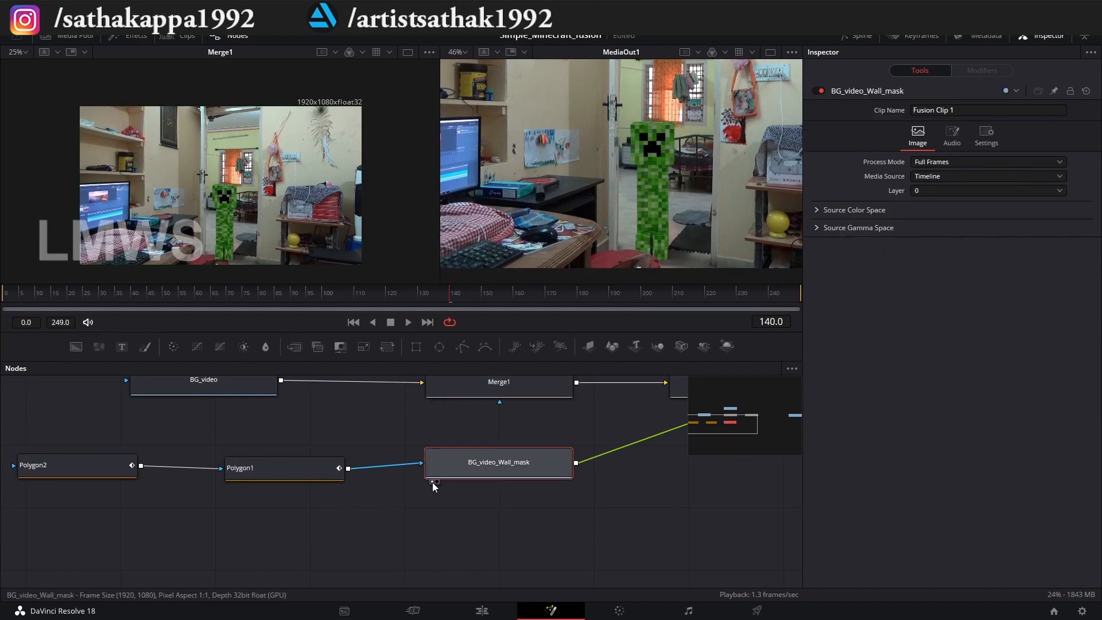
left_click(432, 482)
scroll(211, 263, "up", 2)
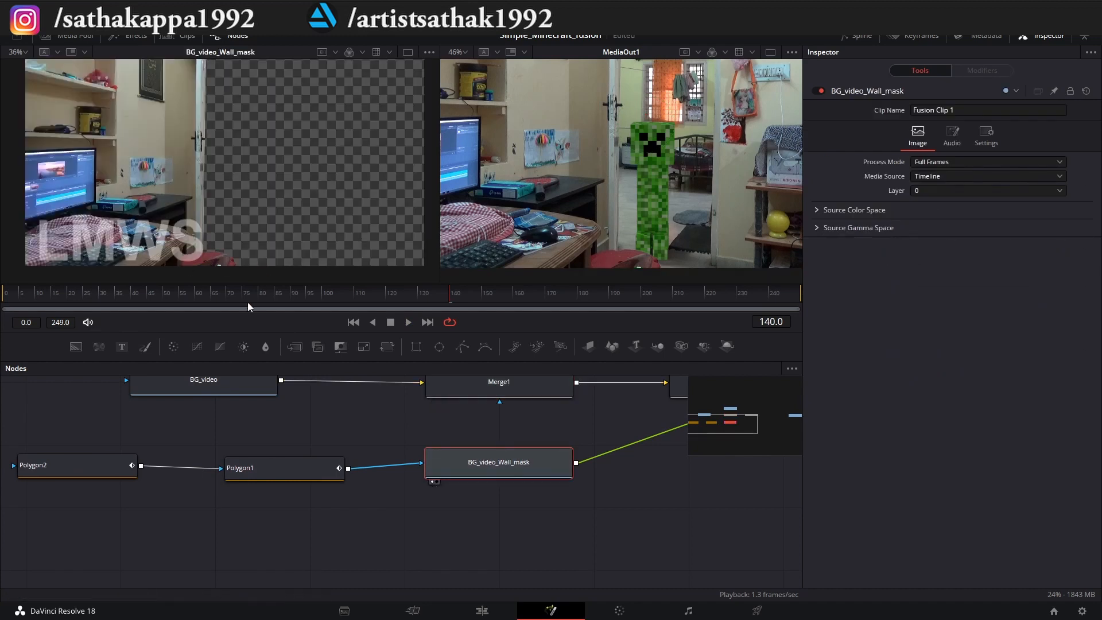
Nudge the mask nodes into a tidier row and display Polygon2's stool matte in the viewer.
left_click_drag(490, 459, 492, 466)
left_click_drag(313, 472, 321, 479)
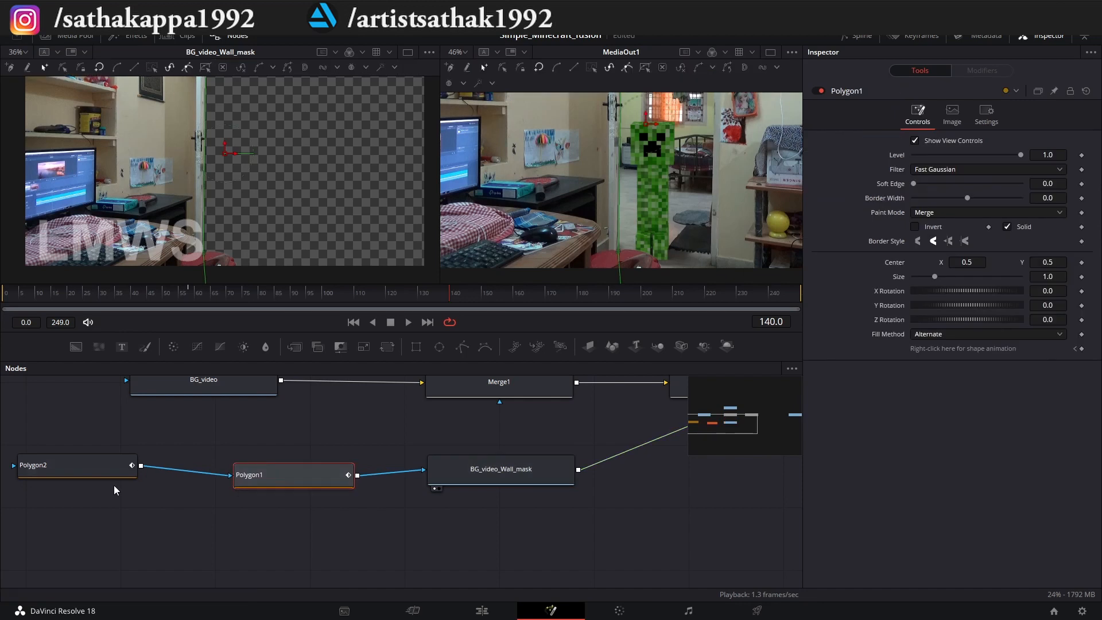
left_click_drag(24, 470, 30, 481)
left_click(29, 492)
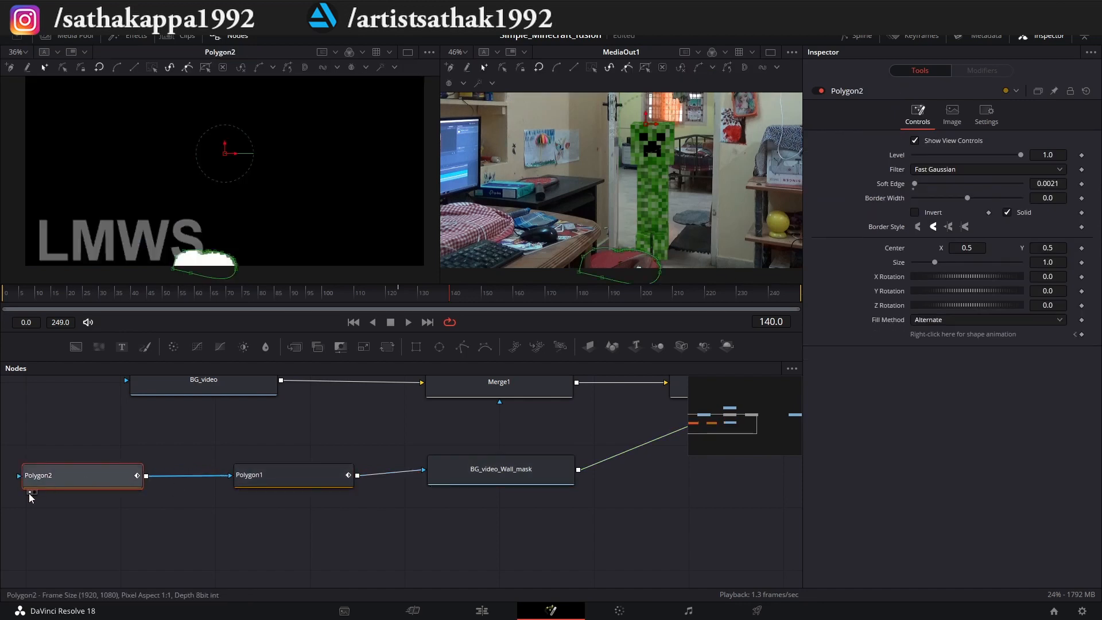
left_click_drag(100, 481, 120, 481)
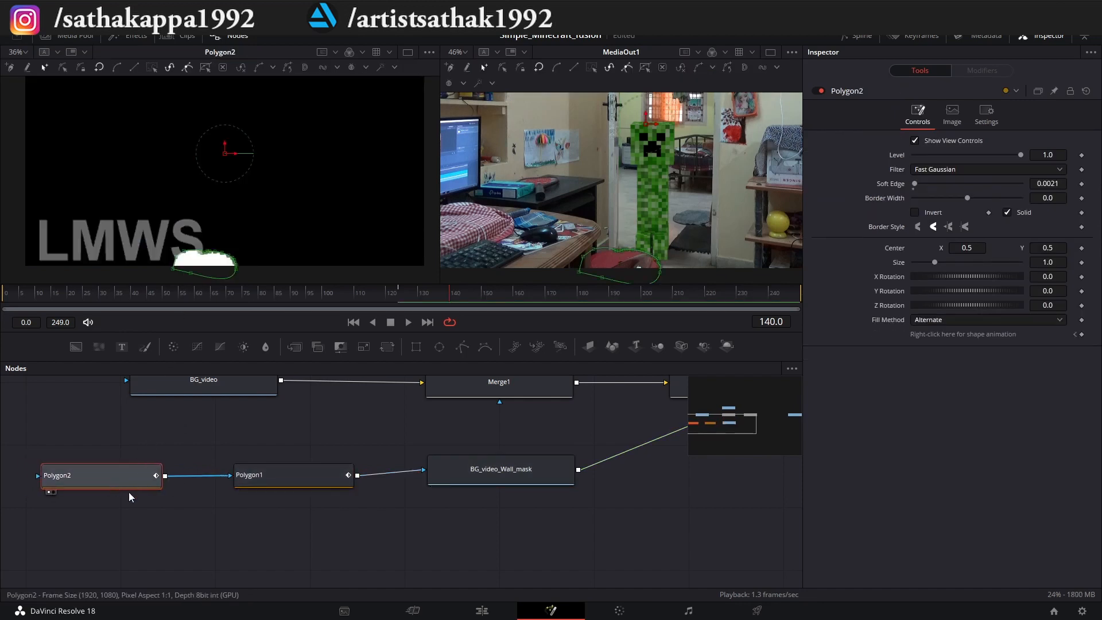
Examine Polygon1's combined wall and stool matte, and display BG_video_Wall_mask again.
left_click(278, 486)
left_click(242, 492)
scroll(243, 236, "down", 1)
scroll(242, 237, "up", 1)
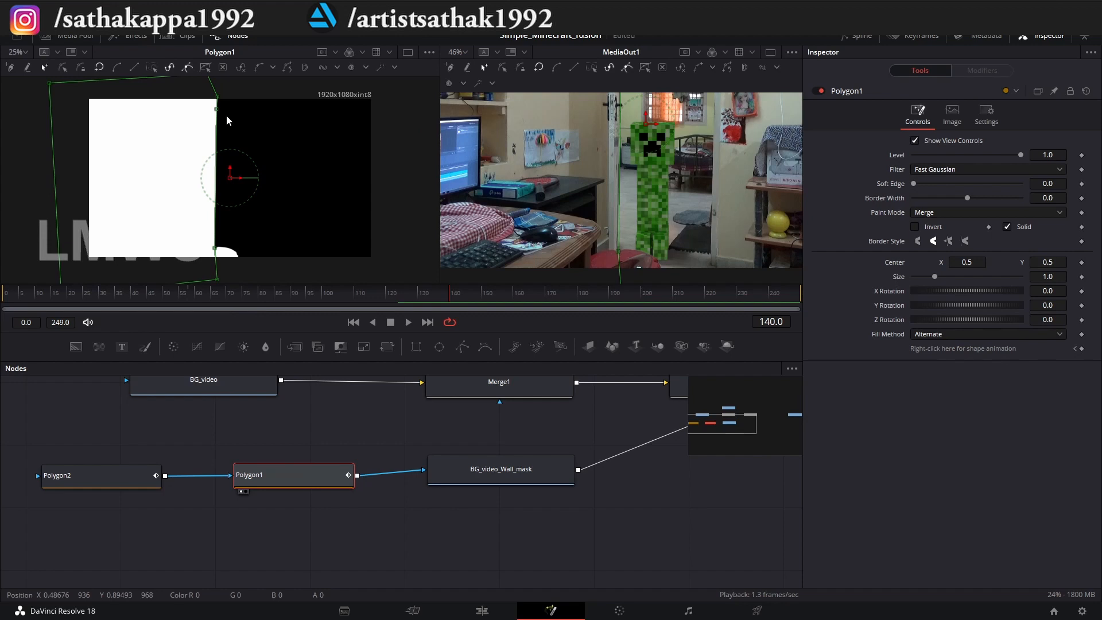
left_click(435, 488)
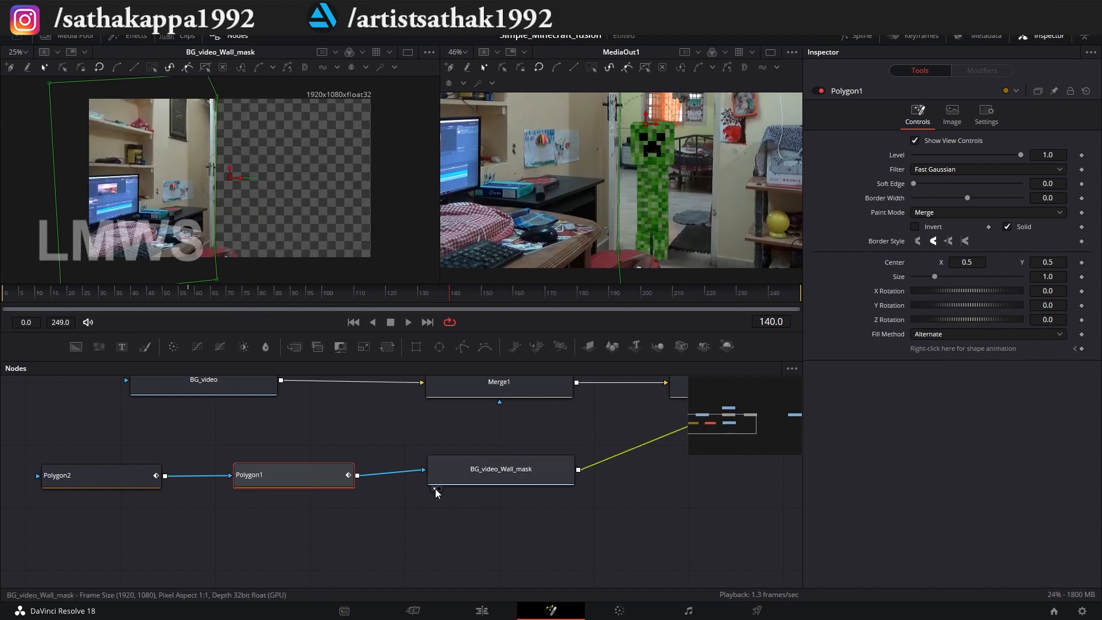
left_click(501, 469)
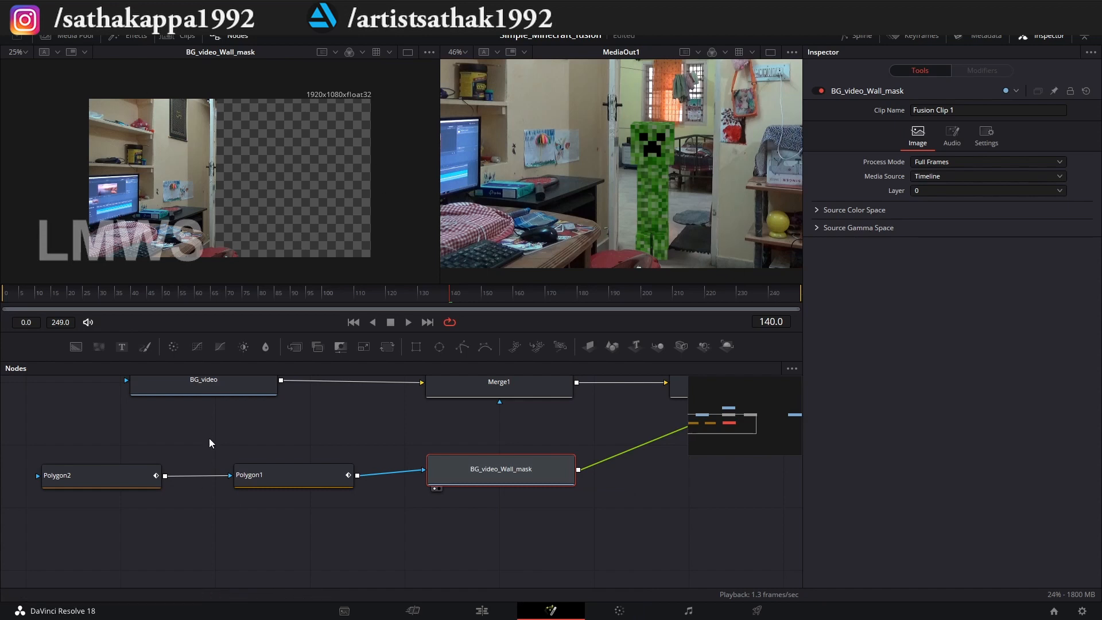
Play the composite to frame 165 to check the hand passing the creeper, and return to frame 148.
scroll(109, 475, "down", 4)
scroll(418, 461, "up", 4)
scroll(426, 461, "down", 4)
scroll(548, 437, "up", 2)
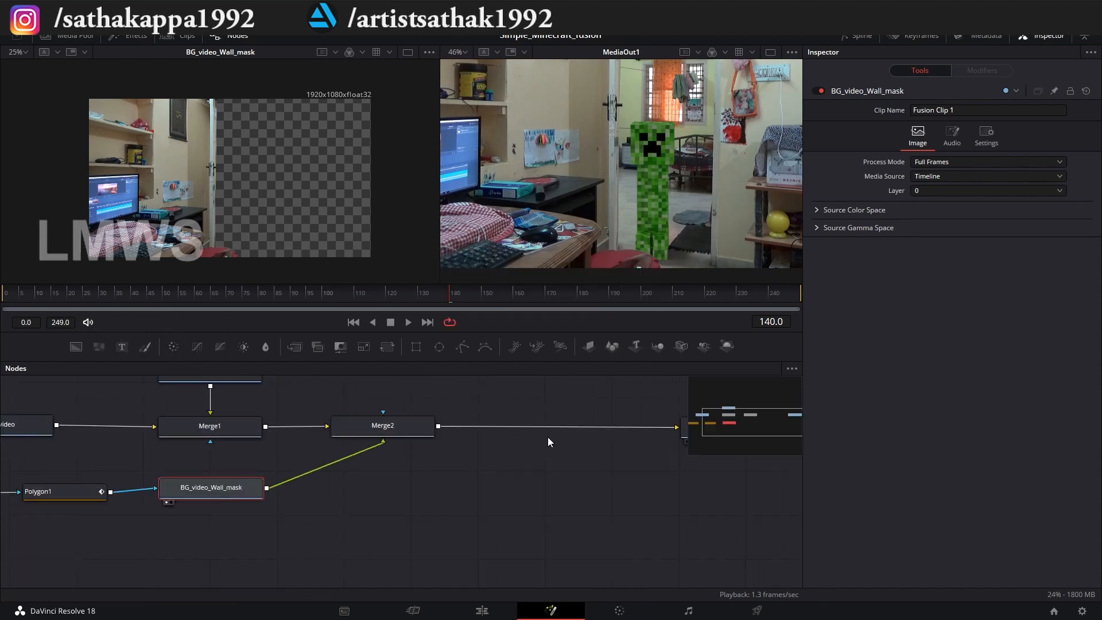
key("space")
key("space")
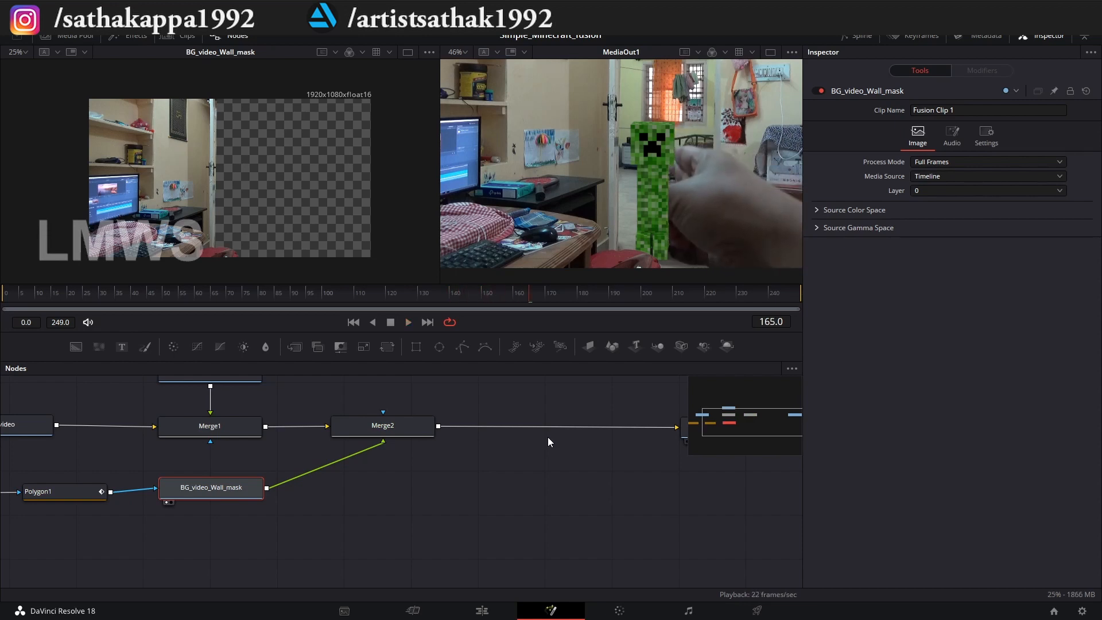
left_click_drag(517, 293, 477, 293)
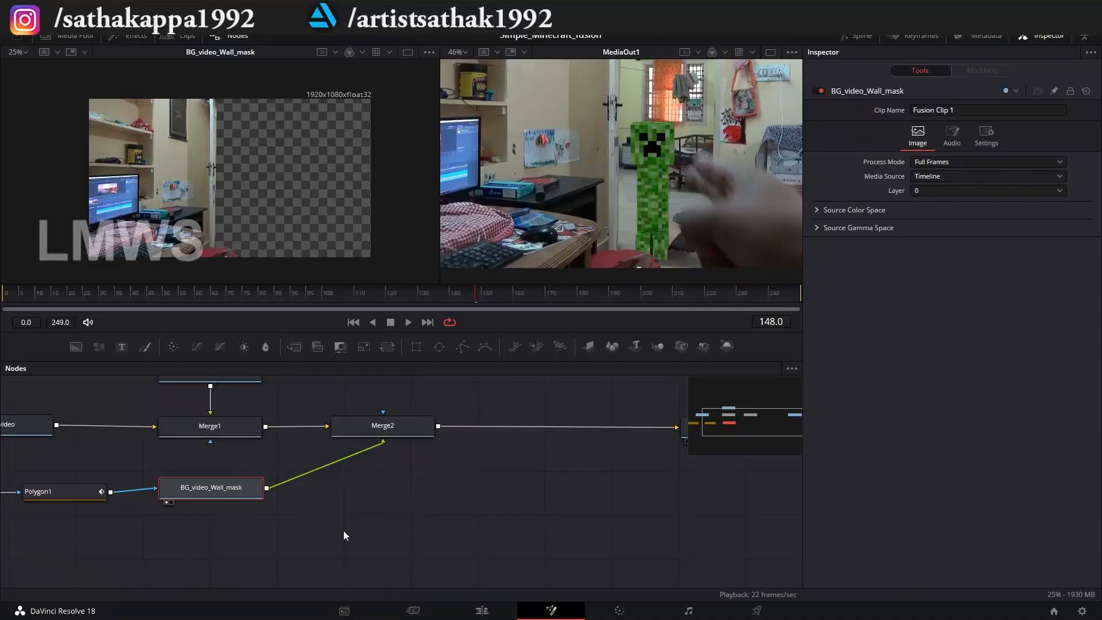
Insert a third Merge node between Merge2 and MediaOut1.
scroll(363, 513, "down", 2)
left_click_drag(296, 348, 501, 453)
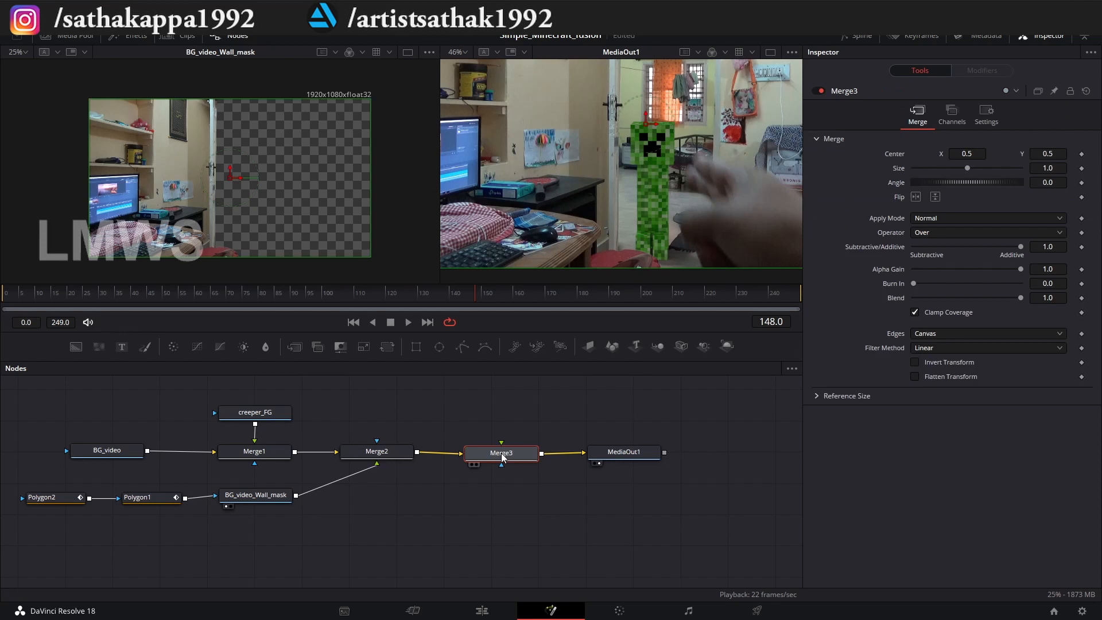
left_click(479, 477)
Duplicate the BG_video node below the wall mask branch and connect the copy to Merge3's foreground input.
left_click(98, 450)
key("ctrl+c")
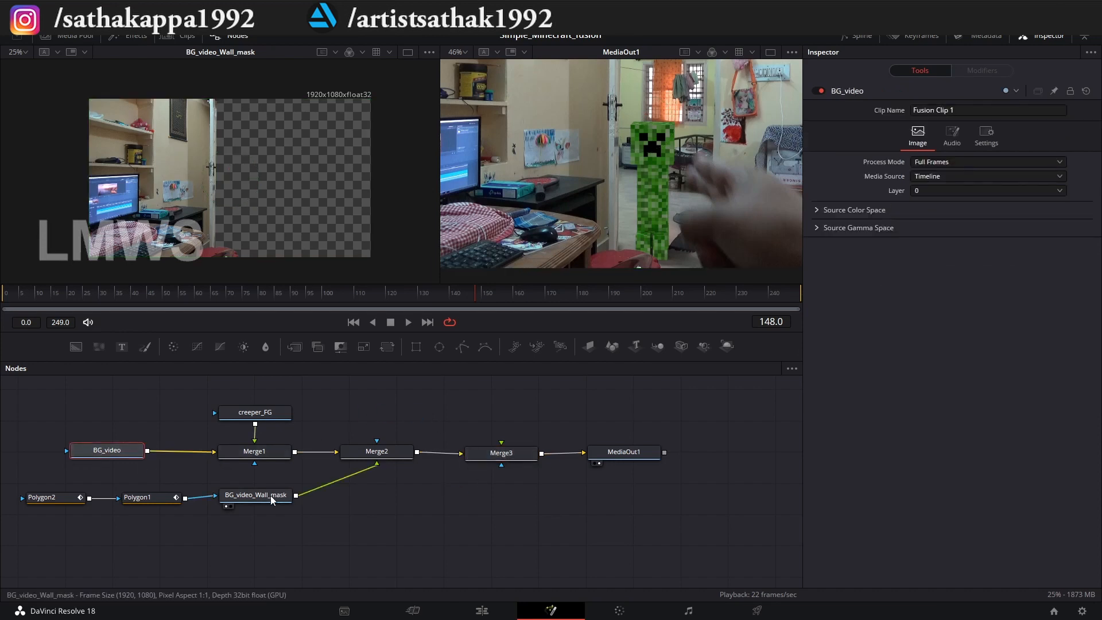
left_click(407, 519)
key("ctrl+v")
left_click_drag(411, 520, 503, 451)
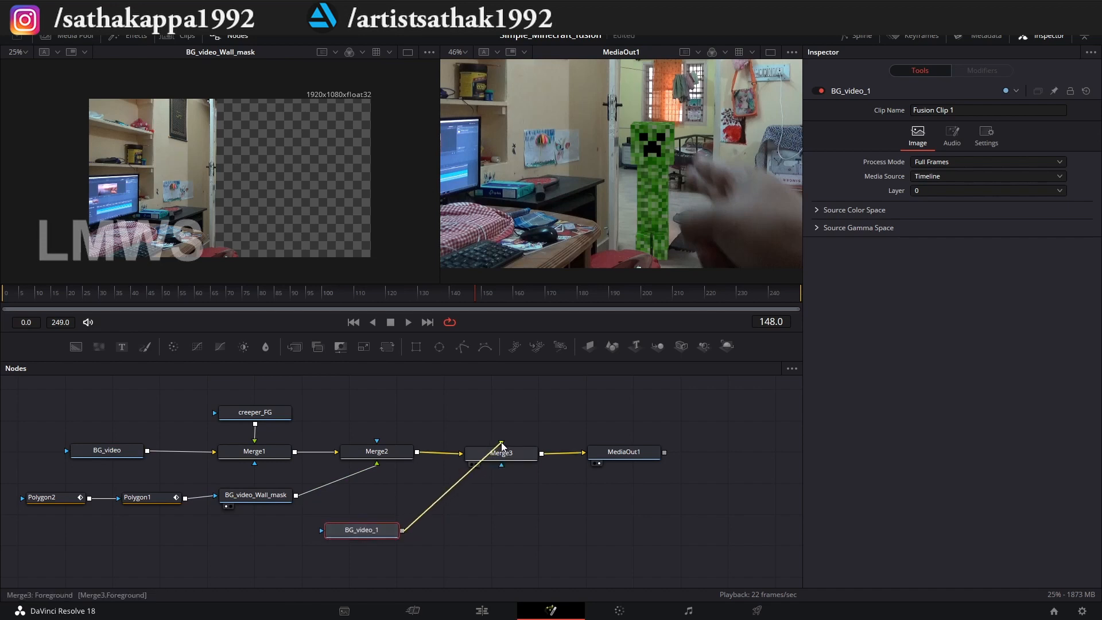
left_click_drag(356, 534, 368, 532)
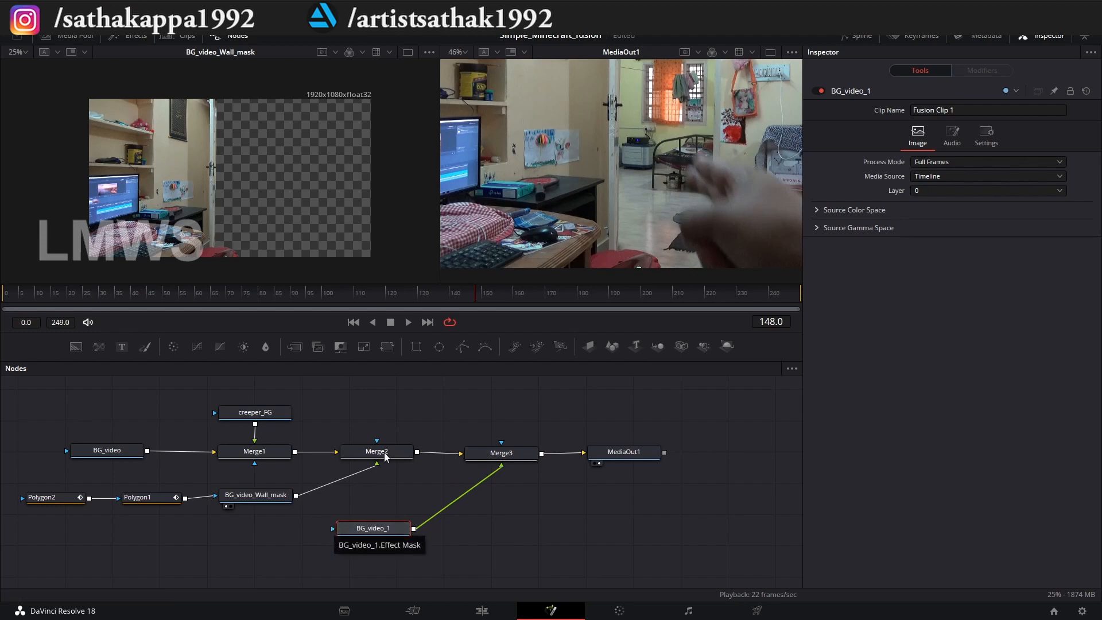
Add a new Polygon node and connect it as the effect mask of the BG_video copy feeding Merge3.
left_click_drag(463, 345, 246, 555)
left_click_drag(365, 529, 347, 556)
left_click_drag(278, 558, 317, 556)
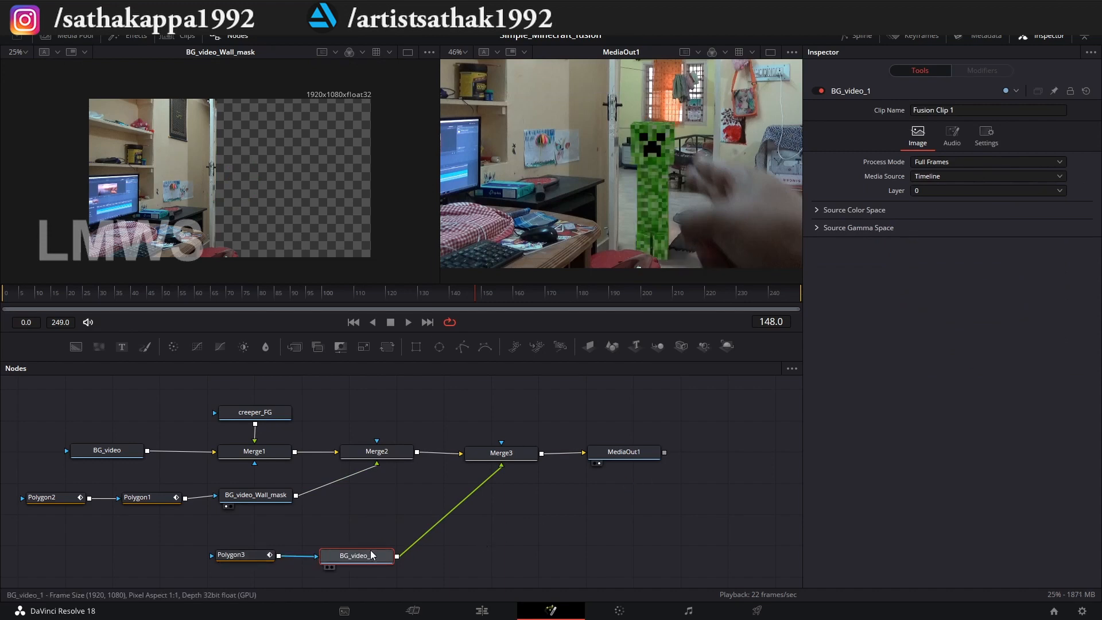
Rename the duplicated BG_video node to hand_roto.
key("F2")
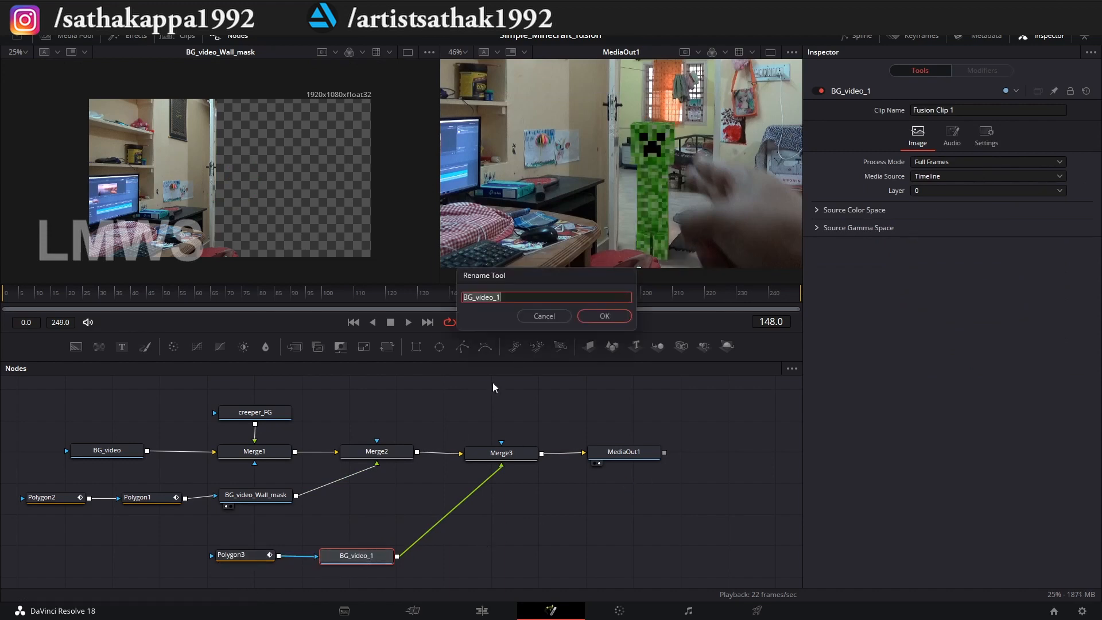
type("hand_roto")
key("Return")
Go to frame 160, feed hand_roto directly into MediaOut1, and bypass Polygon3 to view the unmasked hand.
left_click_drag(491, 297, 514, 295)
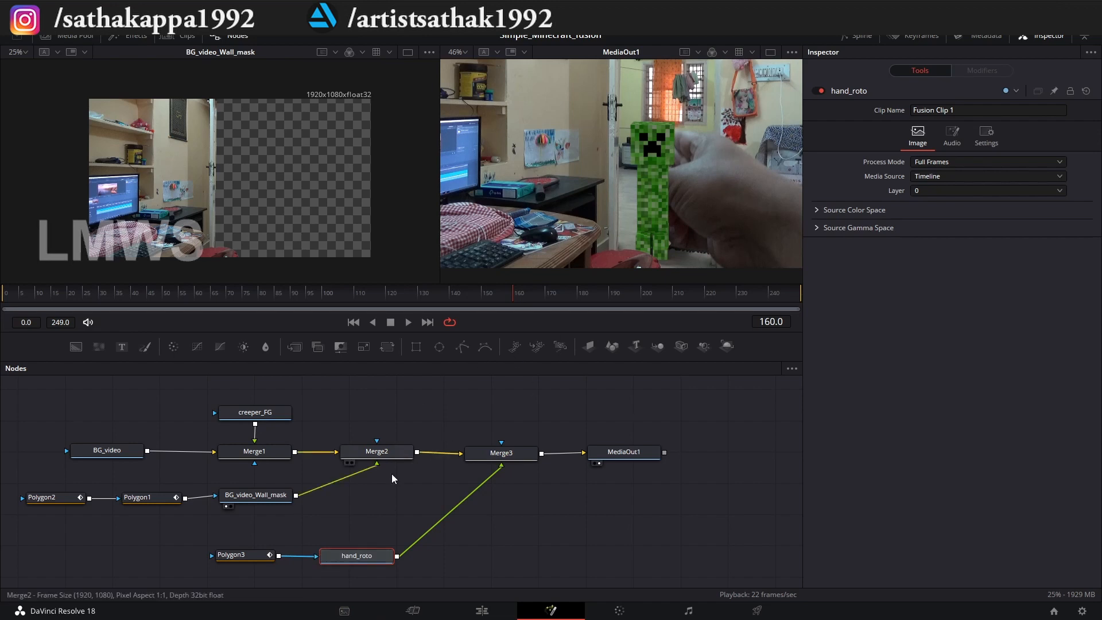
left_click_drag(500, 467, 634, 487)
left_click(243, 560)
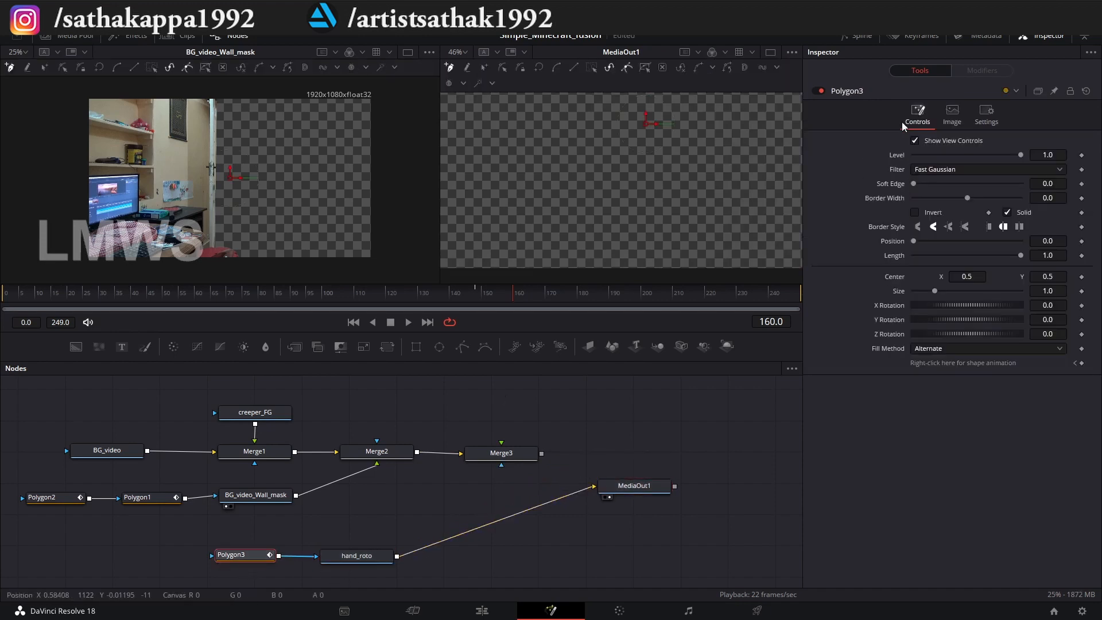
left_click(817, 91)
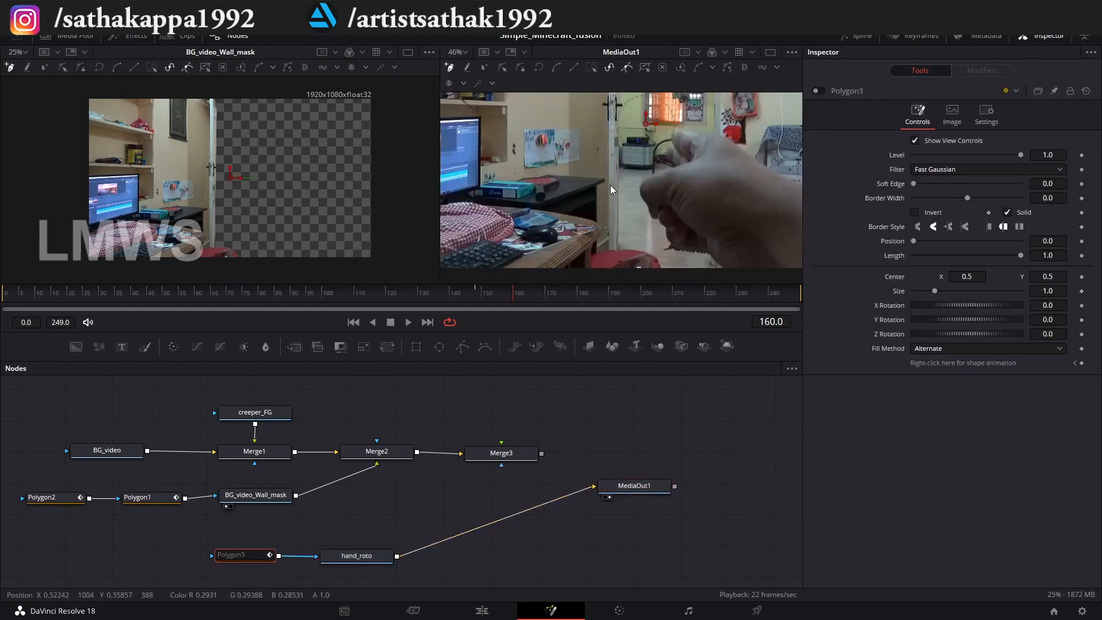
key("ctrl+f")
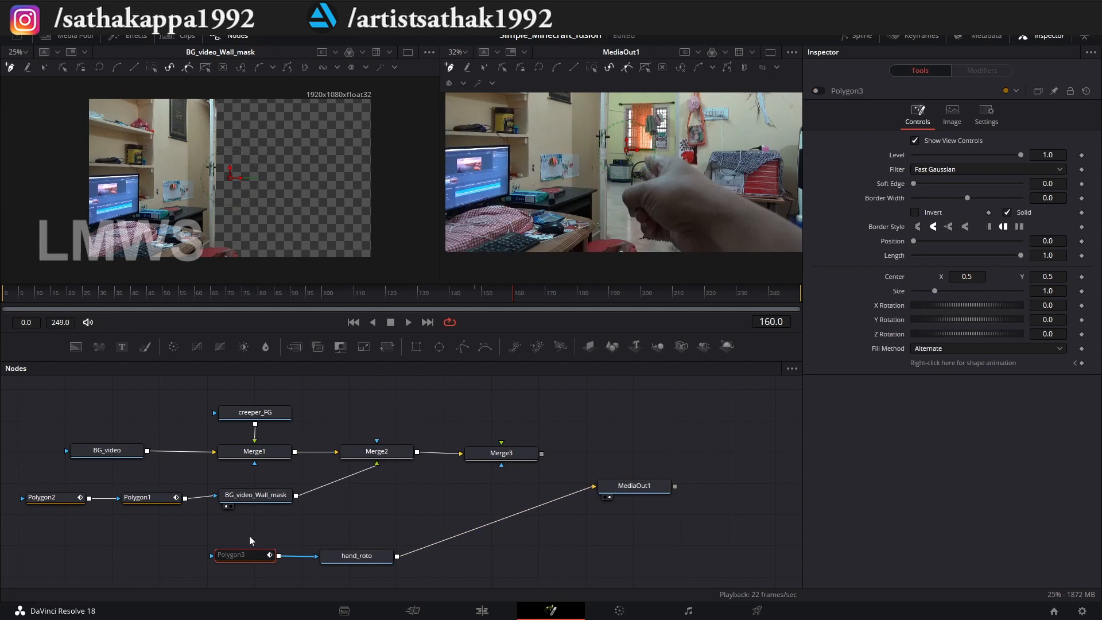
Re-enable Polygon3 and try placing rough outline points around the hand at frame 160.
left_click(818, 91)
left_click(600, 229)
left_click(757, 234)
left_click(796, 182)
left_click(734, 131)
left_click(704, 136)
left_click(706, 139)
Undo the trial hand outline and delete the Polygon3 node from hand_roto.
key("ctrl+z")
key("ctrl+z")
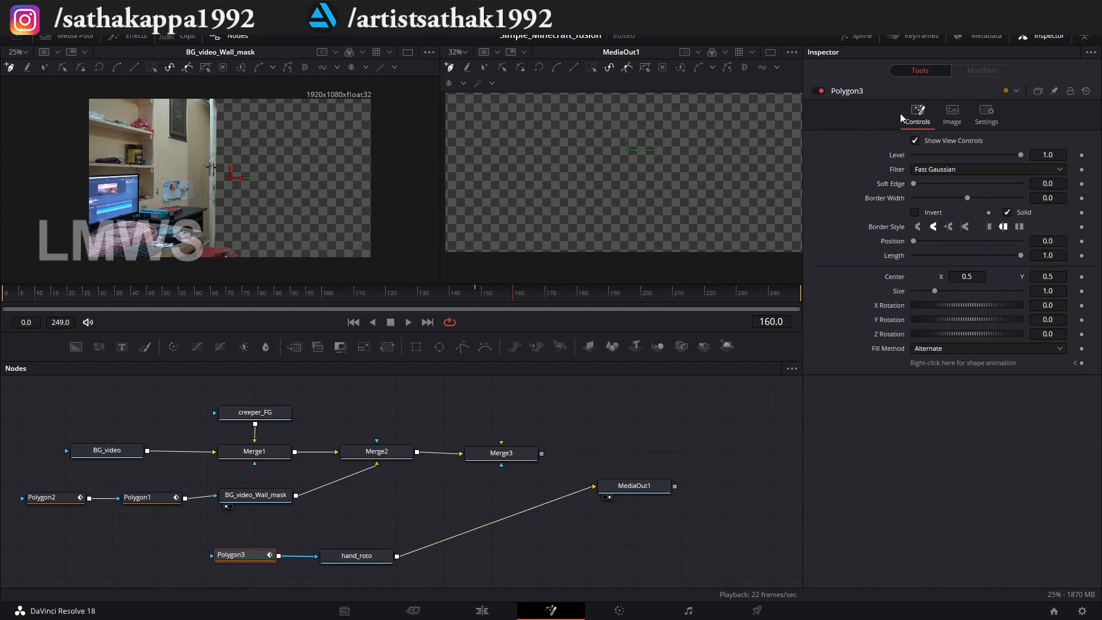
left_click(818, 91)
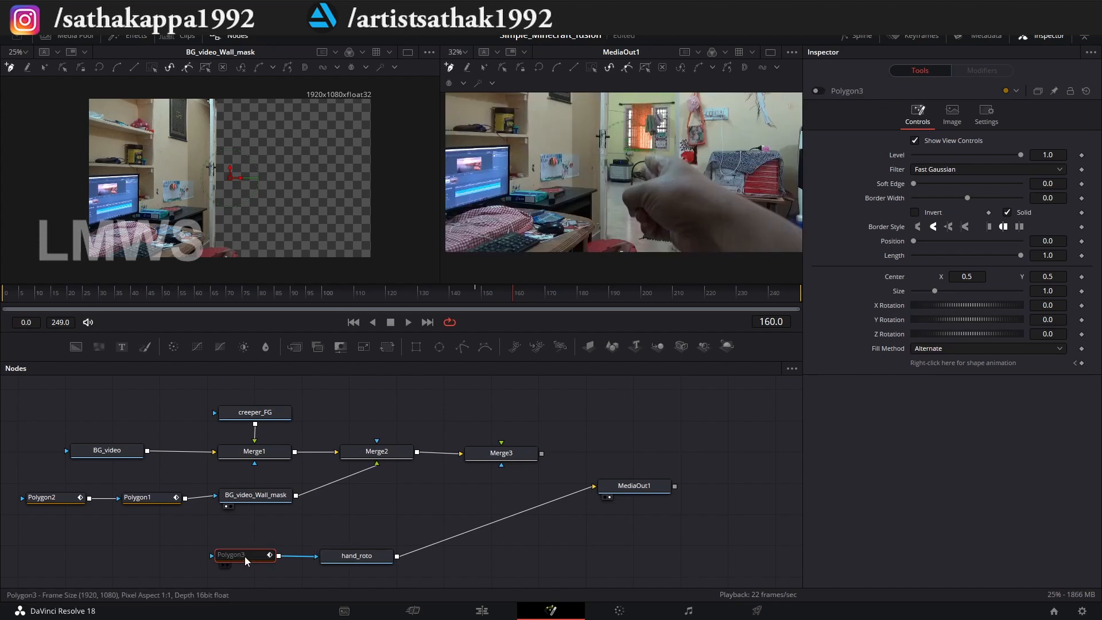
key("Delete")
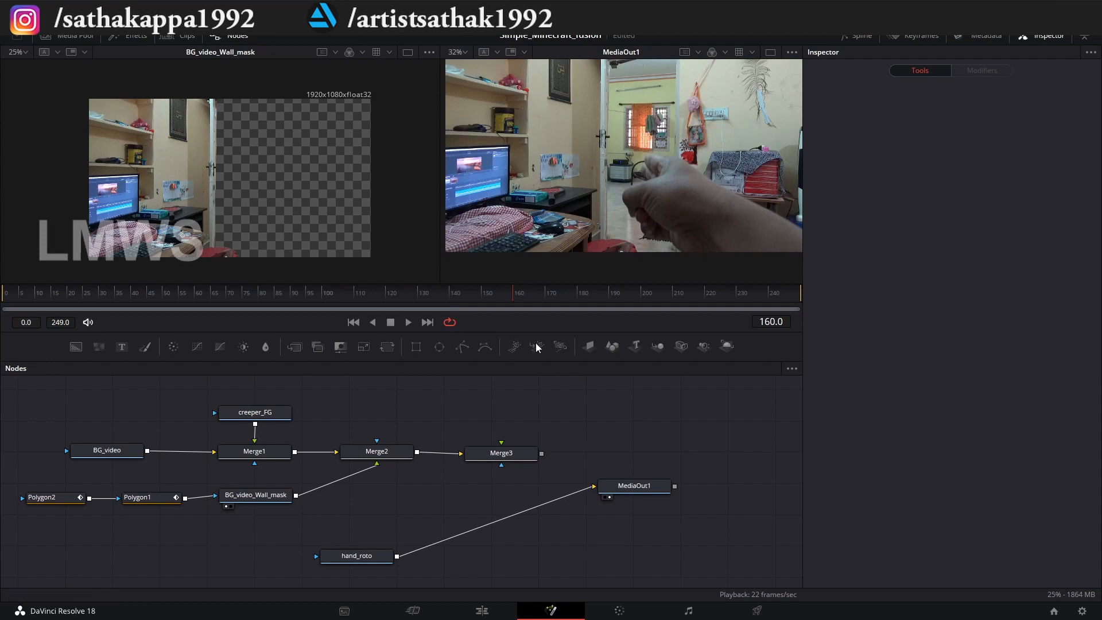
Add a new Polygon mask to hand_roto and bypass it to show the full hand footage.
left_click_drag(462, 347, 320, 557)
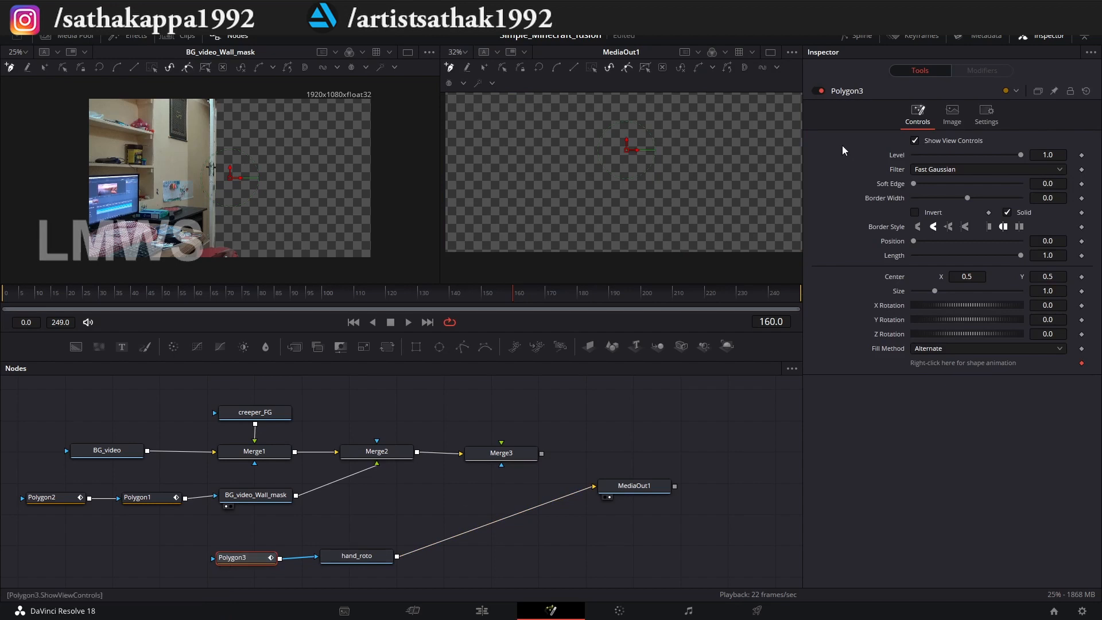
left_click(818, 91)
key("ctrl+f")
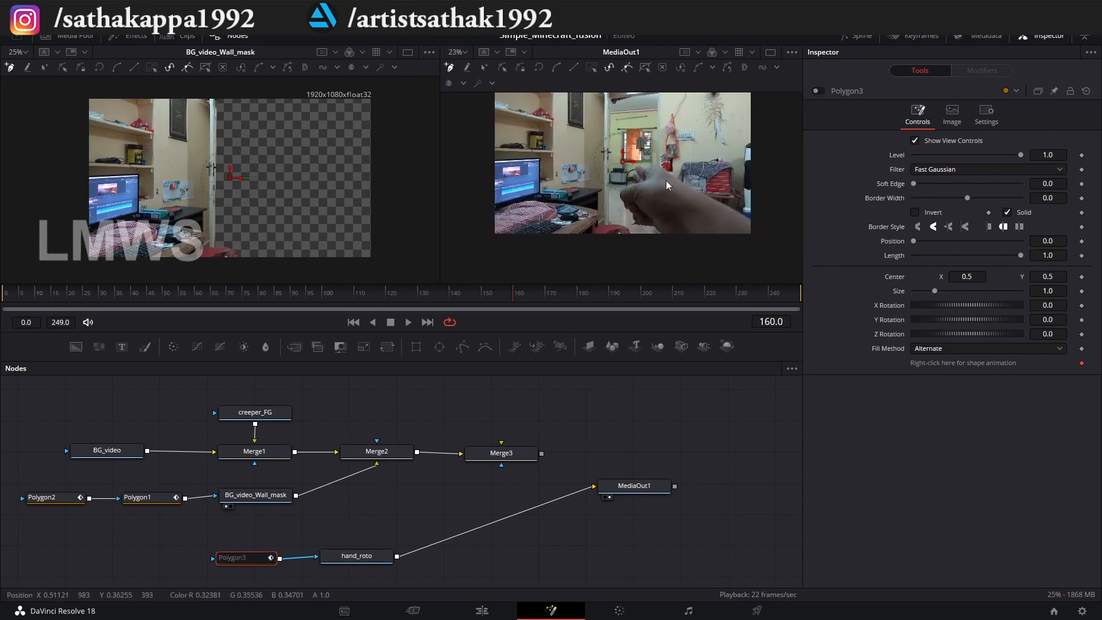
scroll(665, 180, "up", 2)
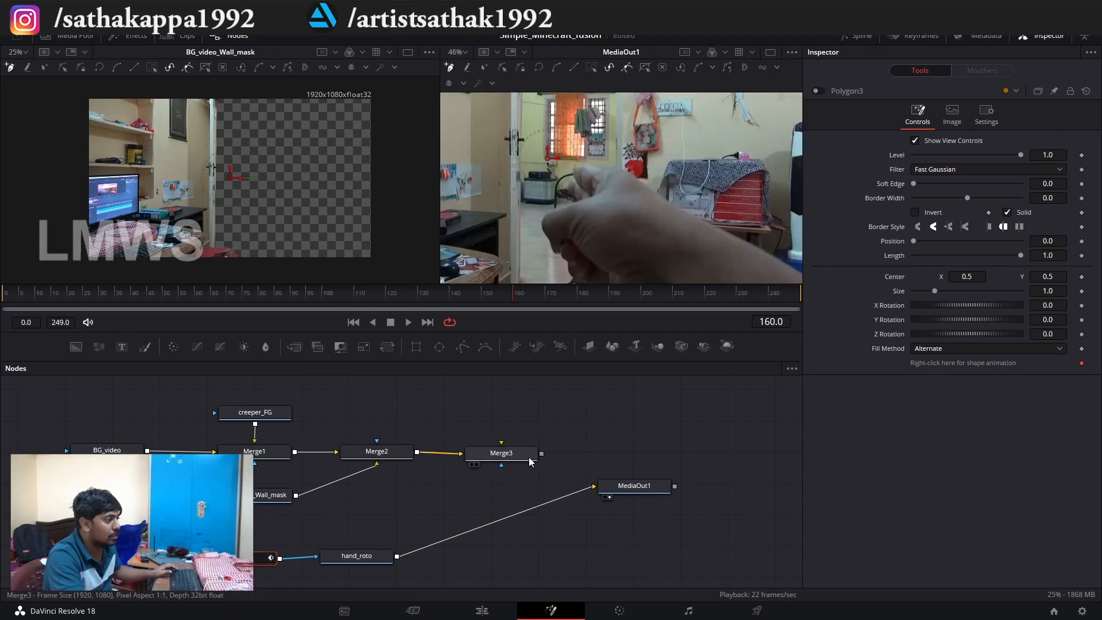
Show Merge3 in the viewer beside MediaOut1 and scrub through the hand movement to frame 203.
left_click(470, 464)
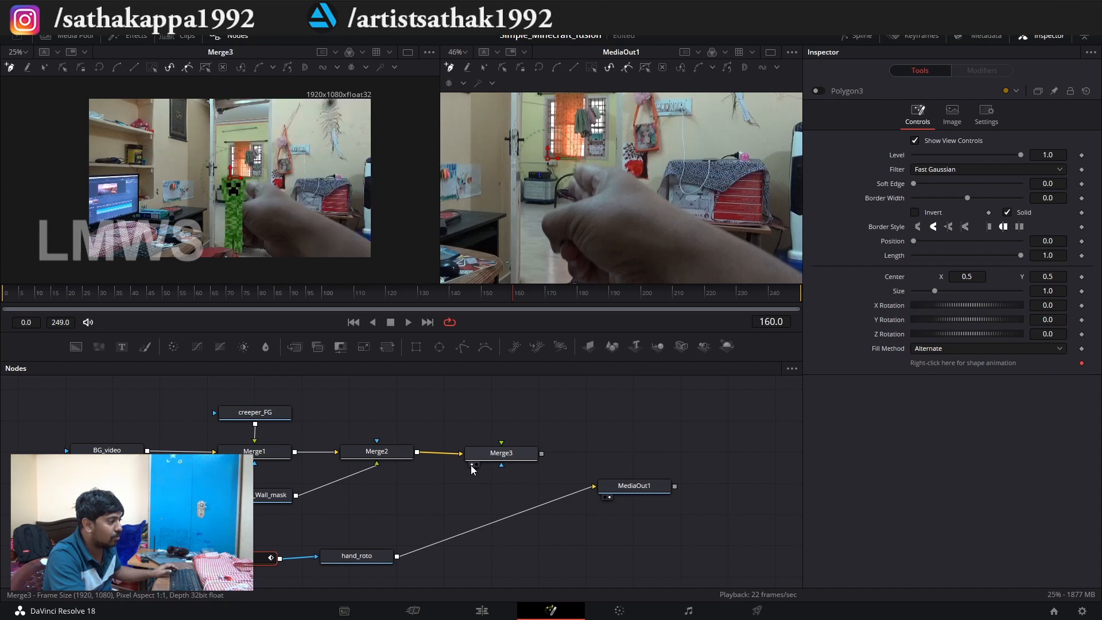
left_click_drag(494, 298, 419, 294)
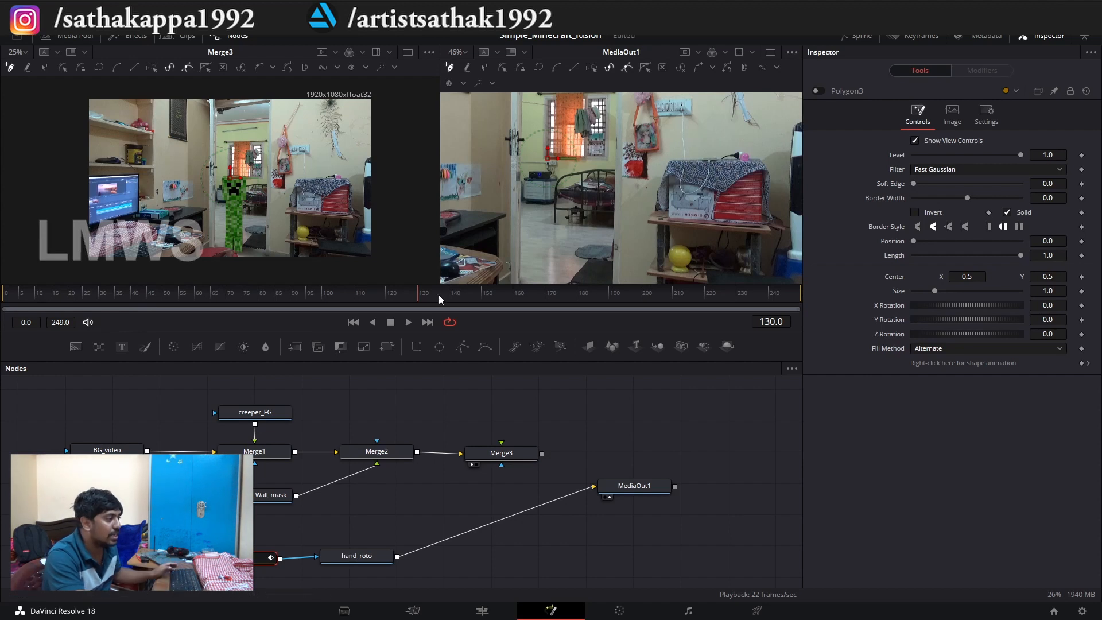
left_click(463, 292)
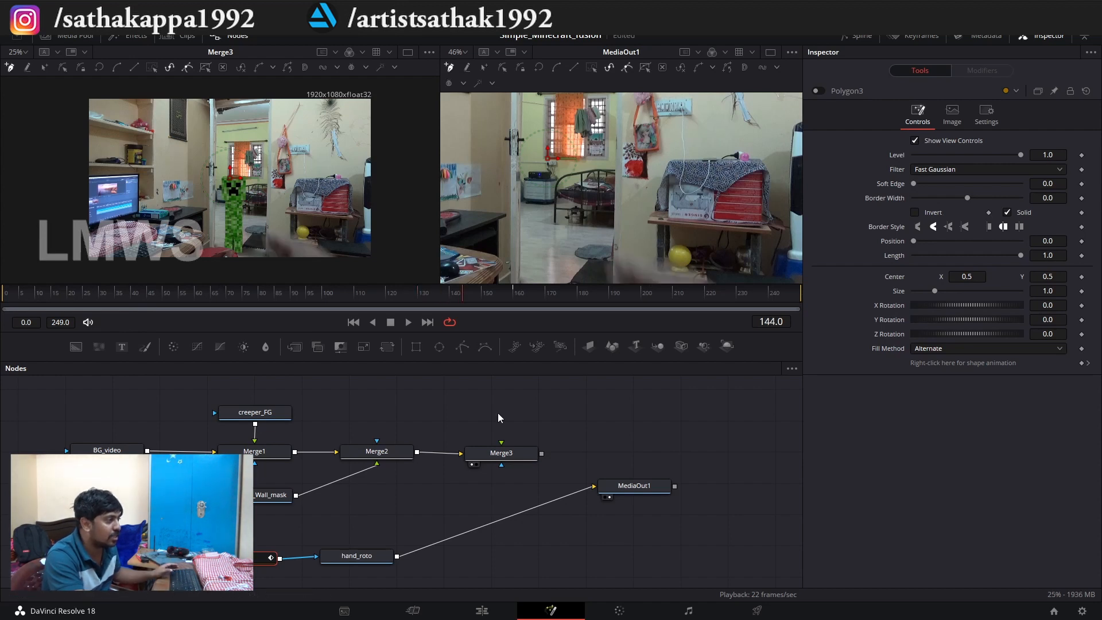
left_click_drag(469, 292, 479, 293)
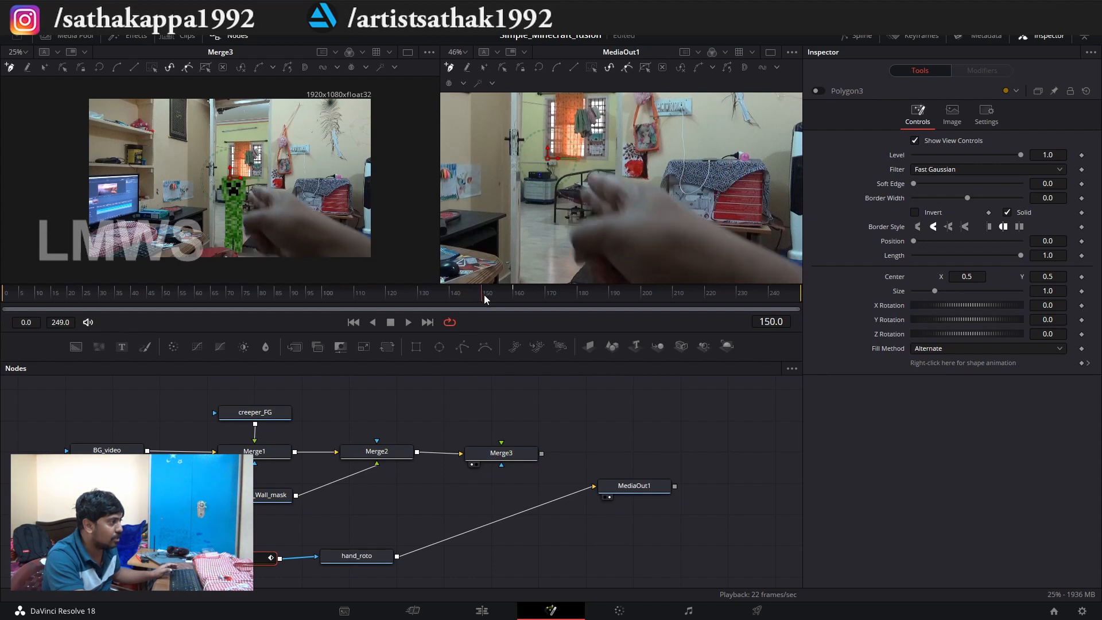
left_click_drag(481, 295, 651, 303)
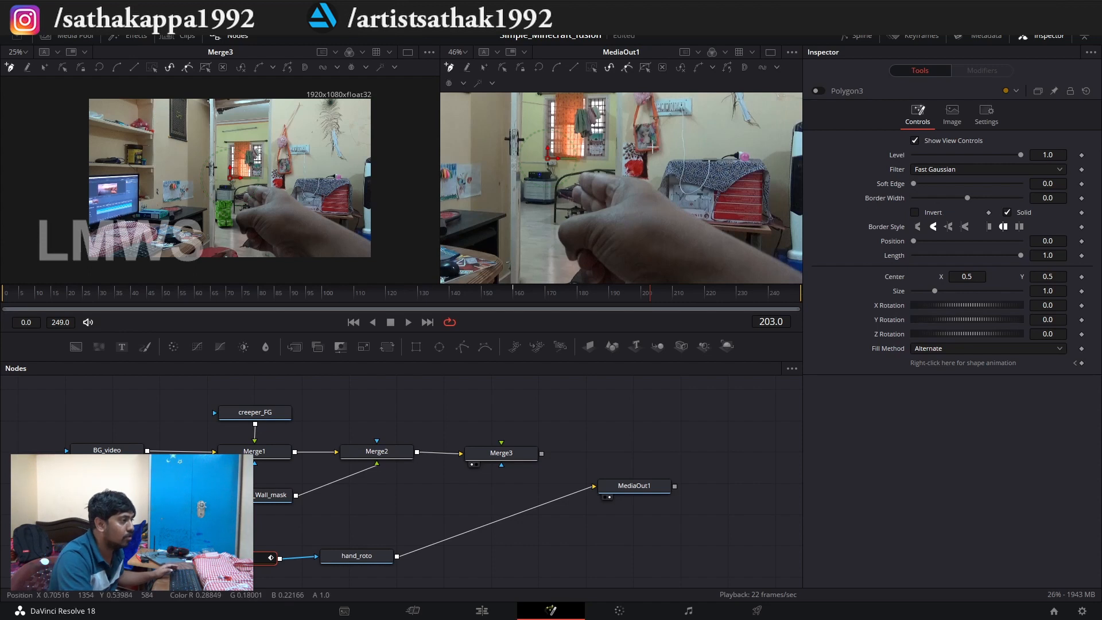
Start the Polygon3 outline along the hand's upper edge at frame 203, from below the red painting toward the fingertips, and widen the MediaOut1 viewer.
scroll(633, 176, "up", 2)
scroll(595, 171, "up", 1)
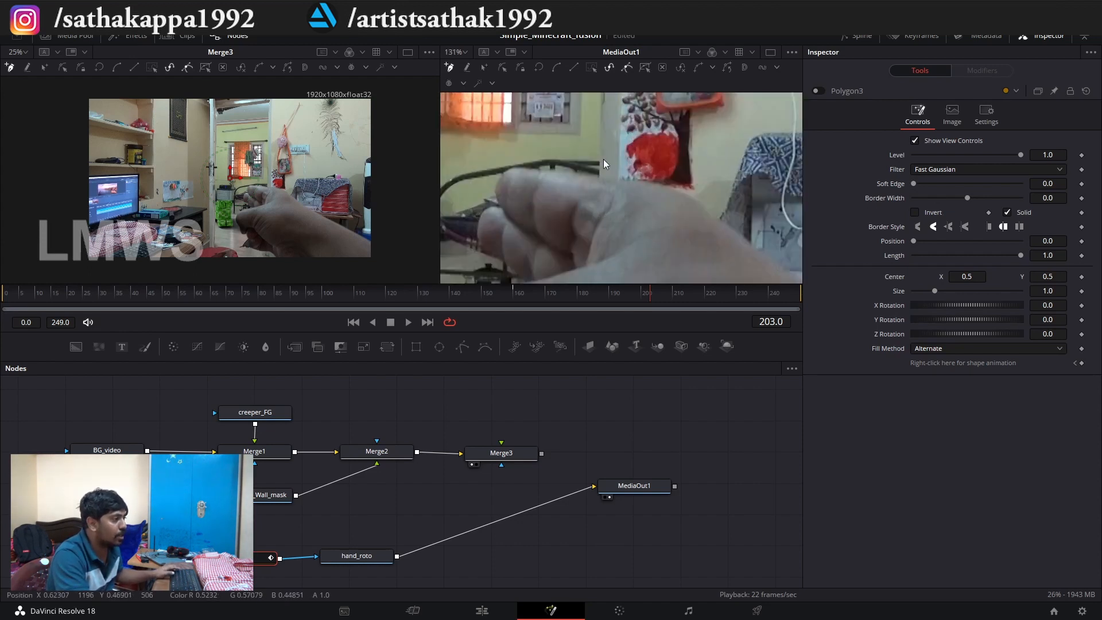
scroll(610, 186, "up", 3)
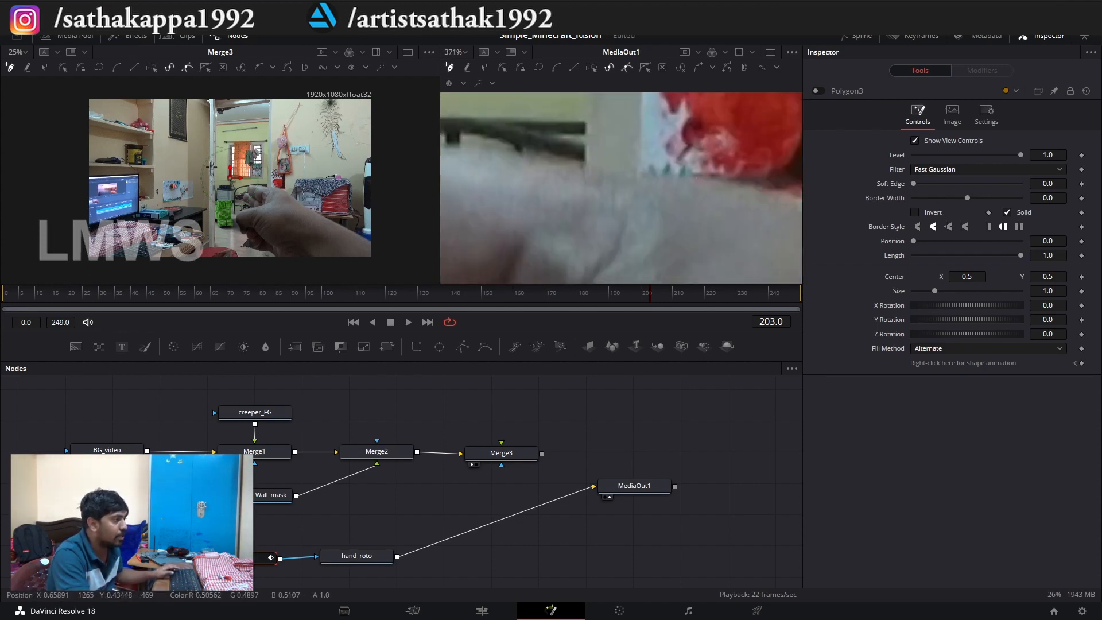
left_click(650, 177)
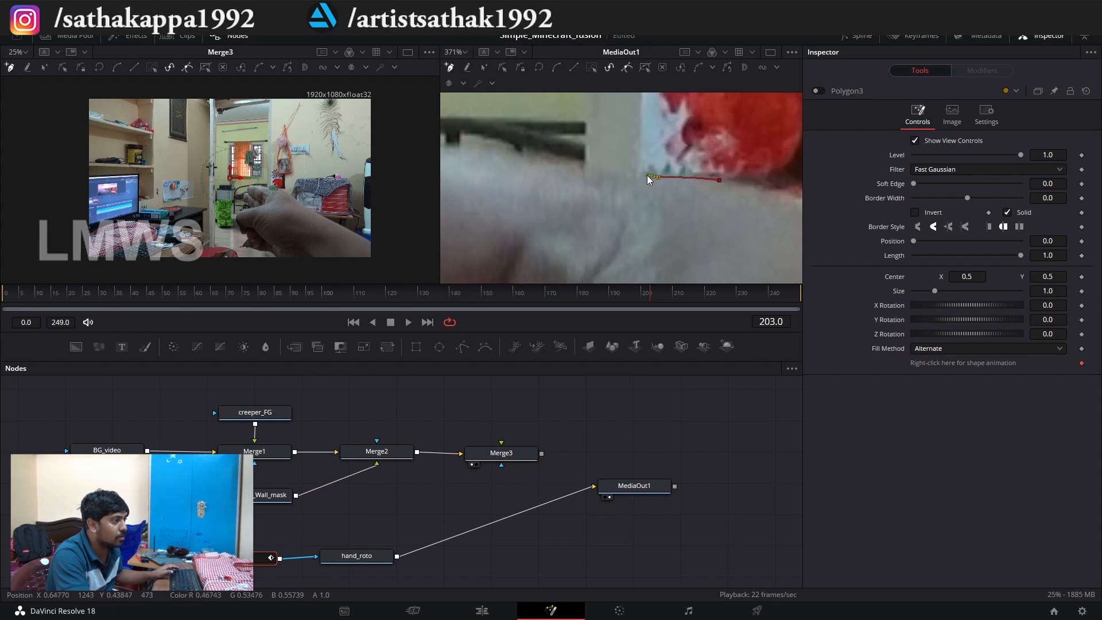
left_click_drag(636, 176, 623, 175)
left_click_drag(555, 145, 530, 189)
left_click(619, 205)
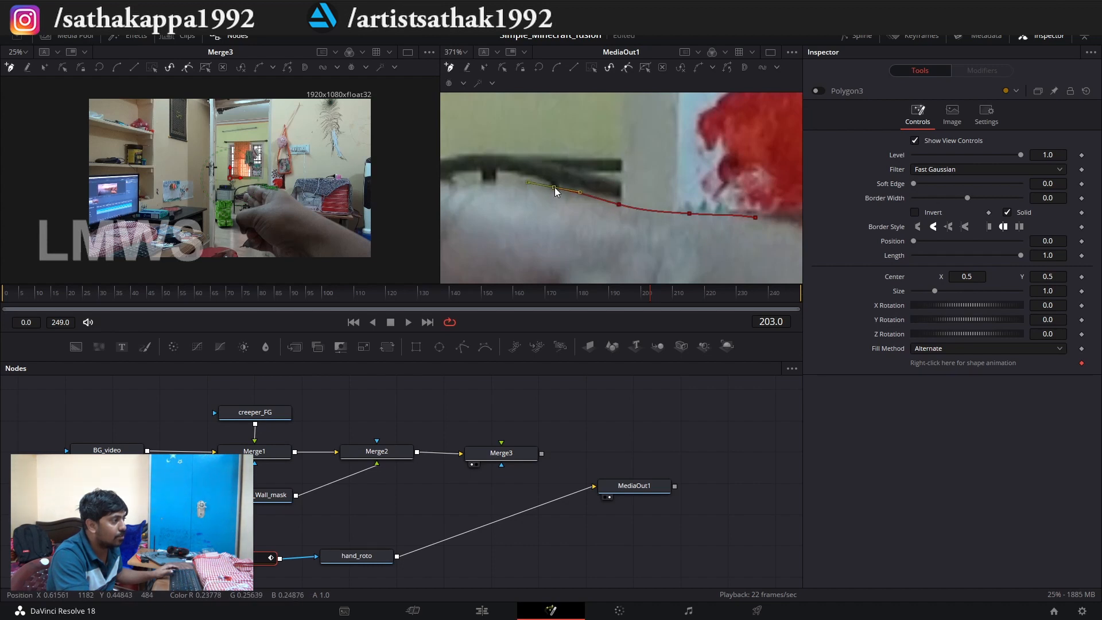
left_click_drag(507, 177, 512, 171)
left_click_drag(440, 201, 273, 198)
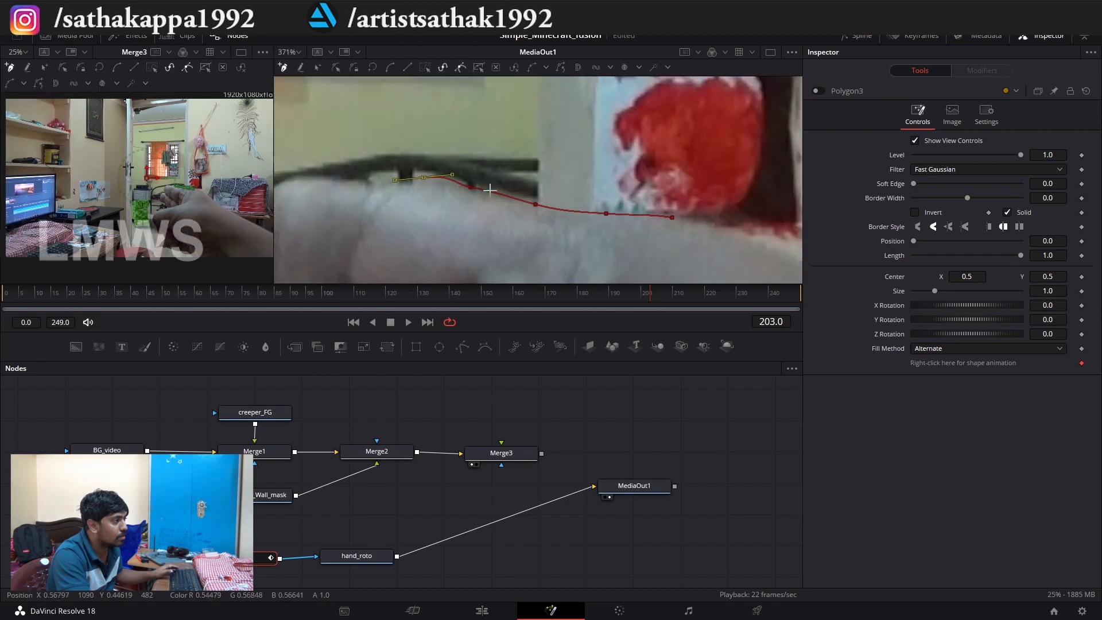
Continue the outline around the tip of the upper finger down to the notch above the next finger.
scroll(389, 181, "up", 2)
left_click_drag(517, 174, 392, 178)
scroll(556, 183, "down", 2)
scroll(347, 195, "up", 1)
left_click_drag(353, 208, 351, 211)
left_click_drag(322, 253, 369, 231)
left_click_drag(380, 255, 385, 265)
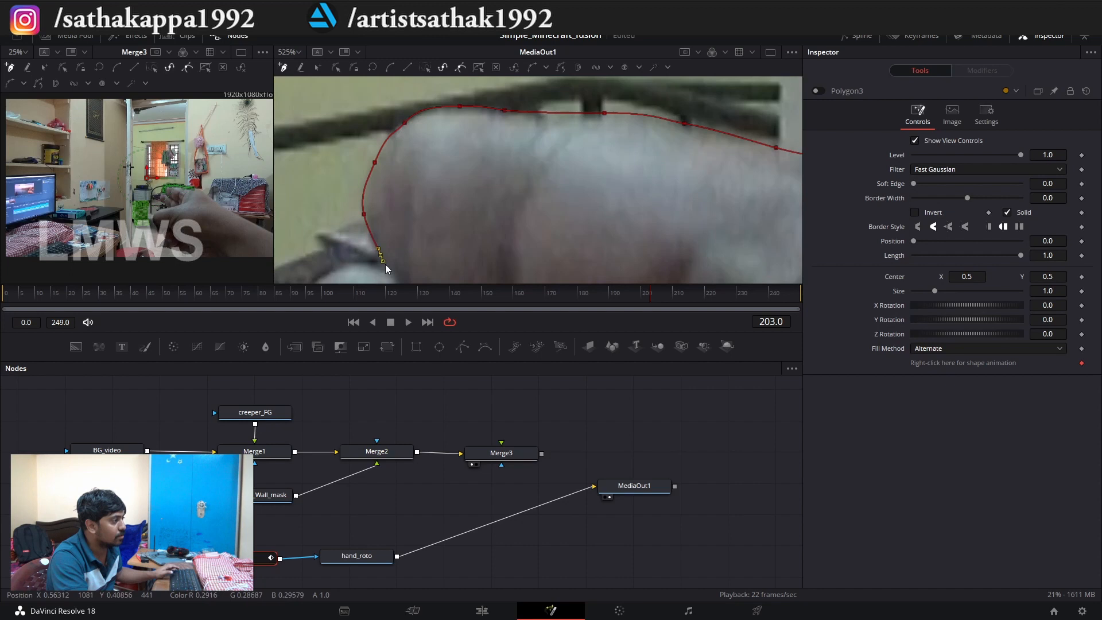
Trace the outline around the lower finger, bring it back through the palm, and close it at the first point.
scroll(378, 267, "down", 3)
scroll(362, 274, "up", 5)
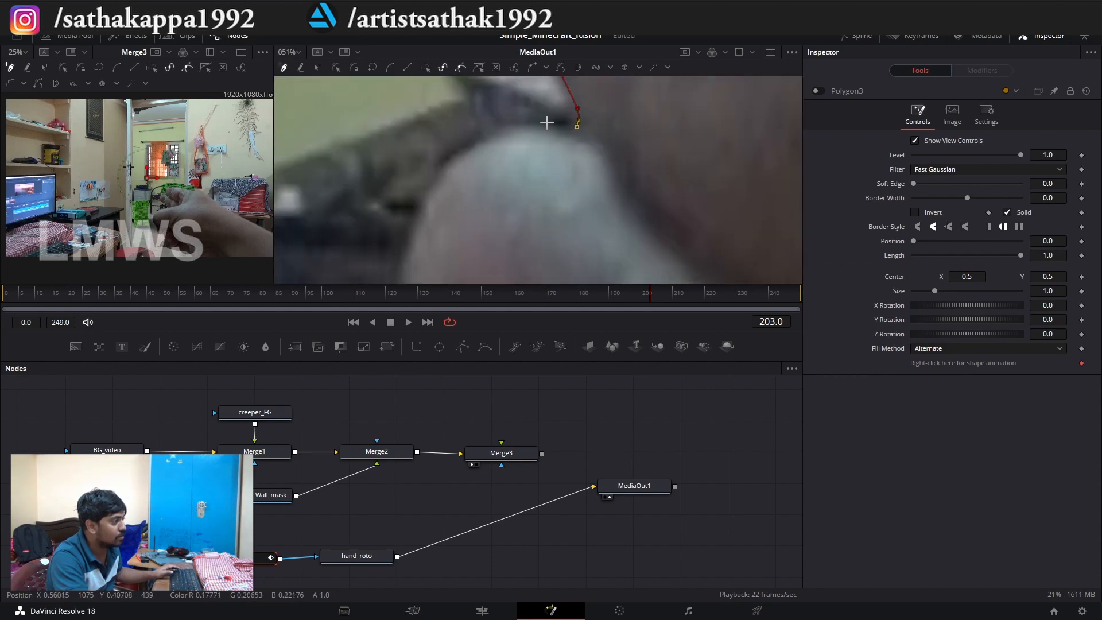
scroll(492, 190, "down", 3)
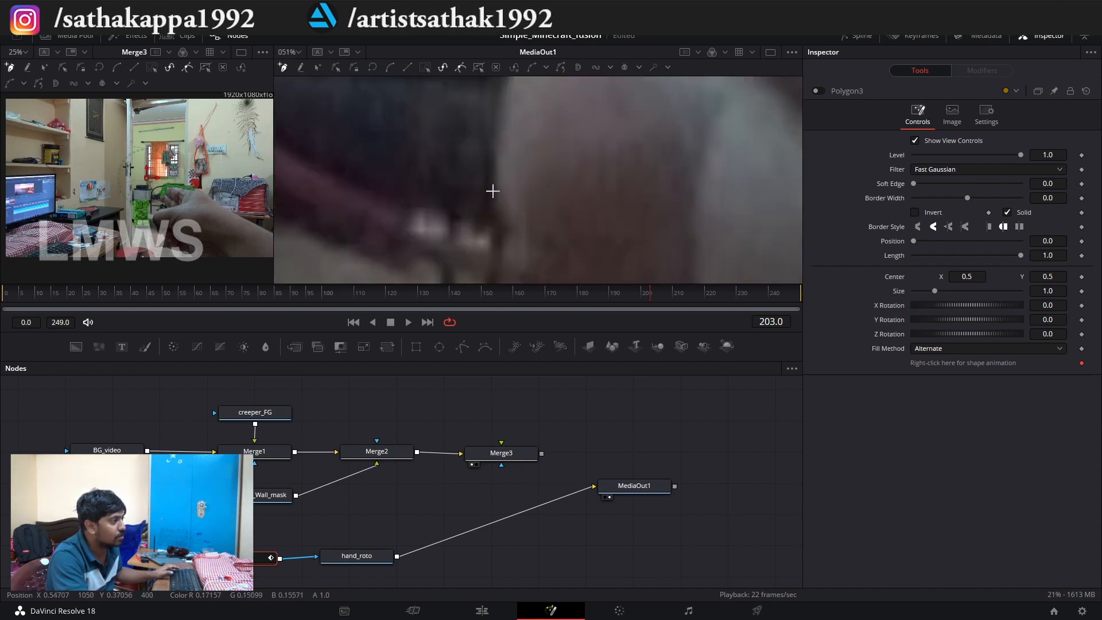
left_click(500, 145)
left_click_drag(489, 216, 502, 236)
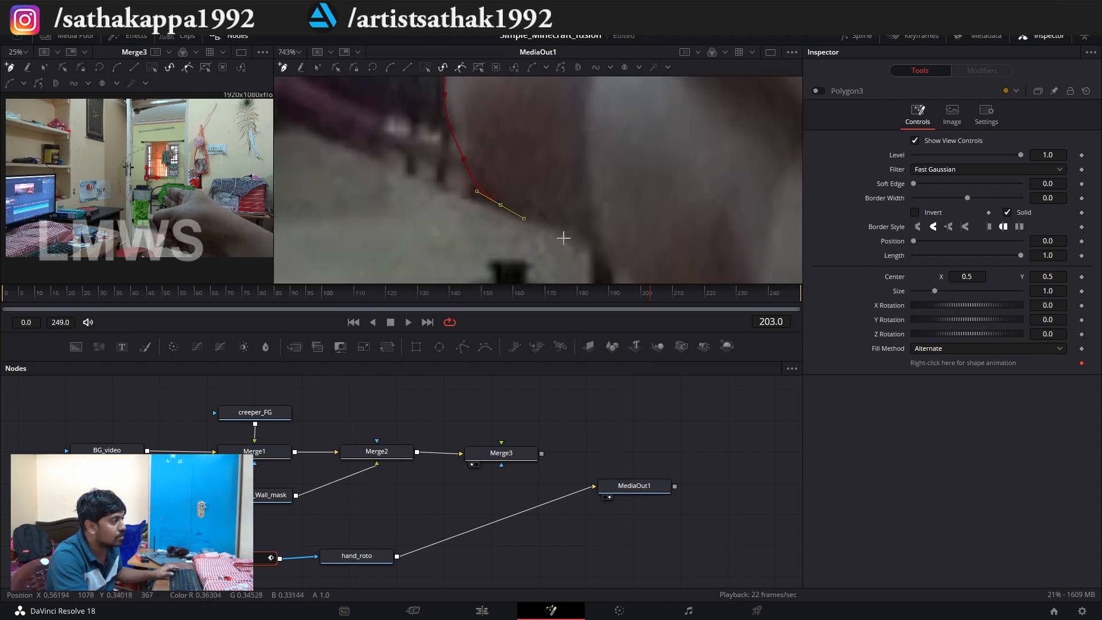
scroll(594, 264, "down", 2)
left_click_drag(565, 199, 587, 216)
scroll(614, 242, "down", 3)
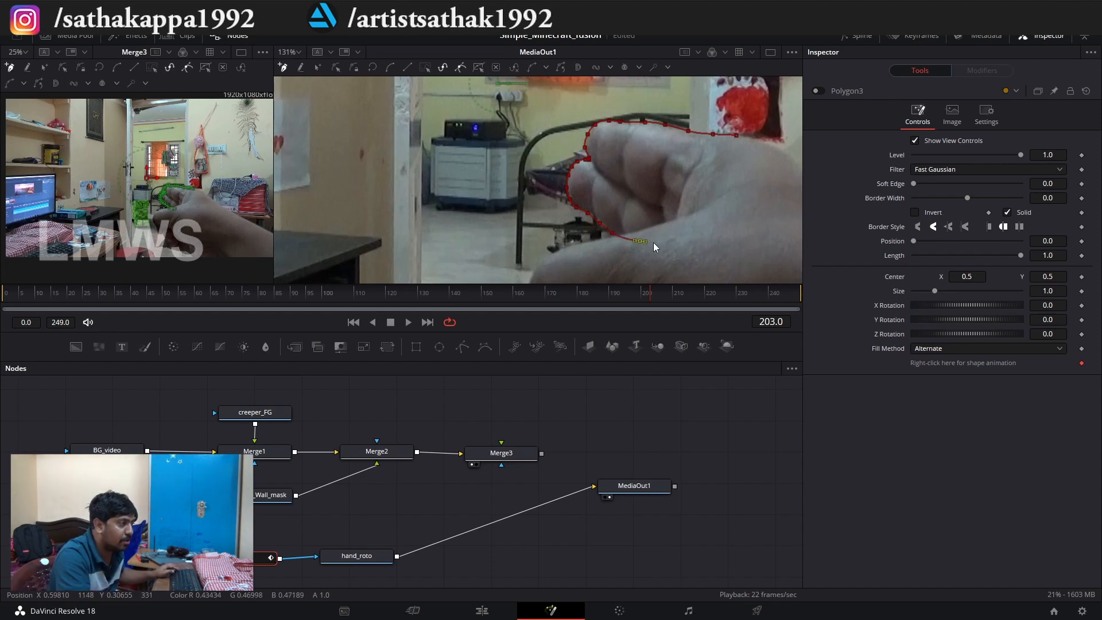
scroll(762, 146, "up", 3)
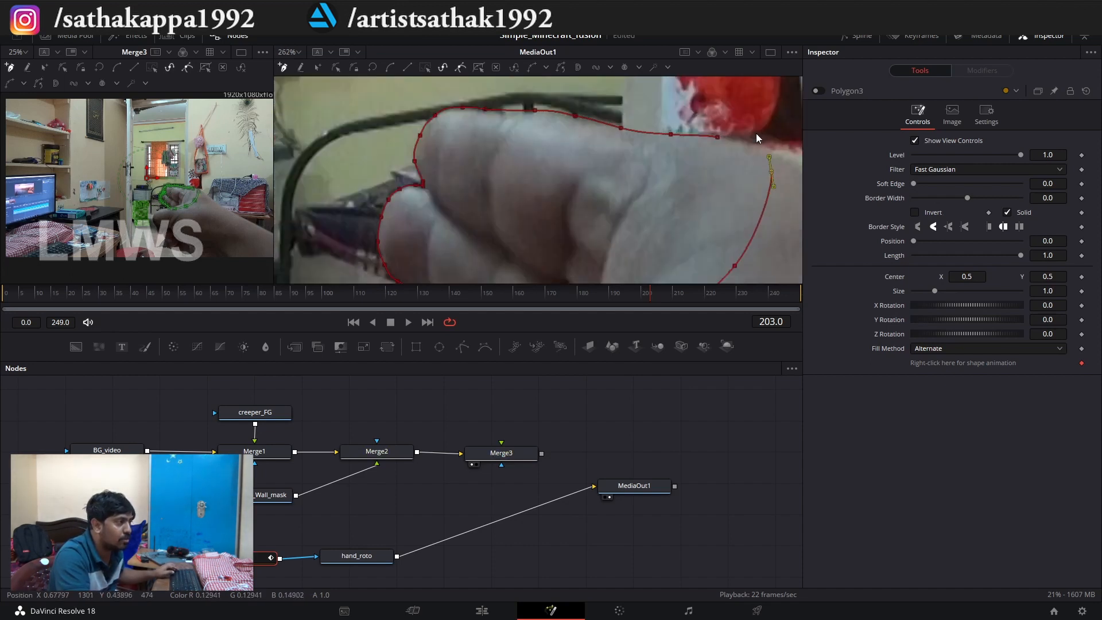
left_click(717, 136)
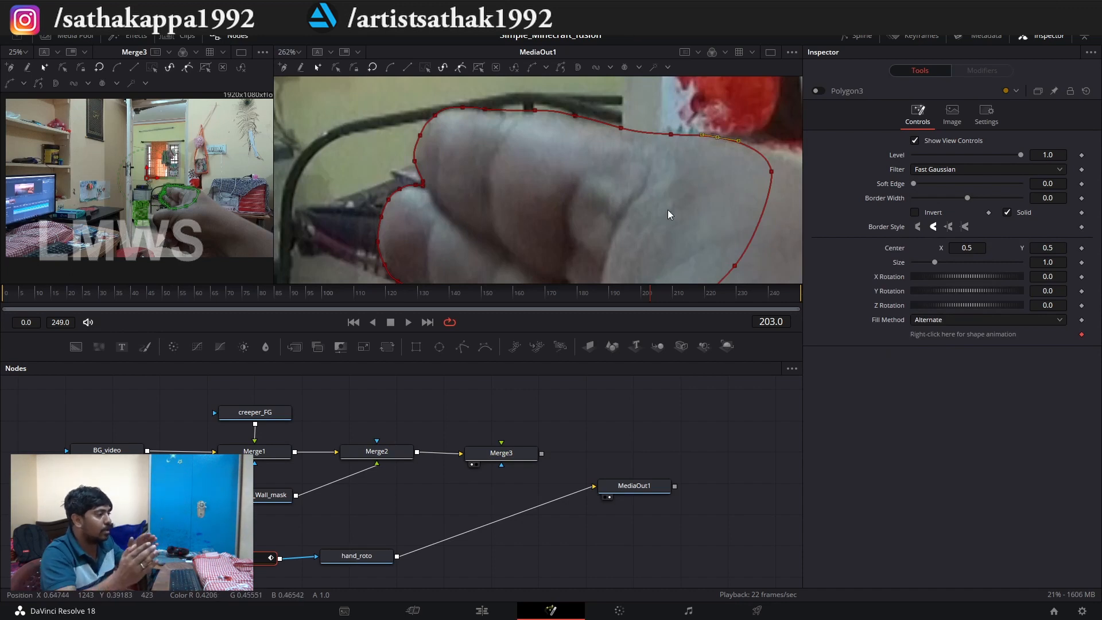
Select all outline points, go to frame 201, and shift the whole outline to match the hand.
scroll(566, 156, "down", 2)
scroll(567, 156, "down", 1)
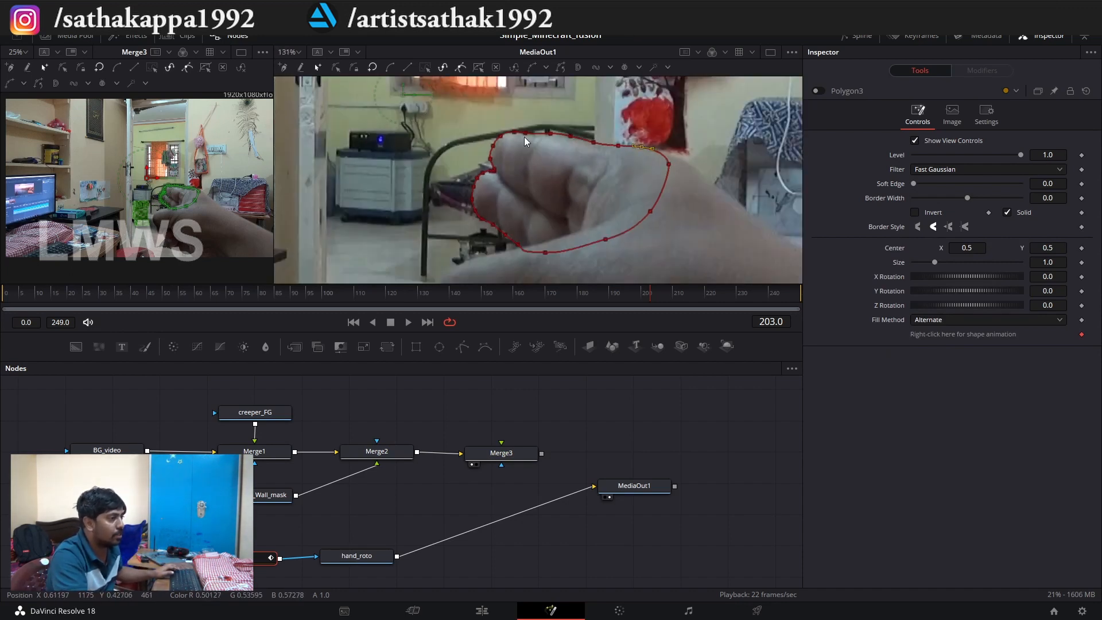
left_click_drag(360, 92, 694, 271)
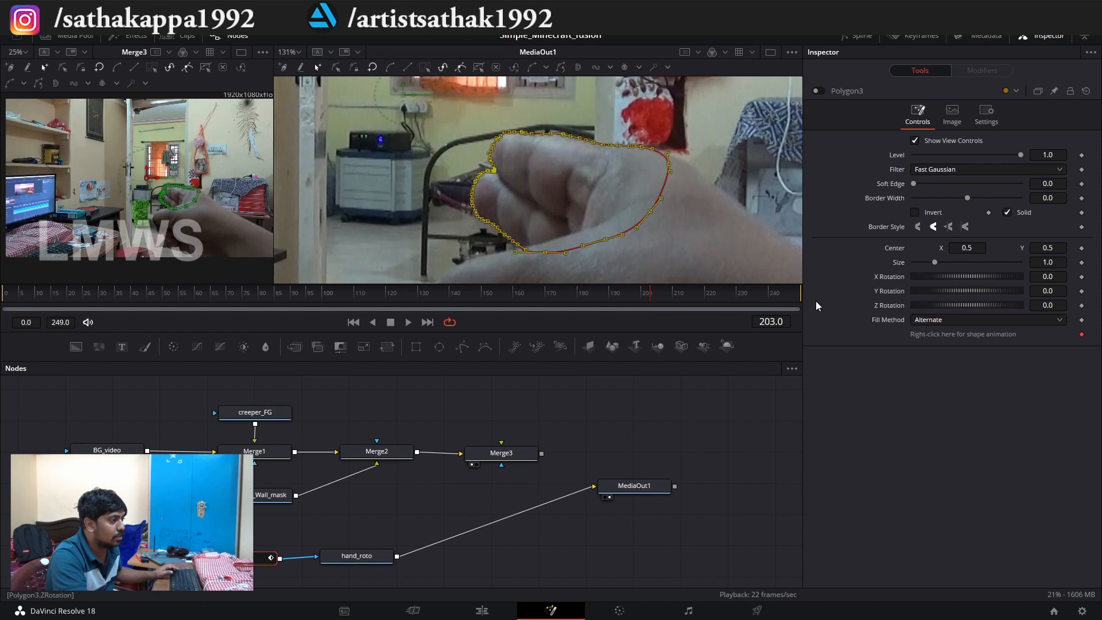
left_click_drag(649, 297, 647, 295)
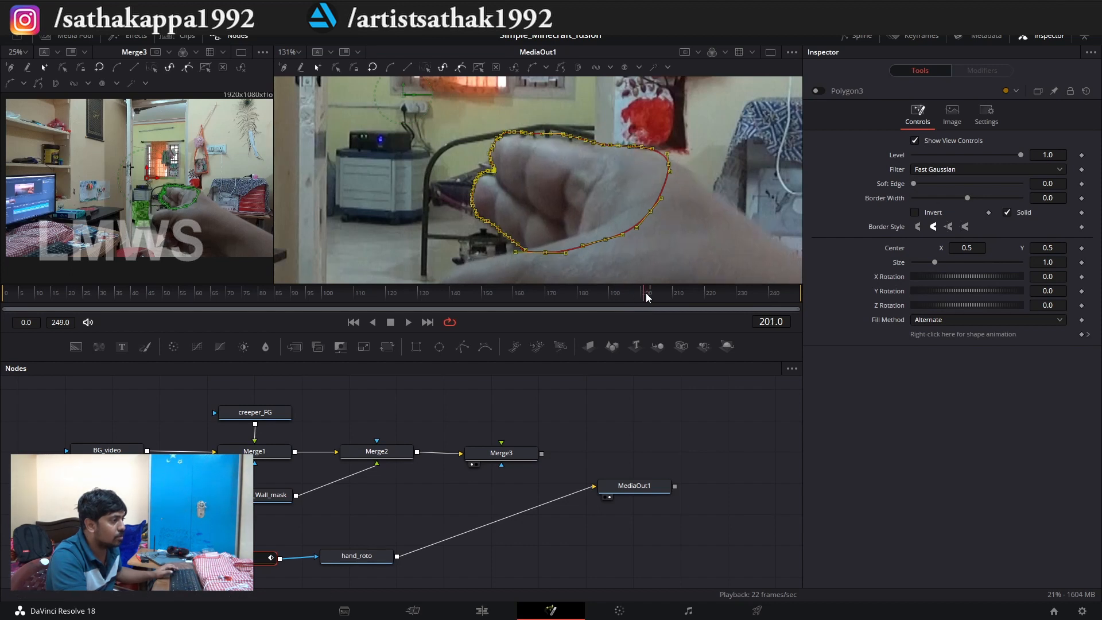
scroll(481, 161, "up", 10)
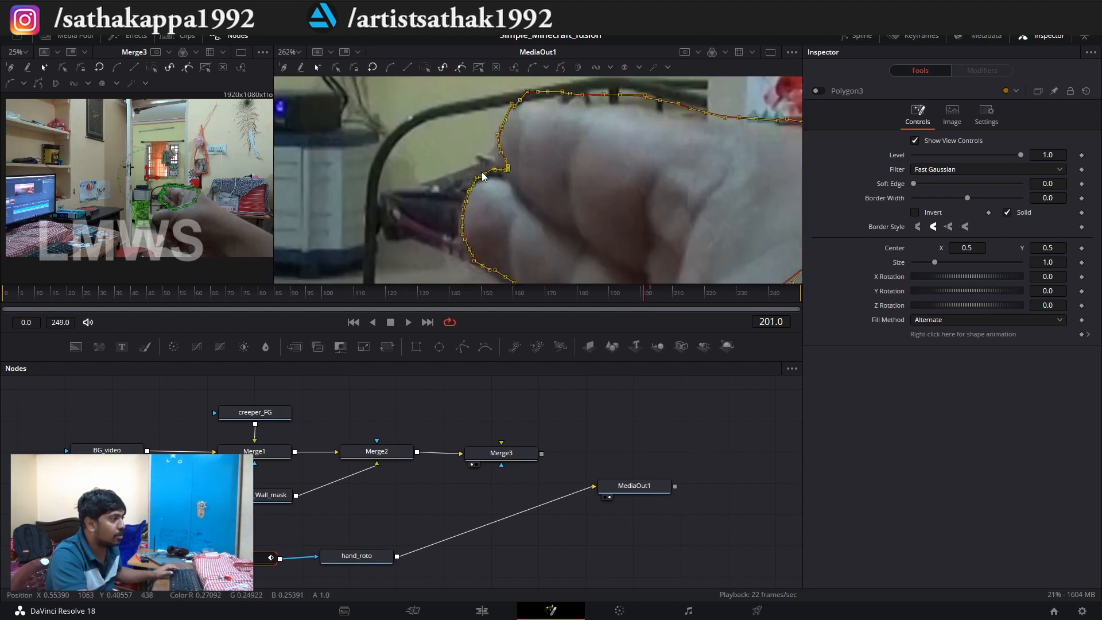
left_click_drag(473, 188, 463, 201)
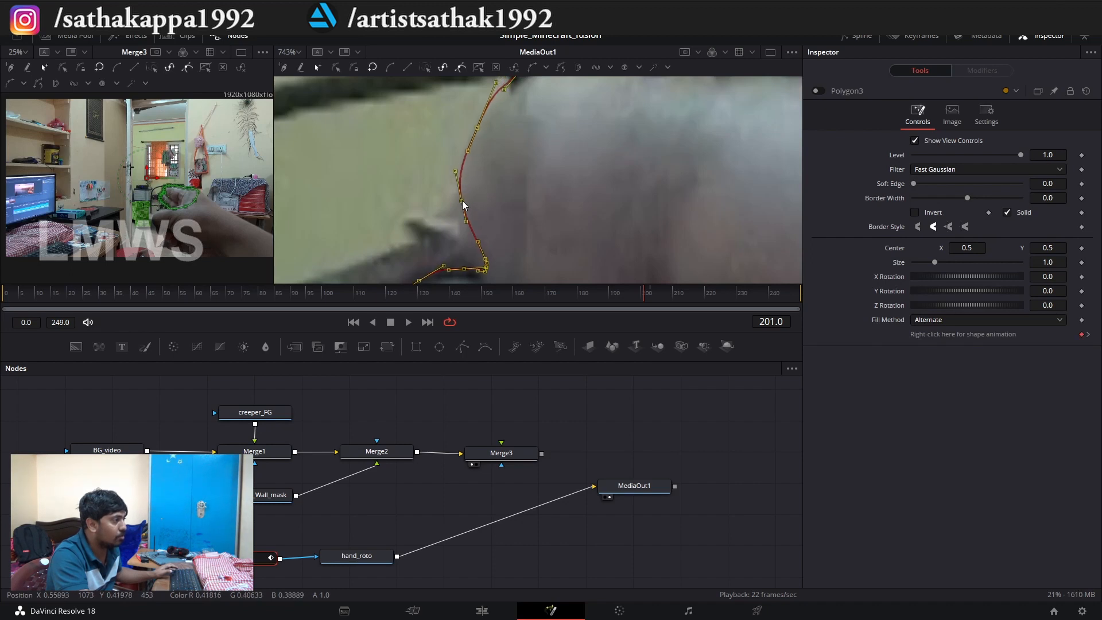
Enlarge the viewer area and refit the outline points around the notch and lower finger at frame 201.
scroll(438, 160, "down", 6)
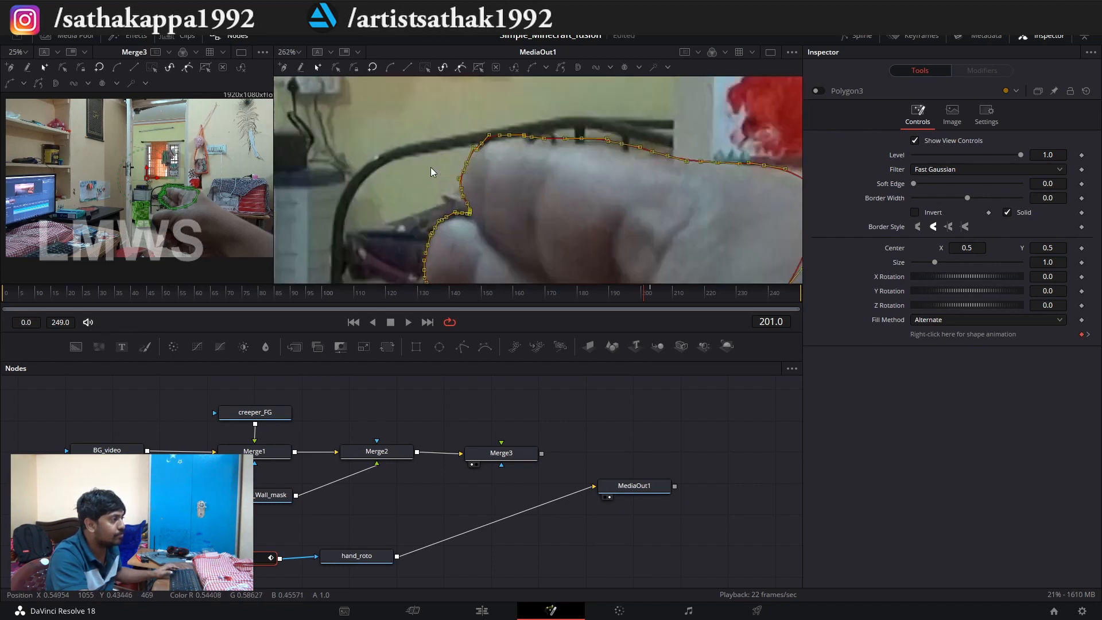
scroll(431, 169, "down", 1)
left_click_drag(481, 333, 481, 516)
scroll(434, 326, "up", 2)
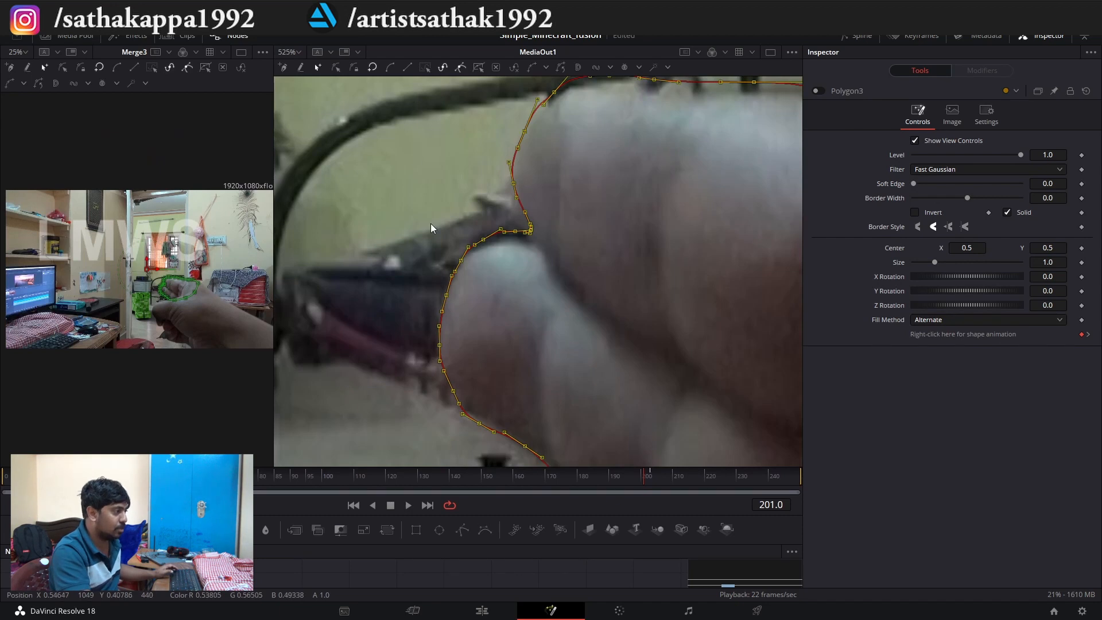
left_click_drag(499, 204, 458, 272)
scroll(507, 268, "up", 2)
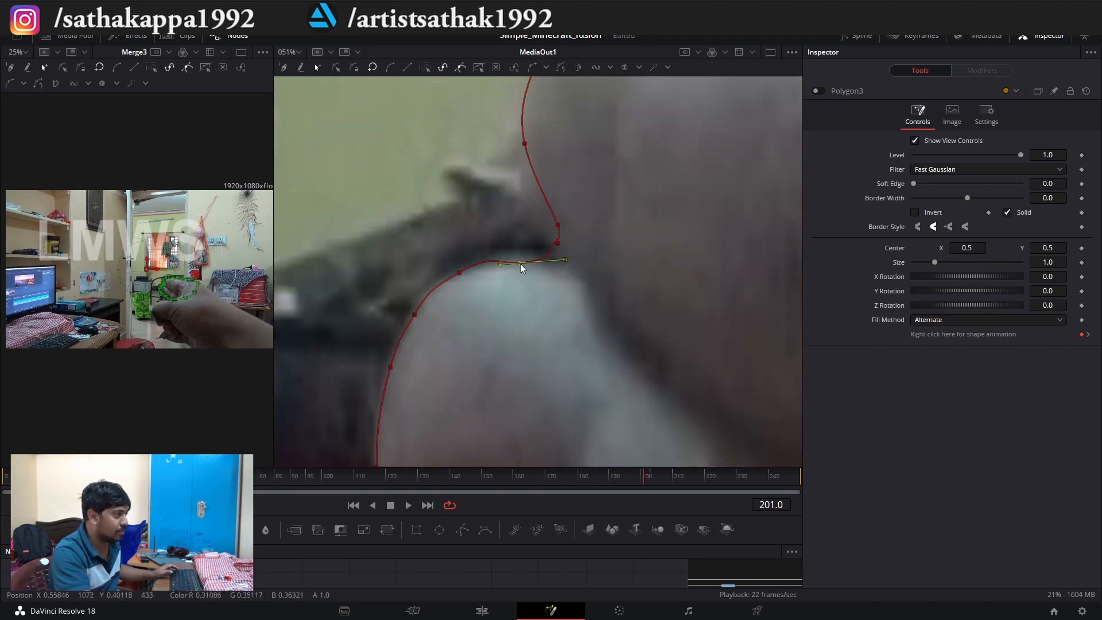
left_click_drag(474, 216, 536, 145)
left_click_drag(452, 299, 448, 300)
scroll(436, 279, "down", 4)
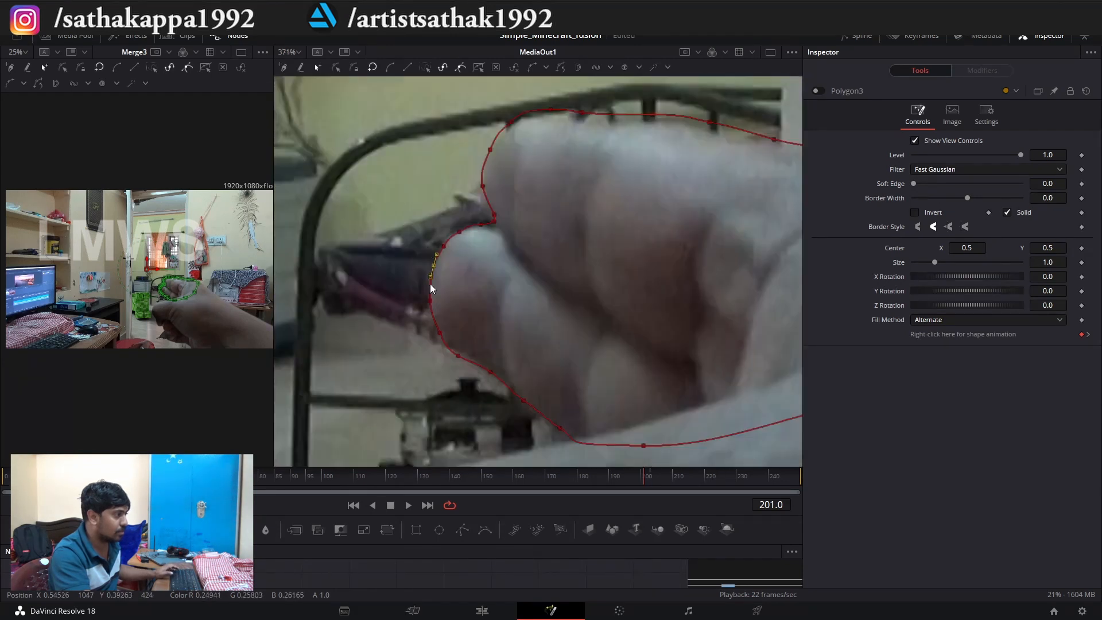
scroll(433, 279, "up", 3)
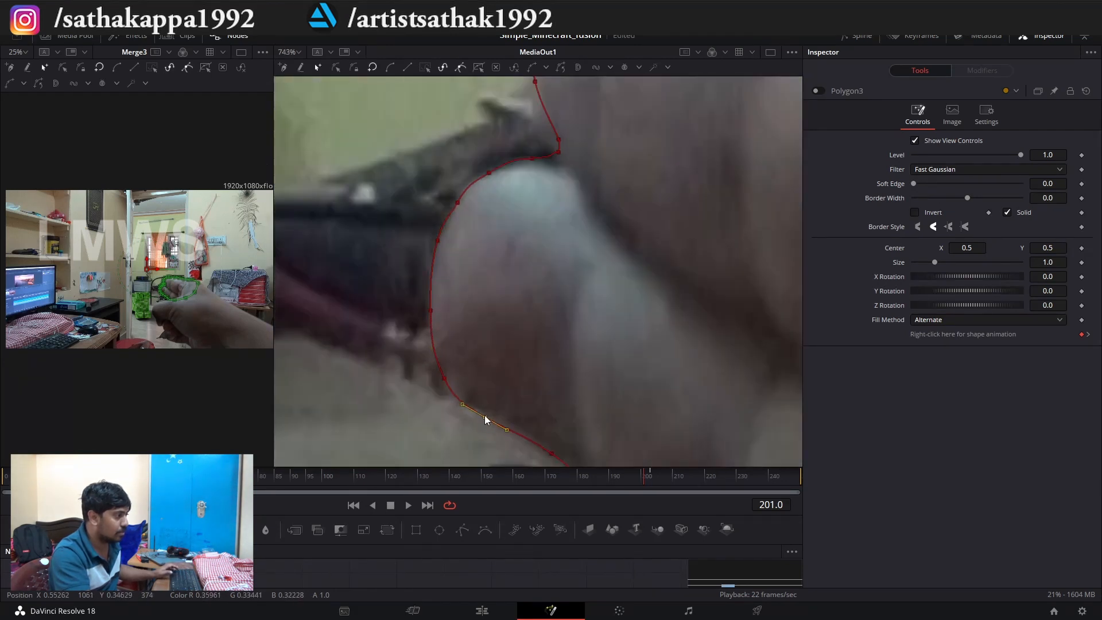
scroll(484, 415, "down", 1)
left_click_drag(590, 419, 597, 427)
Adjust the outline points around the upper fingertip and along the hand's top edge at frame 201.
scroll(539, 367, "down", 2)
scroll(482, 191, "up", 2)
left_click_drag(491, 299, 497, 309)
left_click(502, 248)
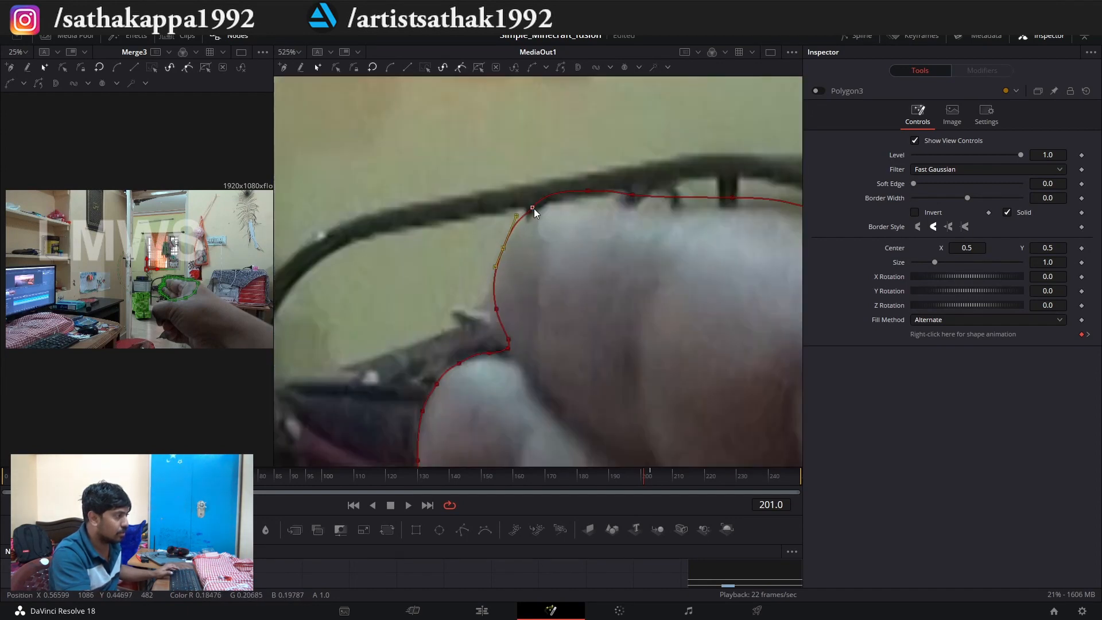
left_click_drag(588, 190, 616, 223)
left_click(632, 195)
scroll(541, 225, "down", 2)
scroll(599, 212, "up", 2)
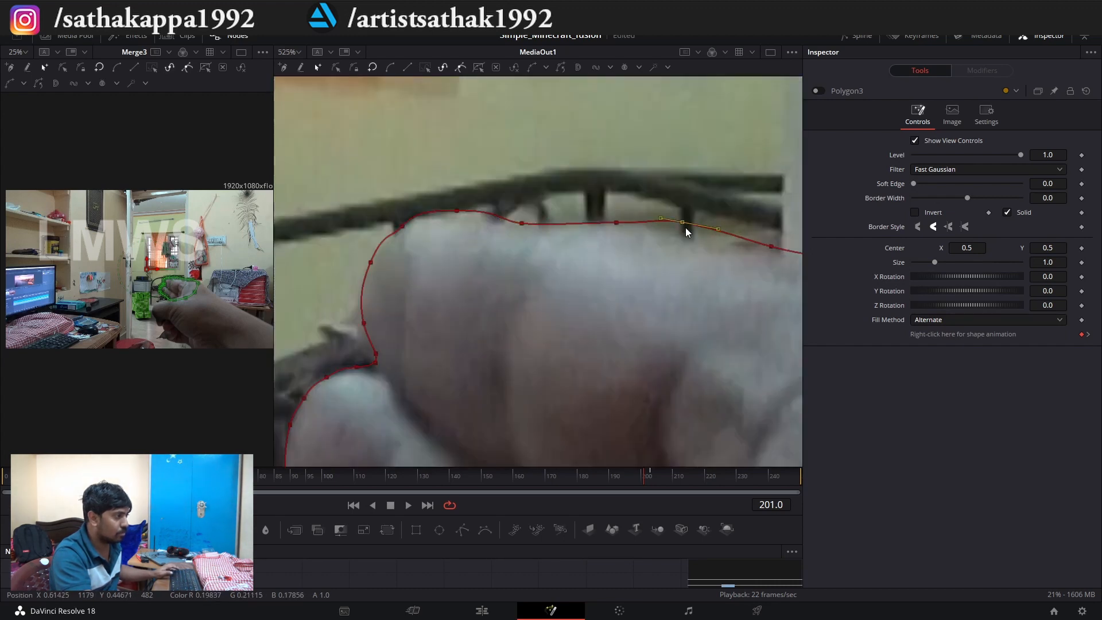
scroll(514, 229, "down", 3)
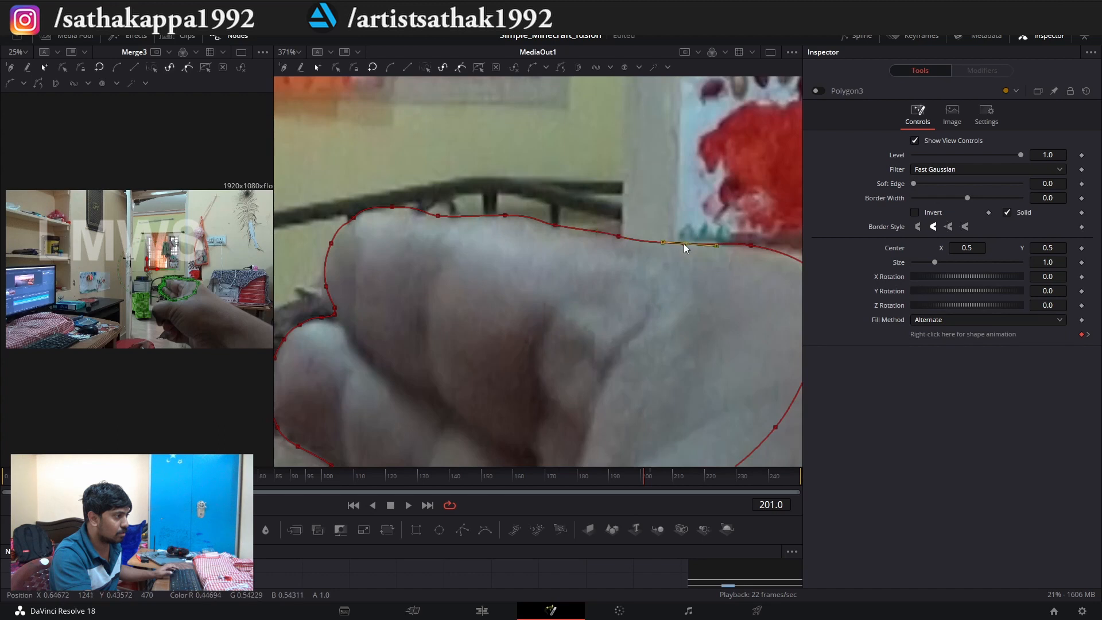
scroll(684, 243, "down", 2)
Go to frame 200 and refit the outline points around the notch and along the hand's top edge.
left_click(641, 476)
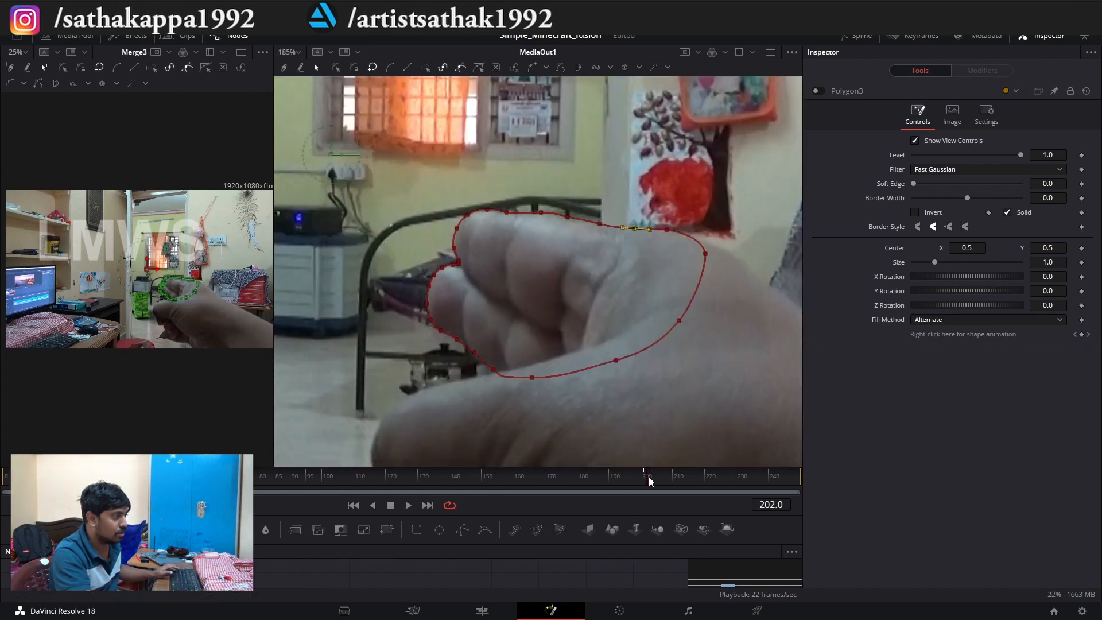
key("ctrl+a")
scroll(468, 253, "up", 5)
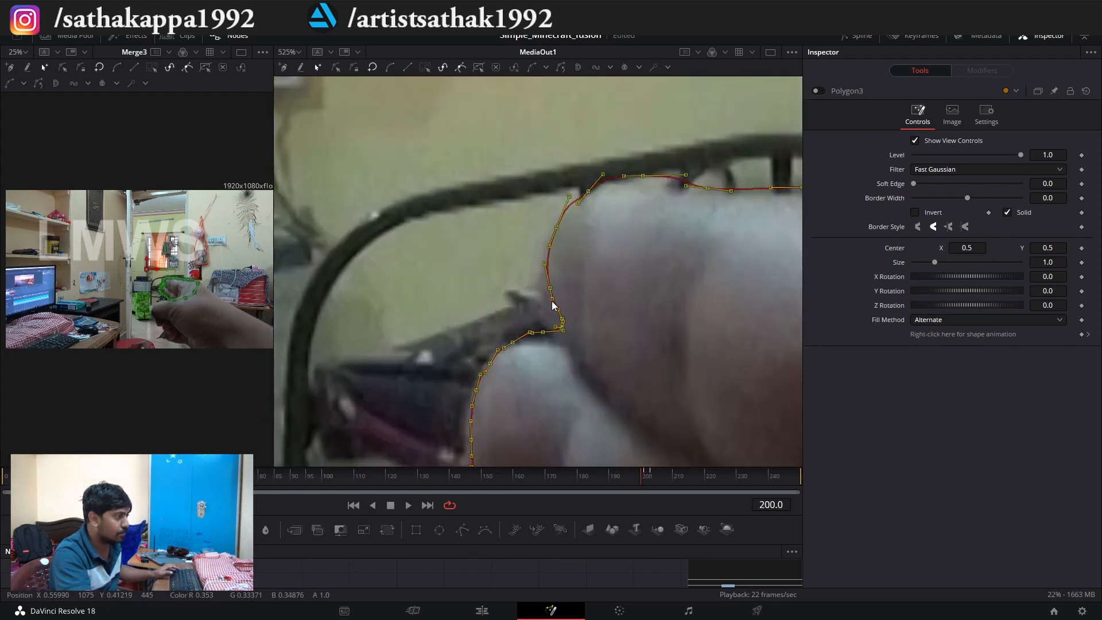
scroll(507, 302, "down", 7)
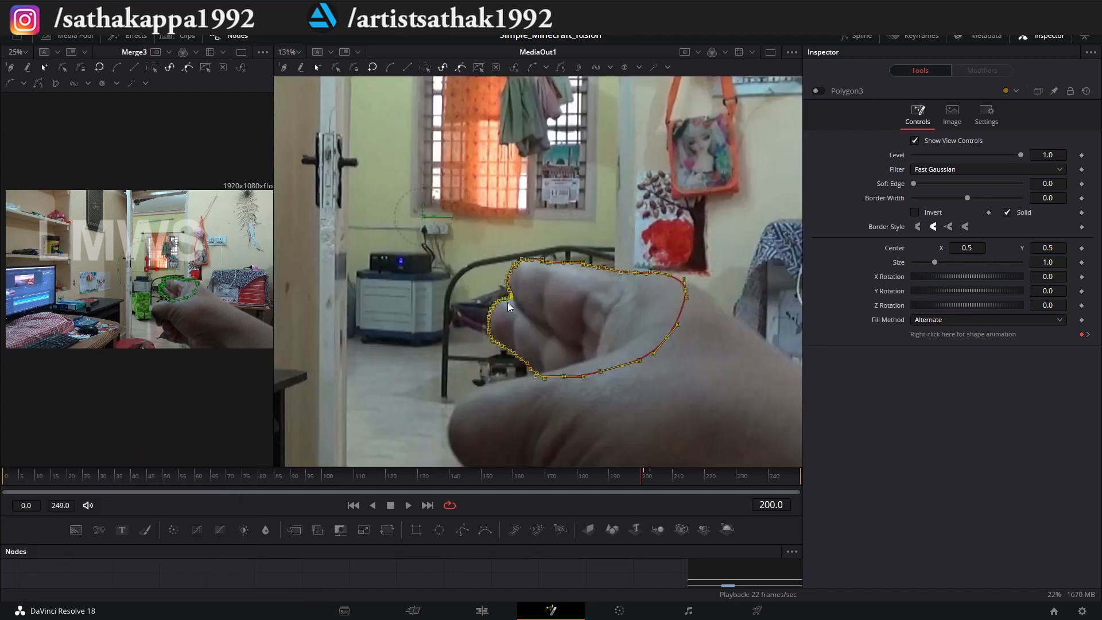
left_click(509, 299)
scroll(508, 302, "up", 8)
left_click(546, 325)
scroll(624, 281, "down", 3)
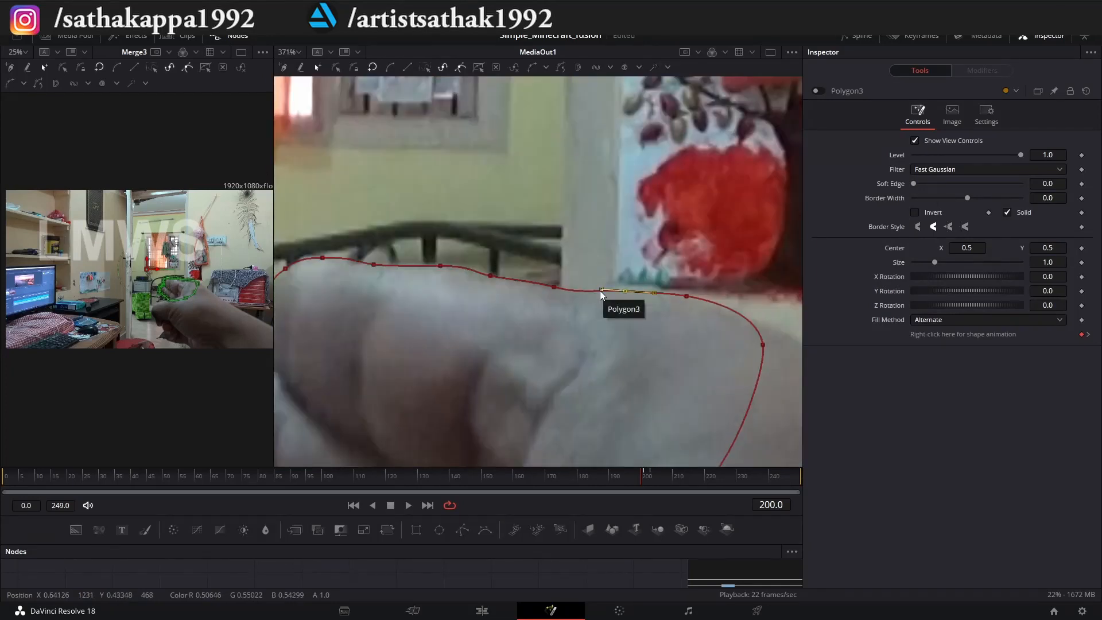
scroll(601, 291, "down", 3)
scroll(384, 316, "up", 6)
scroll(390, 310, "down", 3)
Go to frame 199 and shift the whole outline to match the hand.
left_click(637, 475)
scroll(400, 283, "up", 3)
scroll(390, 236, "down", 3)
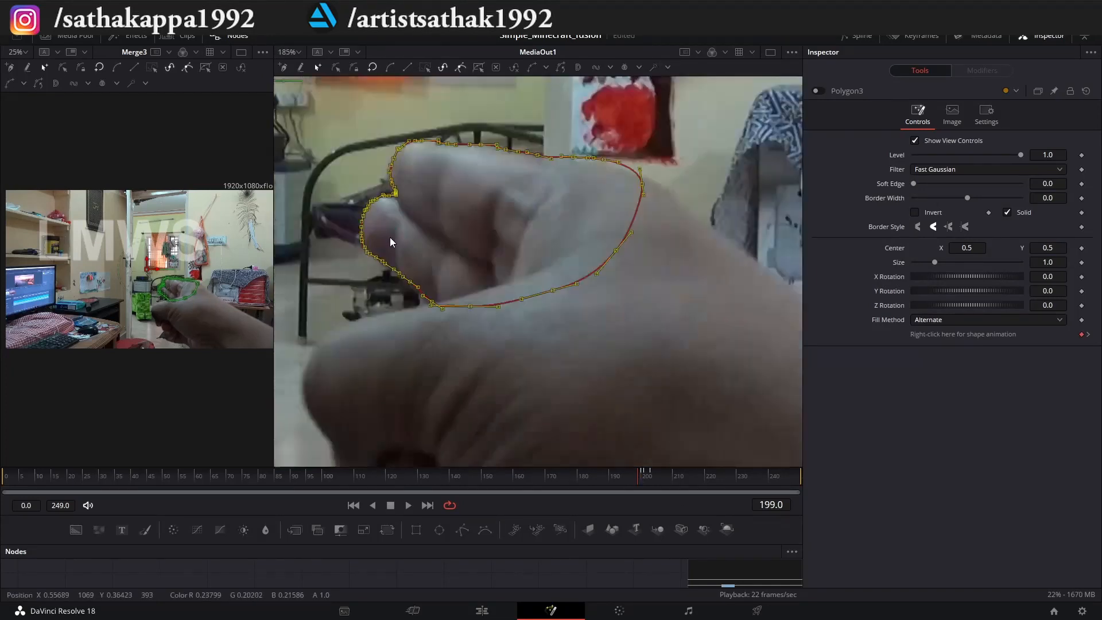
scroll(456, 287, "up", 5)
scroll(634, 232, "down", 3)
scroll(518, 253, "up", 3)
scroll(518, 254, "down", 3)
scroll(553, 340, "up", 4)
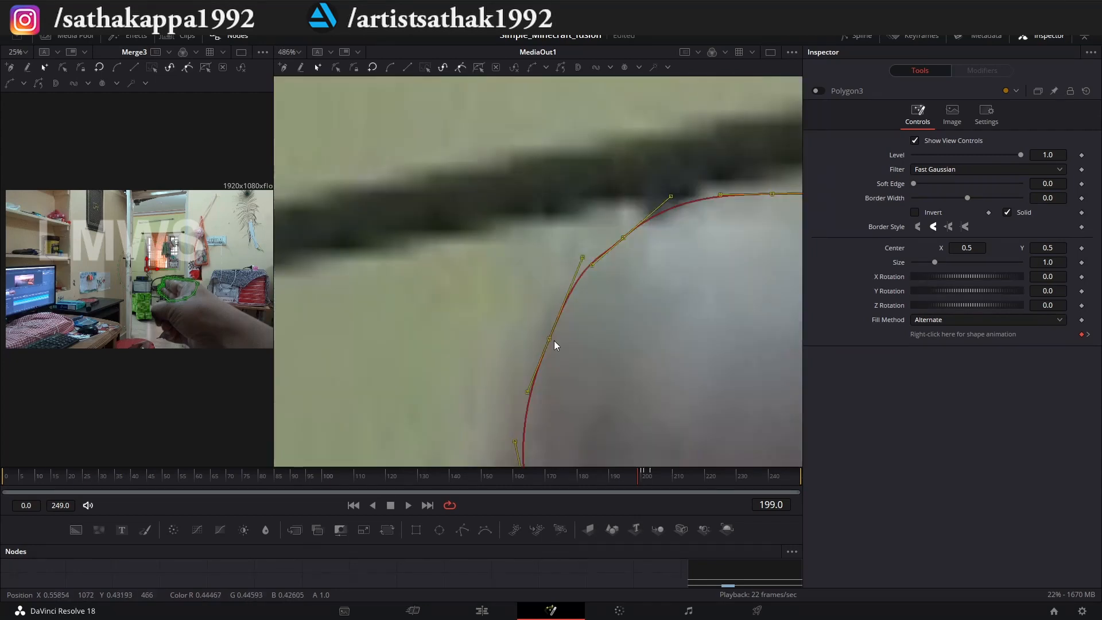
scroll(456, 301, "up", 3)
left_click_drag(443, 285, 459, 272)
left_click_drag(373, 321, 389, 295)
Adjust the individual outline points that are off the hand's edge at frame 199.
scroll(512, 274, "down", 4)
scroll(493, 333, "up", 3)
left_click_drag(490, 261, 485, 246)
left_click_drag(679, 415, 643, 376)
scroll(395, 253, "down", 4)
scroll(443, 203, "up", 5)
scroll(468, 292, "down", 5)
Go to frame 197 and move the outline onto the hand's new position.
key("Left")
key("Left")
scroll(407, 284, "up", 5)
left_click_drag(624, 230, 617, 210)
scroll(474, 294, "down", 4)
scroll(483, 290, "up", 4)
Refit the outline points along the lower finger and its bottom corner at frame 197.
left_click(515, 261)
left_click_drag(624, 342, 617, 346)
scroll(614, 350, "down", 2)
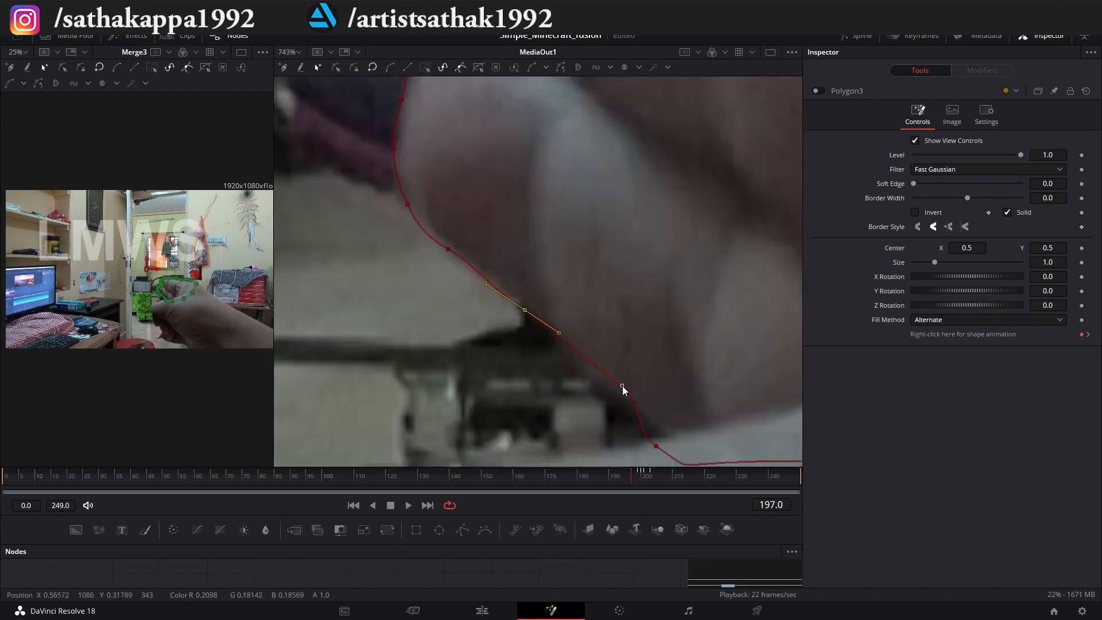
left_click_drag(622, 387, 620, 393)
scroll(608, 396, "down", 3)
scroll(439, 324, "up", 4)
scroll(432, 247, "down", 2)
left_click(433, 174)
scroll(436, 275, "down", 5)
left_click_drag(718, 406, 722, 410)
Go back two frames from frame 197 and refit the outline to the hand.
key("Left")
key("Left")
scroll(418, 253, "up", 5)
left_click_drag(444, 252, 480, 235)
scroll(482, 247, "down", 4)
scroll(436, 287, "up", 4)
scroll(597, 297, "down", 4)
scroll(596, 298, "down", 4)
Go to frame 196 and refit the outline points around the notch and the lower finger.
left_click(628, 475)
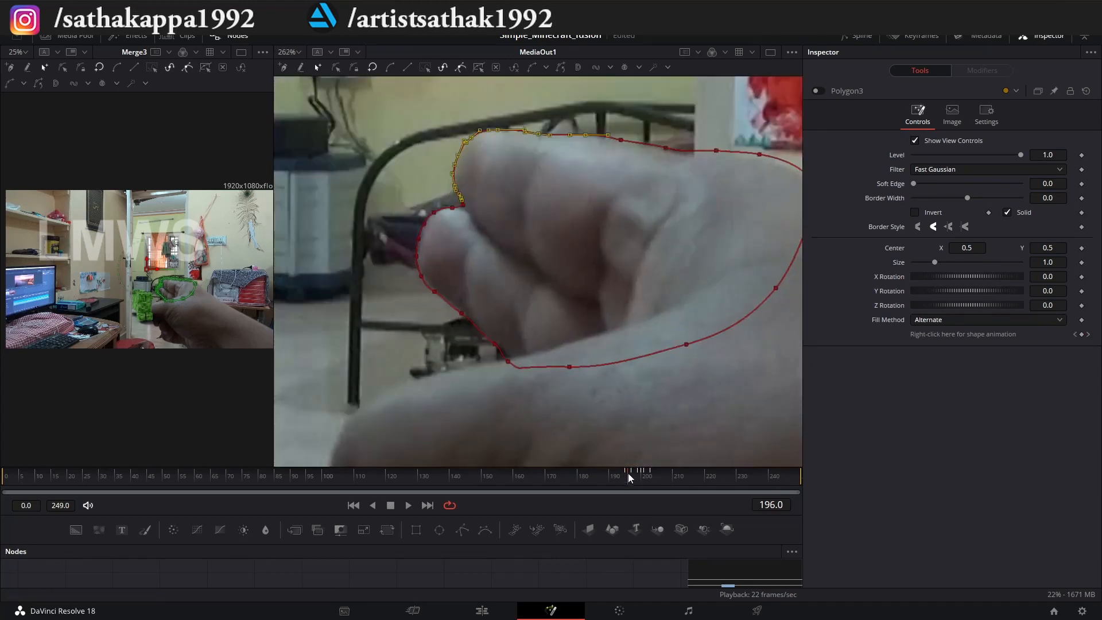
scroll(402, 253, "up", 5)
scroll(620, 378, "down", 4)
scroll(373, 313, "up", 4)
scroll(474, 322, "up", 3)
left_click(684, 207)
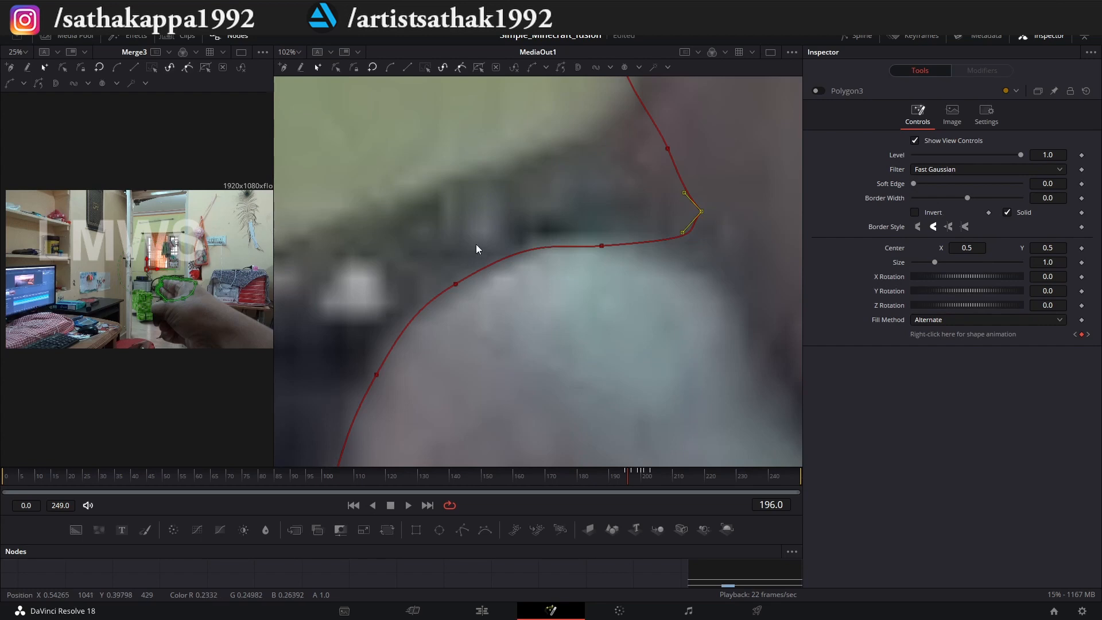
scroll(477, 244, "down", 4)
left_click_drag(554, 391, 551, 401)
scroll(551, 396, "down", 5)
Go to frame 193, select all outline points, and shift the outline to match the hand.
left_click(619, 476)
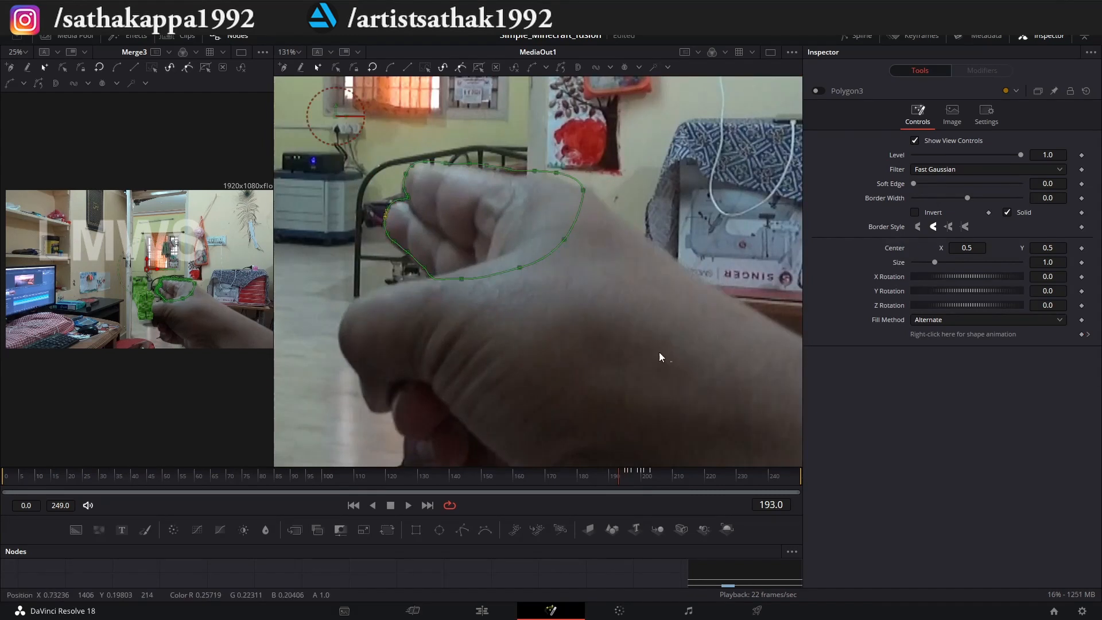
scroll(419, 253, "up", 5)
key("ctrl+a")
left_click_drag(415, 254, 411, 258)
scroll(459, 321, "down", 2)
Go to frame 191, shift the whole outline onto the hand, and refit the points at the notch.
left_click(612, 475)
scroll(446, 250, "up", 2)
left_click_drag(462, 231, 463, 276)
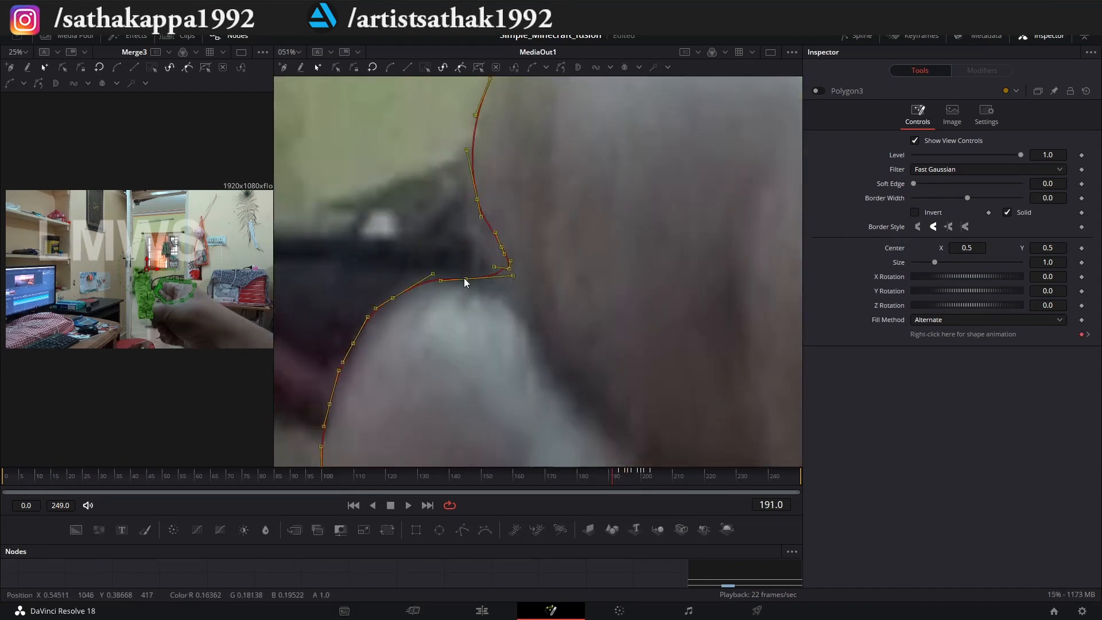
scroll(466, 280, "down", 1)
left_click(481, 293)
left_click(471, 300)
scroll(474, 302, "up", 2)
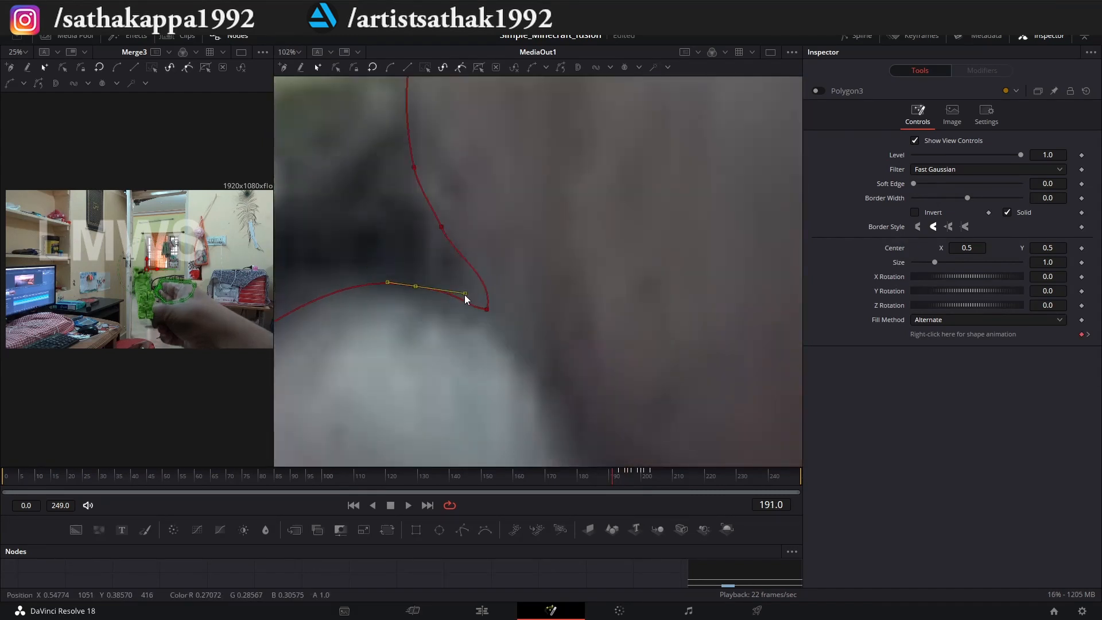
scroll(465, 296, "down", 4)
Adjust the outline points around the lower finger and along the hand's top edge at frame 191.
left_click_drag(435, 211, 598, 410)
left_click(385, 271)
scroll(401, 258, "down", 2)
scroll(516, 126, "up", 2)
left_click(529, 114)
scroll(422, 150, "up", 1)
left_click(421, 150)
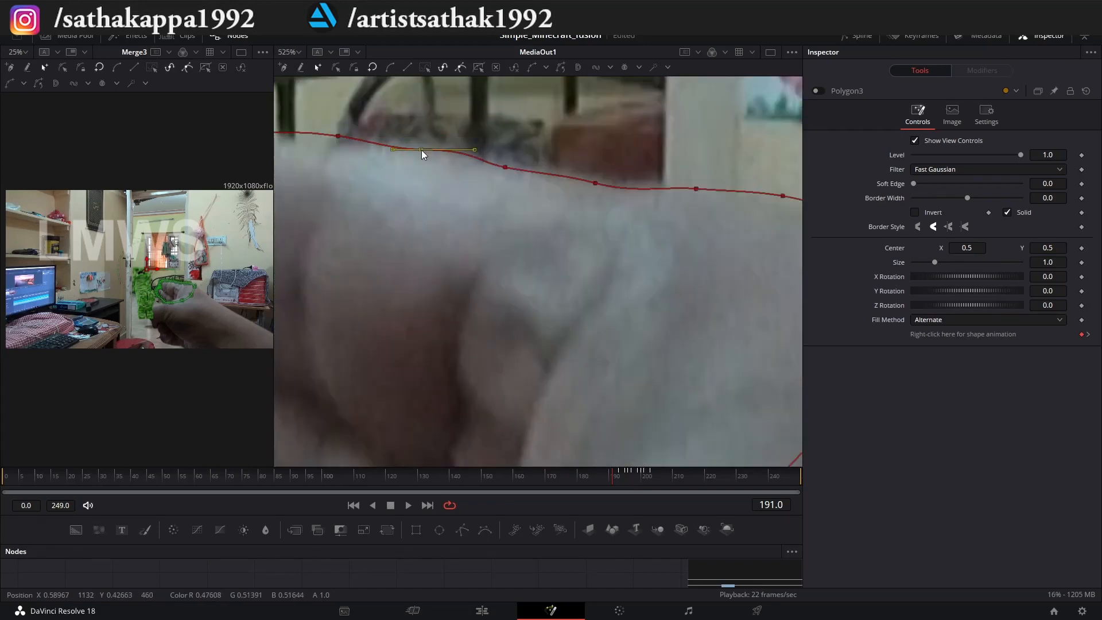
scroll(376, 301, "down", 6)
scroll(439, 198, "up", 2)
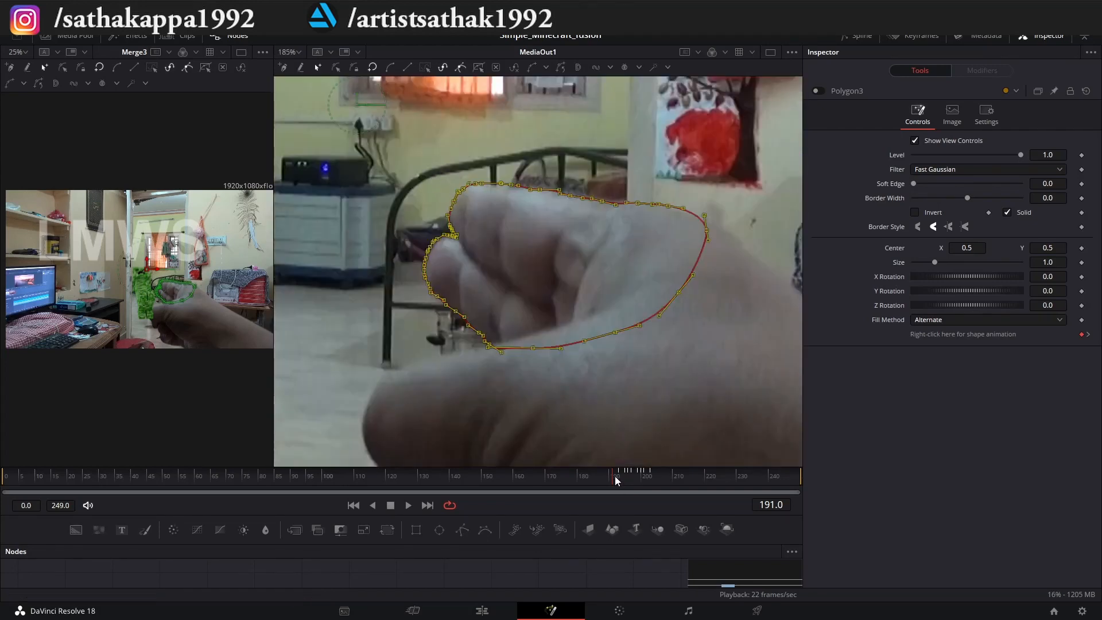
Go one frame past frame 191 and match the whole outline to the hand.
left_click(614, 477)
scroll(433, 228, "up", 6)
scroll(363, 318, "down", 6)
scroll(361, 367, "up", 4)
Go to frame 190 and refit the outline points around the lower finger.
key("Left")
key("Left")
scroll(507, 304, "down", 5)
scroll(440, 291, "up", 6)
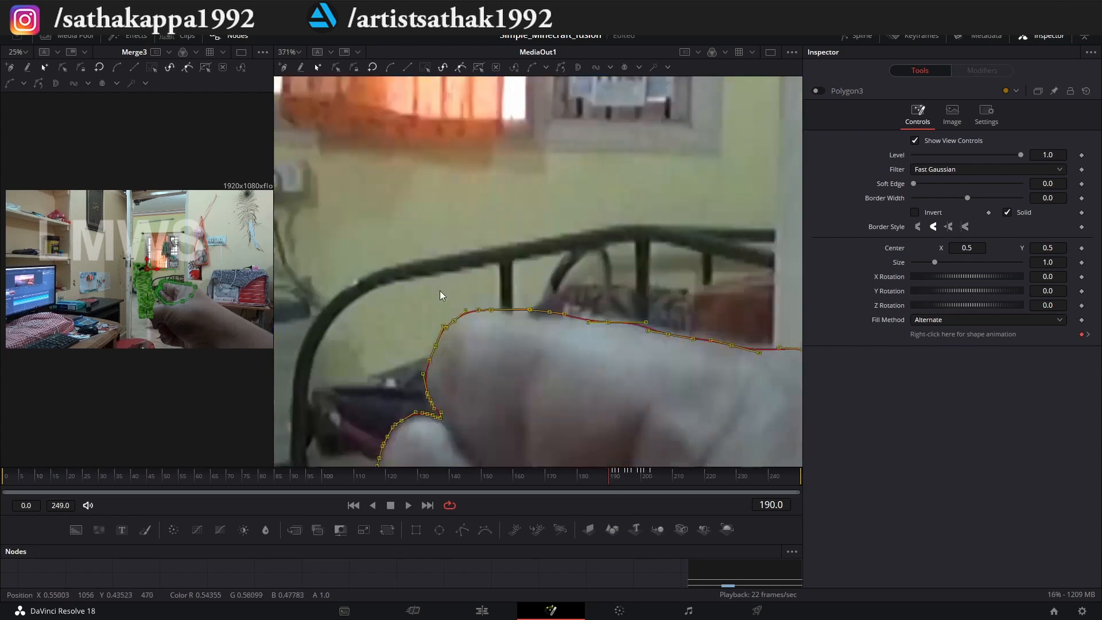
left_click(435, 218)
scroll(443, 260, "down", 6)
scroll(454, 299, "up", 4)
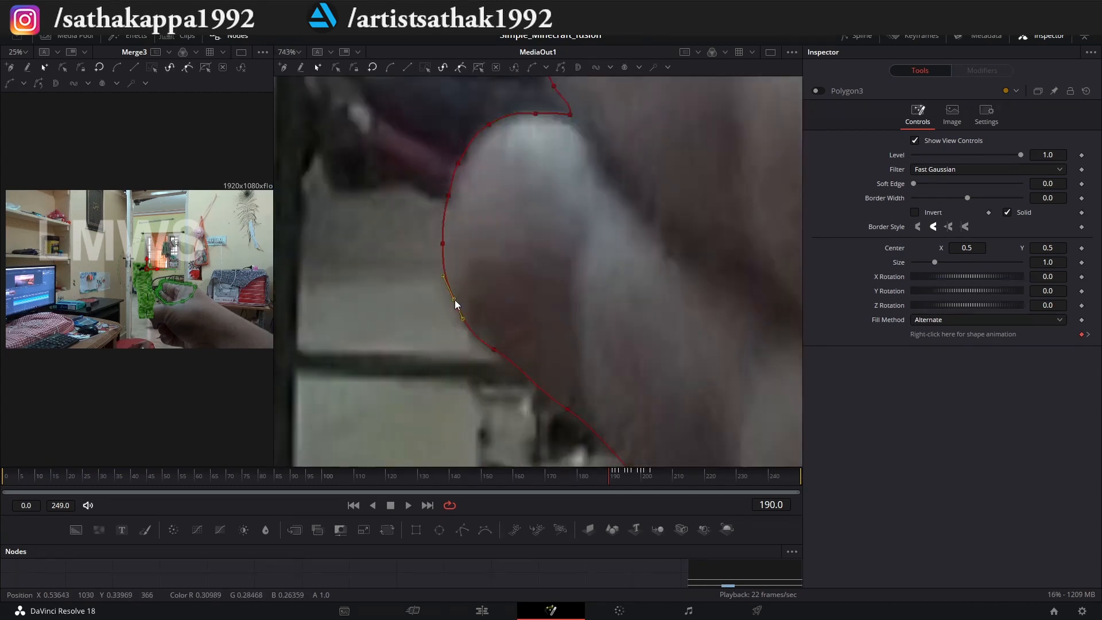
scroll(454, 299, "down", 4)
Go to frame 189, select all outline points, and match the outline to the hand and lower finger.
key("Left")
left_click_drag(361, 174, 684, 401)
scroll(460, 307, "up", 6)
scroll(460, 306, "down", 4)
left_click_drag(398, 384, 392, 388)
left_click(410, 429)
Adjust the outline points along the hand's top edge at frame 189.
scroll(409, 429, "down", 4)
scroll(498, 254, "up", 6)
left_click(433, 243)
left_click_drag(497, 243, 498, 254)
left_click(534, 264)
scroll(534, 264, "down", 6)
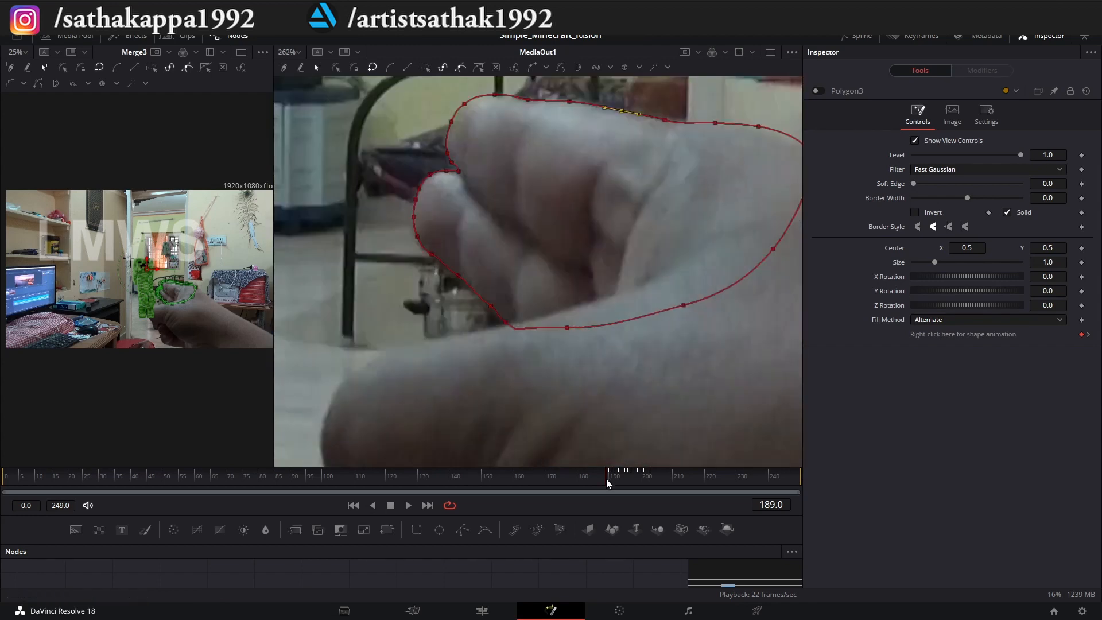
Go to frame 188, select all outline points, and shift the outline to match the hand.
left_click(603, 479)
scroll(350, 244, "down", 2)
left_click_drag(349, 119, 696, 330)
scroll(407, 198, "up", 8)
left_click_drag(505, 177, 559, 130)
scroll(559, 130, "down", 6)
Refit the outline at the lower finger's bottom corner, the notch, and the upper fingertip at frame 188.
scroll(604, 419, "up", 6)
left_click(499, 372)
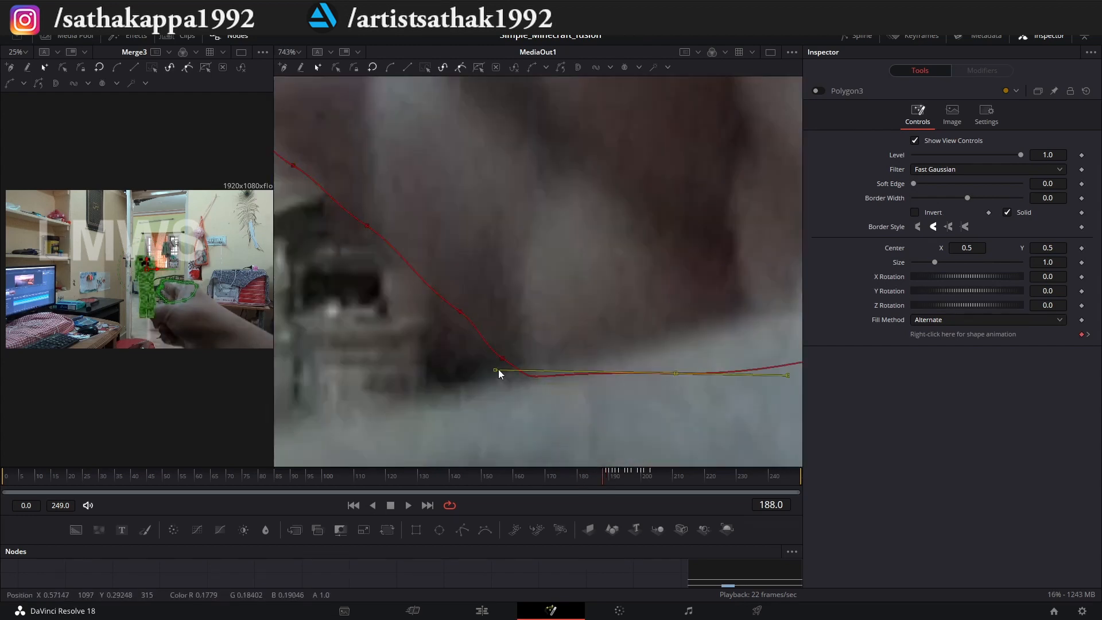
scroll(505, 372, "down", 5)
scroll(506, 280, "up", 6)
scroll(550, 212, "down", 2)
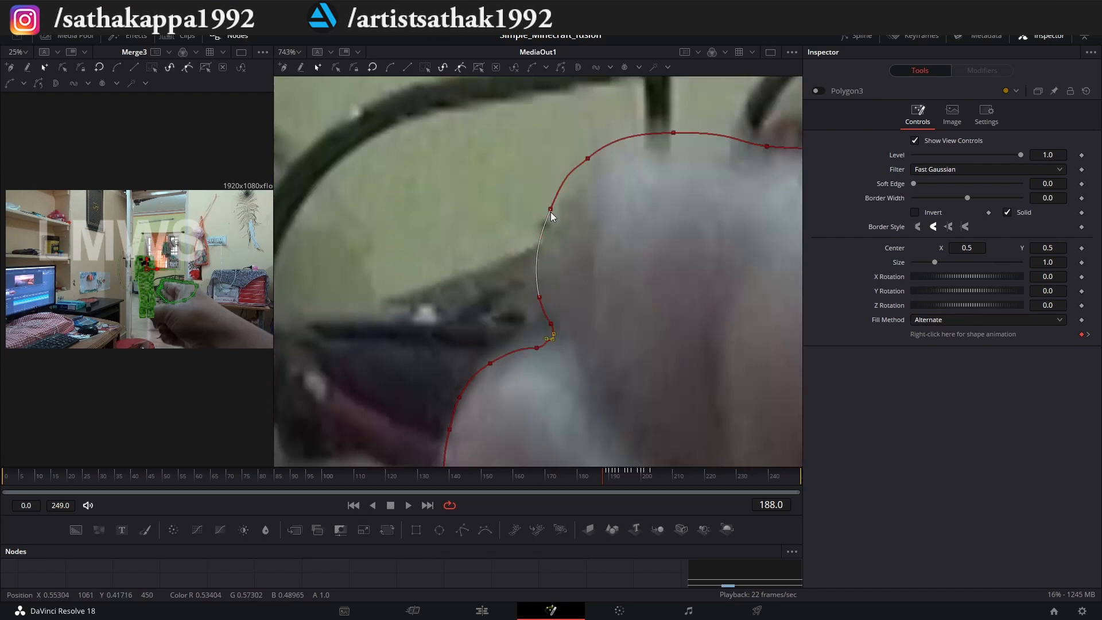
left_click_drag(673, 133, 443, 182)
scroll(546, 192, "down", 8)
Jump back to frame 170, select all outline points, and shift the outline to match the hand.
left_click_drag(602, 479, 545, 528)
left_click_drag(434, 166, 763, 384)
scroll(510, 251, "up", 3)
left_click_drag(462, 152, 477, 216)
scroll(476, 216, "up", 3)
Refit the outline points down the upper finger's side, through the notch, and along the lower finger at frame 170.
left_click(497, 383)
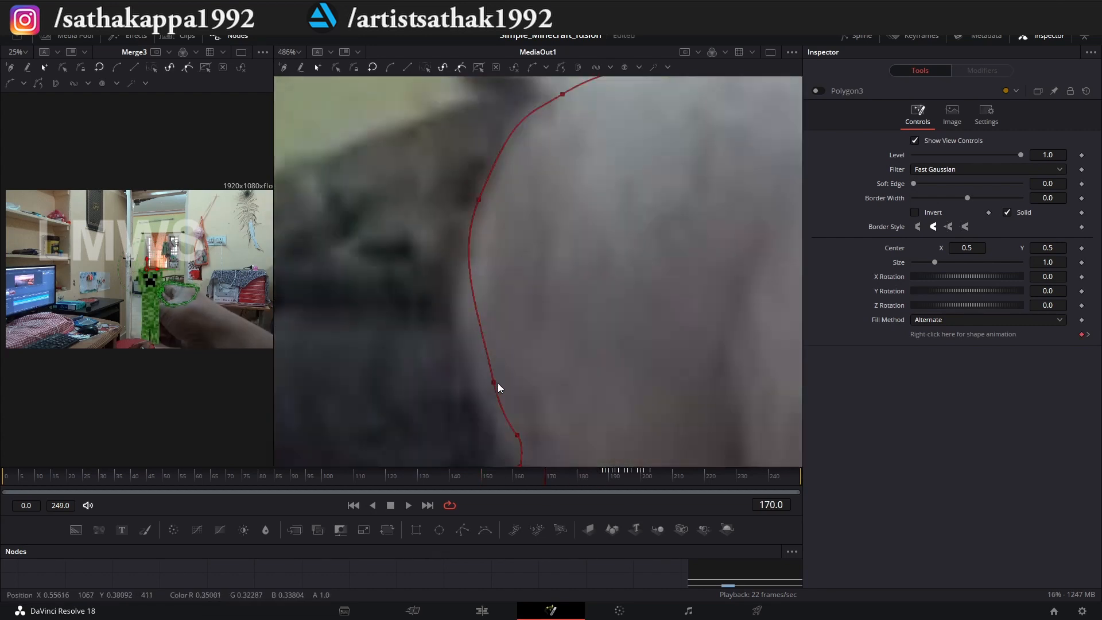
left_click(517, 438)
left_click_drag(527, 457, 529, 371)
scroll(505, 378, "down", 2)
left_click_drag(453, 425, 437, 197)
left_click(489, 384)
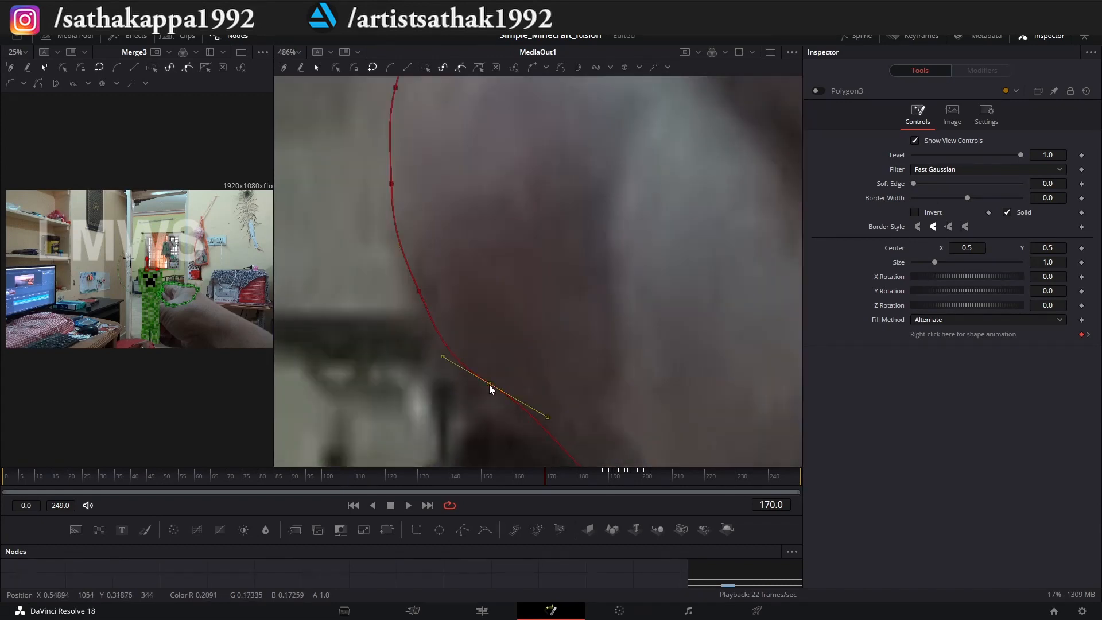
left_click(527, 186)
scroll(527, 185, "down", 4)
Adjust the outline points along the hand's top edge and at the upper fingertip at frame 170.
left_click_drag(551, 189, 449, 448)
left_click(565, 219)
left_click_drag(467, 245, 461, 233)
left_click_drag(688, 247, 558, 259)
left_click_drag(649, 254, 651, 239)
left_click_drag(769, 275, 503, 222)
left_click_drag(628, 273, 656, 239)
left_click_drag(757, 276, 477, 210)
left_click_drag(490, 215, 503, 204)
left_click_drag(615, 227, 614, 246)
scroll(614, 246, "down", 6)
scroll(488, 236, "up", 4)
left_click_drag(317, 213, 324, 220)
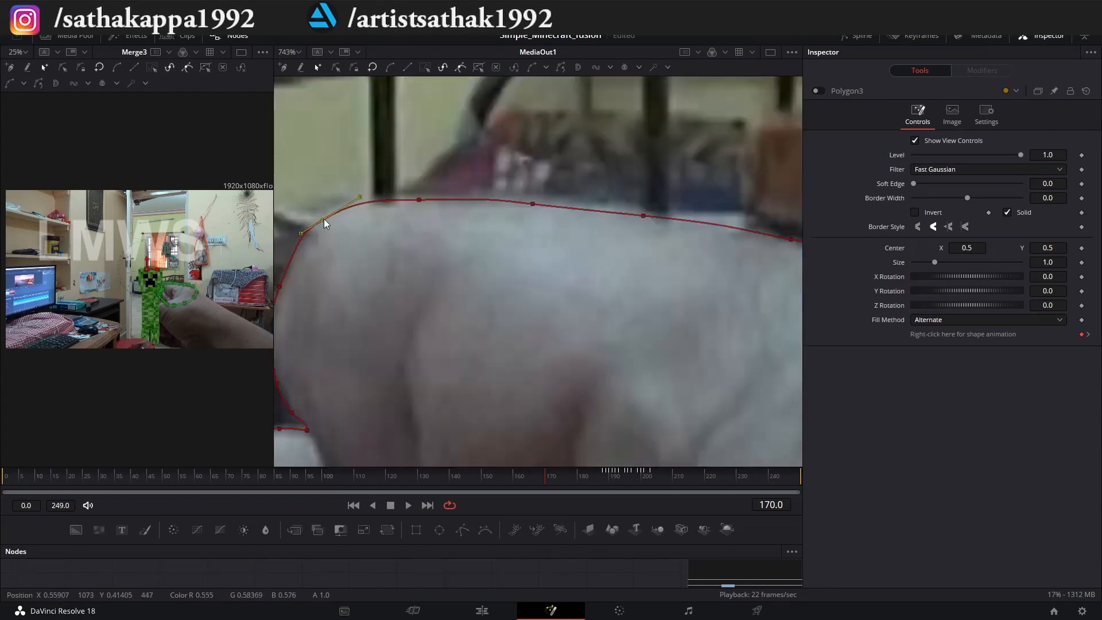
Move to frame 172, select all outline points, and shift the outline to match the hand.
scroll(344, 230, "down", 3)
left_click_drag(545, 476, 551, 476)
scroll(402, 270, "up", 3)
key("ctrl+a")
left_click_drag(486, 306, 466, 309)
Refit the outline points around the fingertips and along the lower finger at frame 172.
scroll(477, 304, "down", 3)
left_click(497, 218)
left_click_drag(488, 356, 478, 262)
left_click(461, 296)
left_click_drag(517, 402, 438, 305)
left_click(460, 352)
scroll(532, 329, "up", 4)
left_click_drag(547, 318, 552, 314)
Adjust the remaining outline points along the hand's edge at frame 172.
scroll(691, 343, "down", 2)
left_click(635, 314)
left_click_drag(691, 343, 738, 349)
left_click_drag(304, 270, 661, 284)
left_click(660, 285)
Advance to frame 174, select all outline points, and shift the outline onto the hand's new position.
scroll(574, 258, "down", 4)
key("Right")
key("Right")
scroll(471, 224, "up", 6)
key("ctrl+a")
left_click_drag(484, 244, 475, 253)
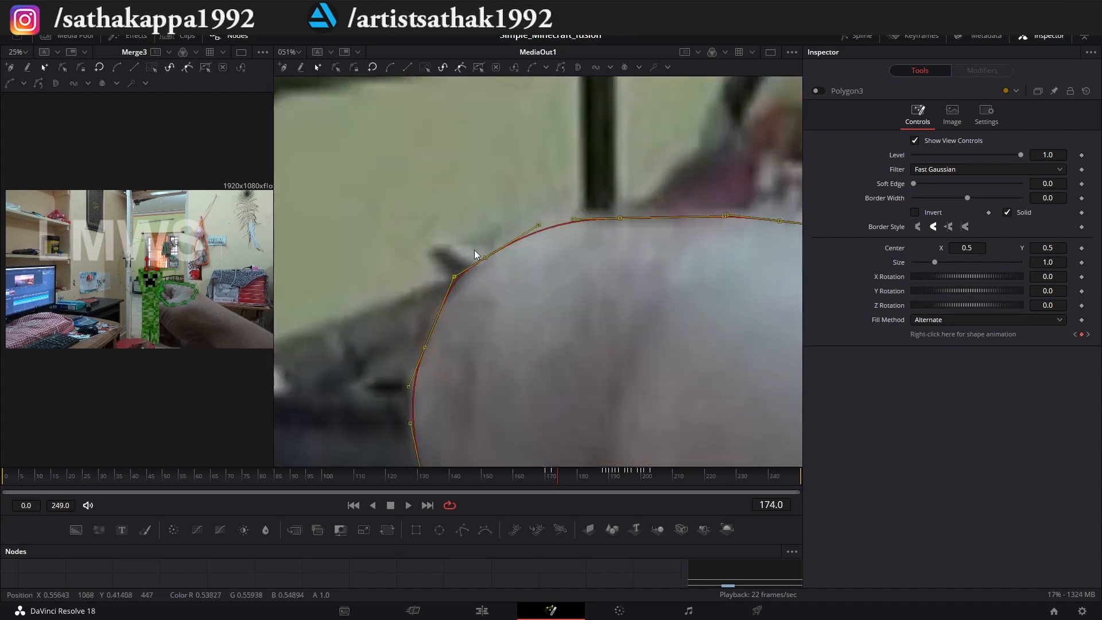
Refit the outline points at the upper fingertip and down the side of the fingers at frame 174.
scroll(493, 205, "up", 2)
scroll(492, 229, "down", 3)
left_click(488, 245)
left_click_drag(494, 305, 490, 307)
left_click_drag(476, 402, 450, 170)
left_click_drag(421, 288, 413, 244)
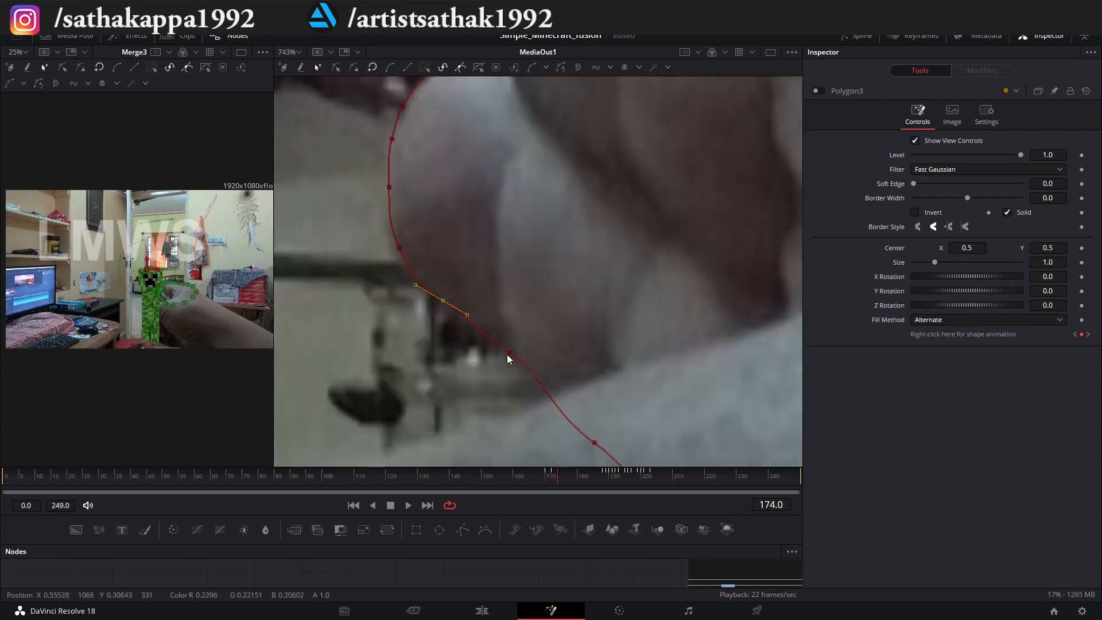
Adjust the outline points under the lower finger and along the hand's top edge at frame 174.
left_click(508, 355)
left_click_drag(453, 144, 494, 367)
left_click(444, 305)
left_click(525, 196)
scroll(610, 198, "down", 2)
left_click_drag(610, 197, 508, 192)
Move to frame 176, select all outline points, and shift the outline to follow the hand.
left_click_drag(559, 478, 564, 477)
key("ctrl+a")
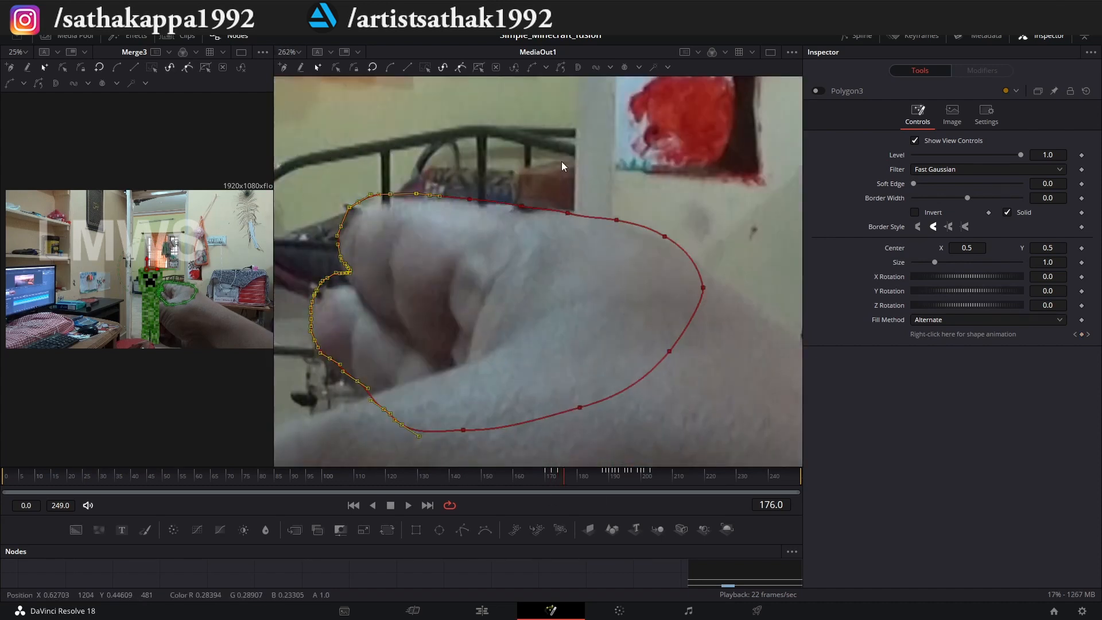
scroll(339, 255, "up", 6)
left_click_drag(430, 373, 434, 378)
Refit the outline points along the fingers' outer side at frame 176.
scroll(434, 377, "down", 4)
scroll(413, 448, "up", 5)
left_click(501, 357)
left_click_drag(501, 195, 505, 368)
scroll(505, 321, "up", 4)
left_click(511, 308)
Adjust the outline points at the upper fingertip and along the hand's top edge at frame 176.
scroll(511, 308, "down", 4)
left_click(608, 254)
left_click_drag(706, 270, 676, 242)
left_click(778, 244)
left_click_drag(585, 259, 290, 257)
left_click(684, 297)
Advance to frame 178, select all outline points, and shift the outline onto the hand.
scroll(684, 296, "down", 3)
key("Right")
key("Right")
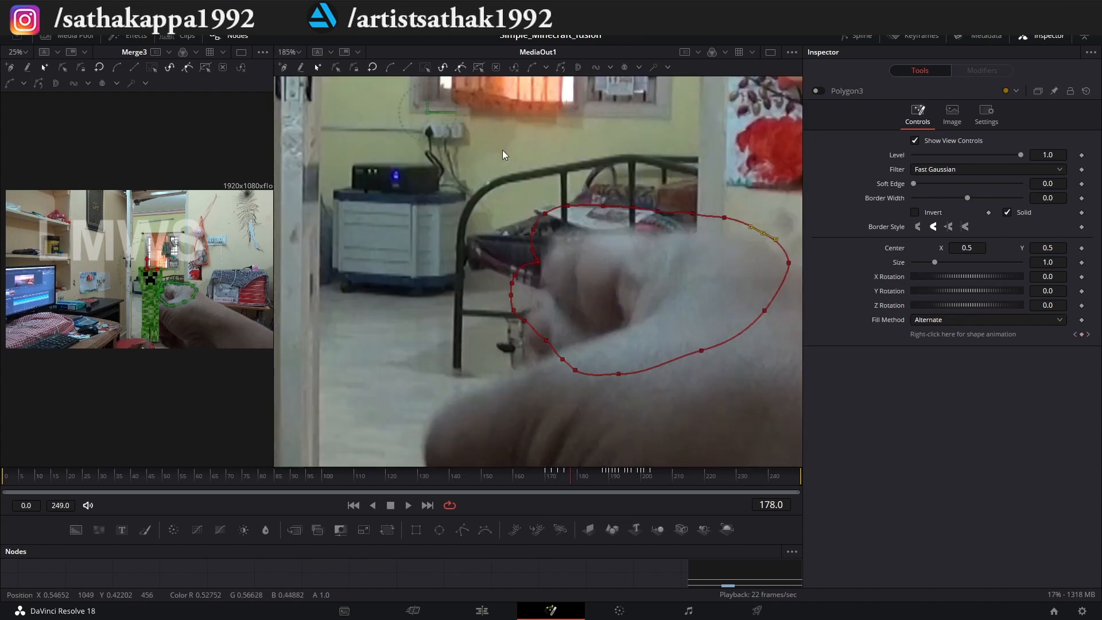
key("ctrl+a")
scroll(502, 229, "up", 3)
left_click_drag(488, 207, 504, 232)
scroll(494, 241, "down", 1)
Refit the outline points down the lower finger's outer side to its underside at frame 178.
left_click(433, 230)
scroll(435, 185, "up", 5)
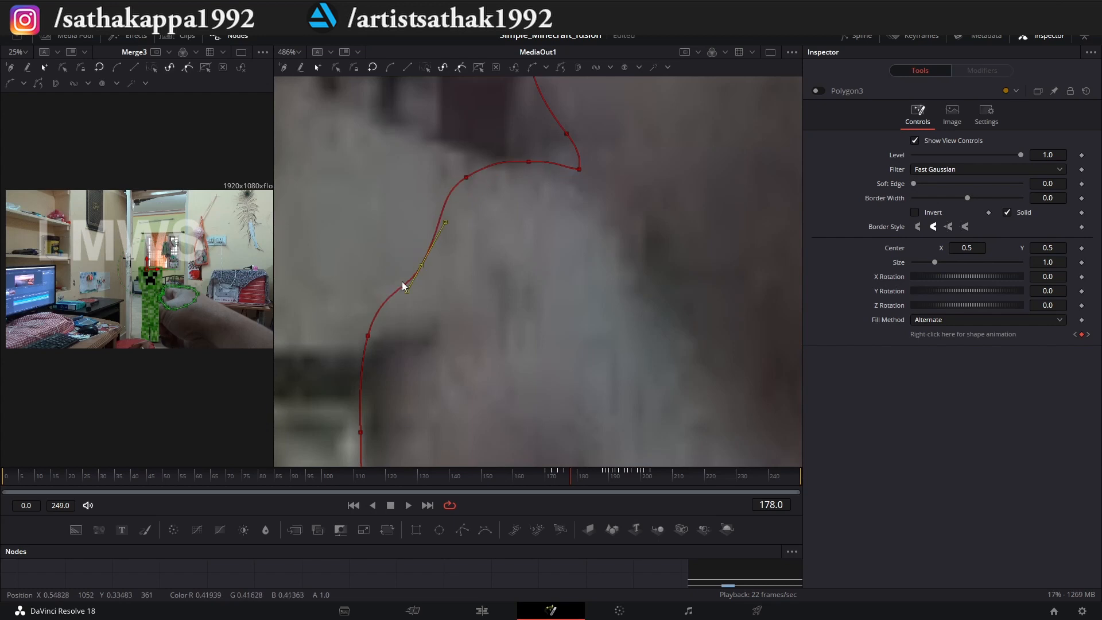
left_click_drag(368, 335, 415, 350)
scroll(364, 430, "down", 1)
left_click_drag(364, 431, 398, 288)
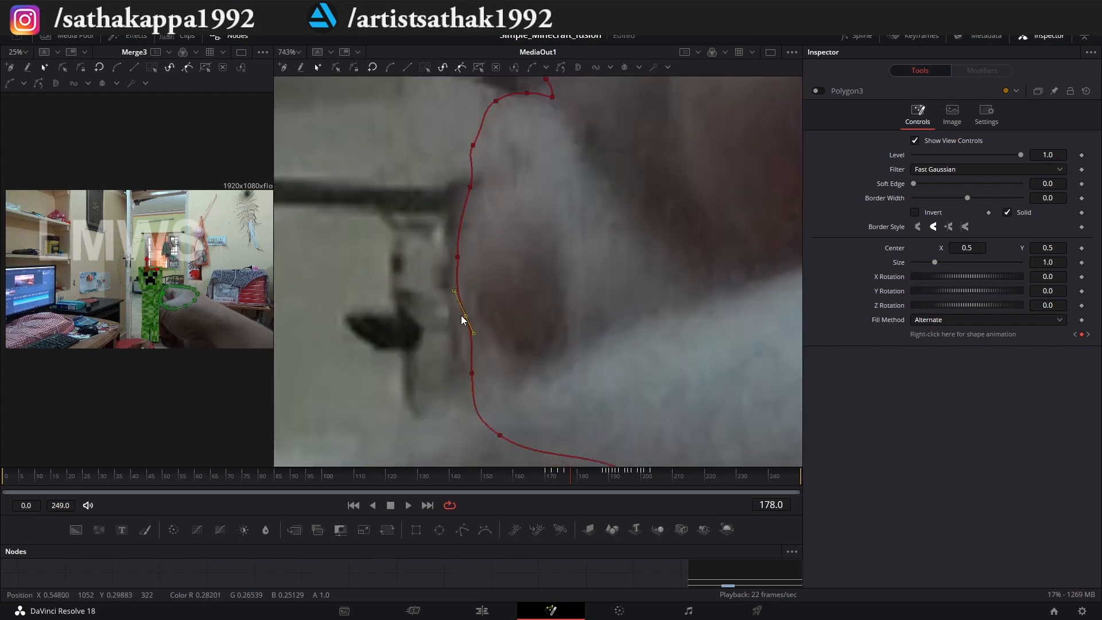
scroll(462, 320, "down", 10)
scroll(509, 215, "up", 10)
scroll(511, 215, "down", 15)
scroll(152, 300, "up", 10)
scroll(494, 303, "up", 8)
left_click_drag(536, 310, 542, 310)
Advance to frame 180 and adjust the outline to follow the hand.
left_click_drag(572, 476, 577, 476)
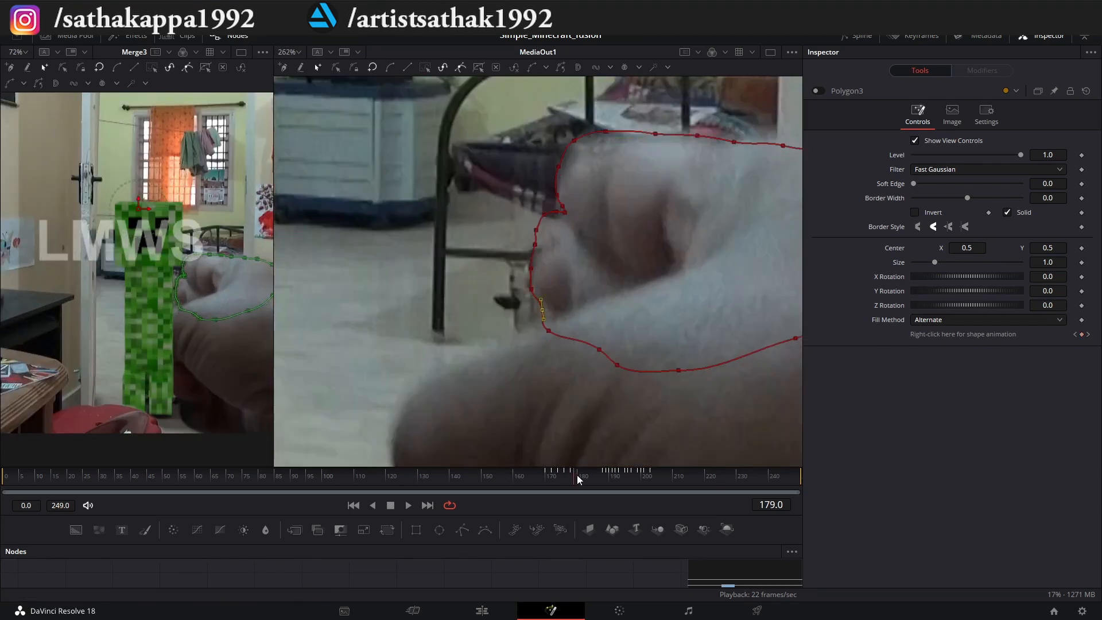
left_click(577, 477)
left_click_drag(508, 321, 501, 329)
Move to frame 182, select all outline points, and move the outline up onto the raised fingers.
left_click(584, 478)
scroll(468, 427, "down", 4)
key("ctrl+a")
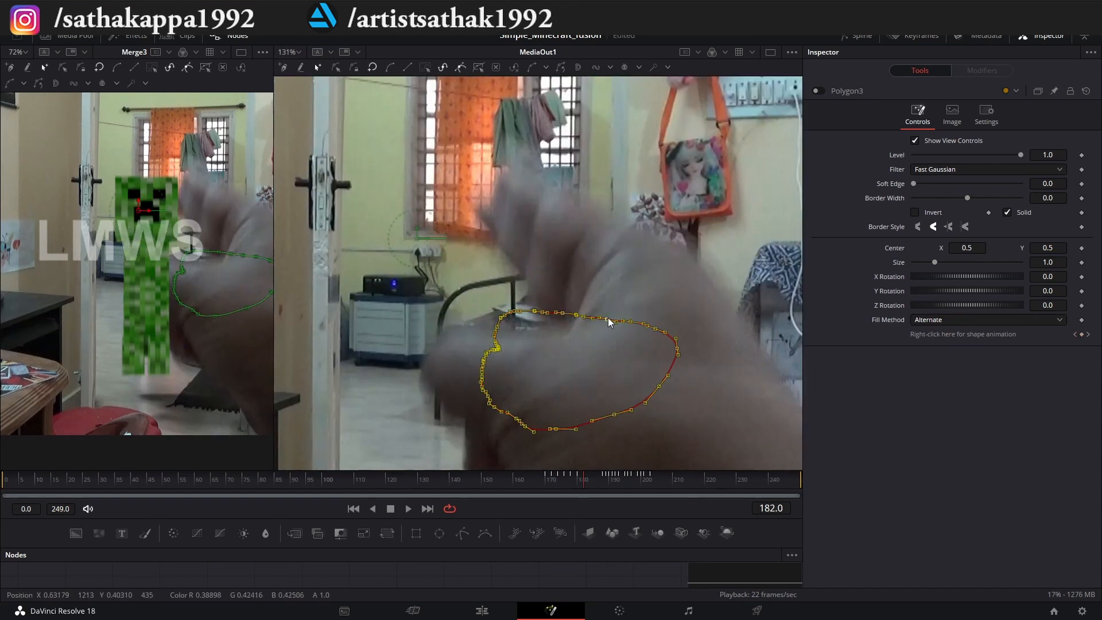
scroll(591, 206, "up", 5)
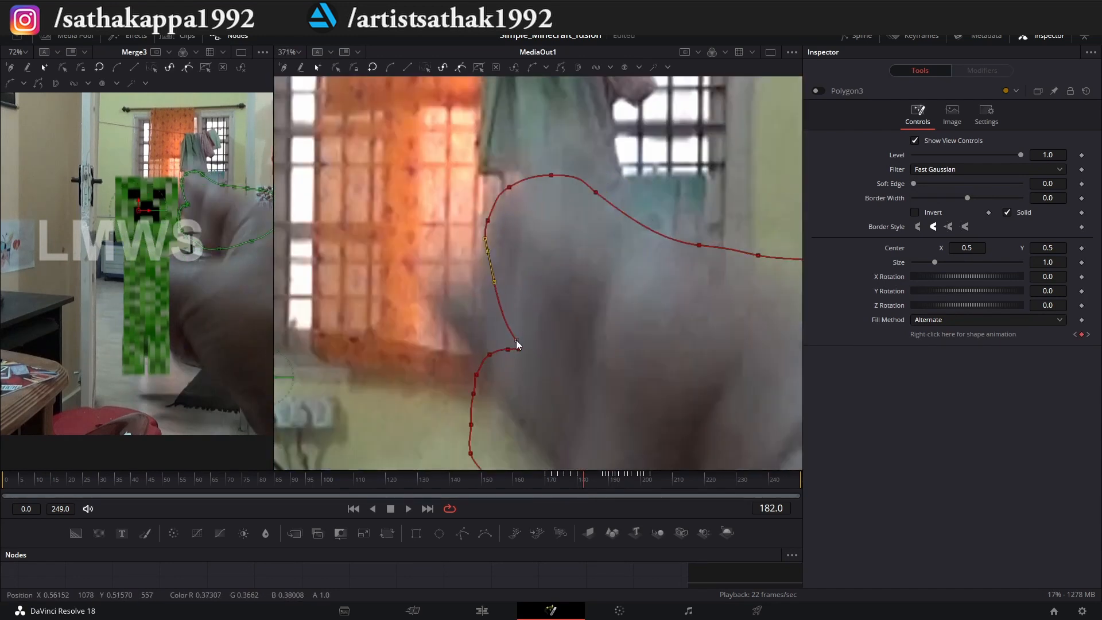
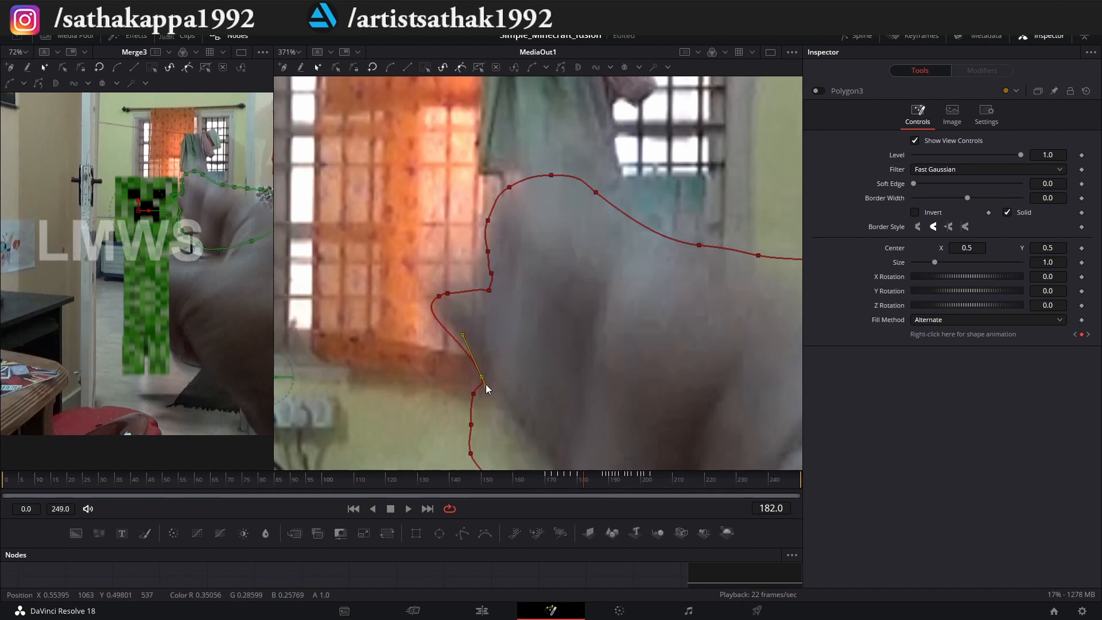
Refit the outline points along the hand's lower outer edge at frame 182.
scroll(491, 374, "up", 2)
left_click_drag(549, 386, 602, 327)
left_click_drag(547, 377, 658, 395)
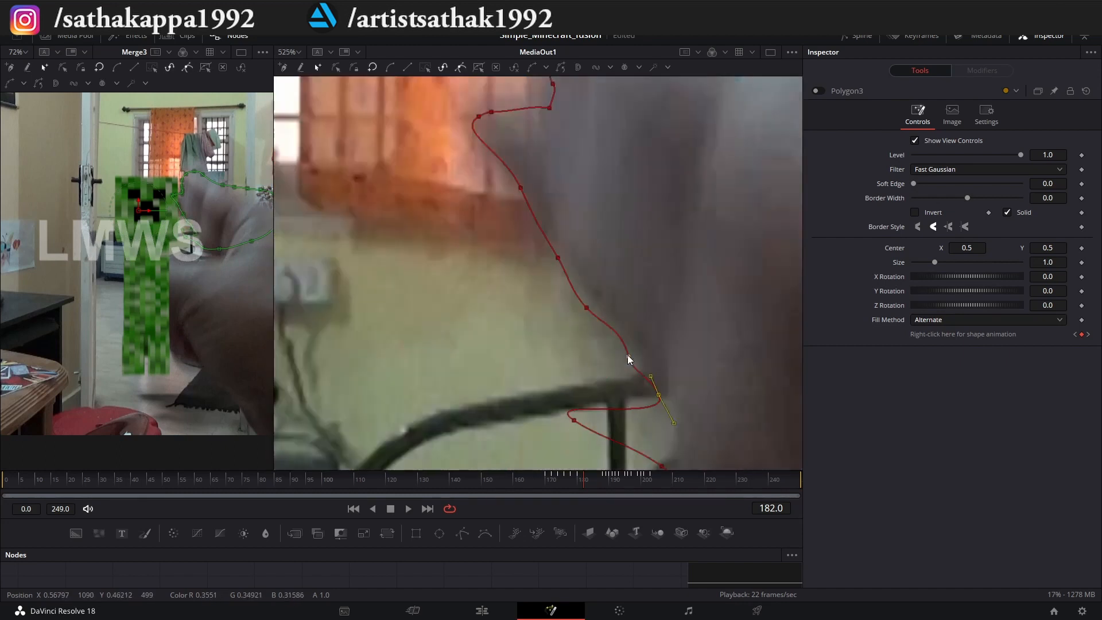
scroll(649, 417, "down", 7)
Go back to frame 152 and fit the outline's upper points around the raised fingers.
left_click(596, 479)
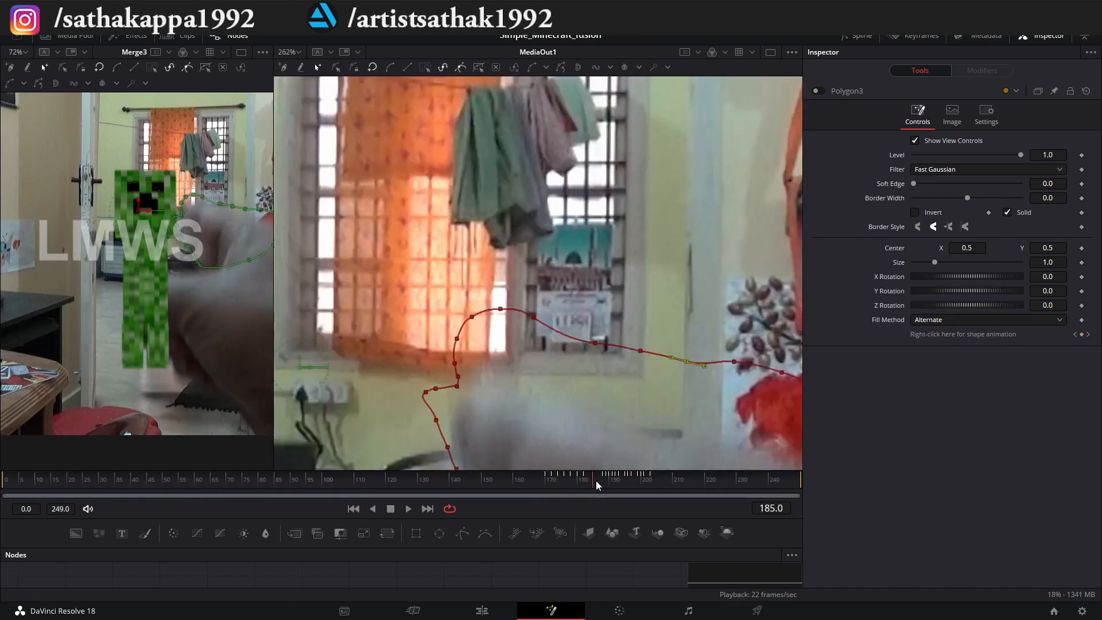
left_click_drag(597, 477, 482, 476)
left_click_drag(497, 323, 499, 275)
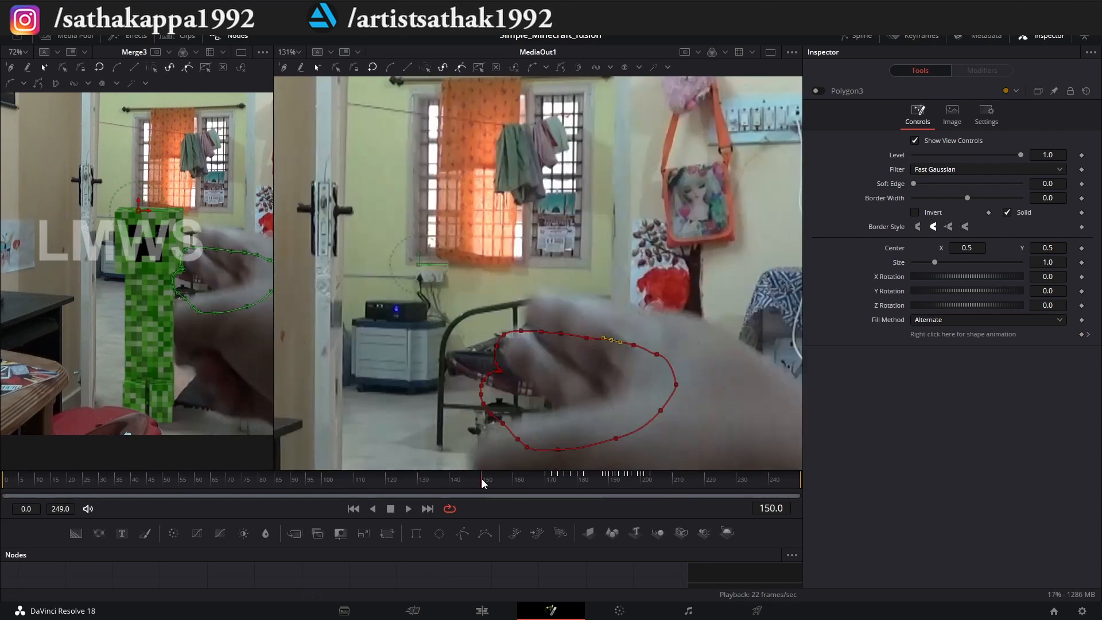
left_click_drag(481, 479, 487, 478)
scroll(525, 333, "up", 2)
left_click_drag(507, 336, 546, 233)
left_click(626, 265)
left_click_drag(548, 337, 638, 241)
left_click_drag(586, 341, 711, 257)
left_click_drag(465, 348, 384, 273)
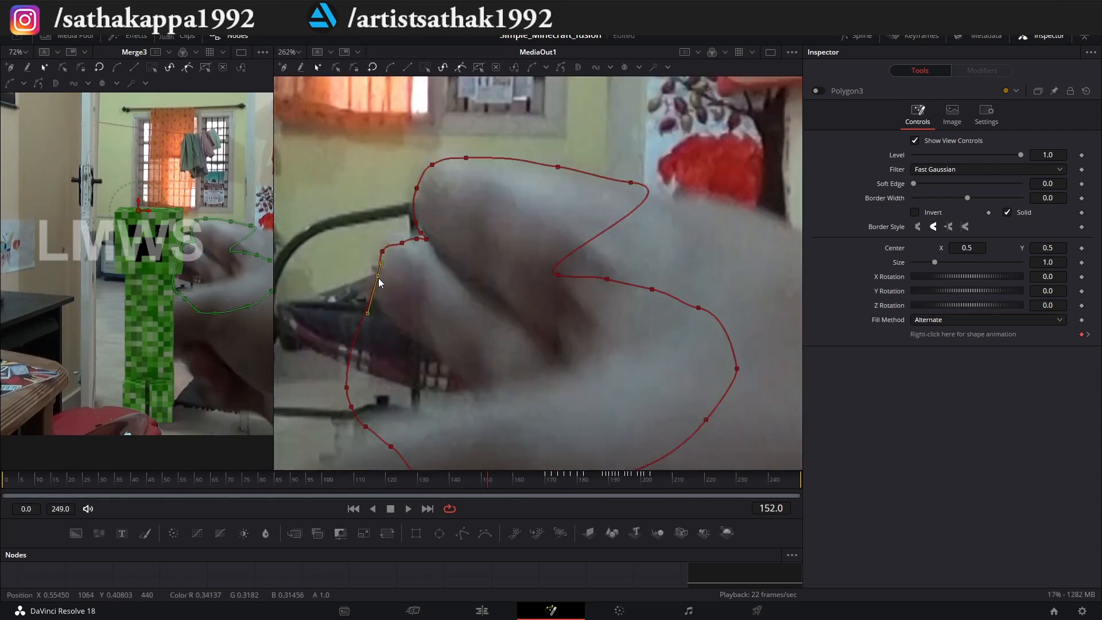
Refit the outline's lower and palm-side points to the fingers and back of the hand at frame 152.
scroll(533, 263, "down", 1)
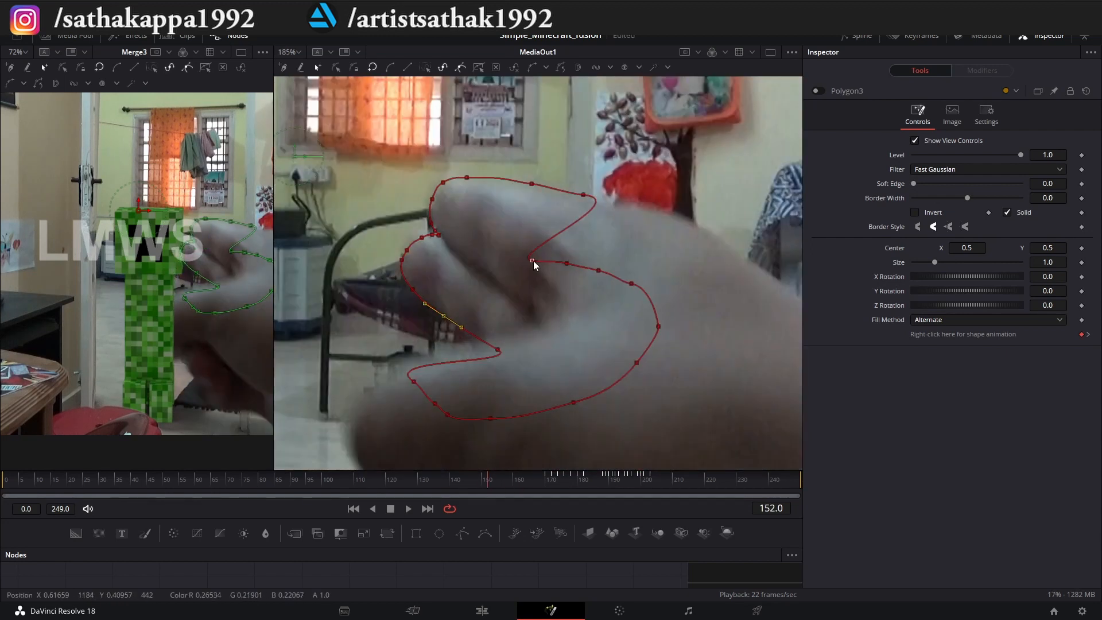
left_click_drag(636, 363, 734, 364)
left_click_drag(659, 327, 726, 303)
left_click_drag(435, 403, 554, 386)
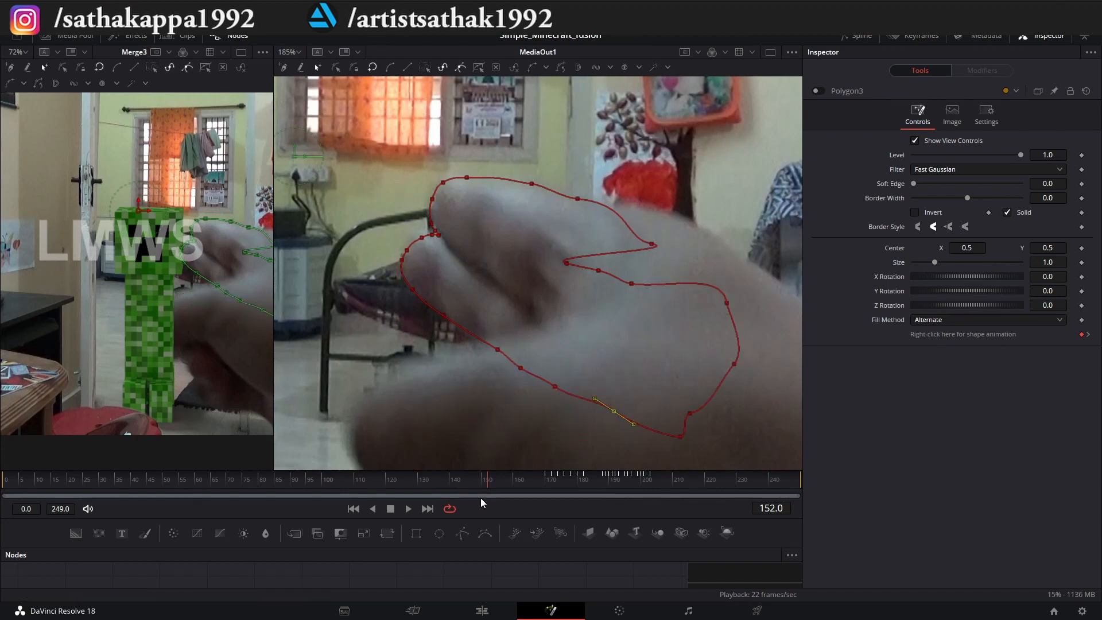
Advance to frame 154 and fit the outline along the upper fingers and across the back of the hand.
key("Right")
key("Right")
left_click_drag(370, 338, 474, 167)
left_click_drag(439, 185, 424, 159)
left_click_drag(522, 185, 508, 153)
left_click_drag(567, 200, 577, 174)
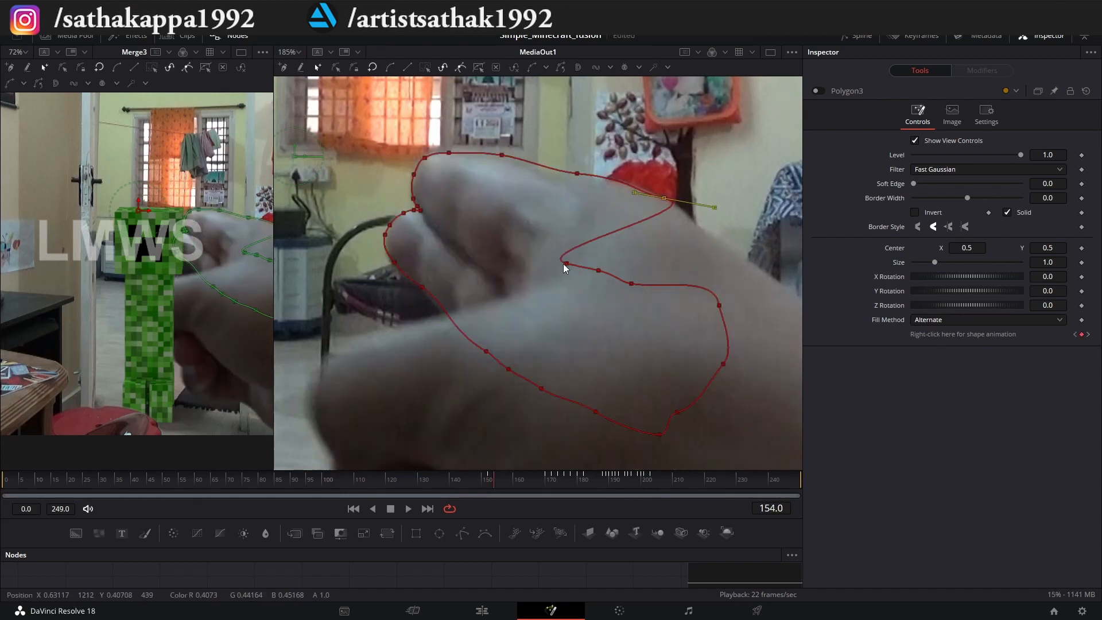
left_click_drag(565, 263, 714, 234)
Advance to frame 156, shift the whole outline onto the hand, and refit the lower finger's edge.
left_click(501, 485)
key("ctrl+a")
left_click_drag(428, 167, 416, 163)
scroll(394, 285, "up", 3)
left_click_drag(428, 280, 436, 299)
scroll(456, 358, "down", 2)
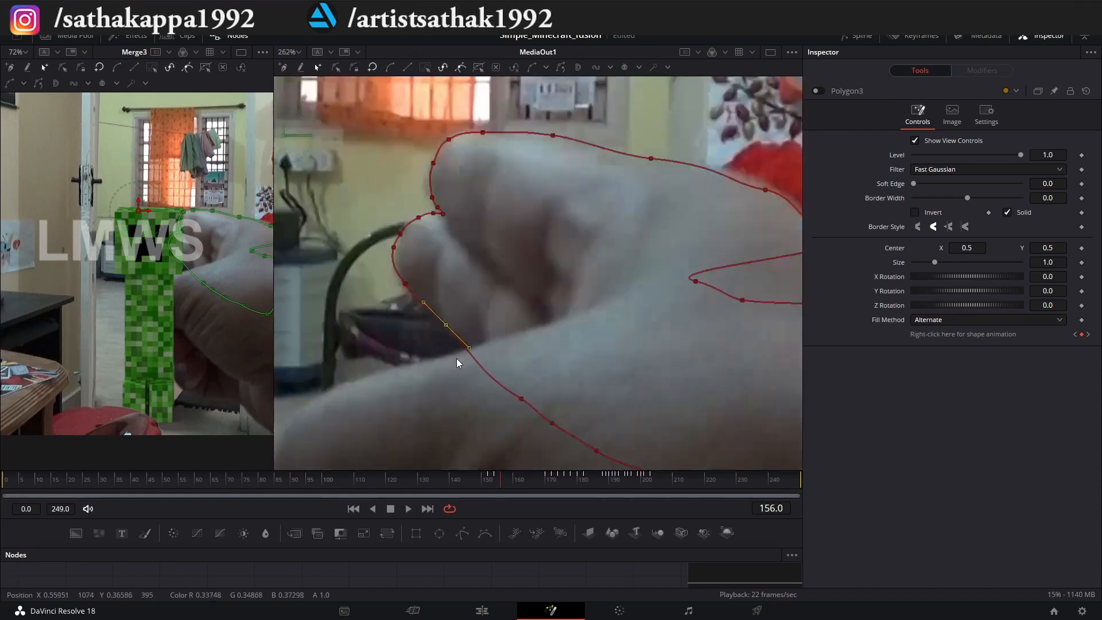
scroll(431, 247, "down", 2)
Advance to frame 158, shift the whole outline onto the hand, and fine-tune points around the fingers.
key("Right")
key("Right")
key("ctrl+a")
scroll(416, 224, "up", 4)
left_click_drag(428, 166, 400, 160)
left_click_drag(411, 264, 403, 260)
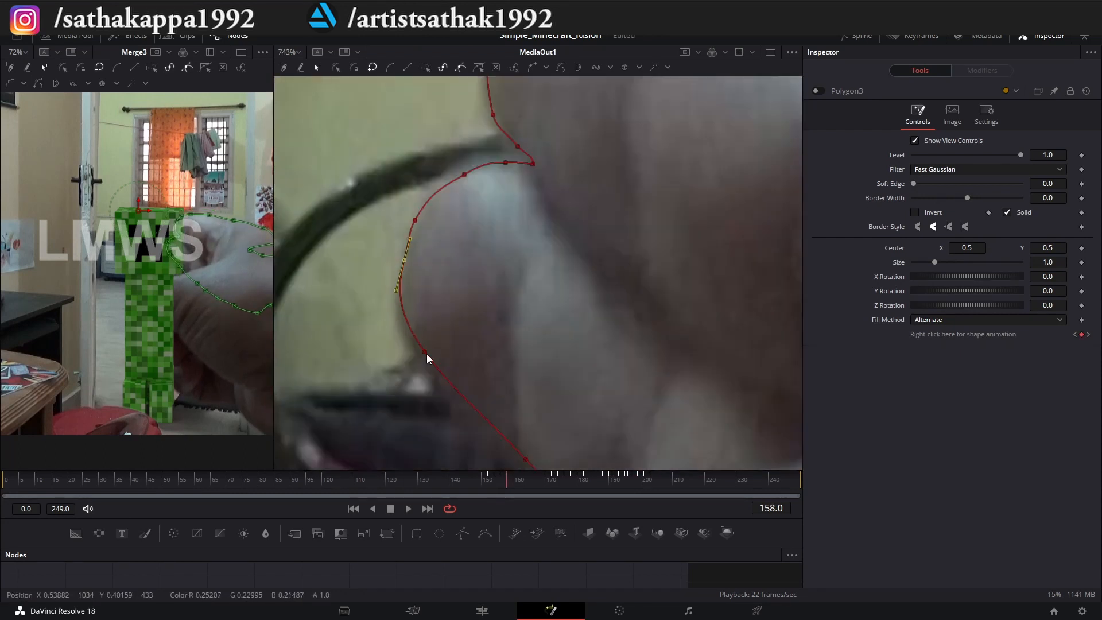
scroll(426, 354, "down", 2)
left_click_drag(547, 207, 548, 215)
Advance to frame 160 and adjust the outline points around the upper and lower fingers.
key("Right")
key("Right")
key("ctrl+a")
scroll(532, 218, "up", 2)
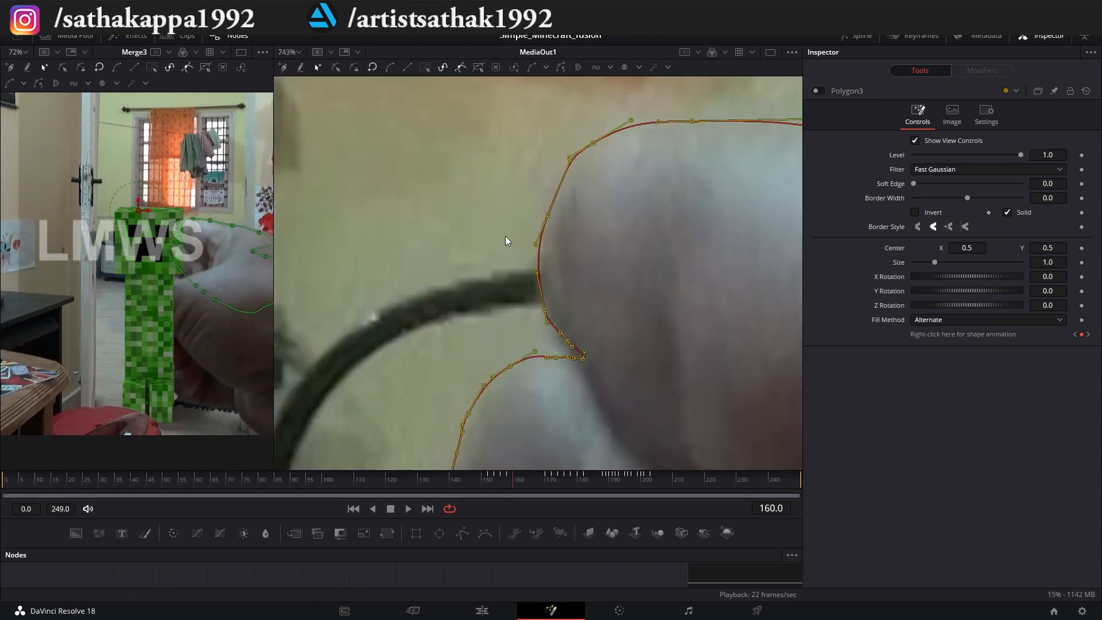
scroll(482, 212, "down", 3)
left_click(449, 177)
scroll(485, 307, "up", 4)
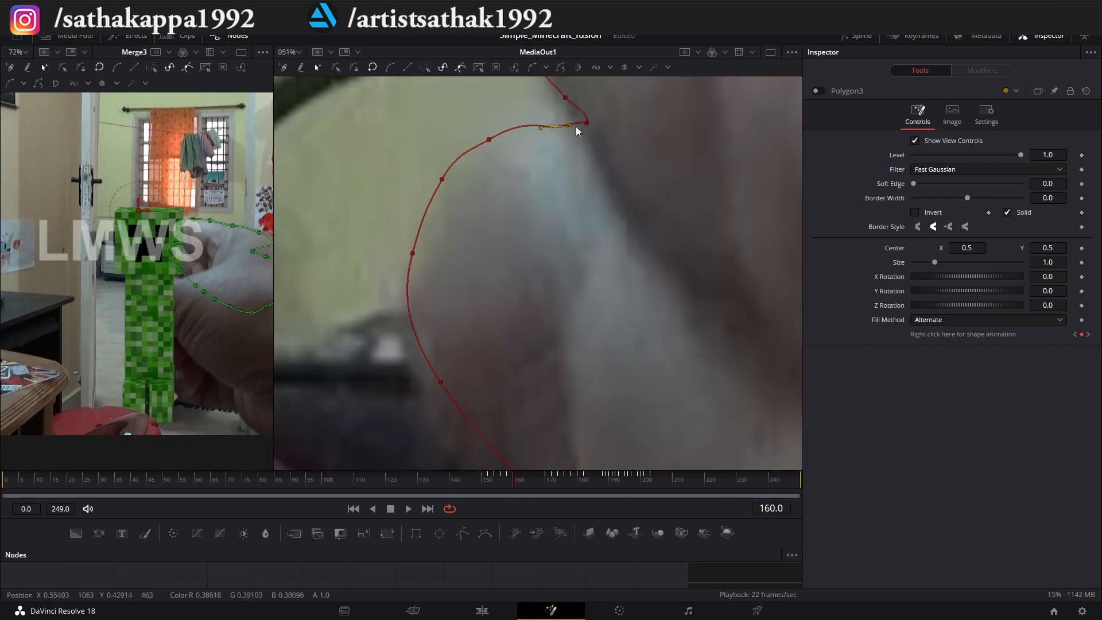
scroll(576, 127, "down", 2)
left_click_drag(543, 307, 538, 316)
scroll(459, 299, "down", 2)
Advance to frame 162, move the whole outline down onto the hand, and adjust its upper edge.
key("Right")
key("Right")
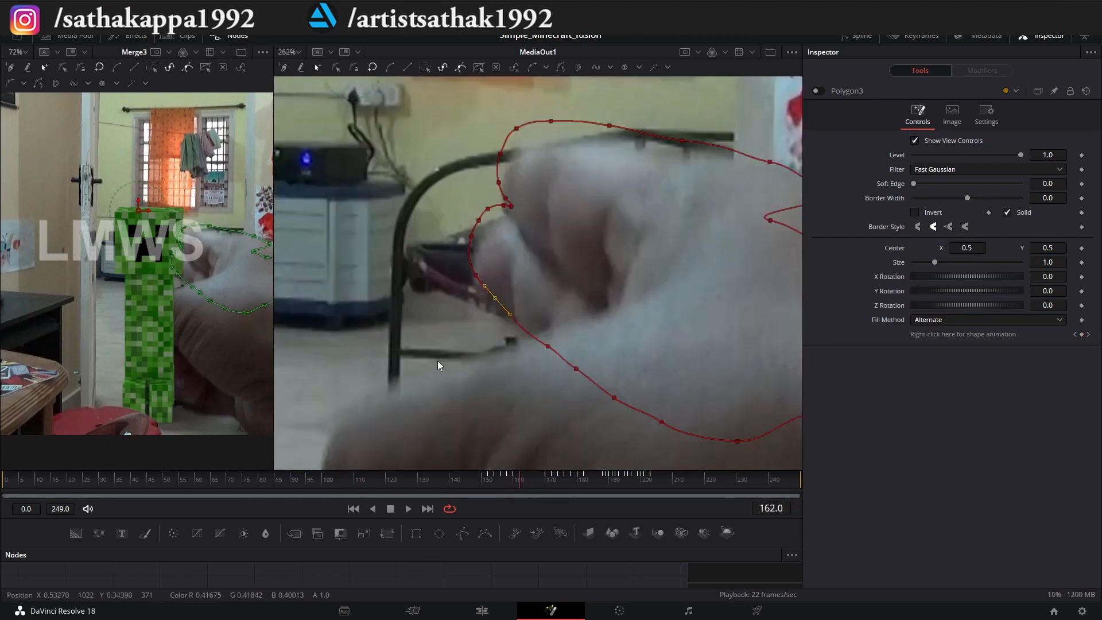
key("ctrl+a")
scroll(479, 270, "up", 4)
left_click_drag(462, 280, 449, 290)
scroll(459, 275, "down", 2)
left_click_drag(560, 105, 566, 113)
scroll(471, 235, "down", 1)
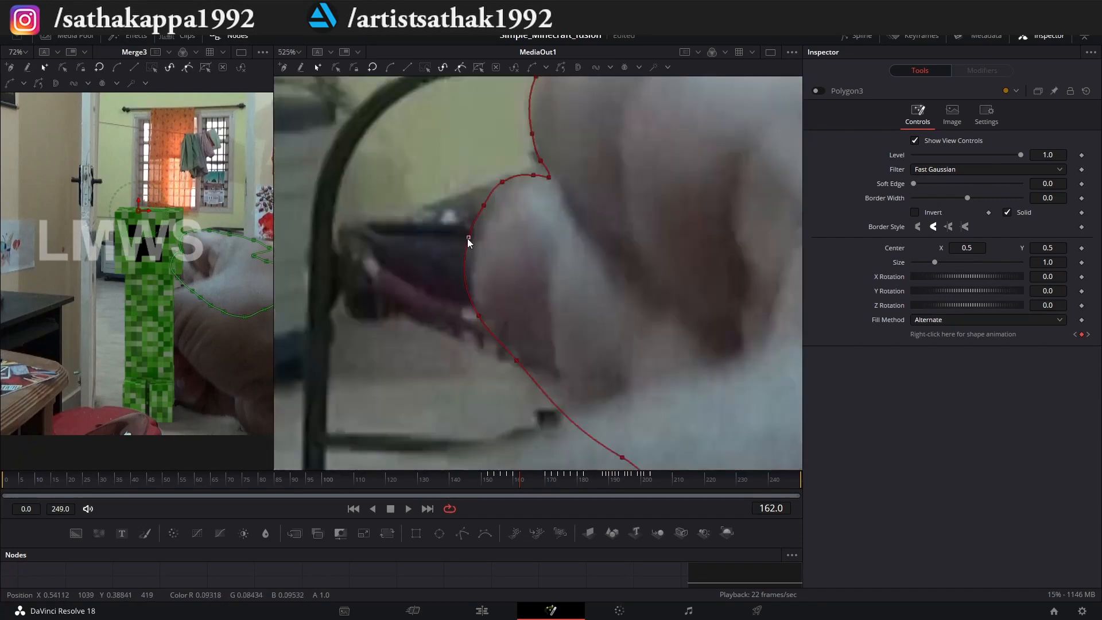
Refit the outline points tightly along the lower finger's outer side and underside at frame 162.
left_click(588, 404)
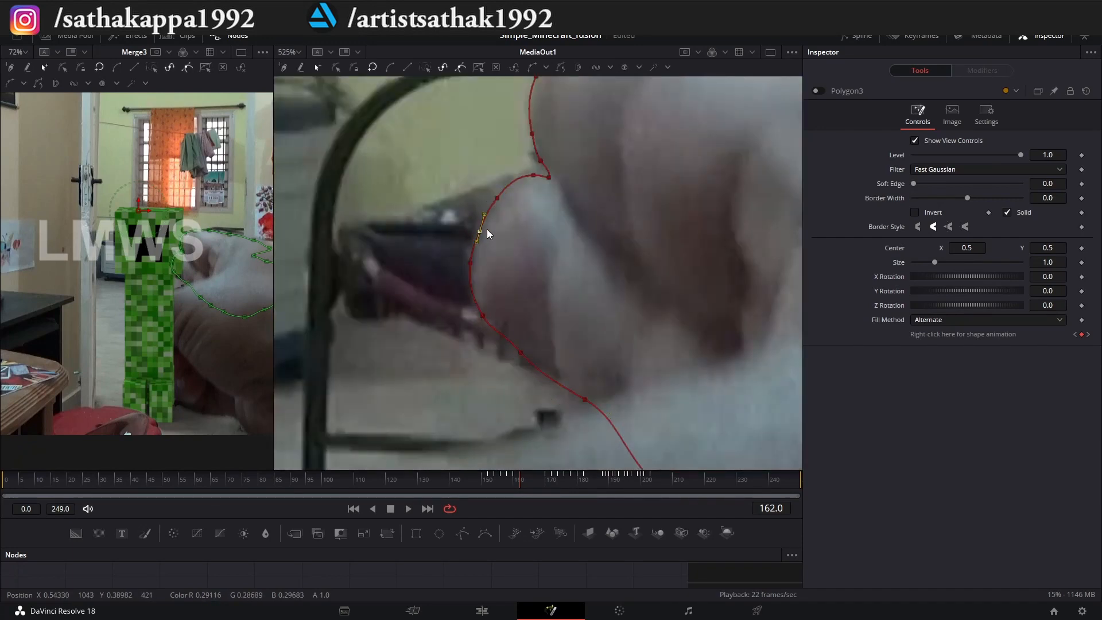
scroll(487, 229, "down", 1)
left_click(665, 239)
scroll(660, 258, "down", 1)
scroll(460, 298, "down", 1)
Advance to frame 164, select all outline points, and shift the outline down onto the fingers.
key("Right")
key("Right")
key("ctrl+a")
scroll(390, 259, "up", 4)
left_click_drag(450, 290, 425, 329)
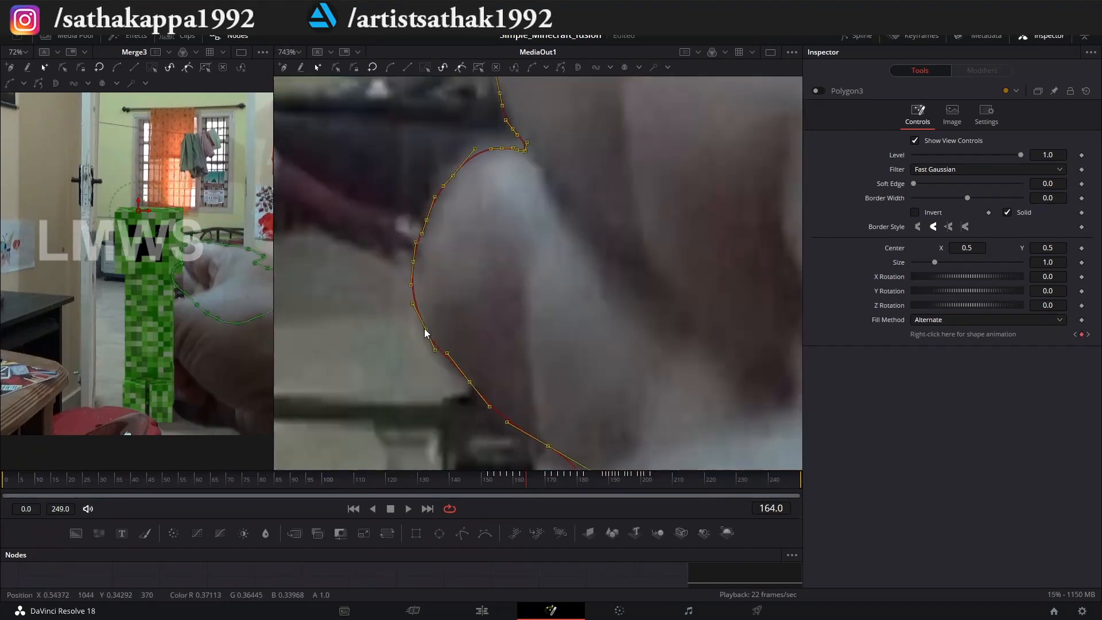
scroll(426, 333, "down", 5)
Shift the whole outline onto the hand two frames further on and again at frame 168.
left_click(533, 484)
scroll(454, 247, "up", 5)
left_click_drag(469, 224, 458, 233)
scroll(458, 232, "down", 3)
left_click(539, 480)
scroll(439, 190, "up", 2)
left_click_drag(439, 190, 426, 202)
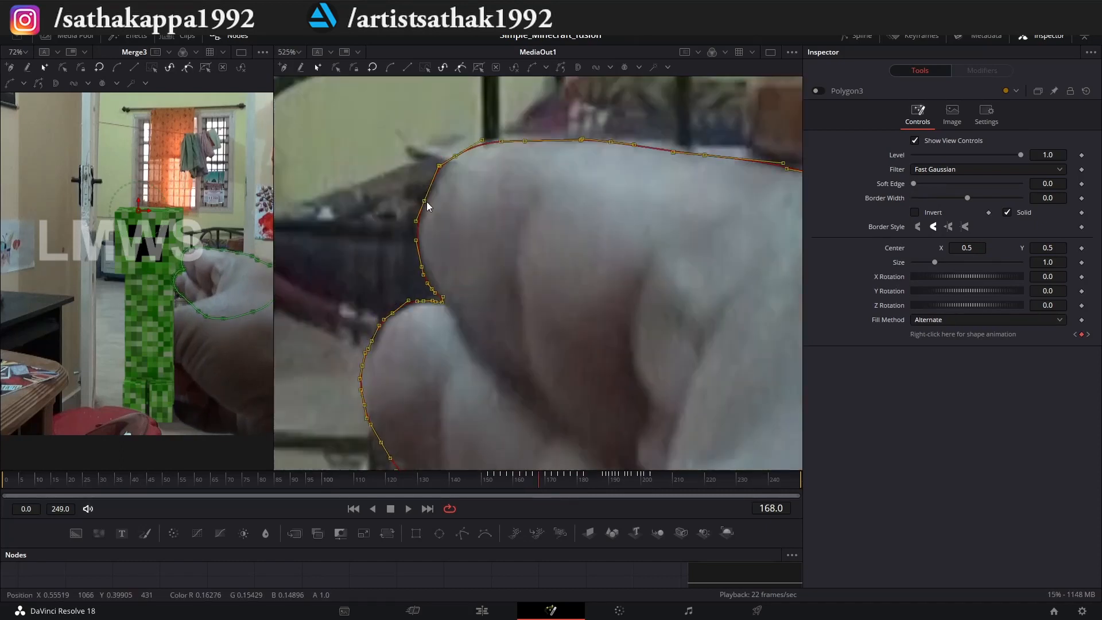
scroll(426, 202, "down", 5)
Reroute the hand_roto output from MediaOut1 into Merge3.
left_click(493, 480)
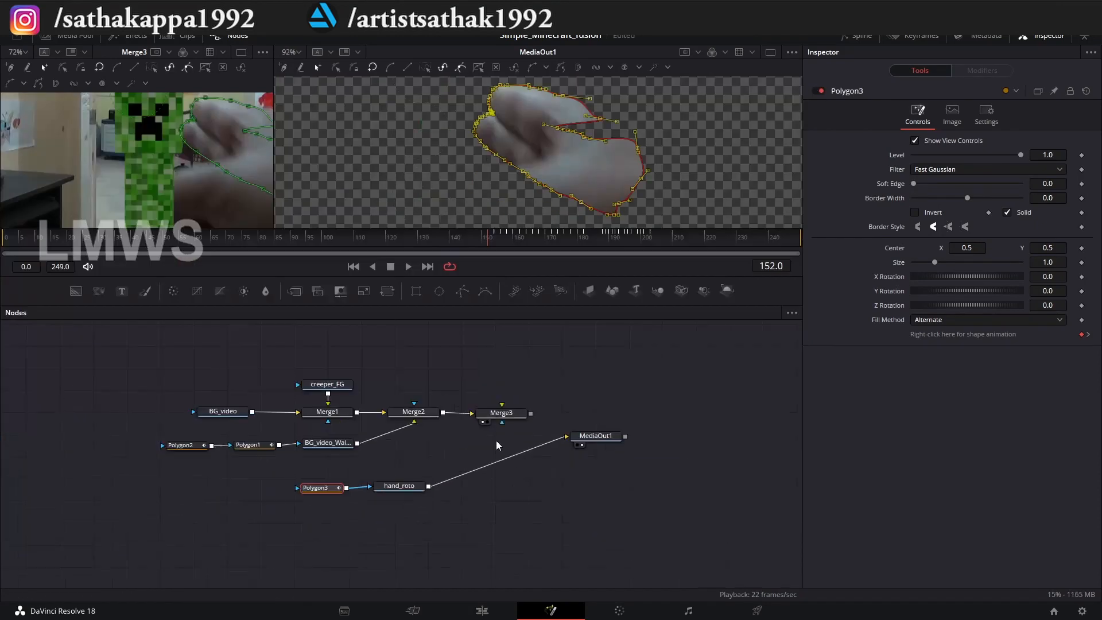
scroll(495, 440, "up", 3)
left_click(360, 419)
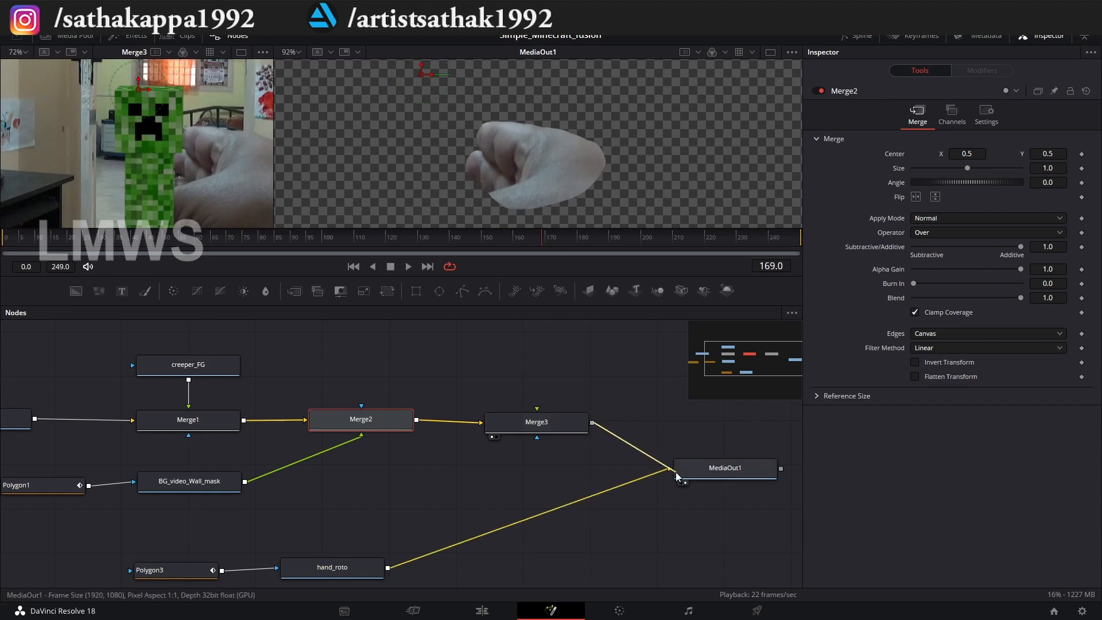
left_click_drag(677, 476, 537, 425)
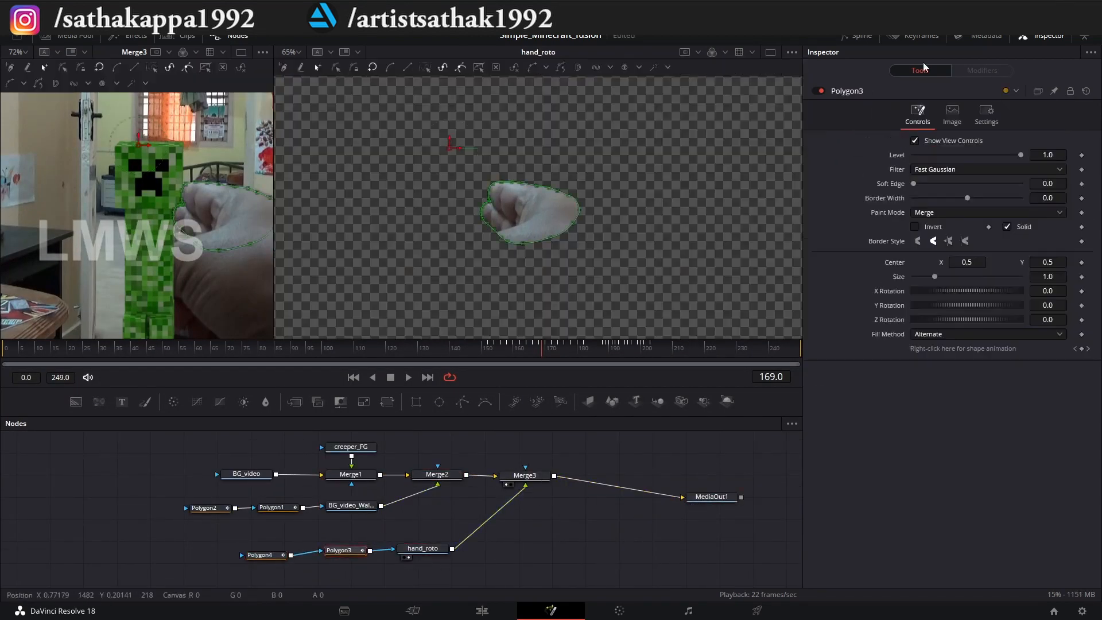
Go back to frame 149 and outline the thumb and lower hand with the Polygon4 mask.
left_click_drag(542, 349, 471, 344)
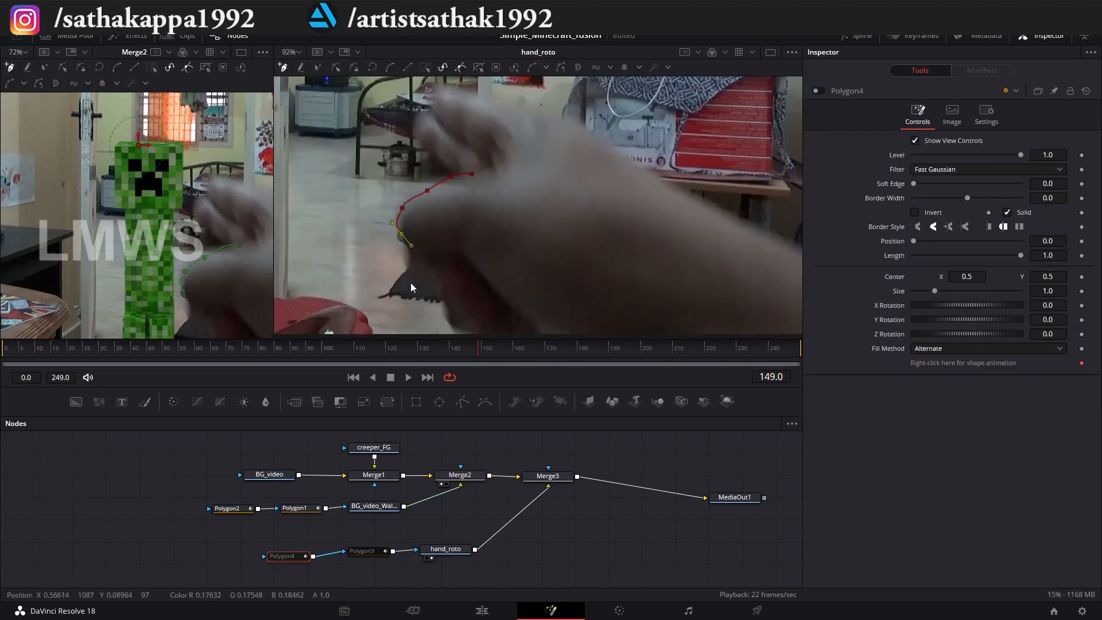
left_click_drag(481, 347, 635, 350)
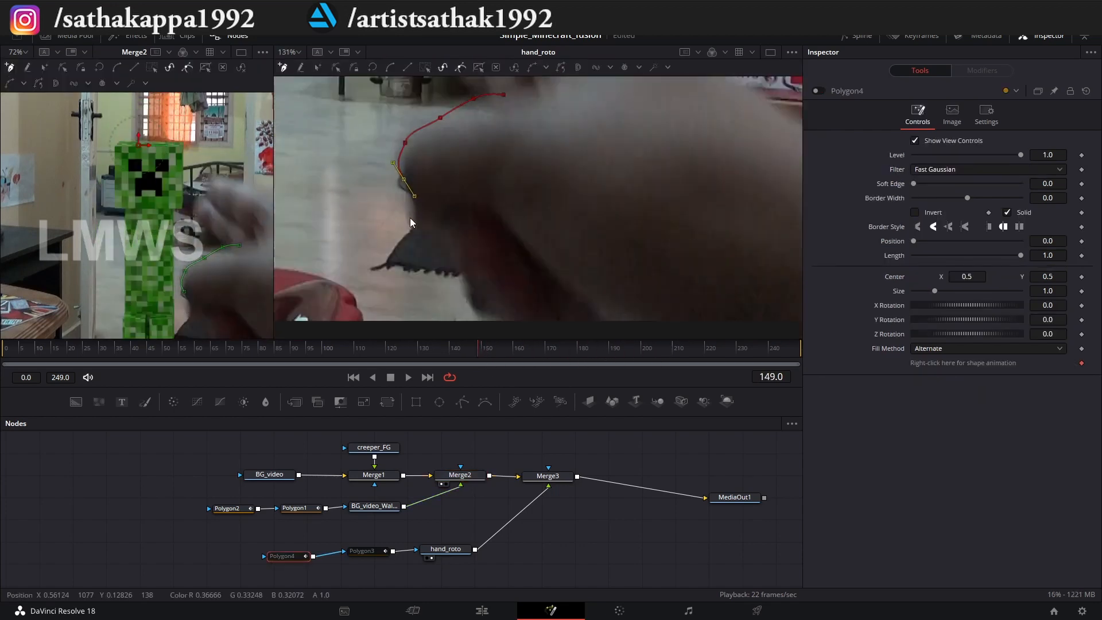
scroll(410, 218, "down", 3)
scroll(459, 242, "up", 3)
scroll(593, 250, "down", 3)
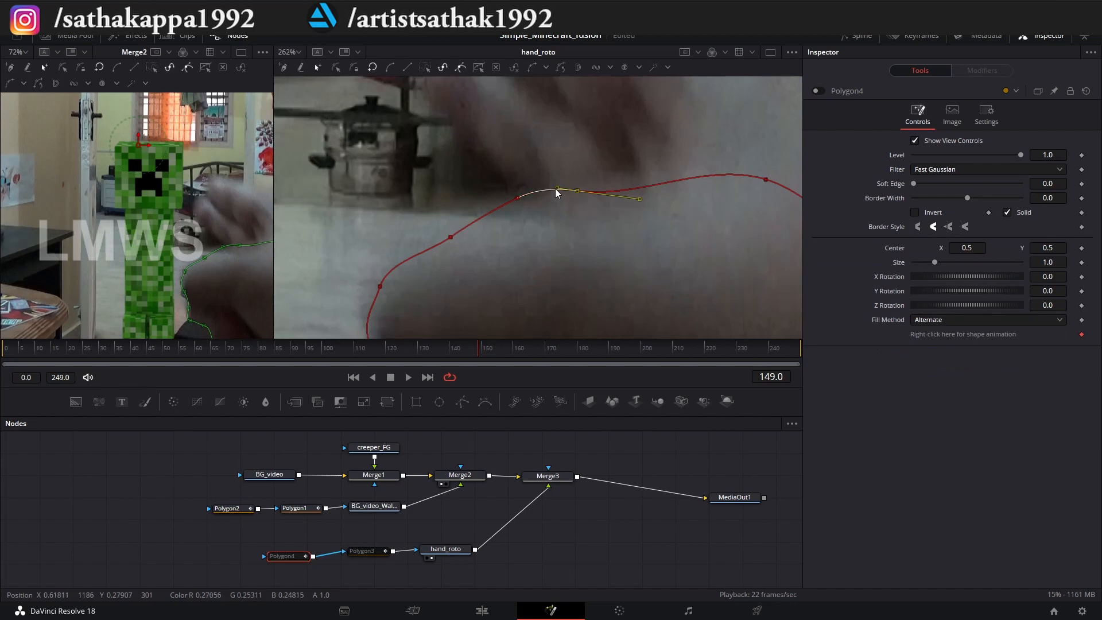
scroll(571, 198, "down", 2)
scroll(571, 201, "up", 2)
scroll(450, 213, "down", 3)
Advance to frame 150 and refit the Polygon4 points along the thumb's underside and curled fingers.
key("Right")
scroll(484, 229, "up", 3)
scroll(487, 266, "up", 1)
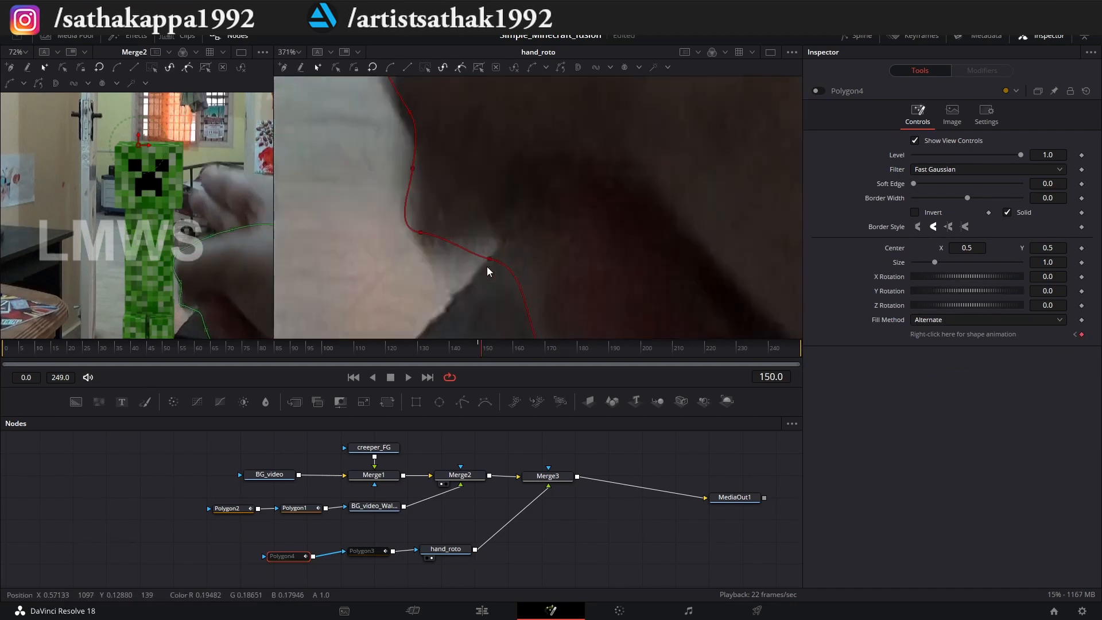
left_click_drag(489, 260, 491, 235)
scroll(512, 254, "down", 3)
scroll(489, 166, "up", 2)
left_click_drag(485, 169, 464, 133)
scroll(441, 186, "down", 2)
Advance to frame 151 and align the whole Polygon4 outline with the thumb.
key("Right")
key("ctrl+a")
scroll(498, 167, "up", 2)
scroll(471, 172, "down", 3)
Advance to frame 152 and refit the Polygon4 points along the thumb tip and its underside.
key("Right")
scroll(484, 292, "up", 3)
left_click_drag(483, 291, 466, 274)
scroll(465, 275, "down", 3)
scroll(481, 250, "up", 3)
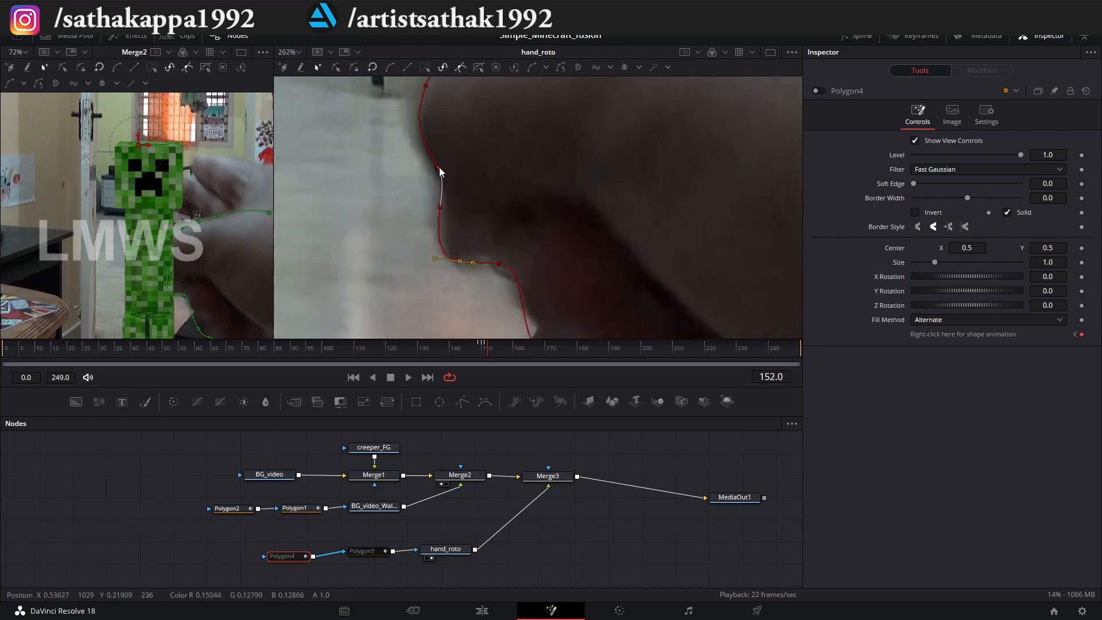
scroll(440, 253, "down", 3)
Align the whole Polygon4 outline with the moving hand at frames 153 and 154.
key("ctrl+a")
key("Right")
scroll(407, 197, "up", 3)
scroll(411, 201, "down", 3)
key("Right")
key("ctrl+a")
scroll(445, 269, "up", 2)
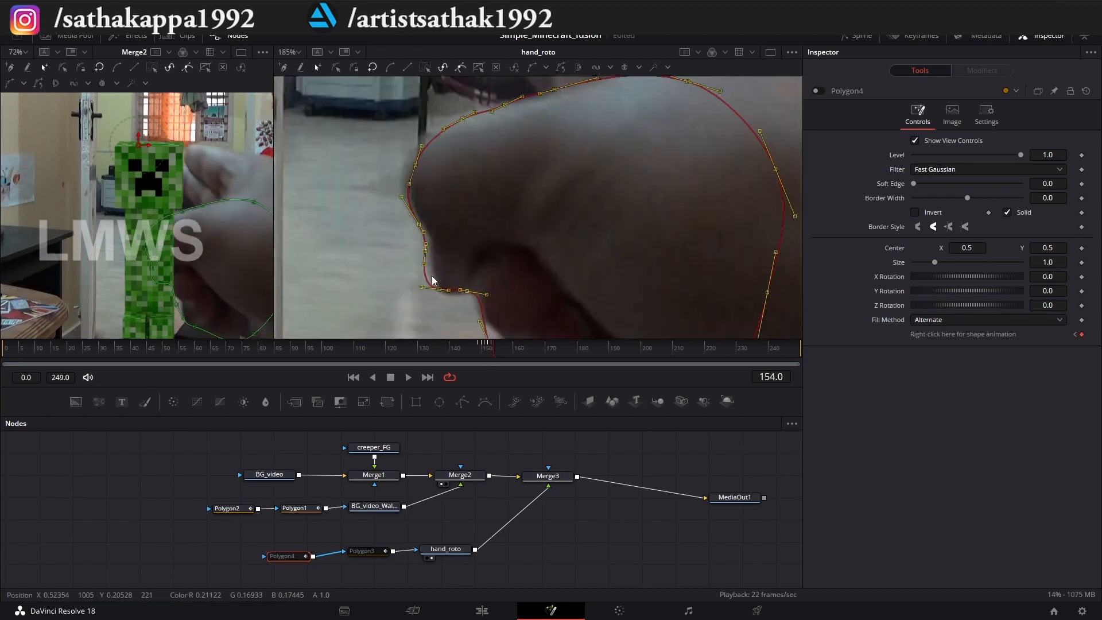
scroll(449, 297, "down", 3)
Advance to frame 155, shift the whole Polygon4 outline onto the hand, and fine-tune its points.
key("Right")
key("ctrl+a")
scroll(481, 242, "up", 2)
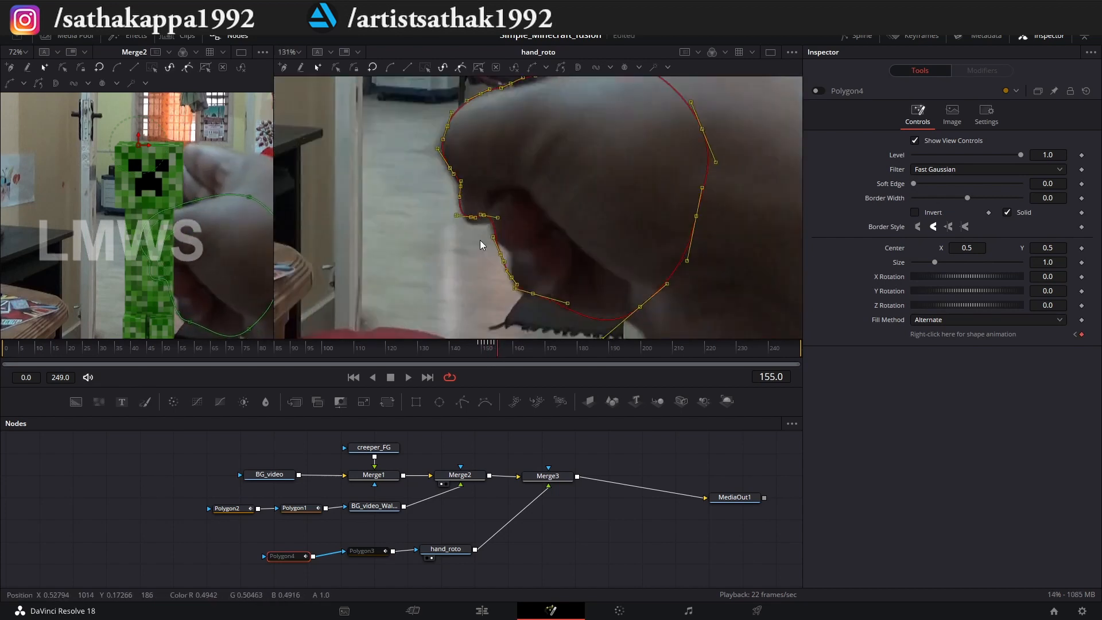
left_click_drag(480, 241, 471, 232)
scroll(474, 230, "down", 2)
scroll(495, 179, "up", 1)
left_click_drag(501, 176, 503, 178)
scroll(461, 189, "down", 1)
Advance to frame 156 with all Polygon4 points selected and shift the outline onto the thumb.
key("ctrl+a")
left_click(501, 347)
scroll(456, 226, "up", 4)
left_click_drag(467, 237, 447, 234)
Refit the Polygon4 points along the thumb tip, its upper edge, and the curled fingers at frame 156.
left_click(437, 252)
left_click_drag(424, 197, 422, 196)
left_click_drag(440, 81, 402, 196)
left_click(516, 153)
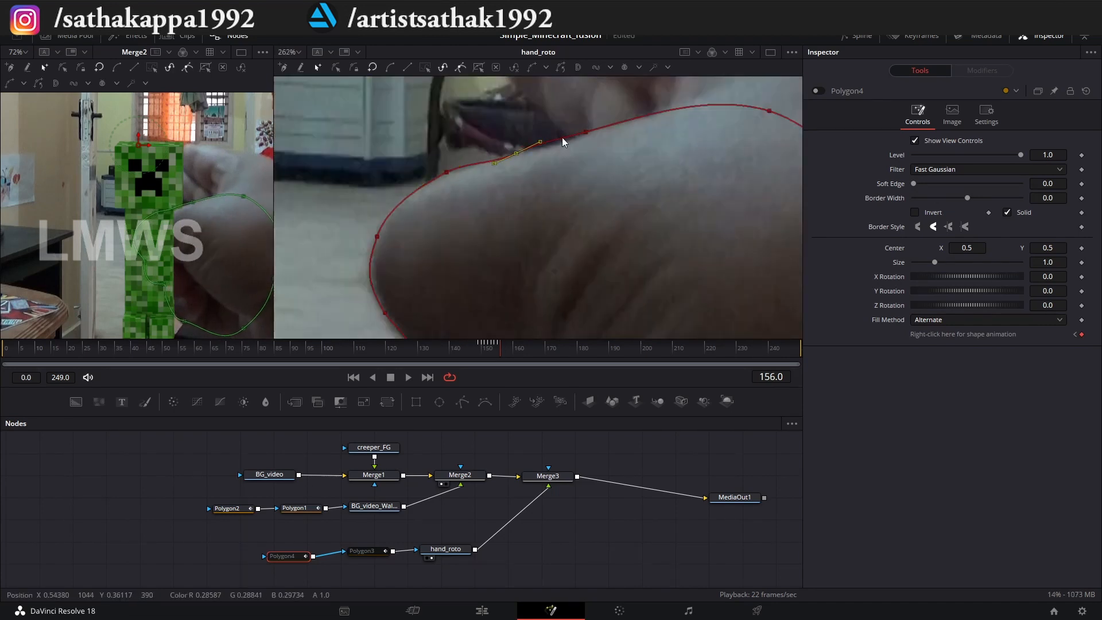
scroll(541, 153, "down", 2)
scroll(515, 318, "up", 2)
left_click_drag(516, 319, 494, 234)
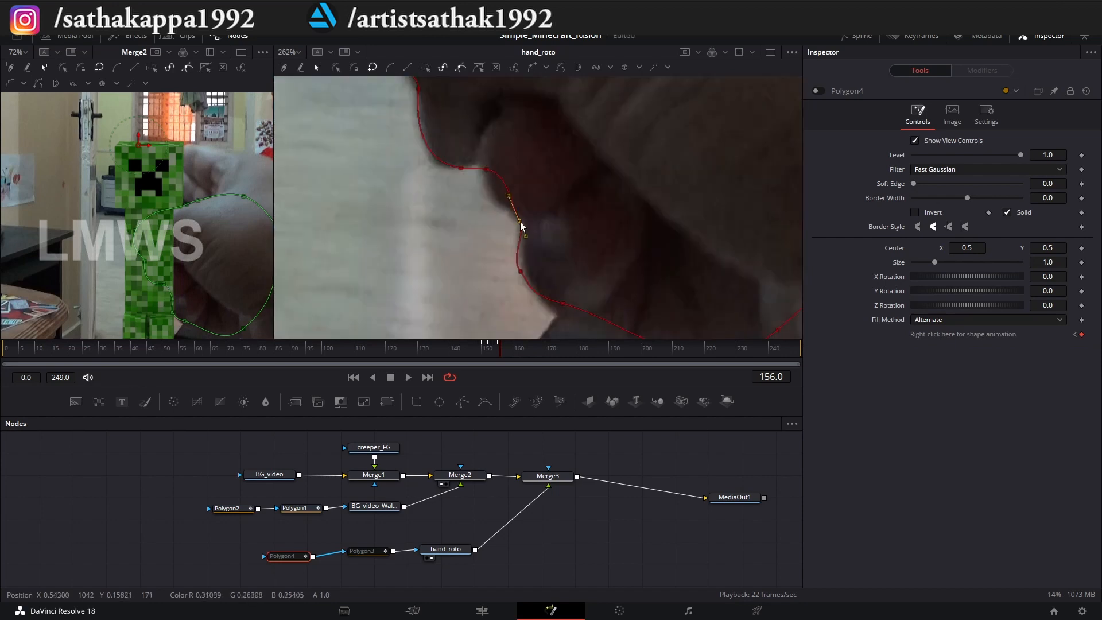
Advance to frame 158 and refit the Polygon4 points along the thumb's underside.
left_click(506, 347)
scroll(516, 285, "up", 1)
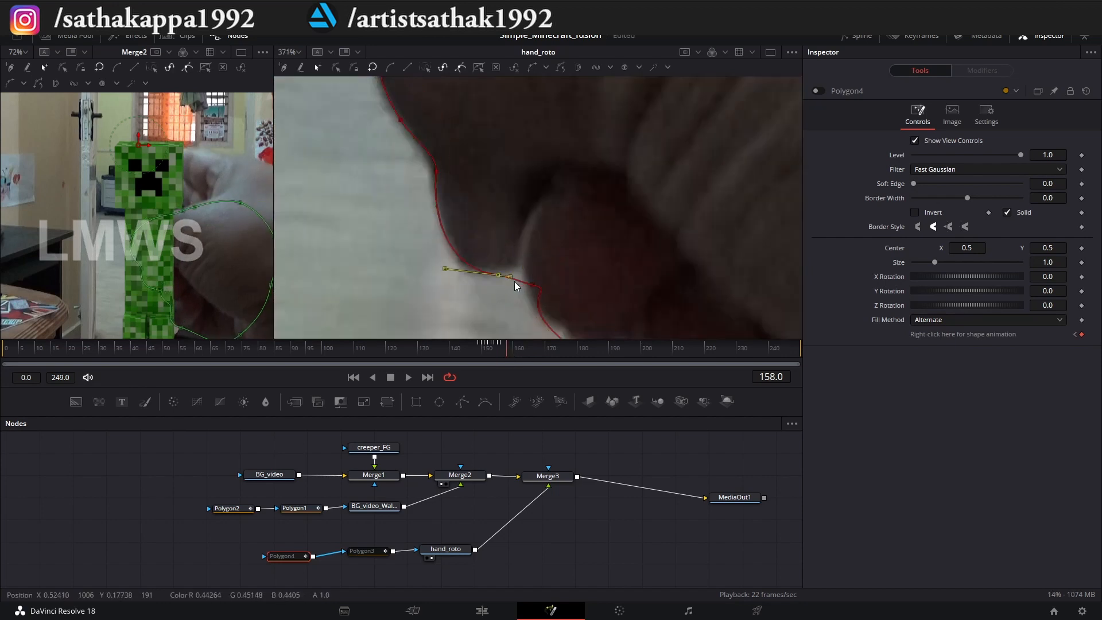
scroll(487, 271, "down", 2)
left_click(536, 277)
Select the Polygon4 points along the thumb's upper edge and nudge them up slightly at frame 158.
scroll(536, 277, "down", 2)
left_click_drag(519, 299, 672, 212)
left_click_drag(663, 233, 662, 229)
scroll(650, 201, "up", 1)
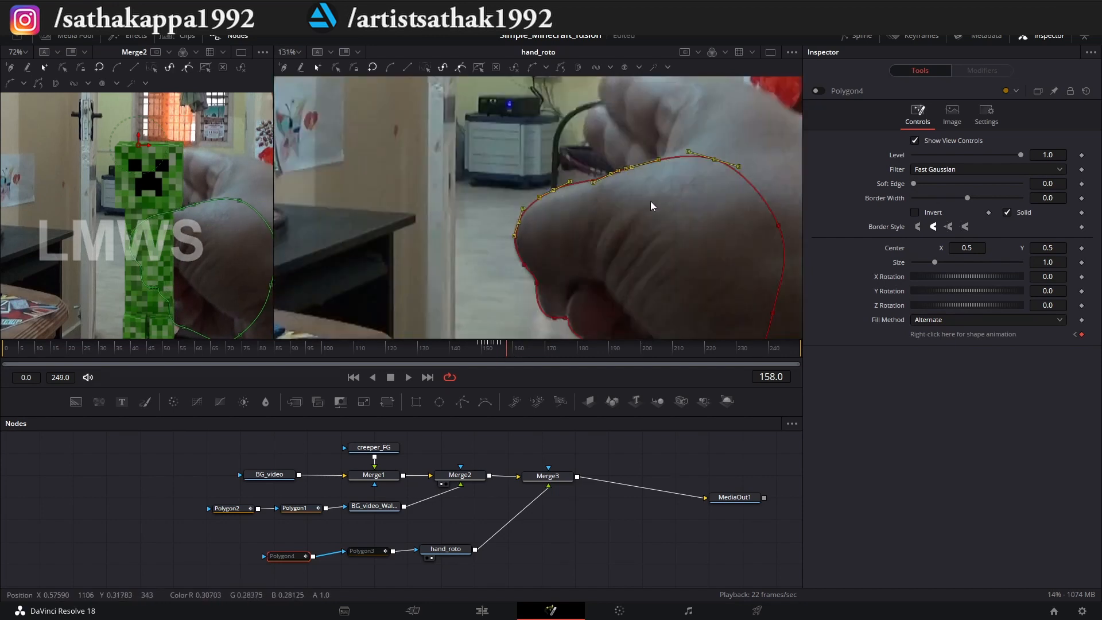
Advance to frame 160, move the whole Polygon4 outline down onto the hand, and adjust its points.
key("Right")
key("Right")
scroll(505, 190, "up", 2)
key("ctrl+a")
left_click_drag(492, 180, 492, 196)
left_click_drag(574, 321, 540, 190)
scroll(540, 230, "down", 3)
left_click_drag(521, 237, 574, 261)
scroll(543, 225, "up", 2)
scroll(172, 218, "down", 1)
Advance to frame 162, shift the whole Polygon4 outline onto the hand, and adjust the thumb's upper edge.
scroll(551, 201, "down", 4)
key("ctrl+a")
left_click(520, 346)
scroll(546, 218, "up", 5)
left_click_drag(553, 224, 558, 229)
scroll(574, 310, "down", 2)
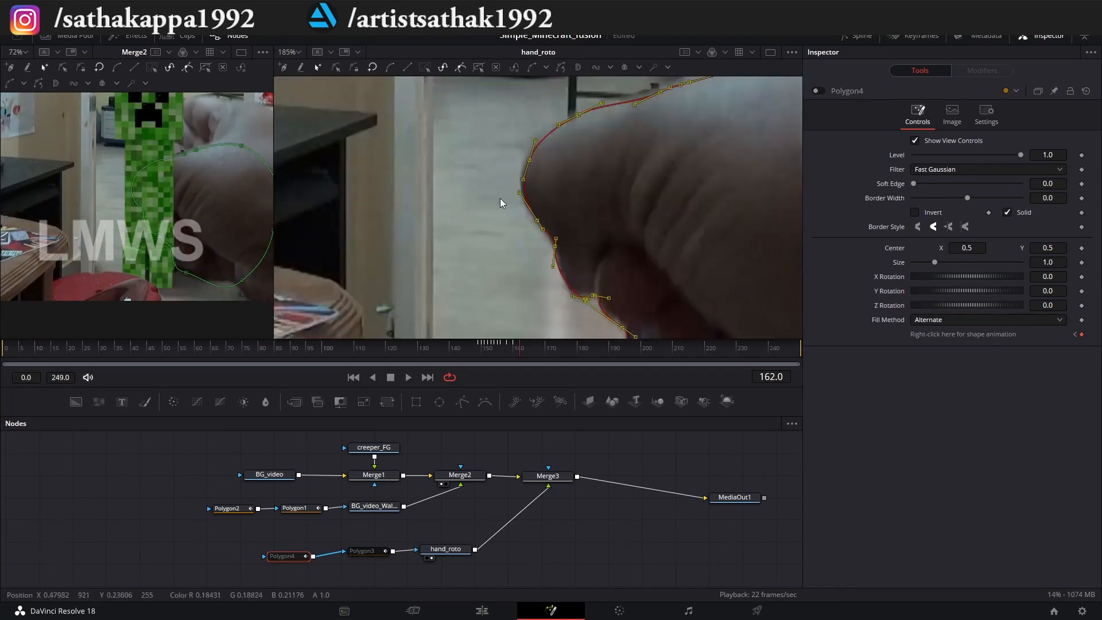
left_click_drag(500, 198, 585, 139)
Advance slightly past frame 162, select the whole Polygon4 outline, and shift it down onto the hand.
scroll(539, 138, "down", 5)
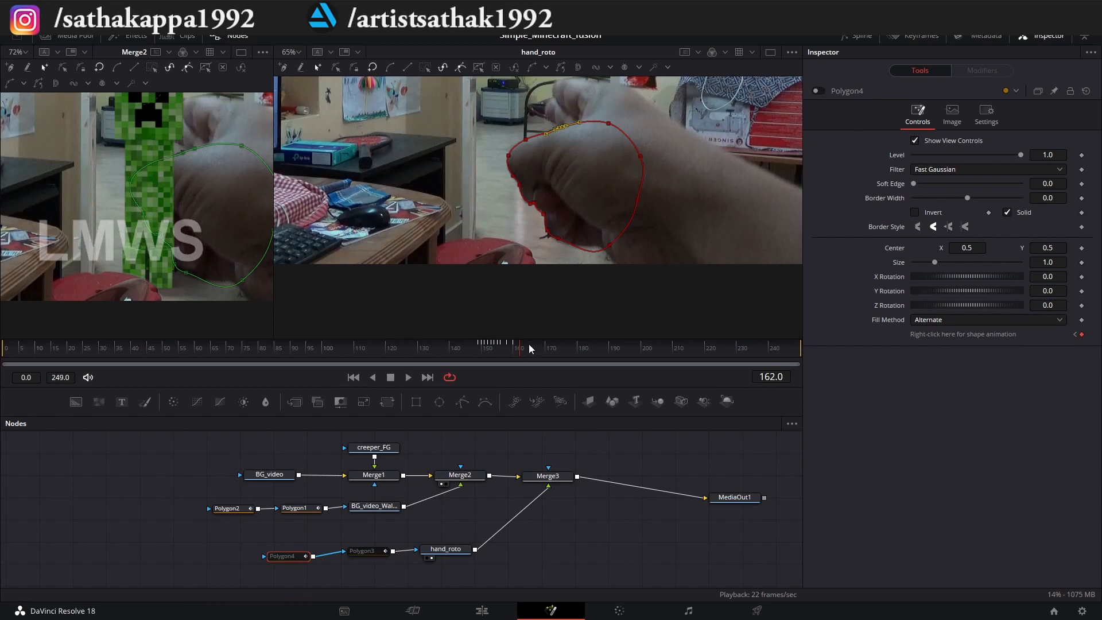
left_click(527, 346)
scroll(518, 194, "up", 4)
key("ctrl+a")
Continue through the frames before 172 in small increments, shifting the whole Polygon4 outline to follow the thumb.
scroll(527, 210, "down", 4)
left_click_drag(524, 198, 526, 208)
left_click(532, 346)
scroll(520, 183, "up", 4)
scroll(481, 122, "up", 2)
scroll(481, 126, "down", 4)
left_click(538, 346)
scroll(529, 202, "up", 3)
scroll(528, 206, "down", 3)
left_click(544, 346)
scroll(508, 160, "up", 3)
left_click_drag(507, 160, 505, 162)
Advance to frame 172, refit the Polygon4 points below the thumb, and reselect the whole outline.
scroll(505, 162, "down", 3)
left_click(551, 346)
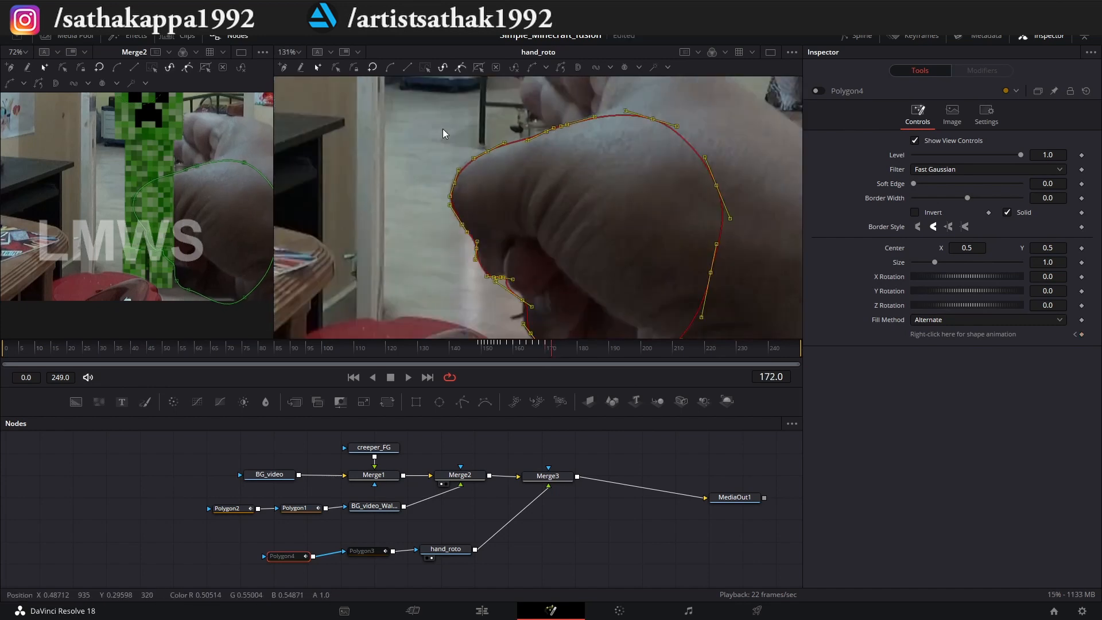
scroll(442, 155, "up", 5)
scroll(412, 176, "down", 2)
scroll(519, 264, "down", 2)
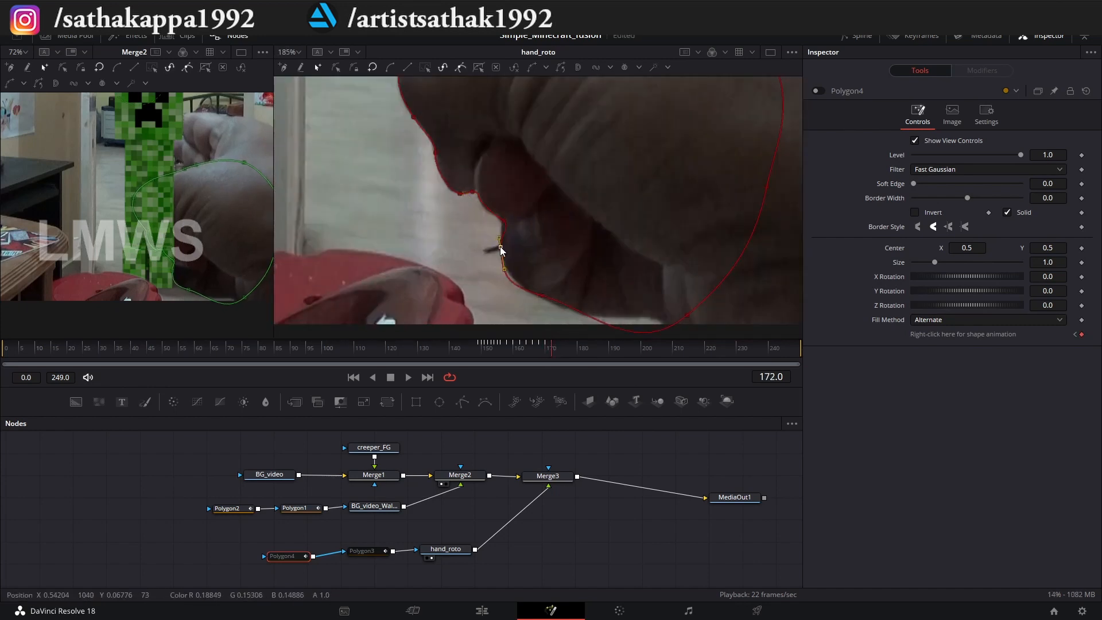
Advance to frame 176, check the Polygon4 fit around the thumb, and reselect the outline's points.
scroll(509, 275, "down", 3)
left_click_drag(422, 138, 604, 291)
Advance to frame 174 and nudge the Polygon4 outline up onto the thumb's edge.
key("Right")
key("Right")
scroll(500, 208, "up", 2)
left_click_drag(389, 227, 386, 224)
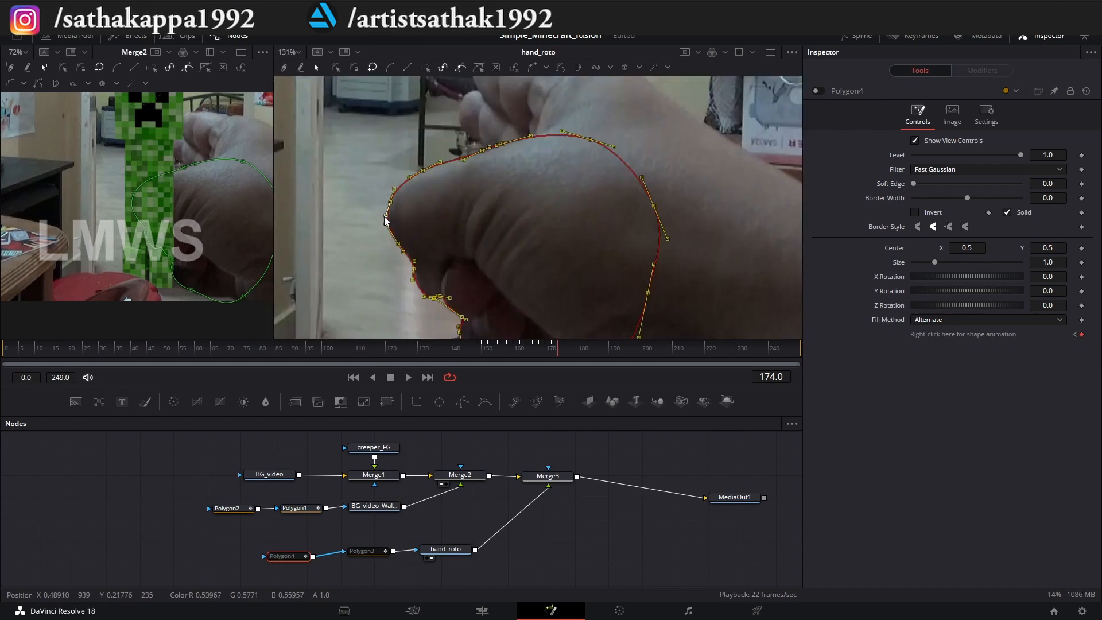
scroll(506, 172, "up", 1)
left_click_drag(505, 139, 505, 136)
key("Right")
key("Right")
Advance to frame 178, adjust the Polygon4 point on the thumb's upper edge, and reselect the outline.
scroll(427, 207, "down", 3)
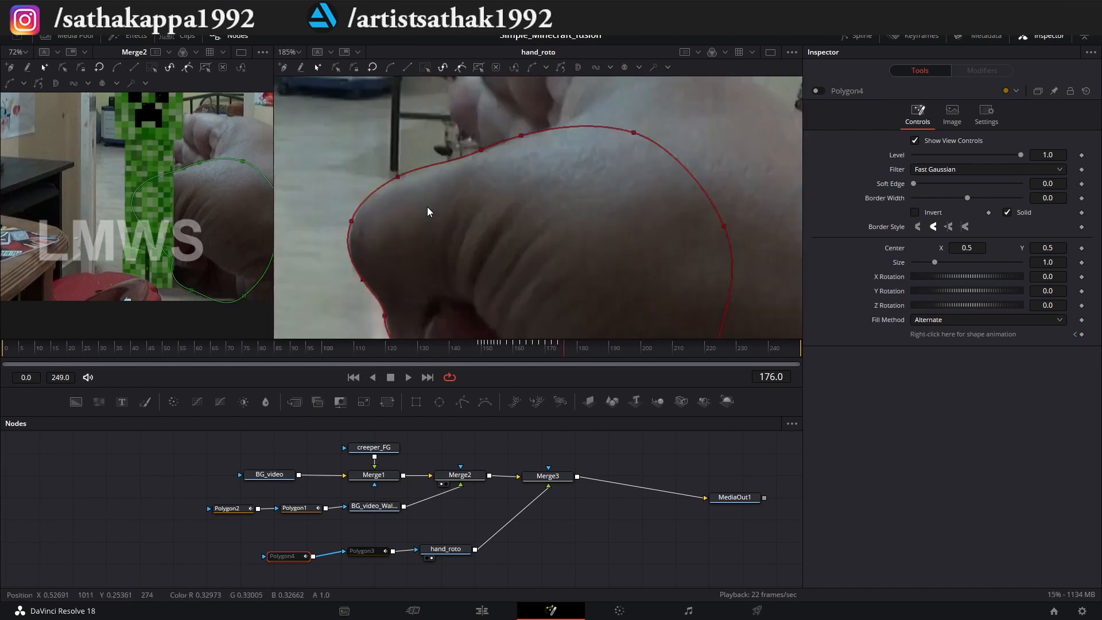
left_click_drag(586, 322, 356, 141)
key("Right")
key("Right")
scroll(424, 195, "up", 3)
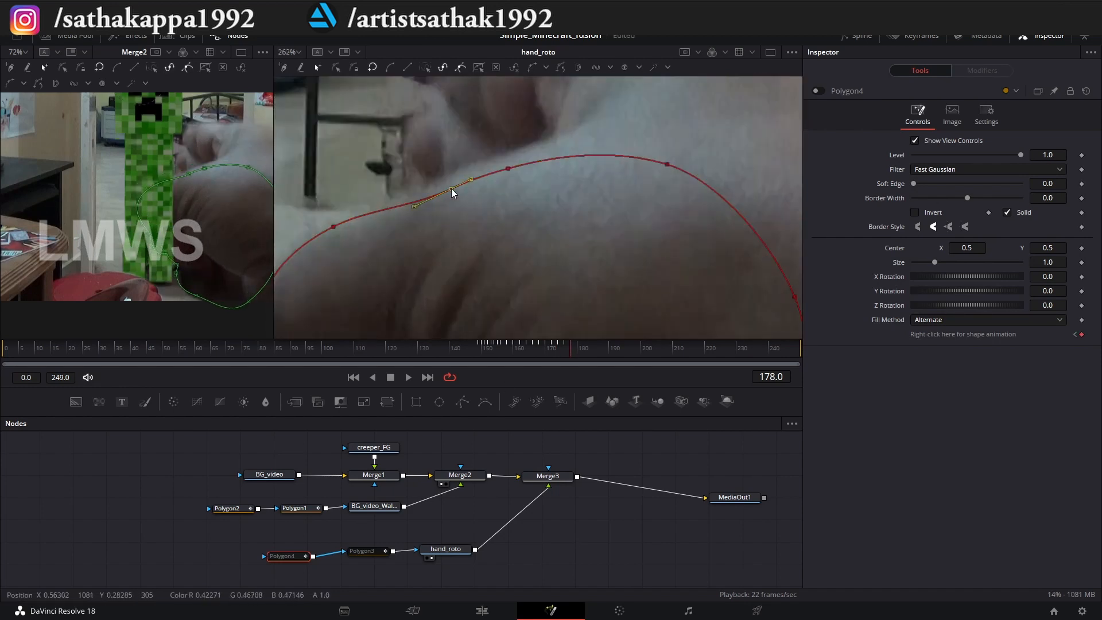
left_click_drag(451, 188, 452, 191)
Advance two frames past 178, adjust the Polygon4 points at the thumb, and reselect the outline.
scroll(520, 258, "down", 4)
left_click_drag(646, 304, 448, 89)
key("Right")
key("Right")
scroll(493, 196, "up", 2)
left_click(425, 228)
left_click_drag(424, 204, 468, 201)
Advance to frame 187 and move the Polygon4 upper-edge points down onto the thumb.
scroll(379, 241, "down", 3)
left_click_drag(577, 345, 408, 135)
scroll(448, 184, "down", 2)
mouse_move(586, 344)
left_mouse_down()
mouse_move(652, 345)
mouse_move(598, 347)
left_mouse_up()
scroll(432, 174, "up", 2)
left_click(432, 175)
scroll(432, 174, "up", 3)
left_click_drag(588, 156, 582, 184)
left_click_drag(681, 120, 685, 153)
Raise the Polygon4 points along the thumb tip's underside at frame 187.
scroll(608, 147, "down", 3)
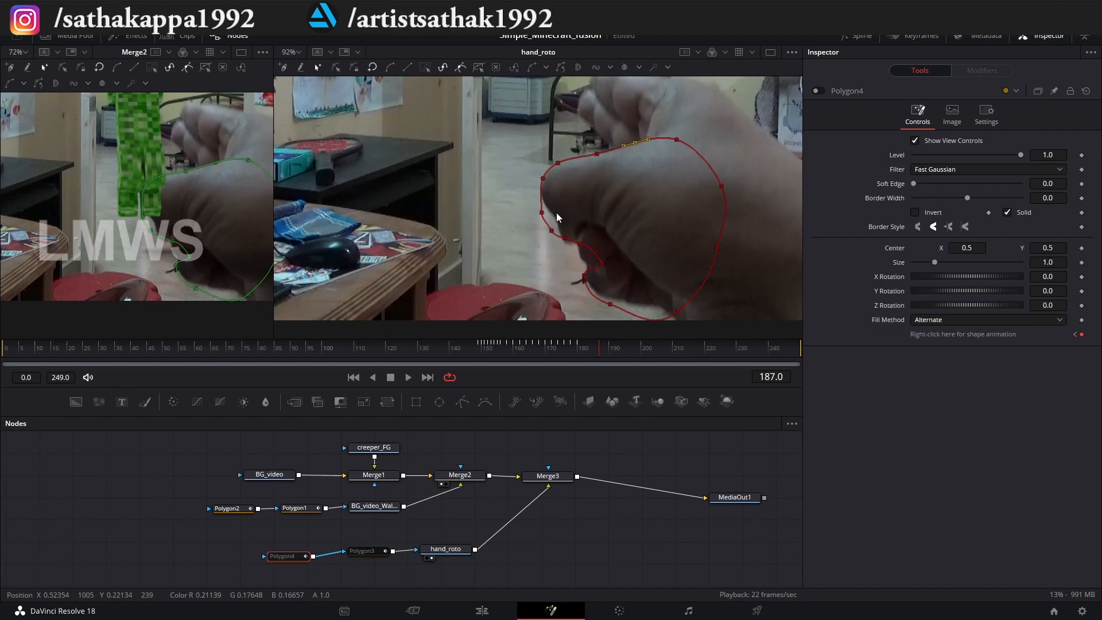
scroll(556, 212, "up", 2)
left_click_drag(526, 216, 531, 183)
left_click_drag(545, 254, 553, 220)
Step back to frame 186 and fit the Polygon4 points around the thumb tip and upper edge.
scroll(563, 248, "down", 2)
left_click(596, 346)
scroll(533, 208, "up", 2)
left_click_drag(527, 180, 523, 174)
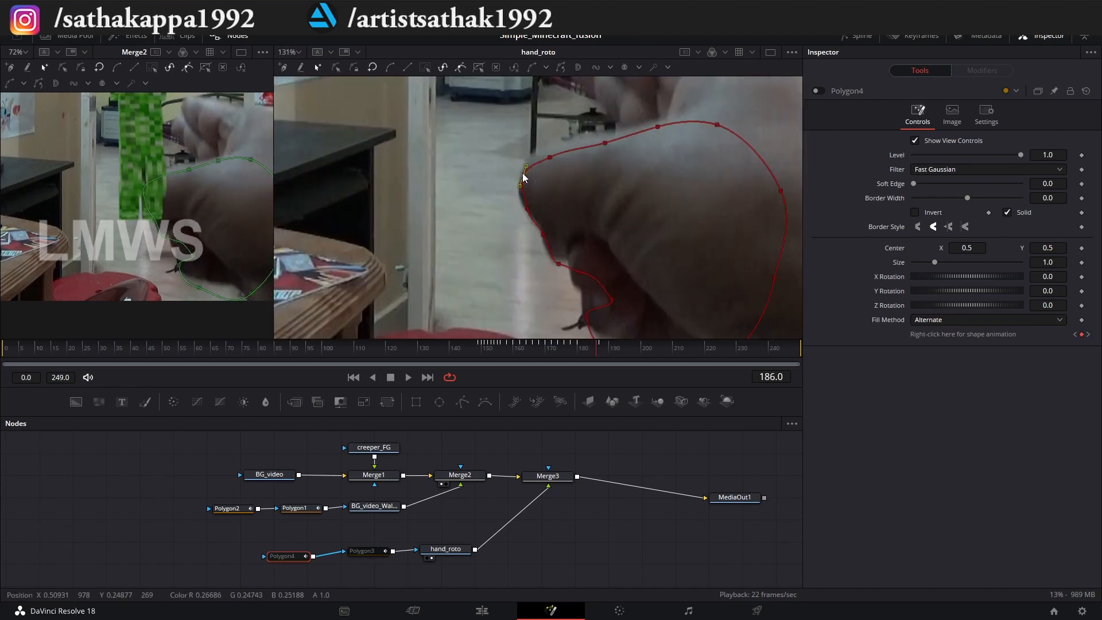
scroll(605, 164, "up", 2)
left_click_drag(609, 166, 605, 164)
Refine the Polygon4 points around the thumb tip and its underside at frame 184.
scroll(612, 143, "down", 2)
Step back to frame 184 and move the Polygon4 points onto the thumb's tip and upper edge.
key("Left")
key("Left")
scroll(540, 189, "up", 2)
left_click_drag(511, 144, 574, 241)
left_click_drag(542, 193, 530, 191)
left_click_drag(629, 170, 609, 158)
left_click_drag(684, 157, 680, 141)
scroll(567, 119, "down", 2)
scroll(534, 200, "up", 2)
left_click_drag(581, 238, 571, 215)
left_click_drag(545, 189, 548, 184)
left_click_drag(551, 206, 558, 198)
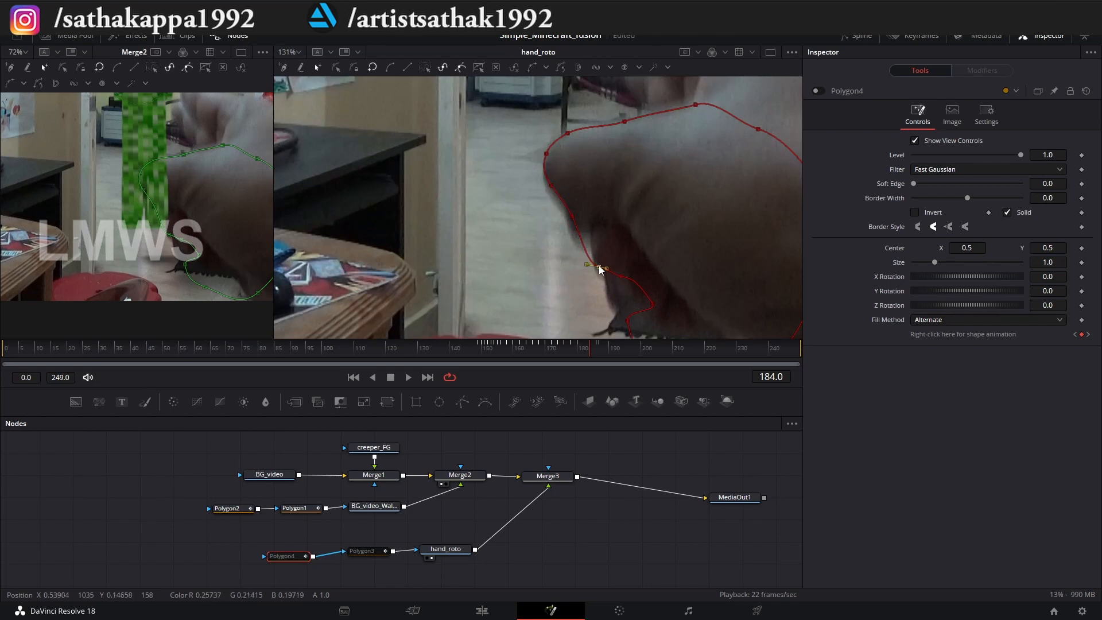
Step back to frame 182 and move the Polygon4 points up to the thumb's tip, upper edge and underside.
left_click(584, 347)
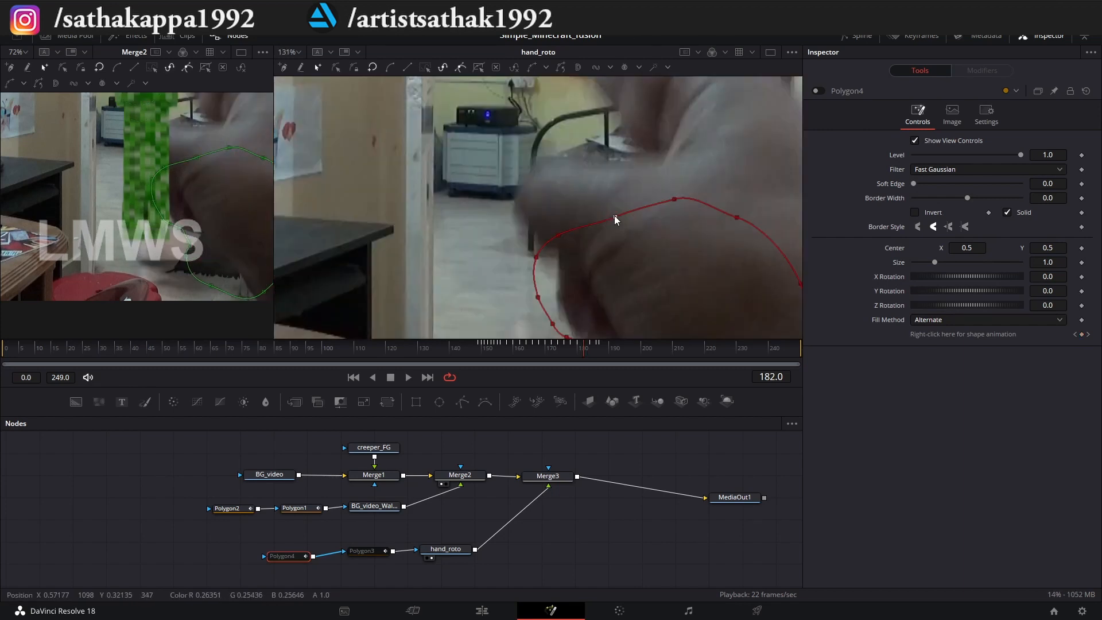
left_click_drag(529, 234, 535, 234)
left_click_drag(558, 287, 551, 263)
left_click_drag(559, 312, 588, 289)
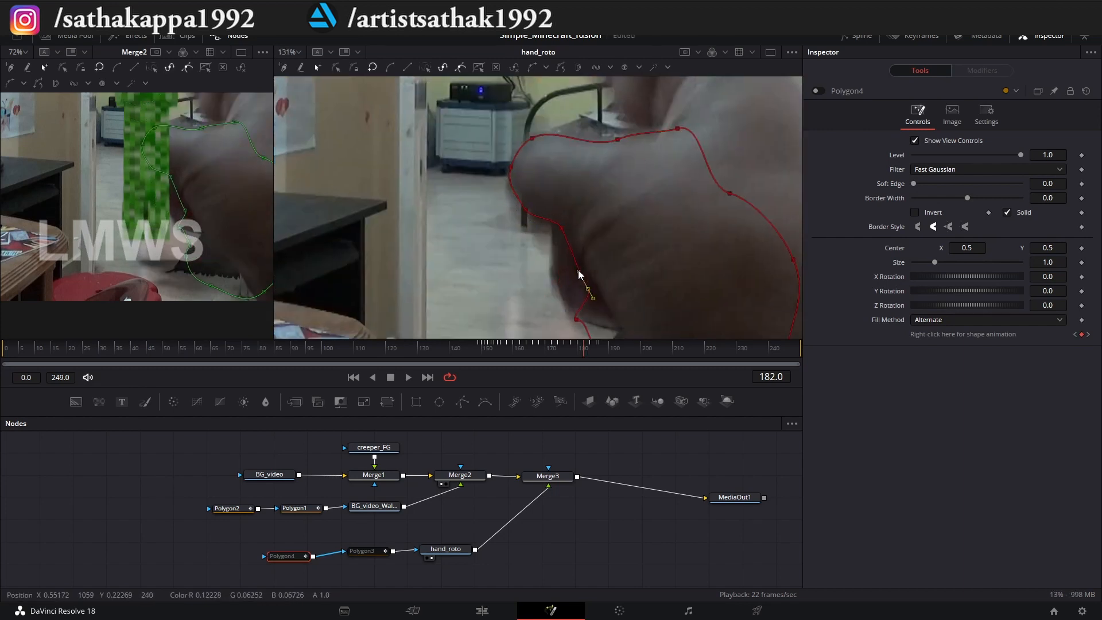
scroll(558, 229, "down", 4)
Step back to frame 181 and reshape the Polygon4 points around the raised thumb.
mouse_move(583, 346)
left_mouse_down()
mouse_move(532, 352)
mouse_move(580, 345)
left_mouse_up()
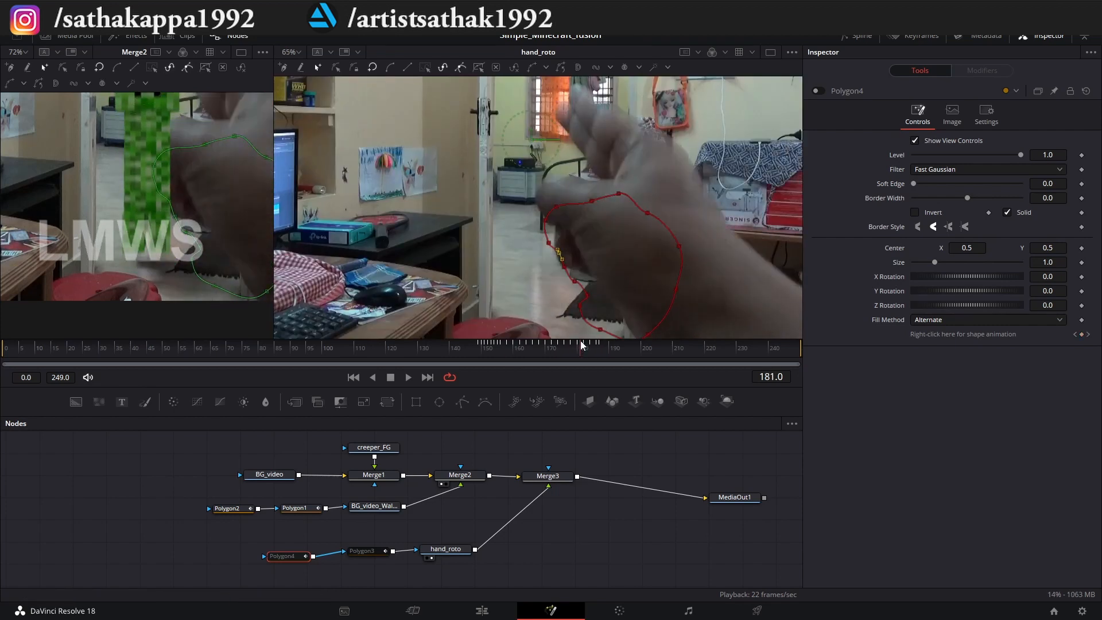
scroll(579, 206, "up", 2)
left_click_drag(545, 195, 537, 168)
left_click_drag(589, 198, 588, 167)
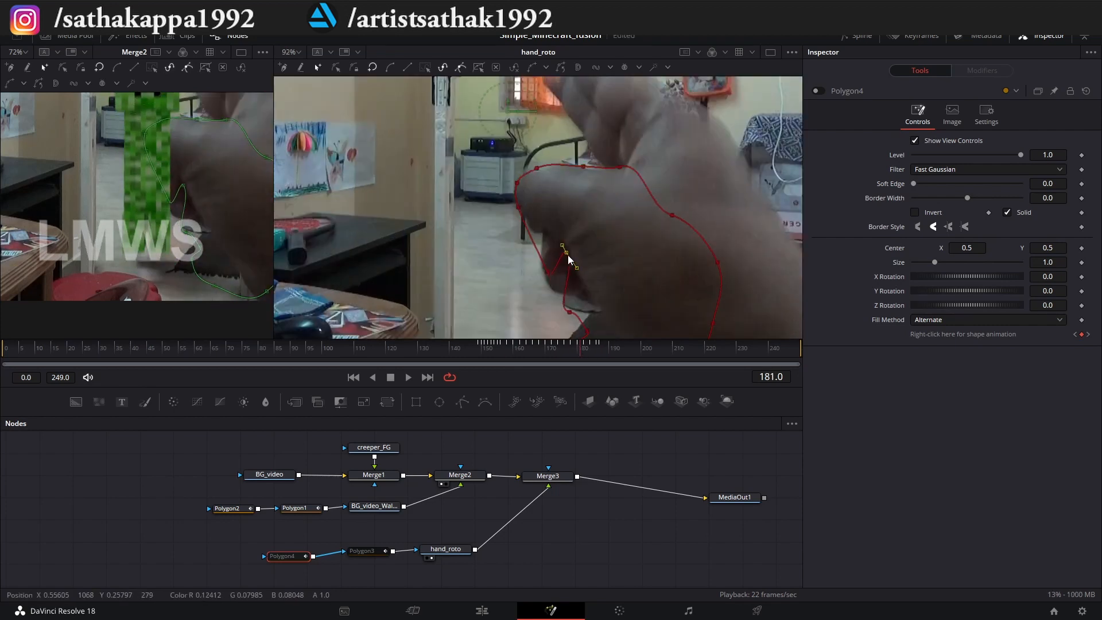
left_click(536, 168)
scroll(536, 169, "up", 2)
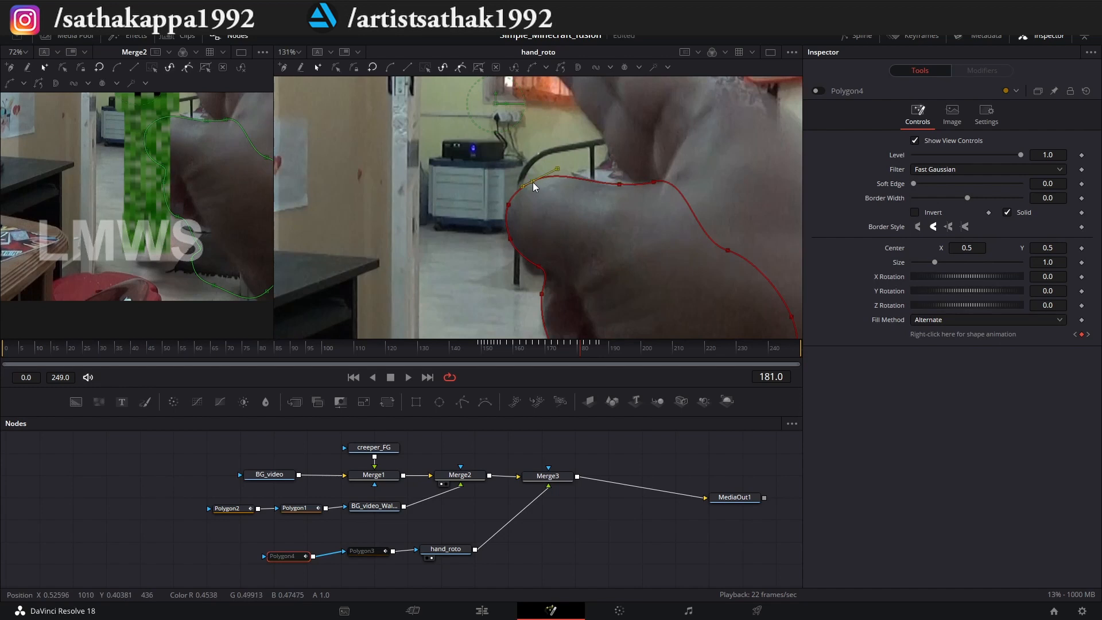
Step back to frame 179 and refit the Polygon4 points along the thumb's underside.
left_click_drag(580, 346, 575, 345)
scroll(491, 181, "up", 2)
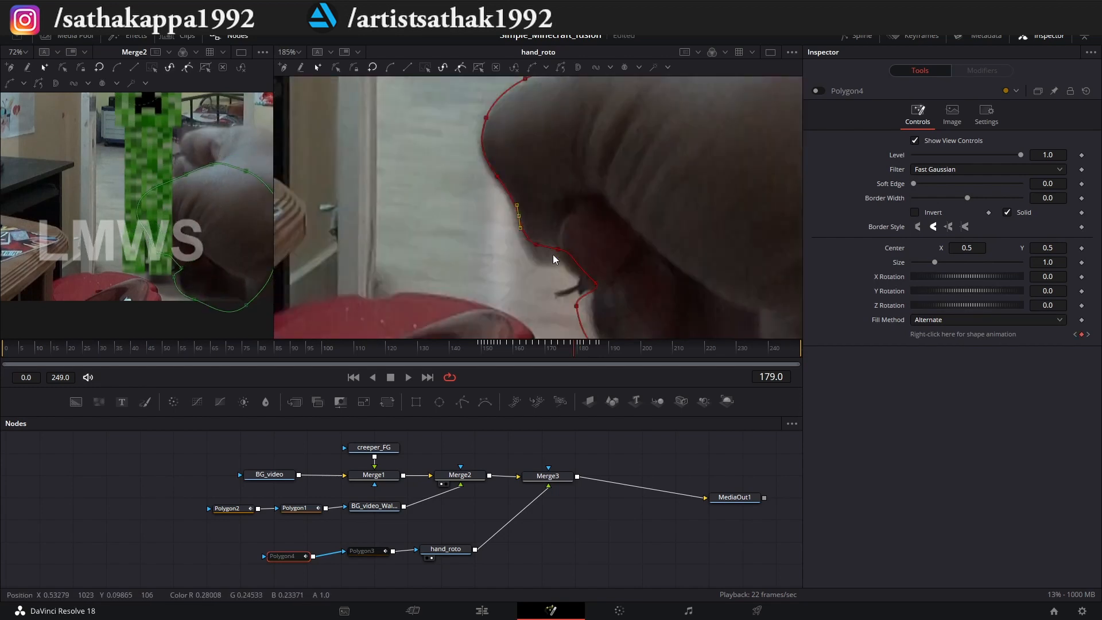
scroll(562, 262, "down", 2)
Advance to frame 188, select the whole Polygon4 outline, and shift it down onto the hand.
left_click_drag(575, 346, 603, 346)
scroll(579, 241, "down", 1)
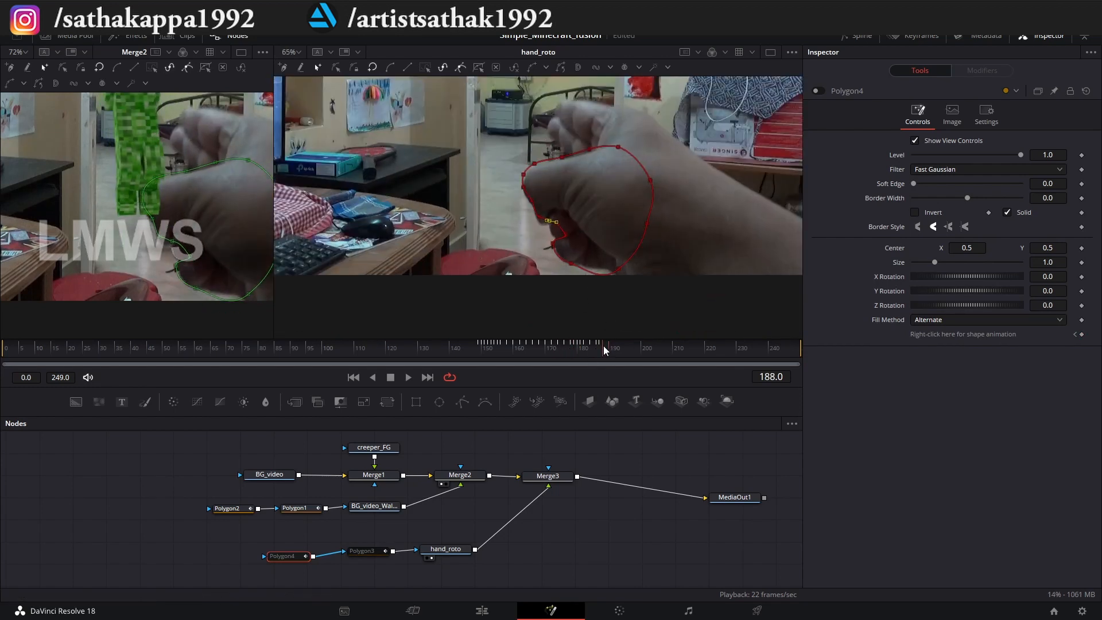
key("ctrl+a")
scroll(525, 221, "up", 3)
left_click_drag(534, 152, 539, 165)
scroll(539, 167, "down", 2)
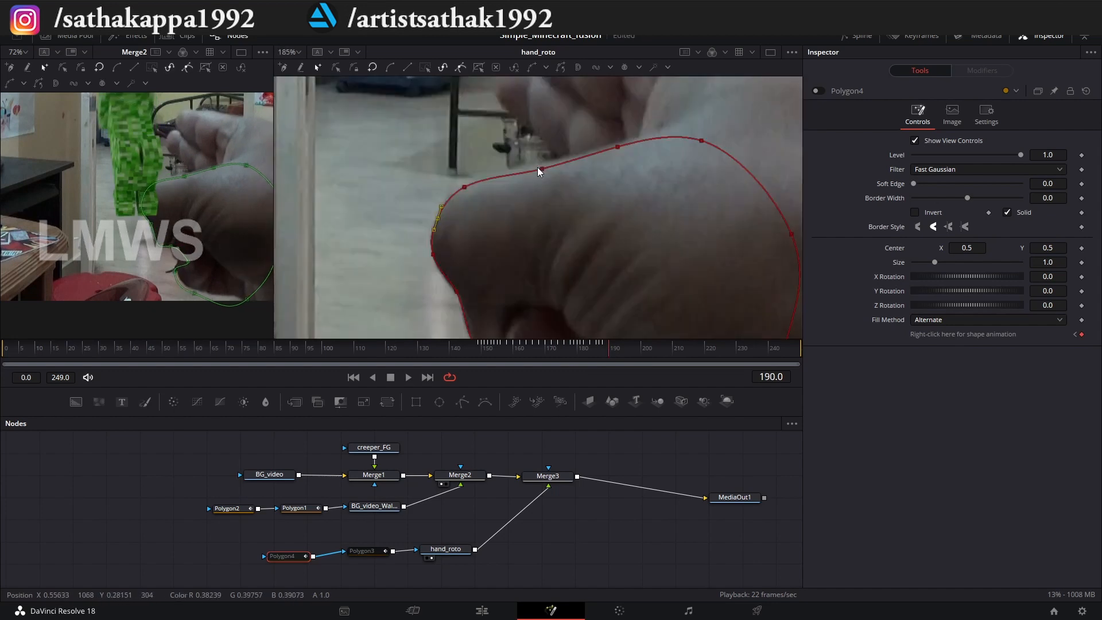
Advance to frame 190 and fit the Polygon4 points along the thumb's tip and upper edge.
left_click_drag(602, 347, 610, 348)
left_click(614, 350)
scroll(511, 160, "up", 2)
scroll(516, 167, "down", 2)
Advance to frame 192 and align the whole Polygon4 outline with the thumb.
left_click(616, 349)
scroll(517, 167, "up", 2)
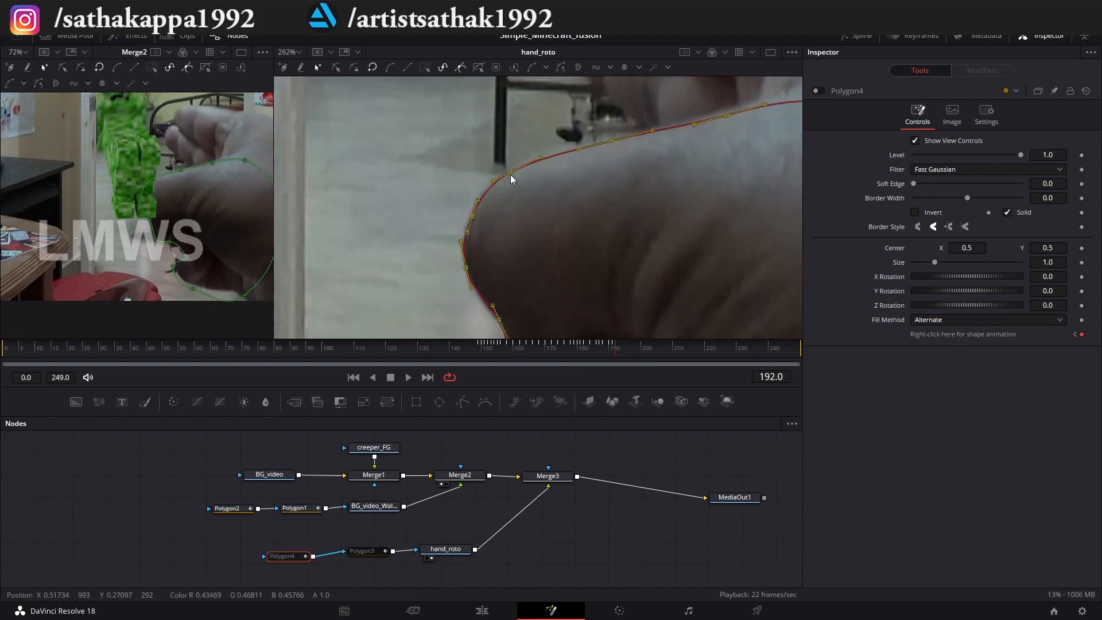
scroll(511, 174, "down", 2)
Keep shifting the whole Polygon4 outline to follow the thumb every few frames up to frame 200.
left_click(619, 349)
scroll(491, 141, "up", 2)
left_click_drag(479, 174, 481, 166)
left_click(625, 349)
left_click(631, 349)
left_click_drag(452, 214, 466, 194)
left_click_drag(635, 349, 637, 349)
left_click_drag(460, 204, 470, 204)
left_click(642, 349)
scroll(488, 220, "down", 3)
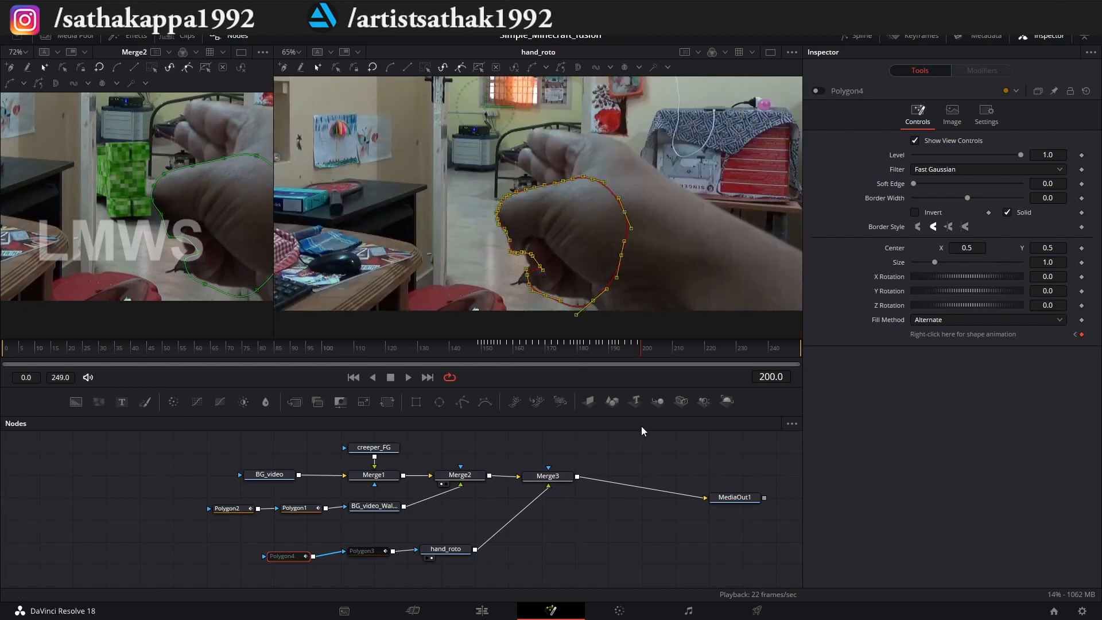
Toggle the Polygon4 mask, select Polygon3, and scrub back to frame 181 to examine the hand roto.
left_click(818, 91)
scroll(453, 551, "up", 2)
left_click(317, 541)
left_click_drag(640, 349, 581, 350)
scroll(522, 238, "down", 1)
scroll(524, 201, "up", 2)
Bypass the Polygon3 and Polygon4 masks and reselect Polygon3 for editing.
key("ctrl+p")
left_click(198, 542)
key("ctrl+p")
left_click(316, 541)
Move the Polygon3 points at frame 181 up onto the raised fingers.
scroll(535, 201, "up", 1)
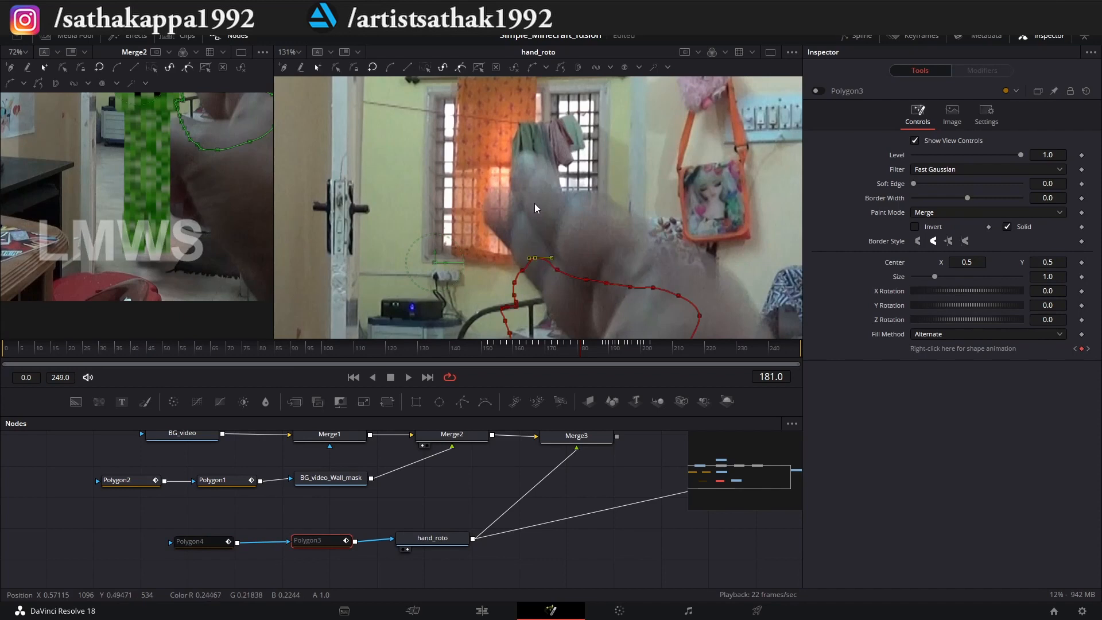
left_click_drag(564, 181, 545, 158)
left_click_drag(585, 279, 638, 213)
scroll(138, 230, "down", 1)
scroll(529, 224, "up", 1)
left_click_drag(519, 289, 501, 138)
left_click_drag(497, 145, 500, 182)
left_click_drag(508, 307, 507, 167)
left_click_drag(512, 331, 485, 241)
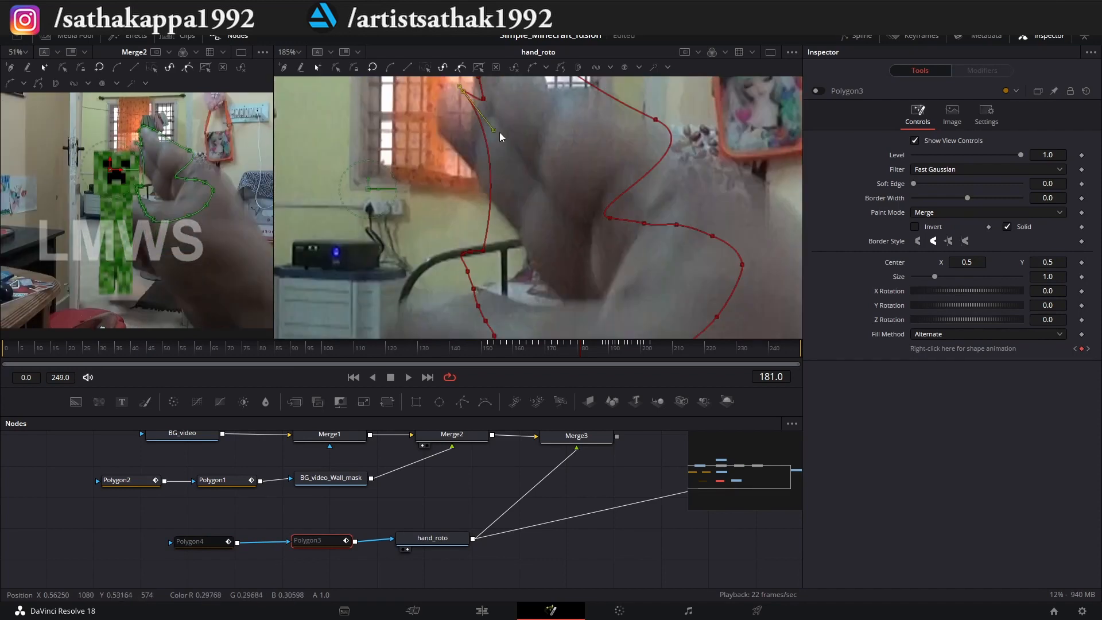
Adjust the Polygon3 points and handles around the outer fingertip at frame 181.
left_click_drag(448, 99, 432, 138)
left_click_drag(442, 95, 446, 97)
left_click(449, 140)
left_click_drag(442, 119, 510, 165)
scroll(501, 298, "up", 5)
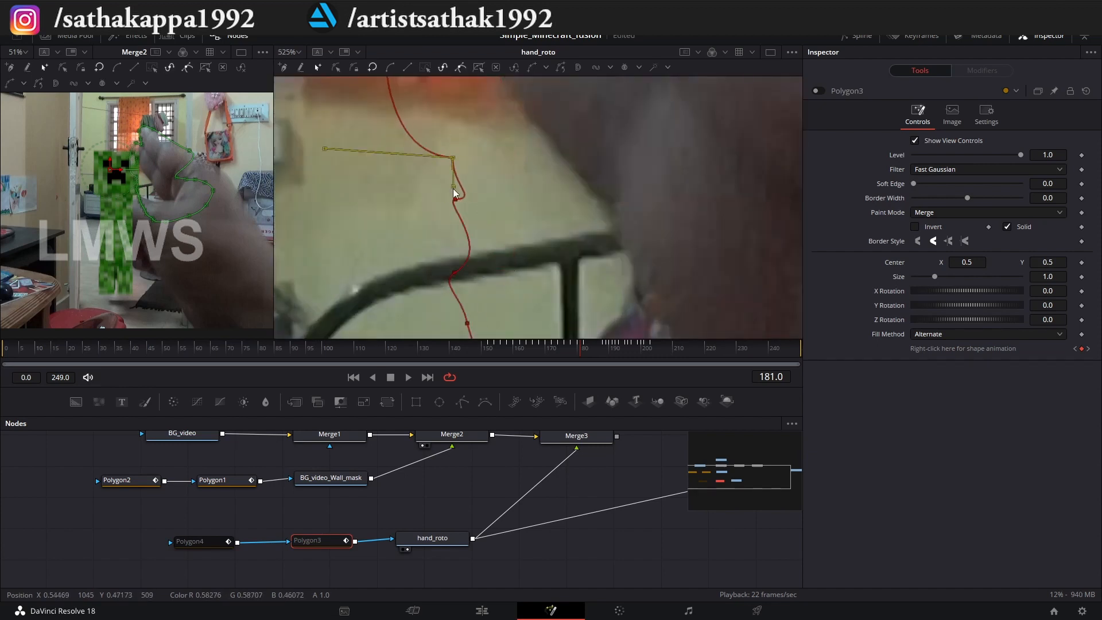
scroll(460, 172, "down", 3)
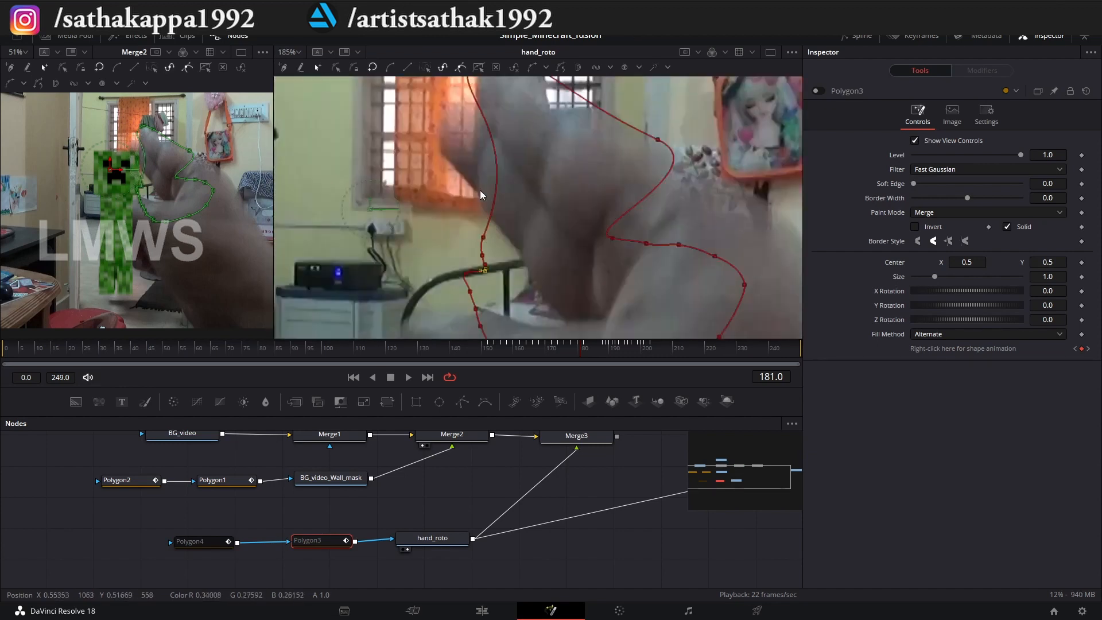
Reposition the Polygon3 points down the outer finger's edge toward the thumb at frame 181.
scroll(536, 167, "down", 2)
left_click_drag(491, 225, 475, 128)
scroll(488, 143, "up", 2)
scroll(485, 126, "down", 2)
scroll(485, 138, "up", 1)
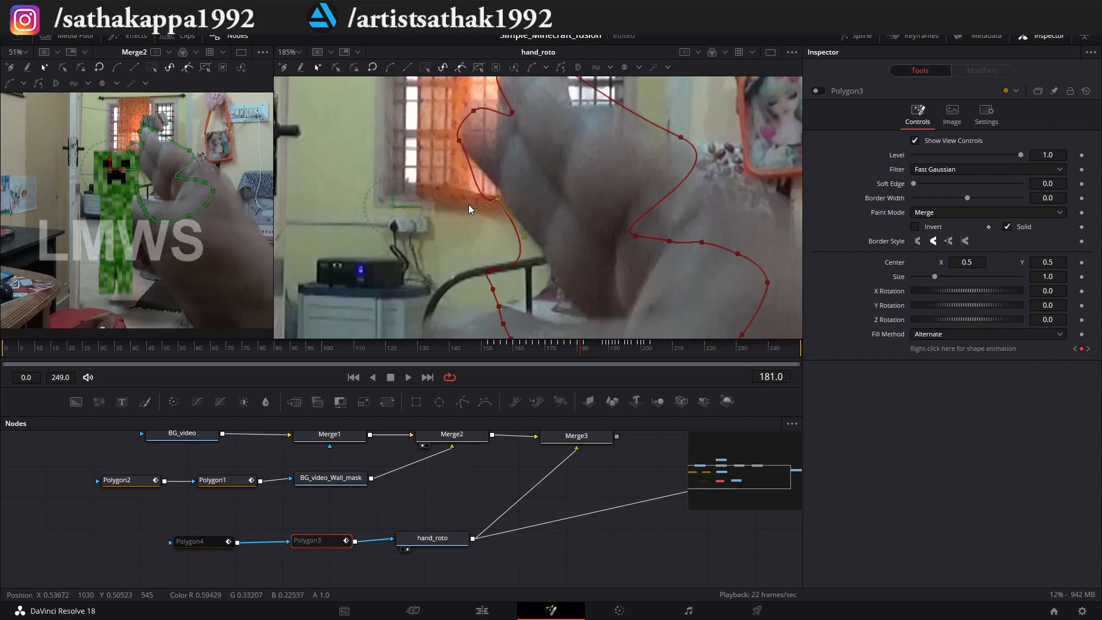
Refit the Polygon3 points in the gap between the fingers and thumb at frame 181.
left_click(493, 290)
scroll(507, 276, "up", 2)
scroll(631, 238, "down", 2)
left_click(629, 269)
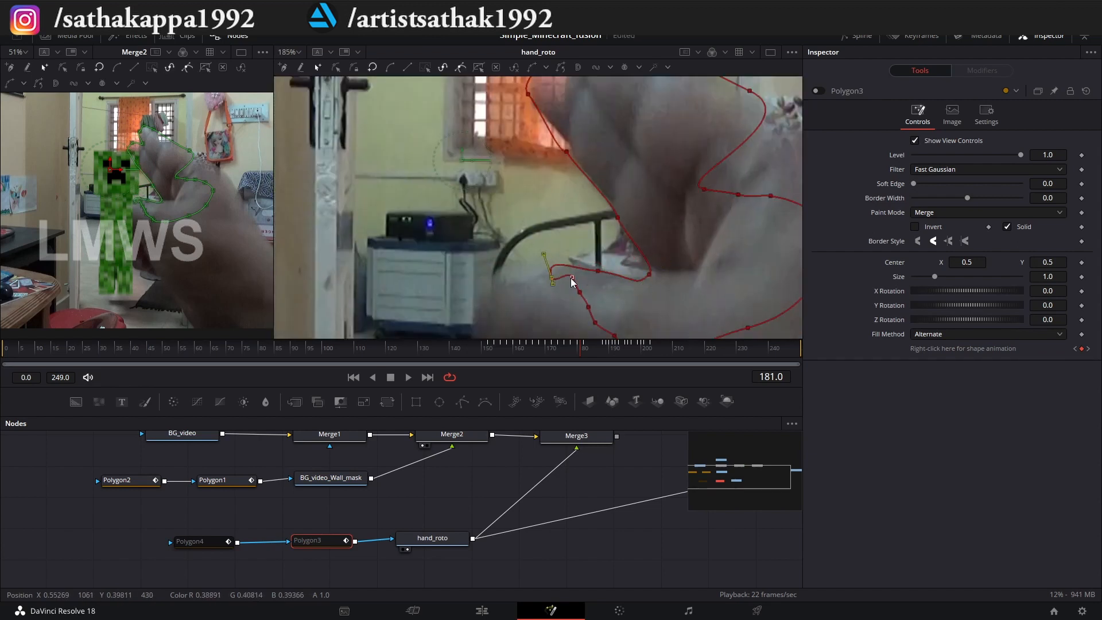
left_click_drag(571, 279, 575, 284)
scroll(531, 80, "up", 2)
left_click_drag(617, 243, 608, 252)
scroll(597, 258, "down", 3)
Advance to frame 185, shift the whole Polygon3 outline onto the hand, and refine its points beside the fingers.
left_click_drag(580, 348, 592, 348)
key("ctrl+a")
scroll(603, 217, "up", 3)
left_click_drag(565, 218, 559, 334)
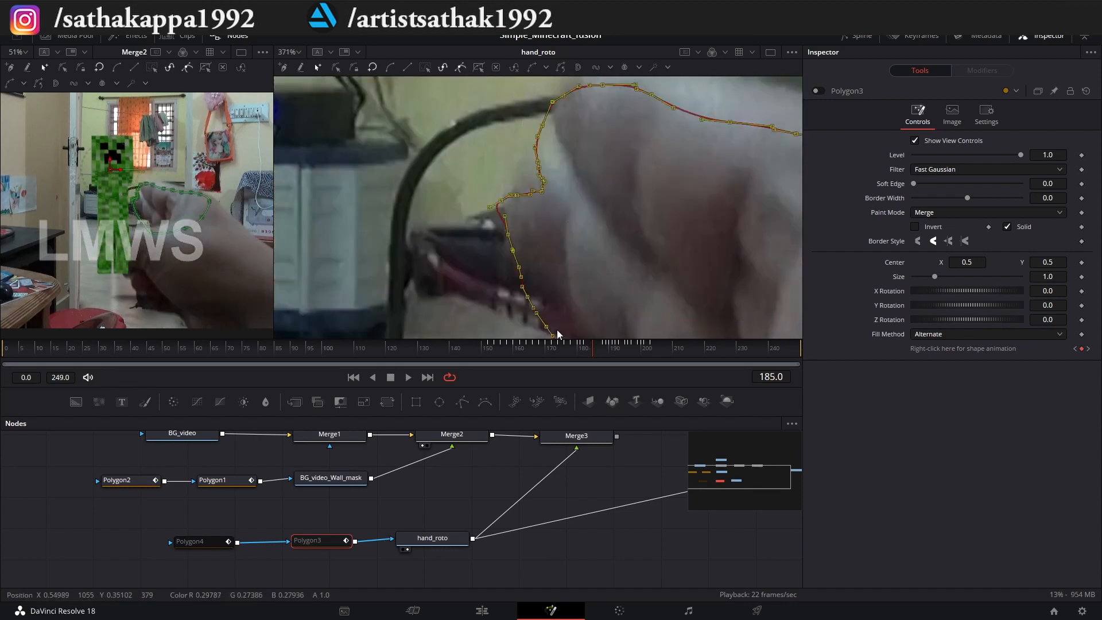
scroll(470, 158, "up", 2)
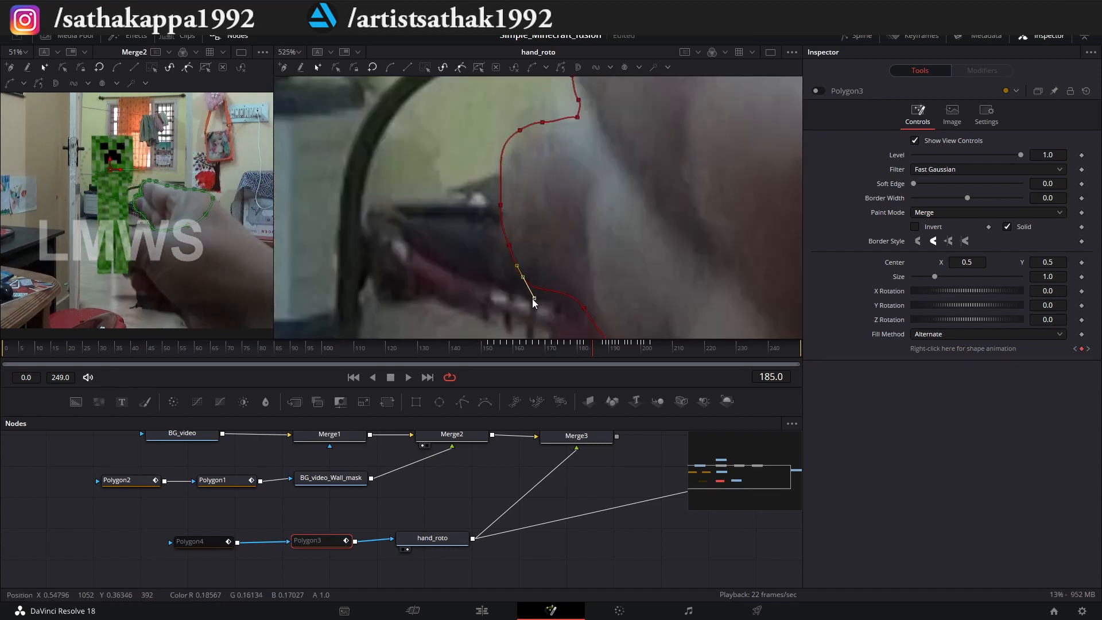
scroll(542, 264, "down", 4)
Step back to frame 184 and the frame before it, and fit the whole Polygon3 outline to the fingers.
left_click(591, 347)
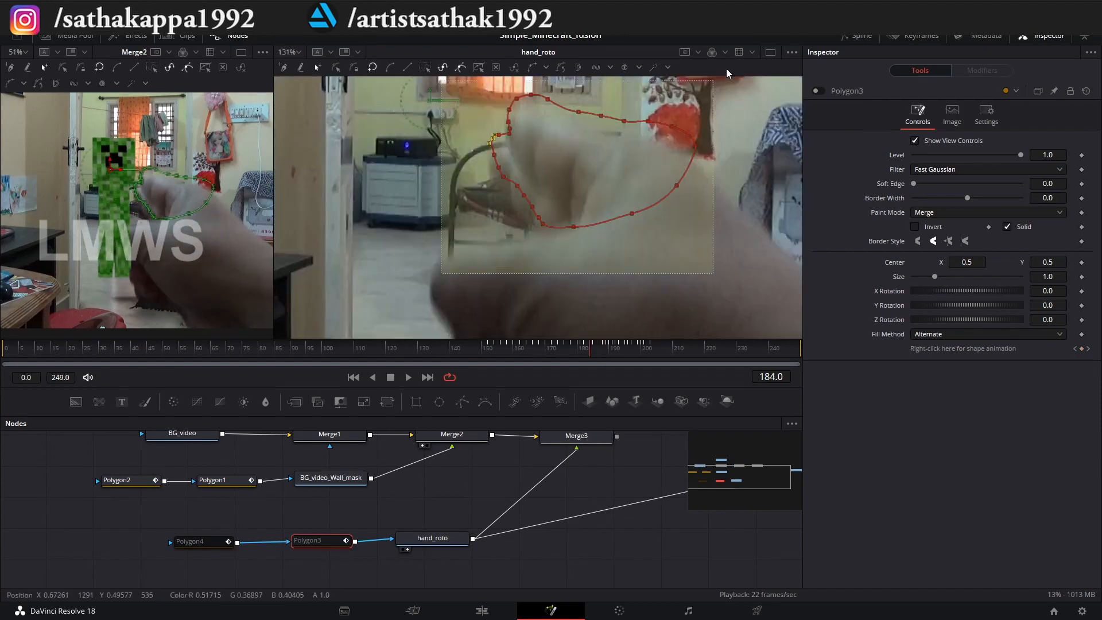
scroll(482, 155, "up", 3)
key("ctrl+a")
scroll(482, 169, "down", 3)
left_click(586, 347)
scroll(499, 190, "up", 3)
scroll(499, 241, "down", 3)
Go to frame 179 and refine the Polygon3 outline around the fingers.
left_click(569, 348)
left_click(574, 349)
left_click_drag(523, 298, 593, 205)
key("ctrl+a")
key("ctrl+z")
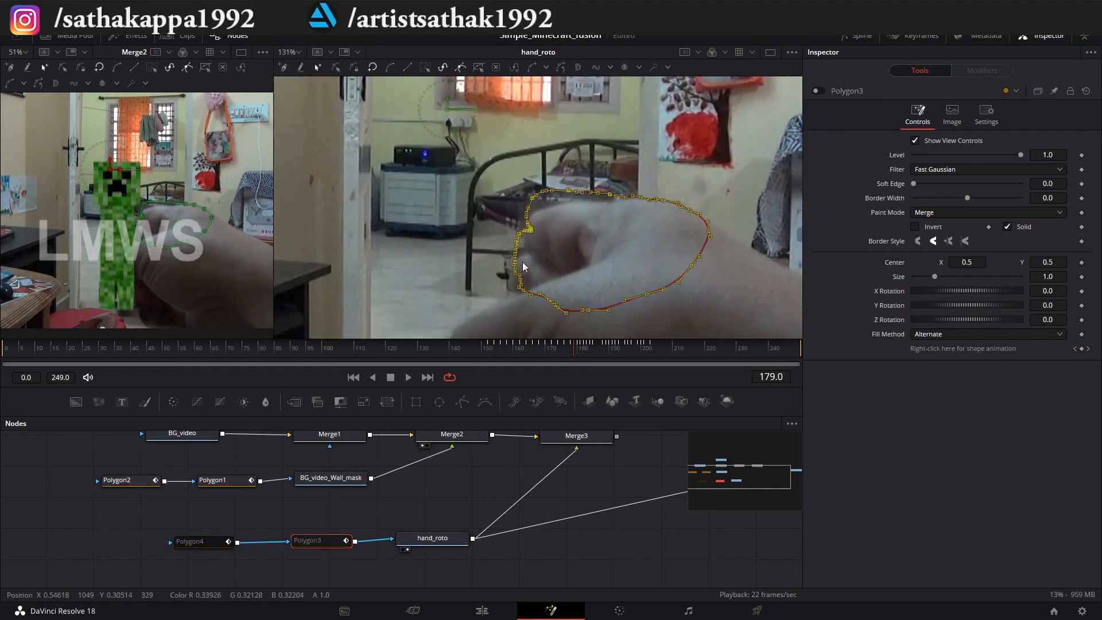
scroll(527, 292, "up", 3)
scroll(515, 258, "down", 3)
left_click(625, 168)
scroll(562, 218, "down", 1)
Check the Polygon3 outline against the fingers at frames 152 and 173.
left_click_drag(571, 349, 488, 348)
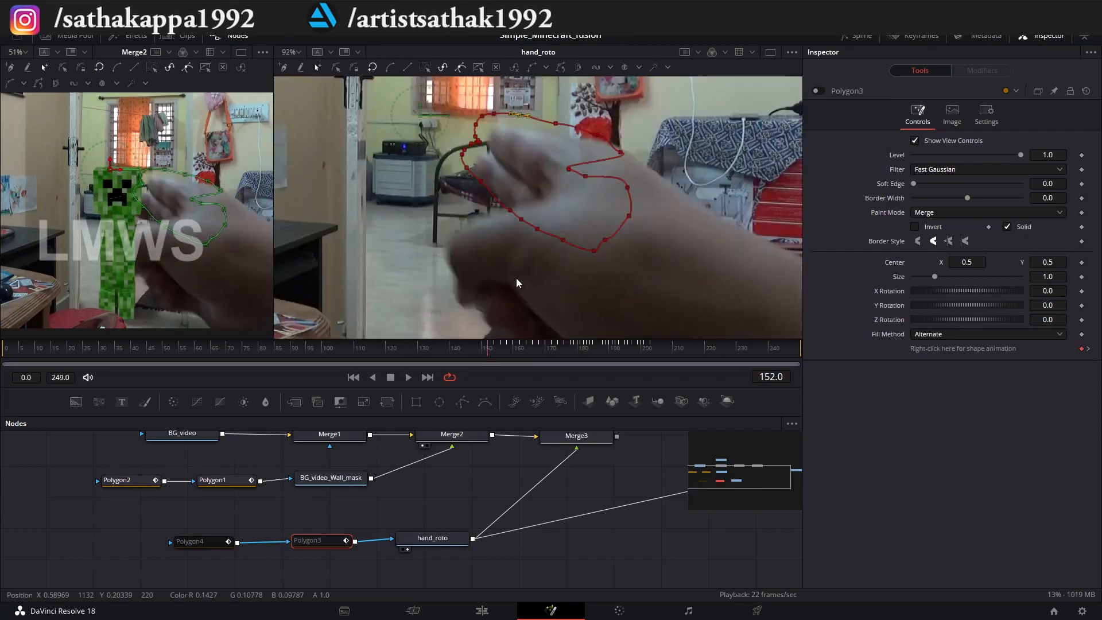
scroll(518, 275, "up", 3)
key("ctrl+a")
left_click(554, 348)
scroll(484, 263, "down", 4)
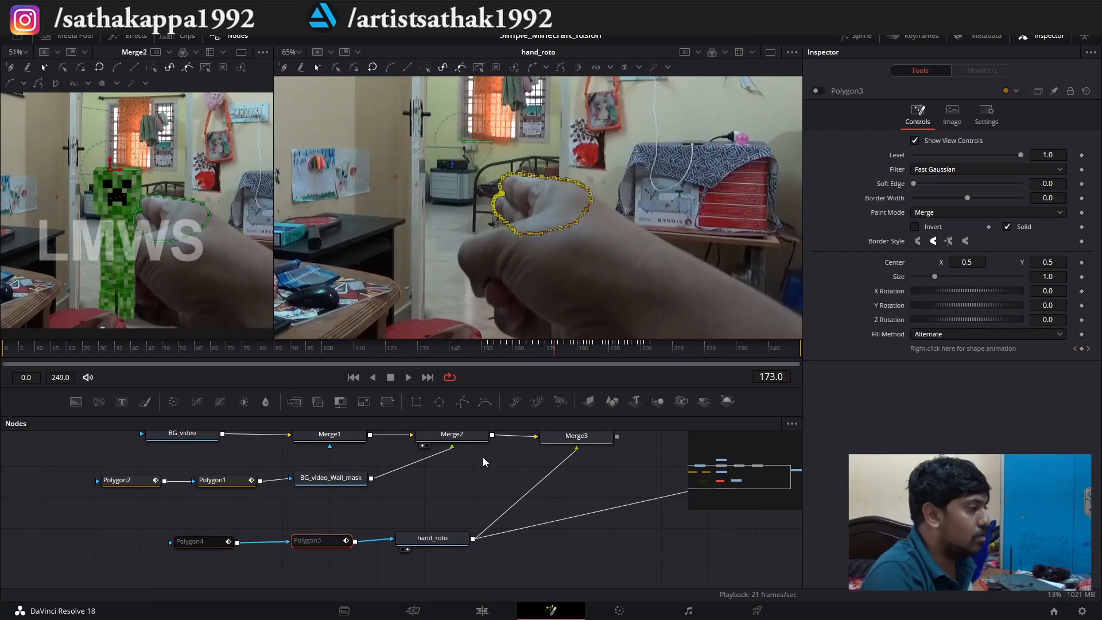
Enable the Polygon3 and Polygon4 masks so they cut out the hand in hand_roto.
scroll(420, 543, "down", 4)
scroll(453, 537, "up", 4)
scroll(405, 518, "down", 5)
scroll(447, 529, "up", 3)
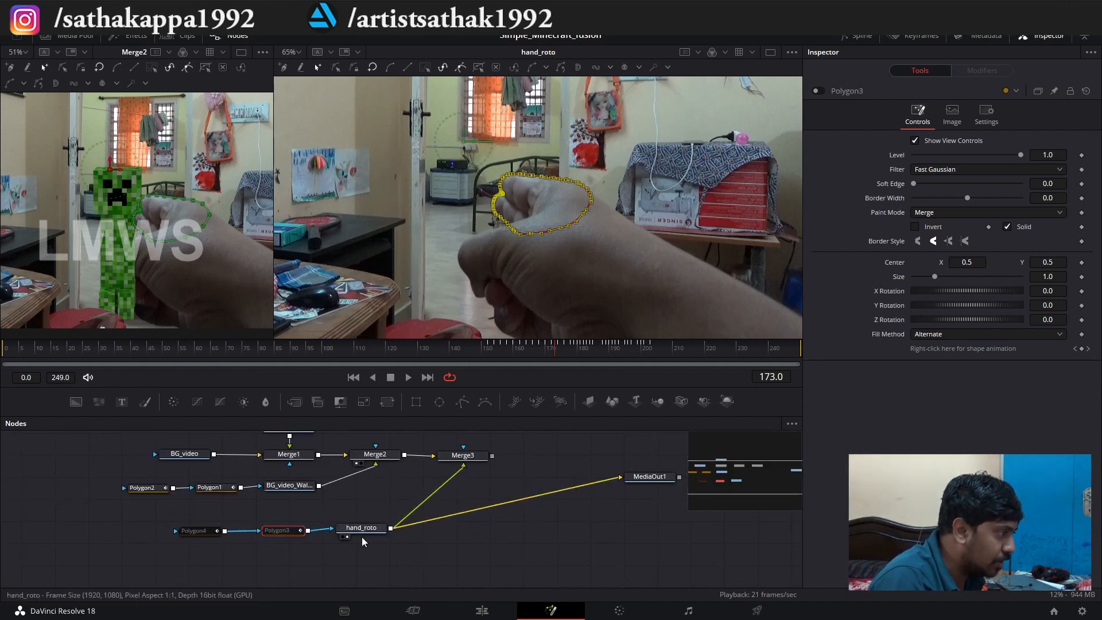
left_click_drag(379, 533, 390, 539)
left_click_drag(183, 455, 181, 451)
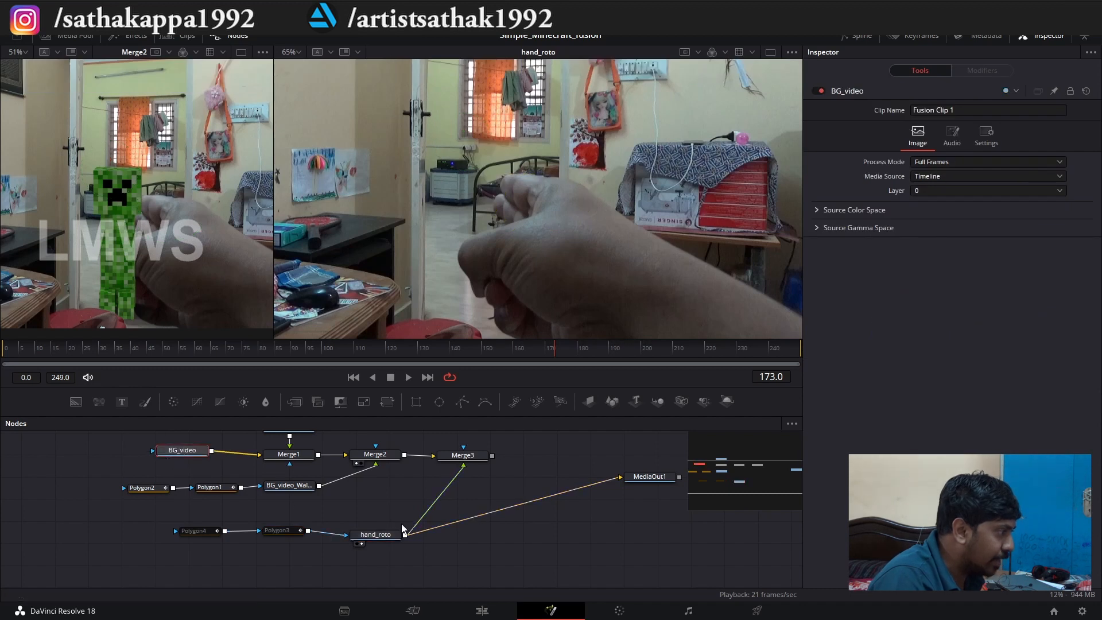
left_click_drag(380, 534, 386, 524)
left_click(270, 532)
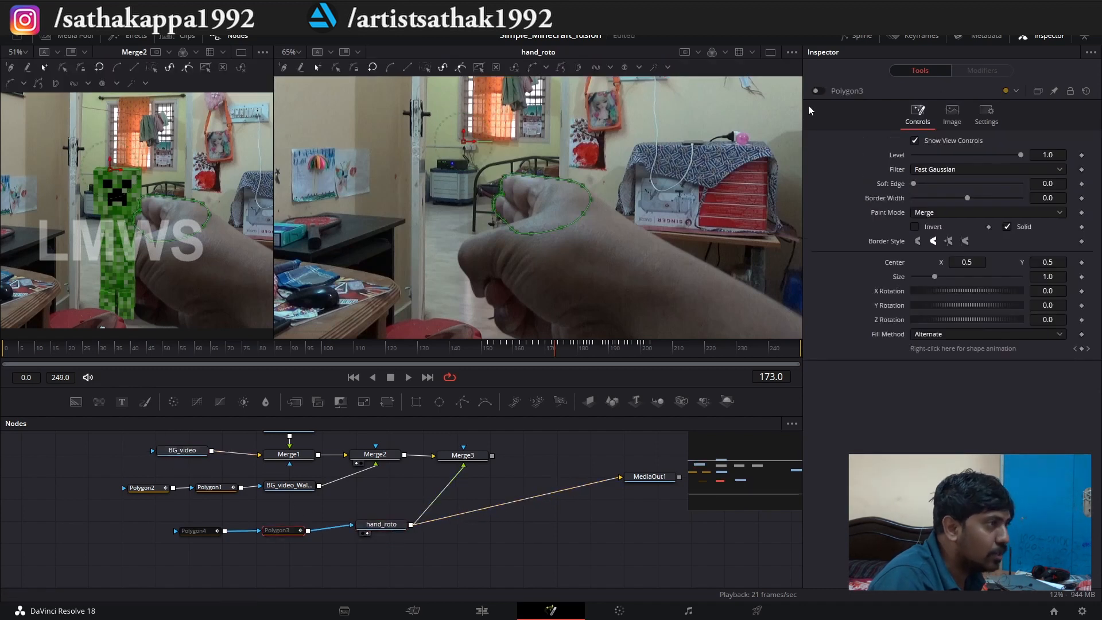
left_click(820, 91)
left_click(193, 531)
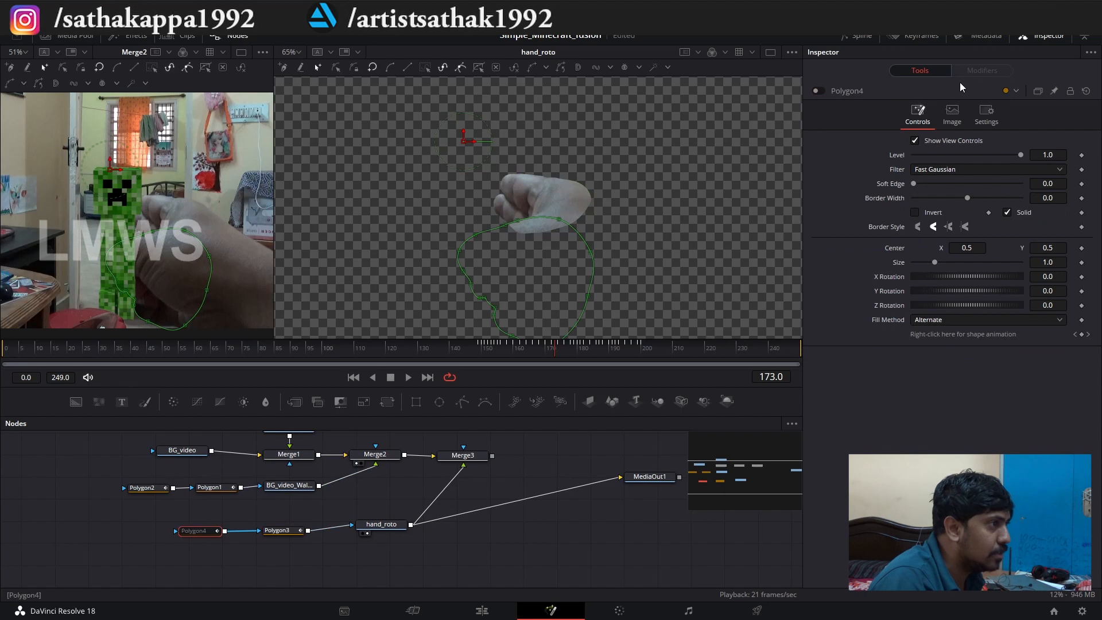
left_click(818, 91)
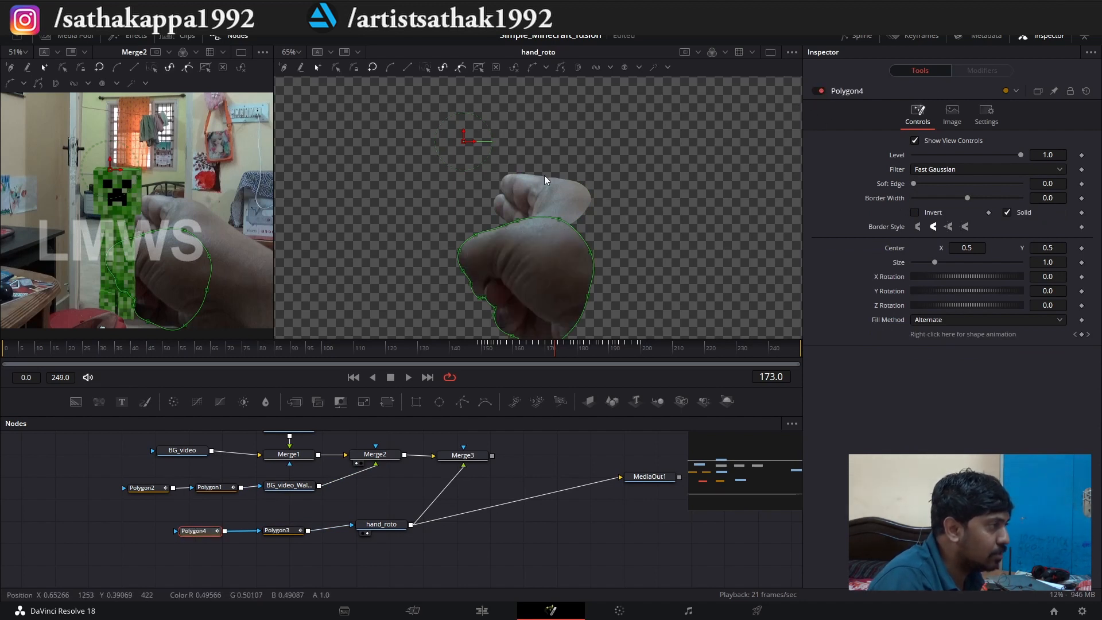
Play the masked hand_roto clip from frame 173 to frame 200 to check the cutout.
key("space")
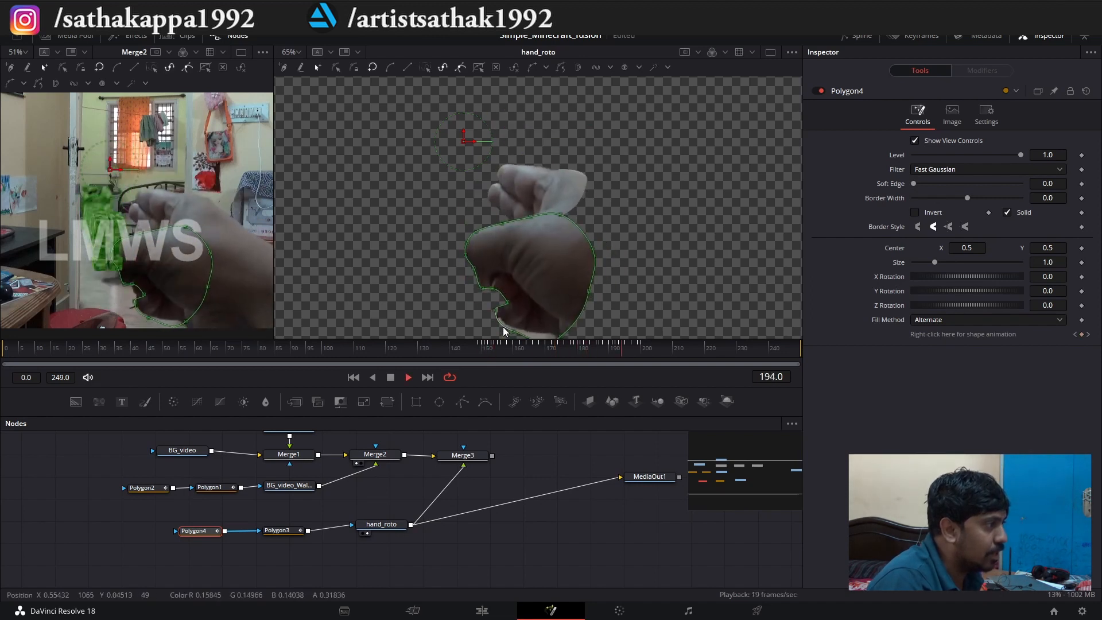
key("space")
scroll(459, 488, "up", 3)
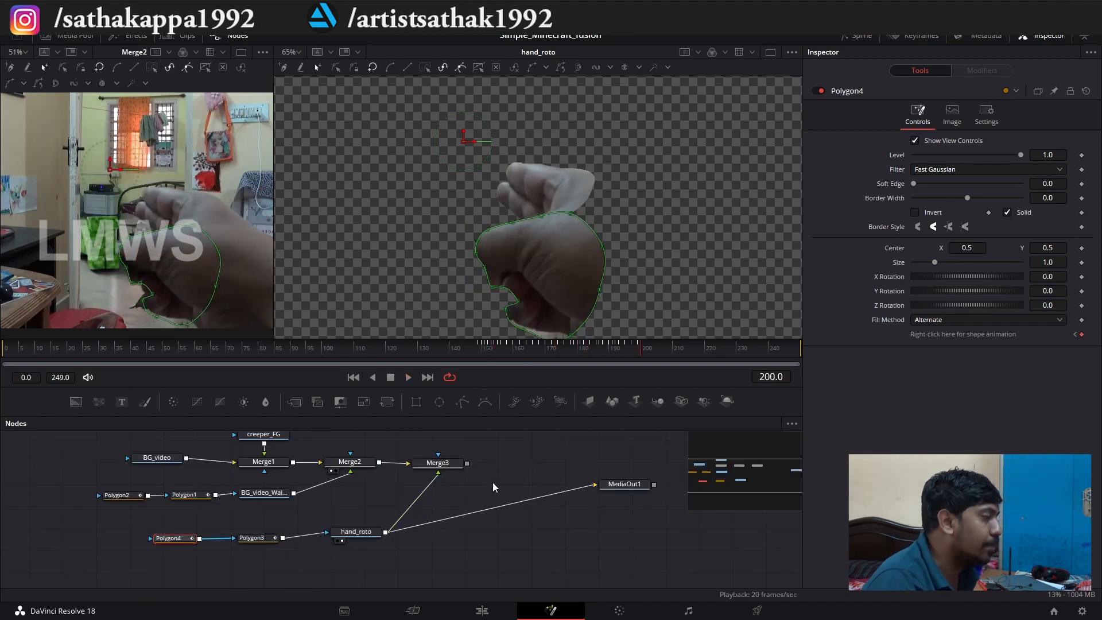
Space out the hand_roto and Merge3 nodes in the node graph.
left_click_drag(353, 550, 322, 556)
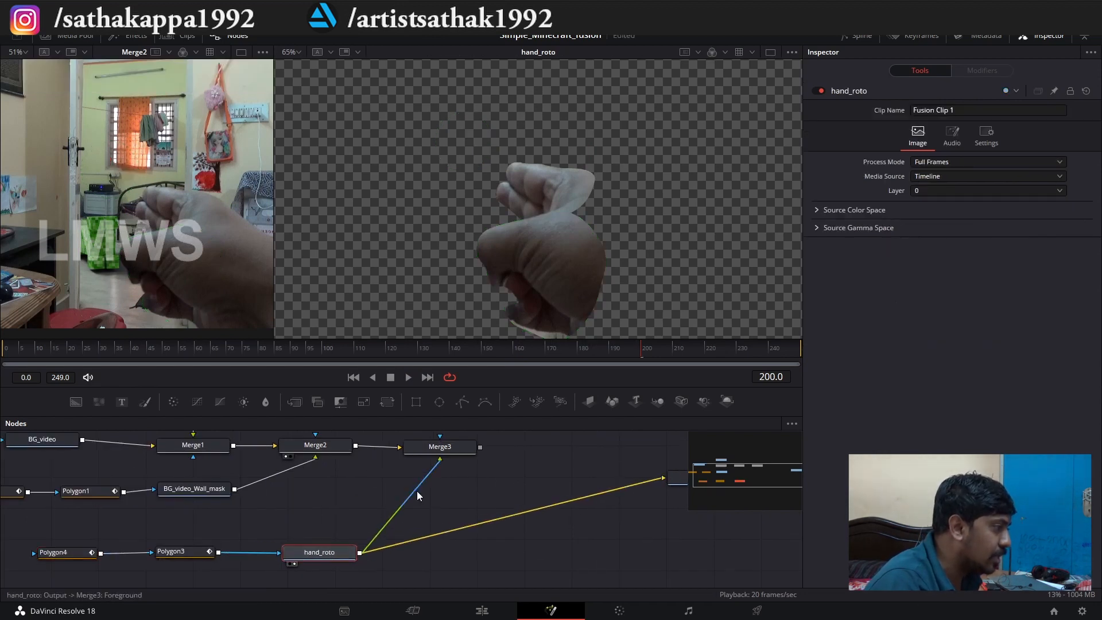
left_click_drag(443, 451, 459, 451)
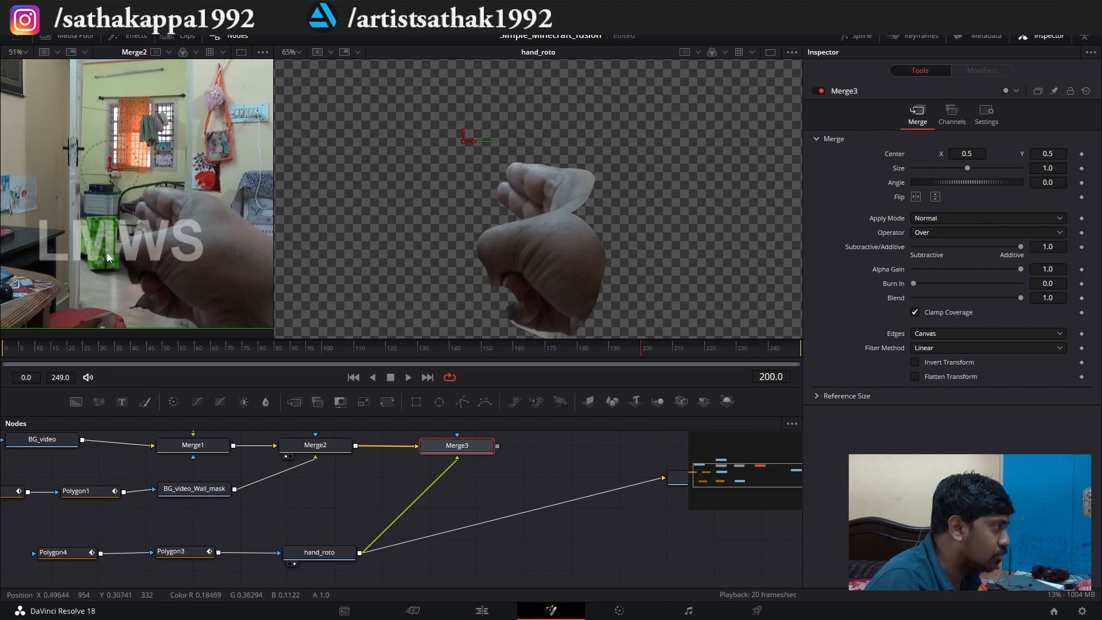
left_click_drag(333, 452, 335, 451)
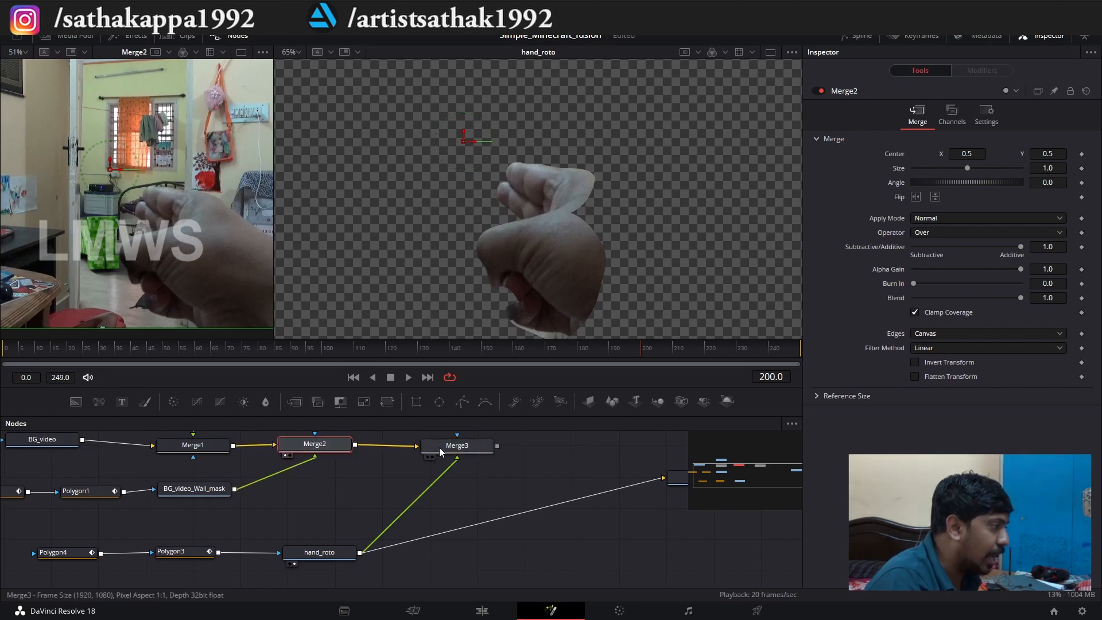
left_click_drag(454, 448, 466, 446)
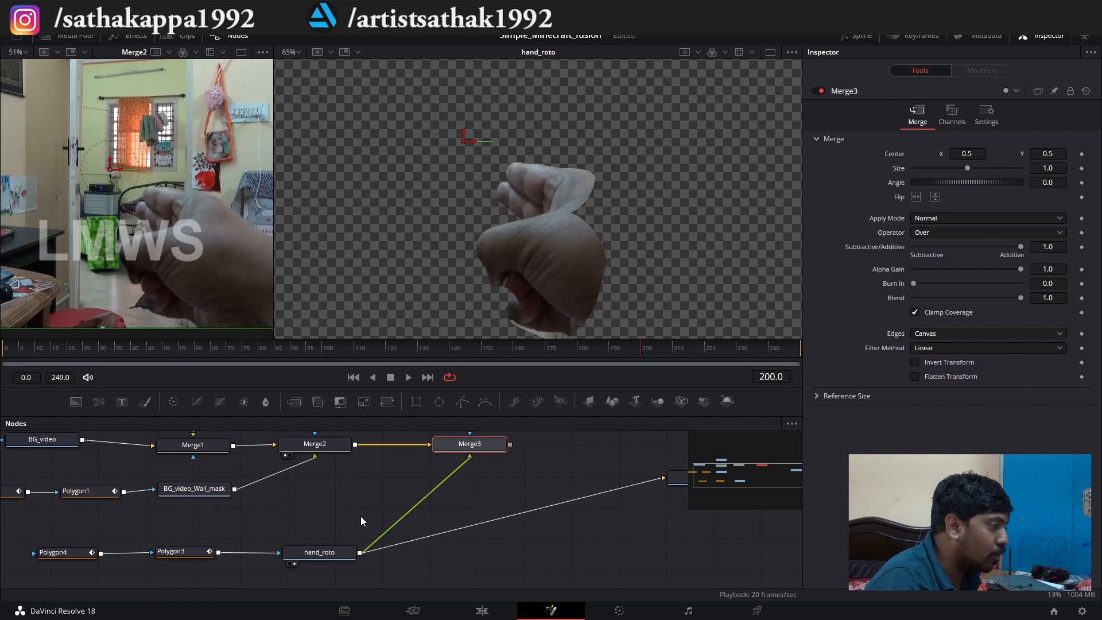
Connect Merge3's output to MediaOut1 in place of hand_roto and view MediaOut1 in the larger viewer.
left_click(324, 553)
scroll(299, 535, "down", 3)
left_click_drag(387, 488, 489, 510)
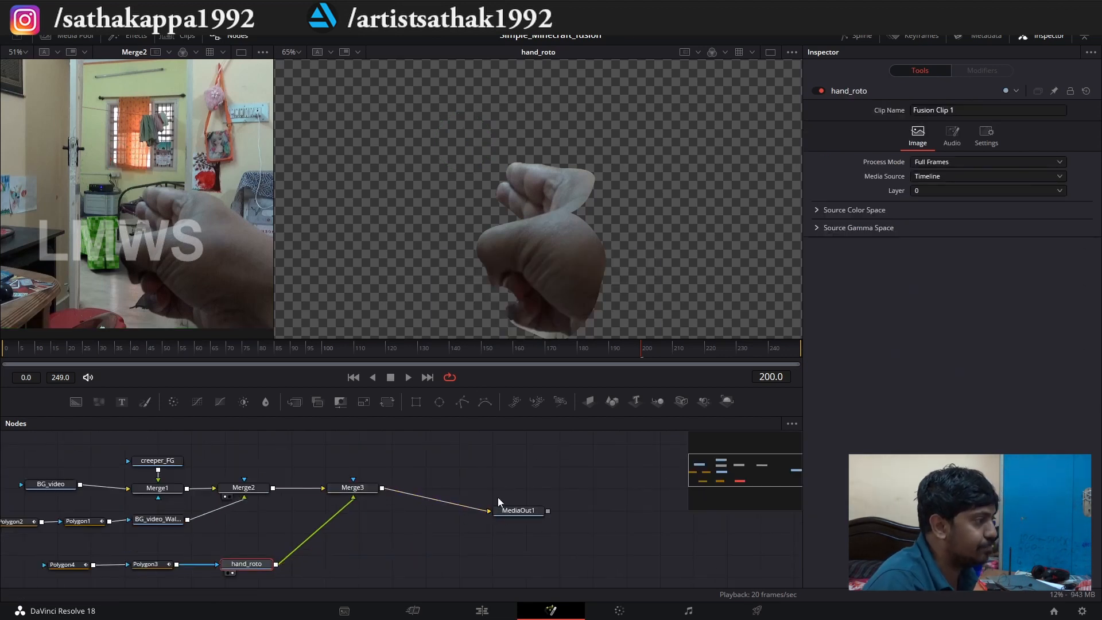
left_click(515, 512)
left_click(505, 519)
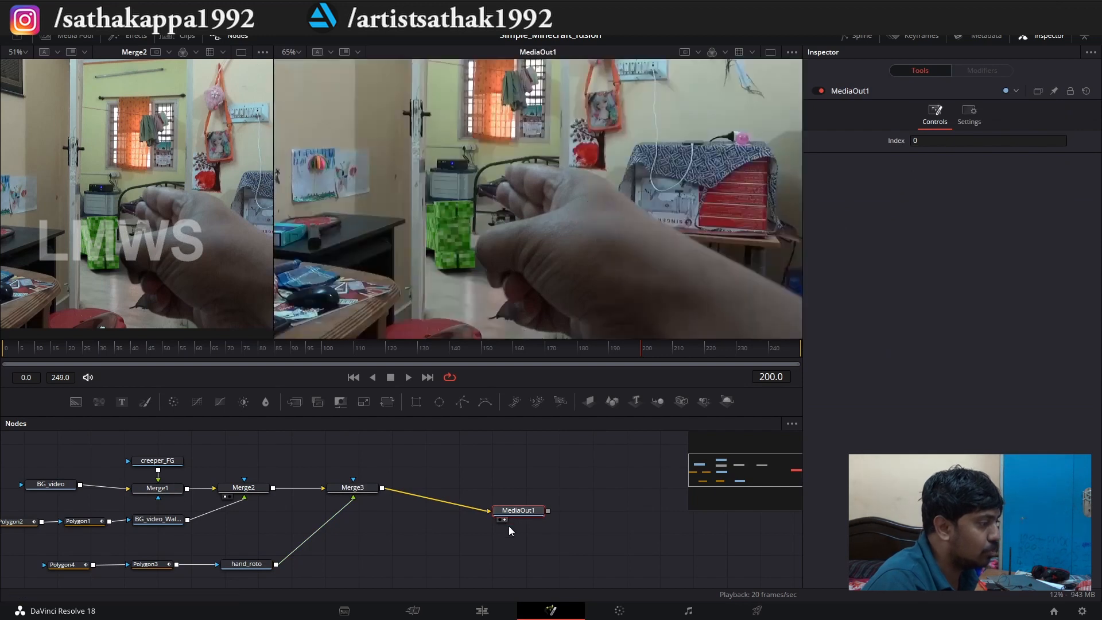
Play the full composite from frame 111 to frame 225, checking the creeper and hand overlap.
scroll(505, 459, "down", 3)
left_click(399, 340)
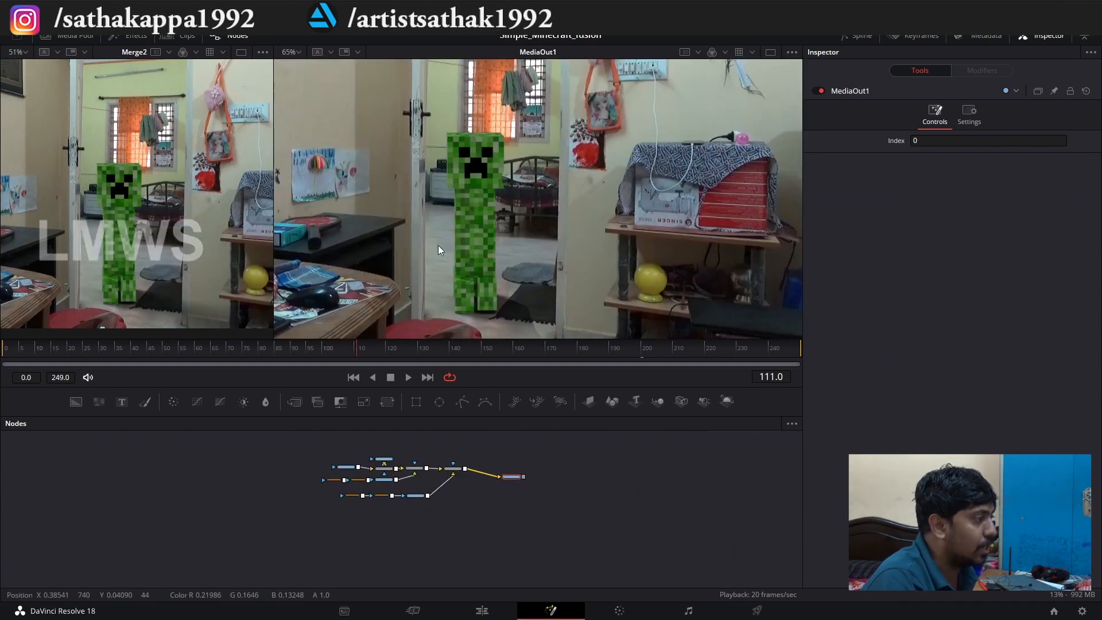
key("space")
scroll(470, 149, "down", 2)
scroll(483, 160, "up", 2)
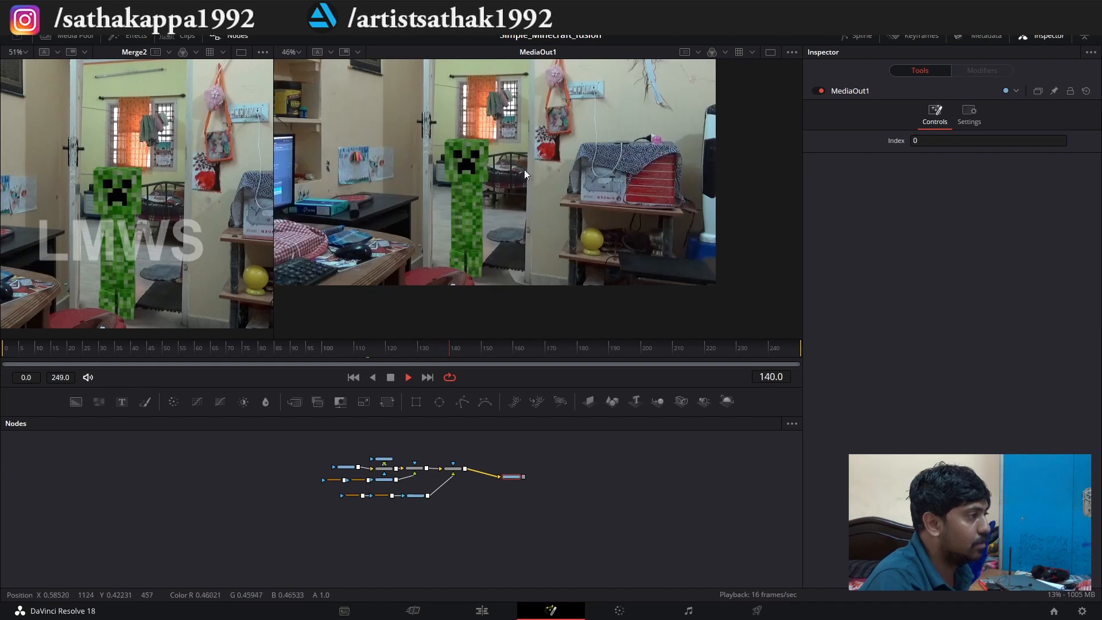
key("space")
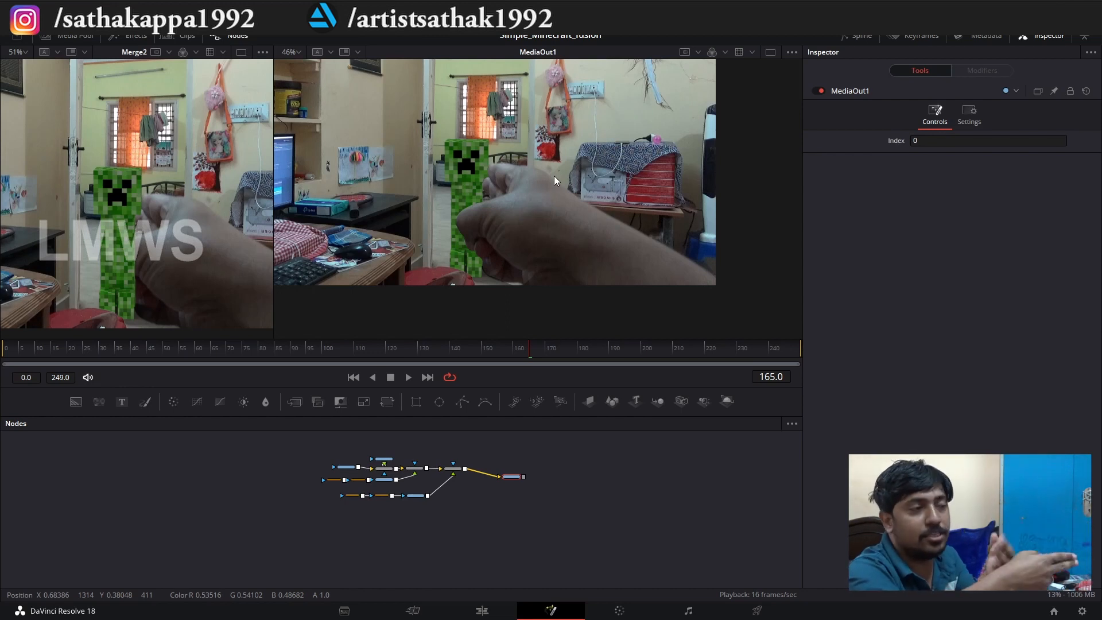
key("space")
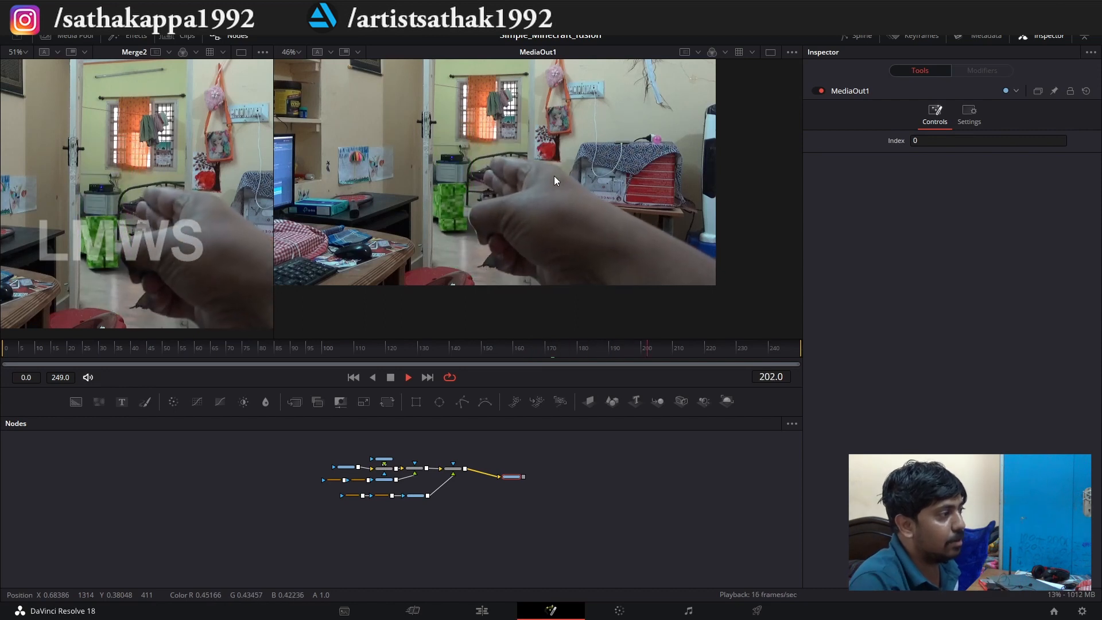
key("space")
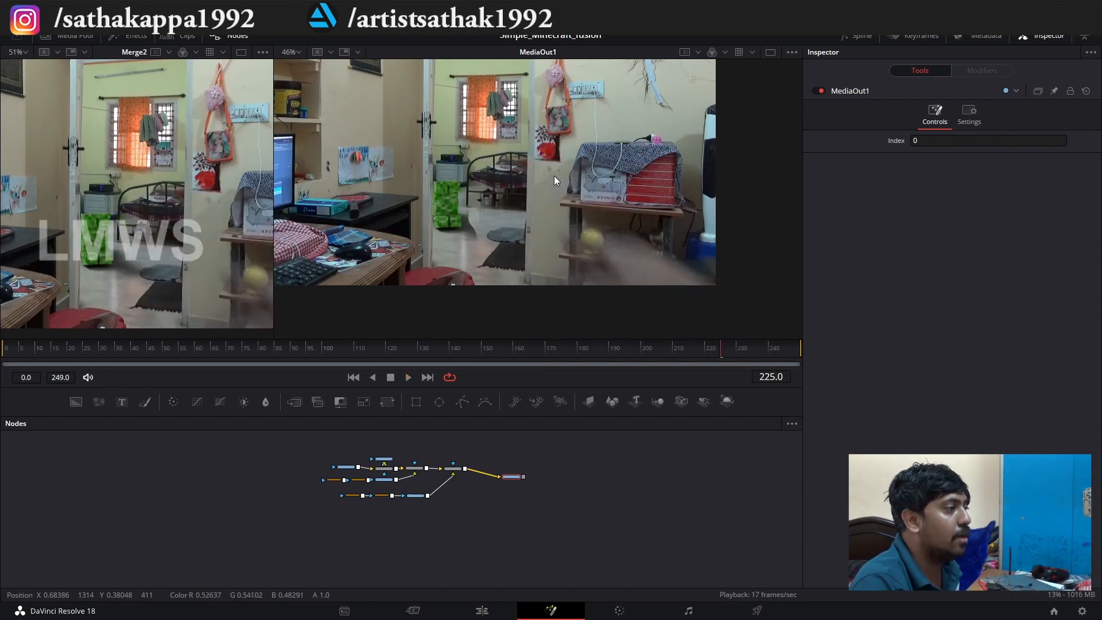
Move the entire Polygon3 outline outside the picture at frame 204, beyond its bottom-right corner.
scroll(478, 228, "up", 2)
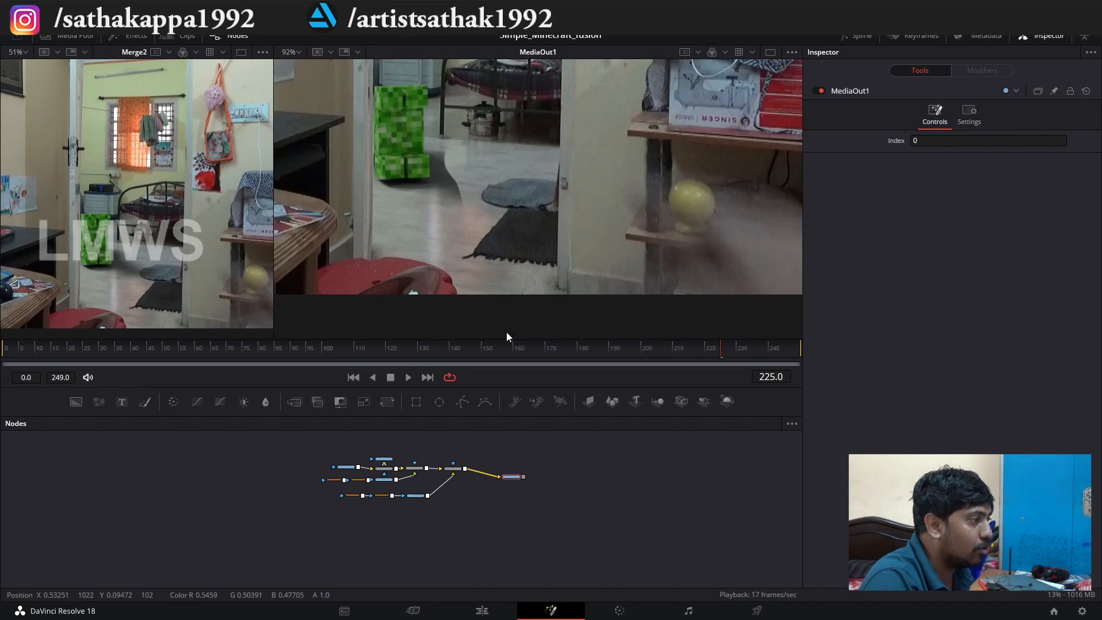
scroll(381, 503, "up", 5)
left_click(387, 492)
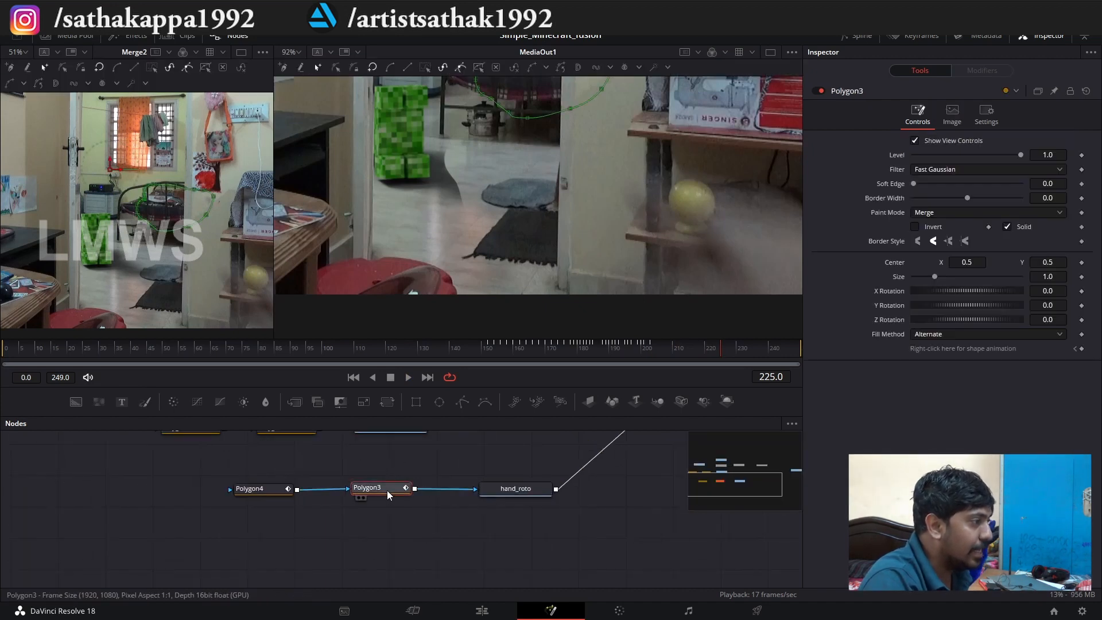
mouse_move(652, 351)
left_mouse_down()
mouse_move(626, 348)
mouse_move(650, 351)
left_mouse_up()
scroll(533, 198, "down", 5)
scroll(509, 192, "up", 3)
scroll(510, 192, "down", 4)
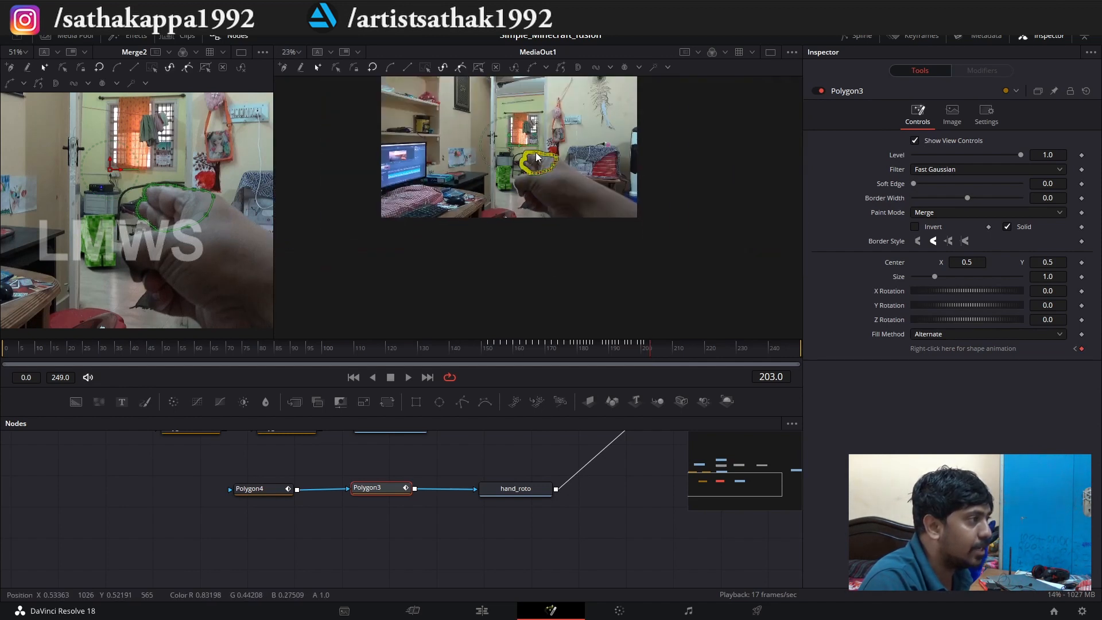
scroll(536, 153, "up", 3)
scroll(647, 350, "up", 3)
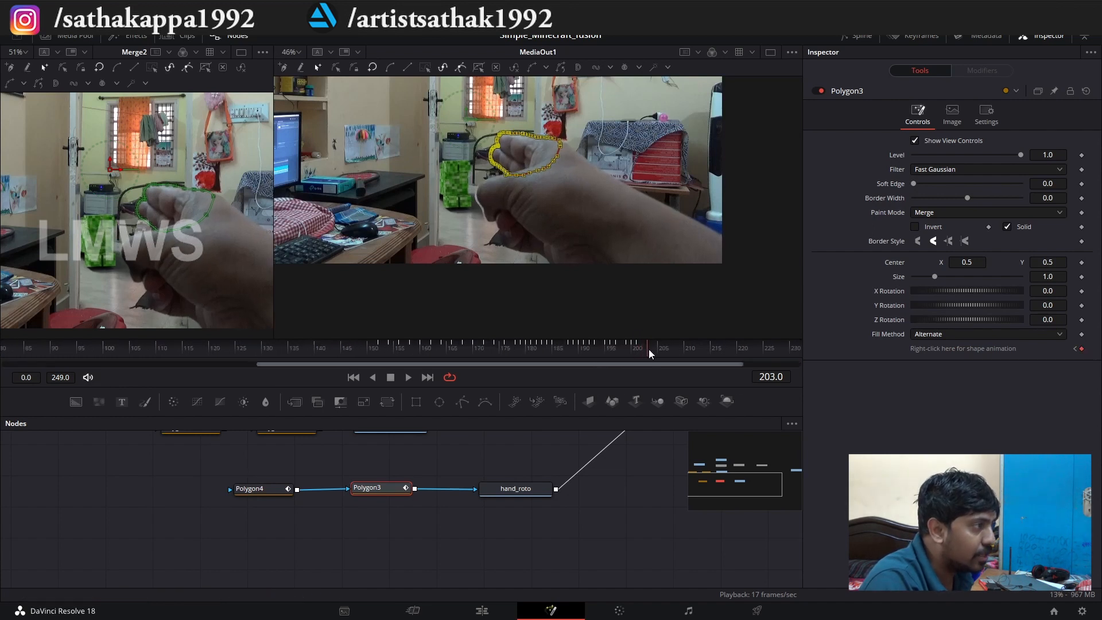
left_click(652, 348)
scroll(520, 164, "down", 2)
scroll(520, 164, "up", 2)
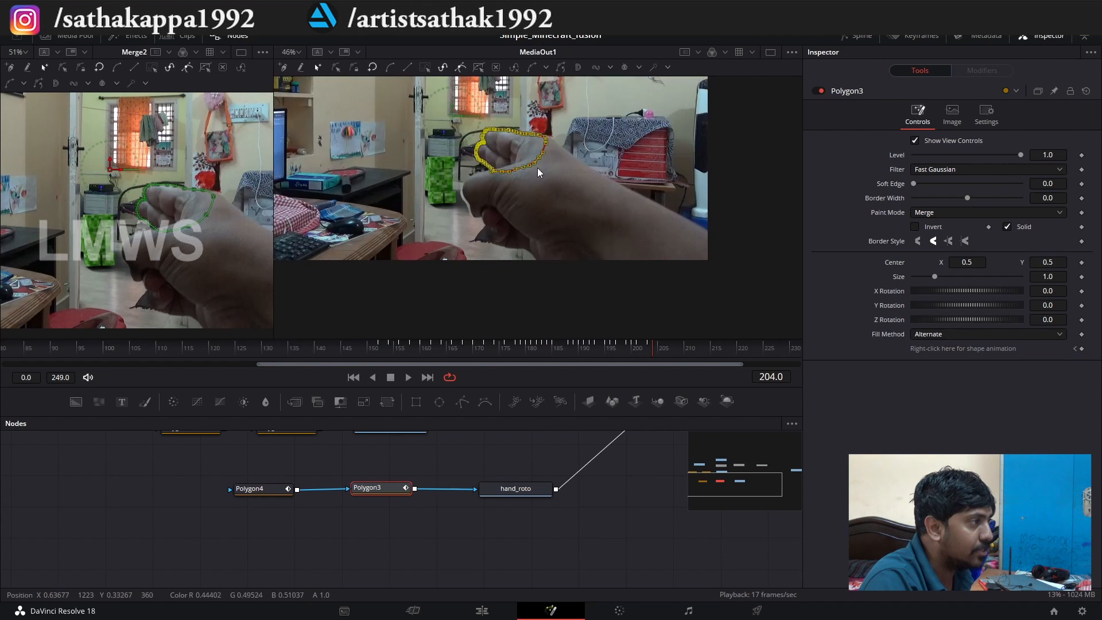
left_click_drag(539, 157, 786, 322)
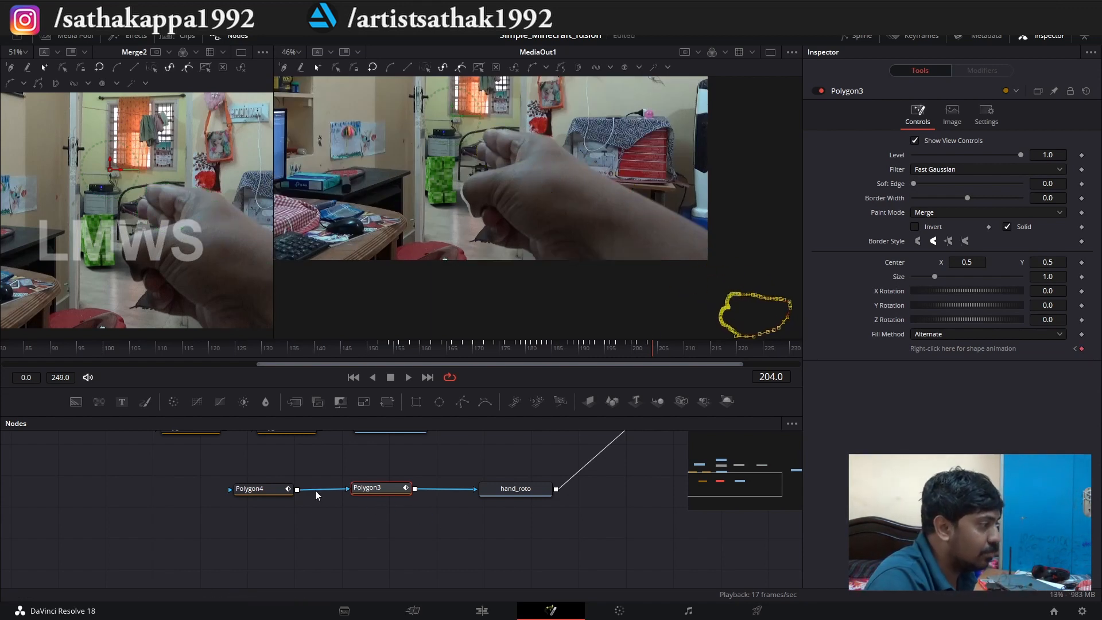
Move the entire Polygon4 outline below and outside the picture at frame 201.
left_click(259, 488)
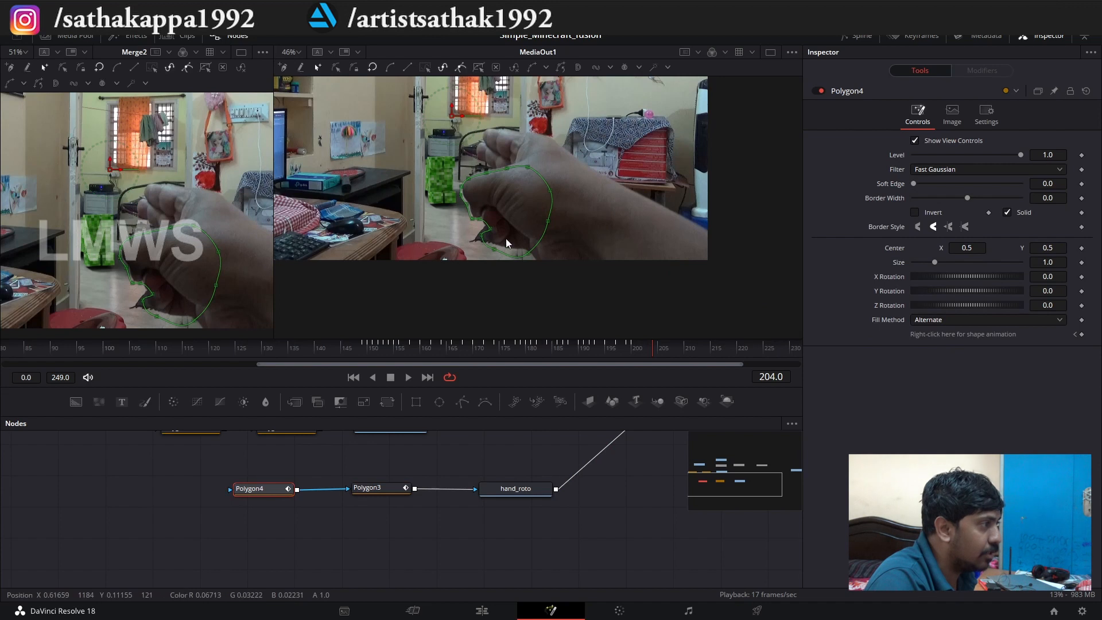
left_click(633, 345)
left_click(636, 344)
left_click_drag(590, 297, 467, 184)
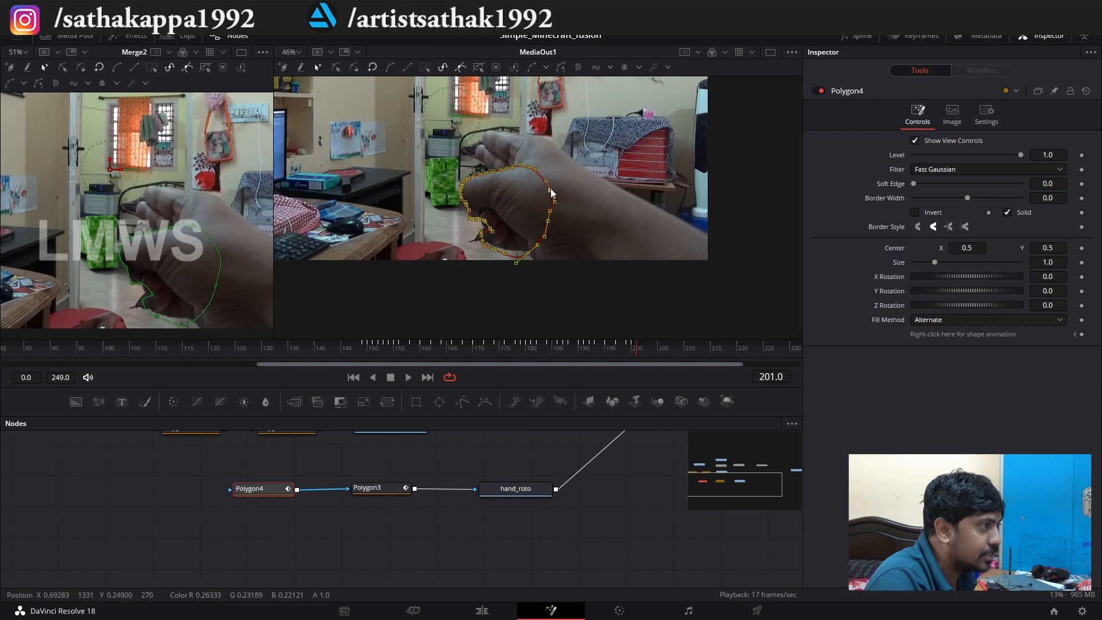
left_click_drag(550, 191, 691, 318)
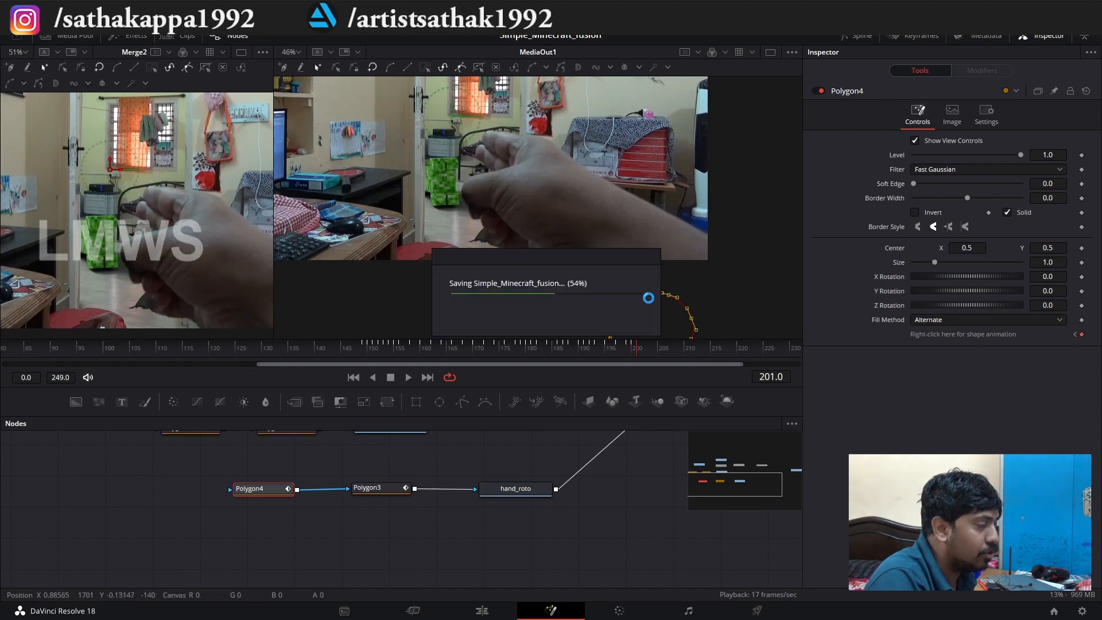
scroll(433, 211, "up", 2)
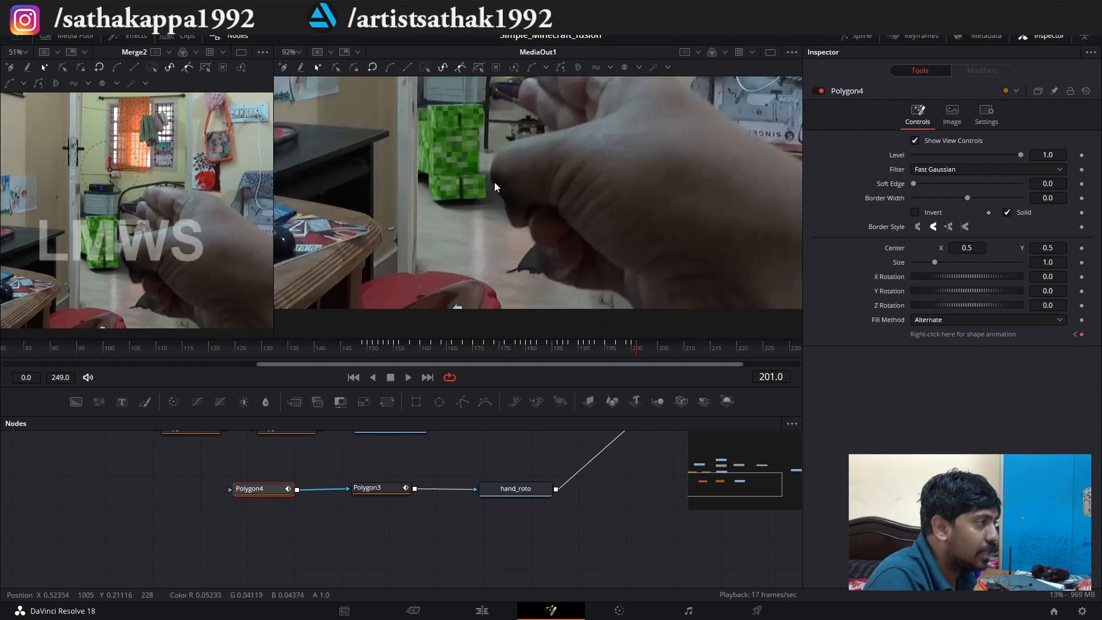
Play the composite through frame 206 to check the mask exit, and return to frame 166.
left_click(606, 350)
key("space")
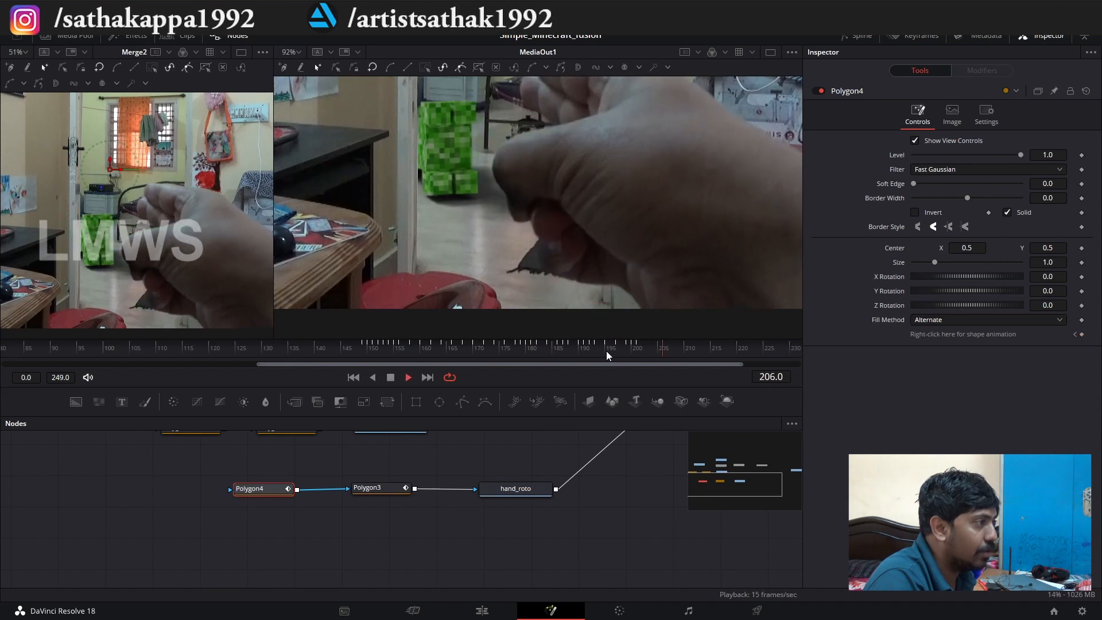
left_click(453, 346)
scroll(495, 216, "down", 3)
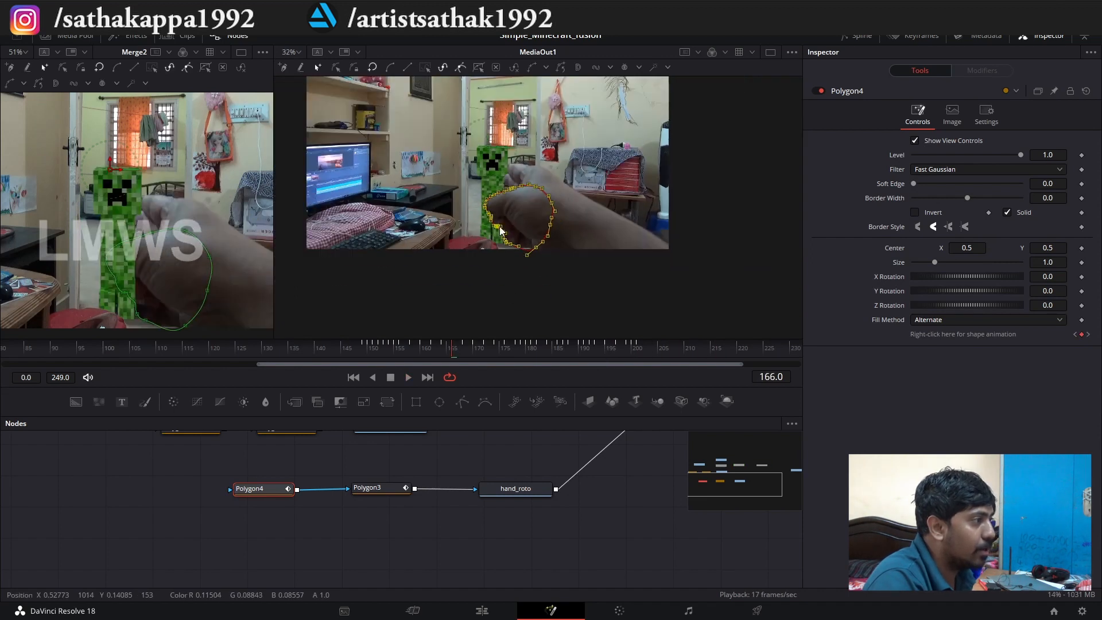
Select MediaOut1 with the whole node tree in view and play the final composite.
left_click(527, 493)
scroll(415, 503, "down", 4)
scroll(542, 464, "up", 2)
left_click(530, 507)
key("space")
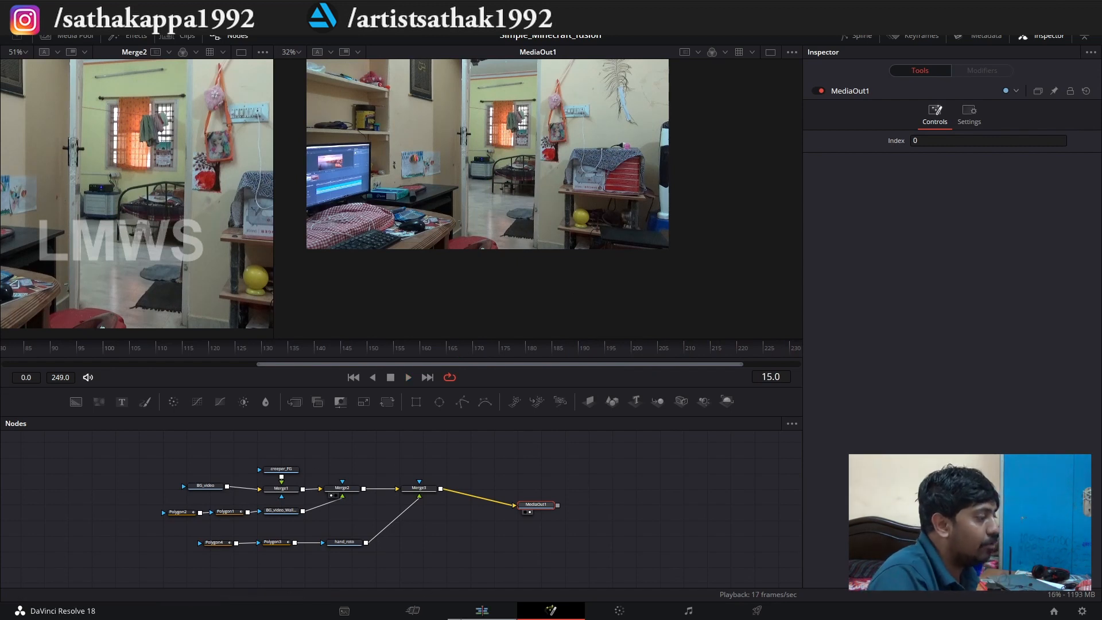
Play Timeline 1 from its start on the Edit page in an enlarged viewer, with the Media Pool hidden and the Inspector shown.
key("shift+4")
key("Home")
left_click(248, 391)
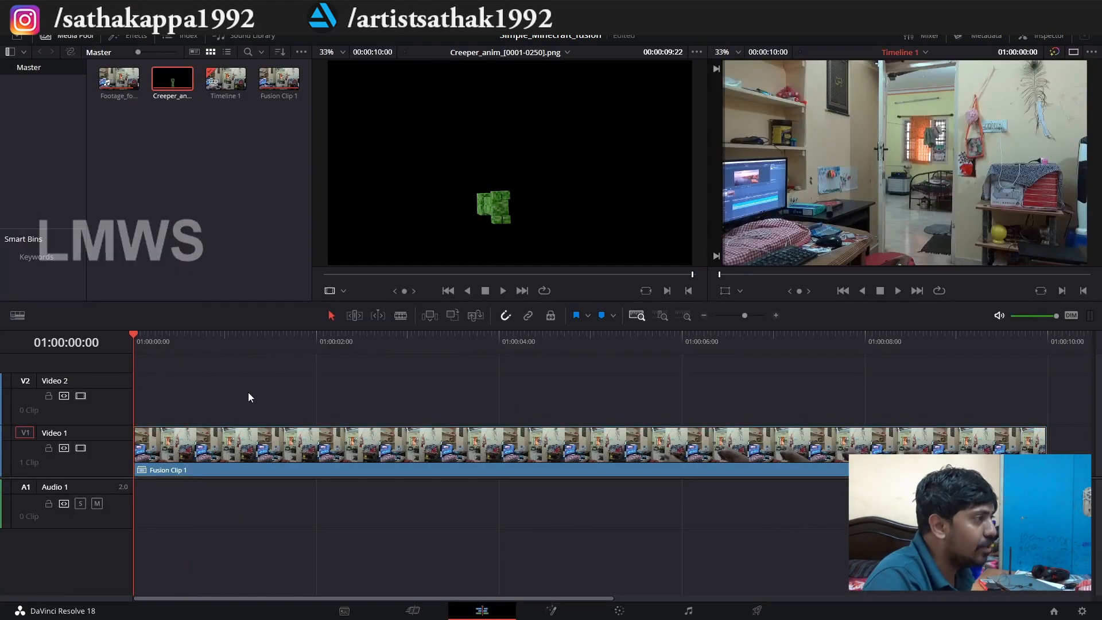
key("space")
left_click(69, 39)
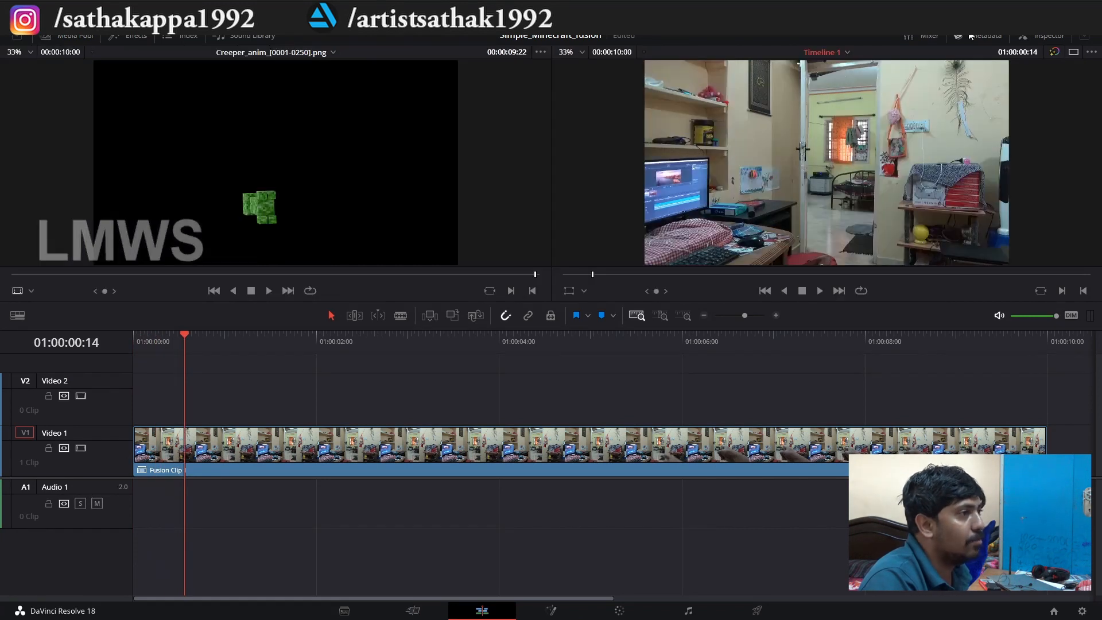
left_click(1042, 37)
left_click_drag(604, 301, 605, 411)
key("space")
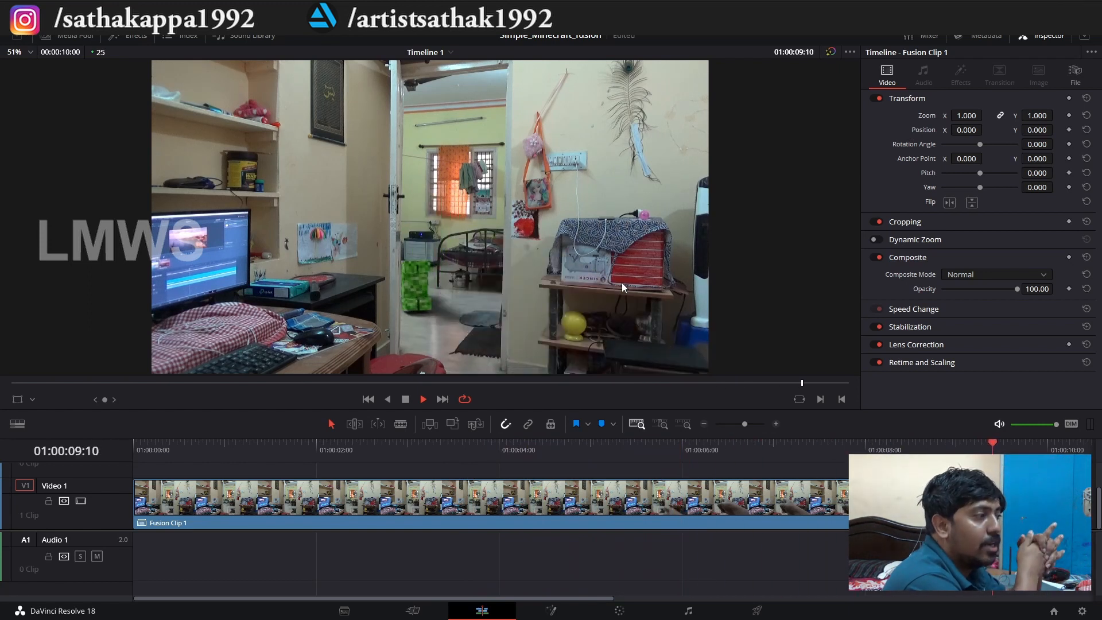
Return to the Fusion composition of Fusion Clip 1 and add a Film Grain node near creeper_FG.
left_click(451, 527)
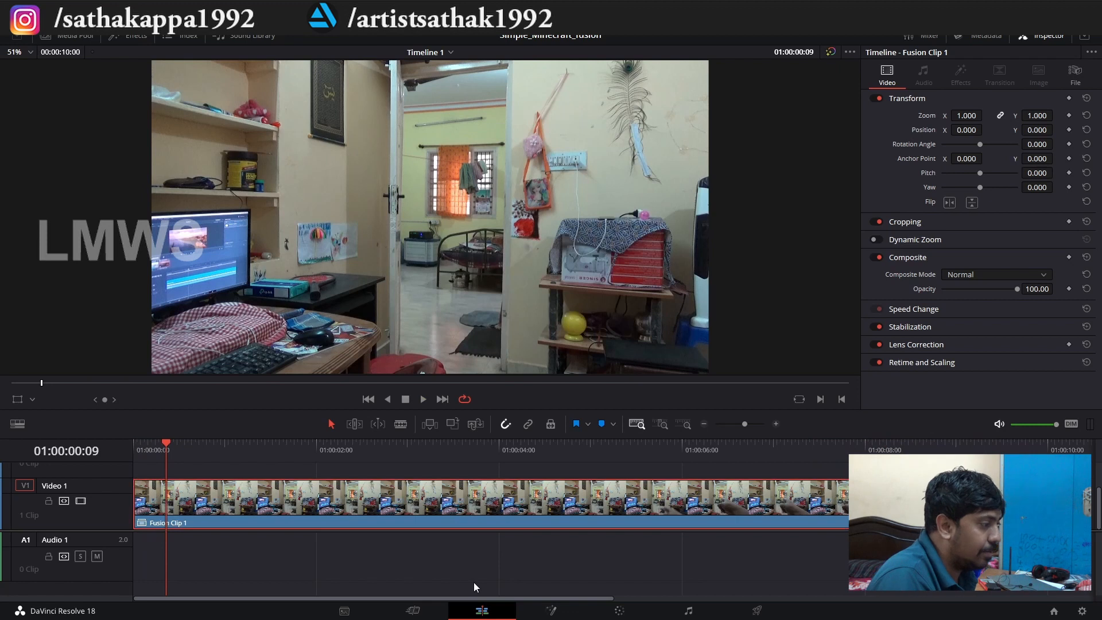
left_click(551, 612)
scroll(391, 531, "up", 2)
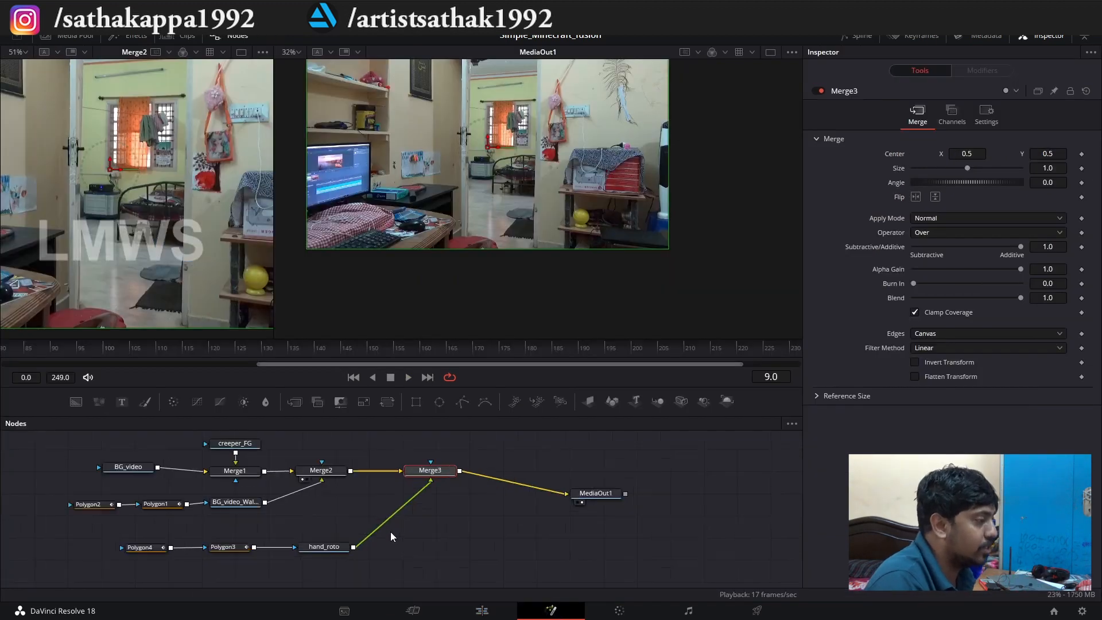
scroll(268, 468, "up", 3)
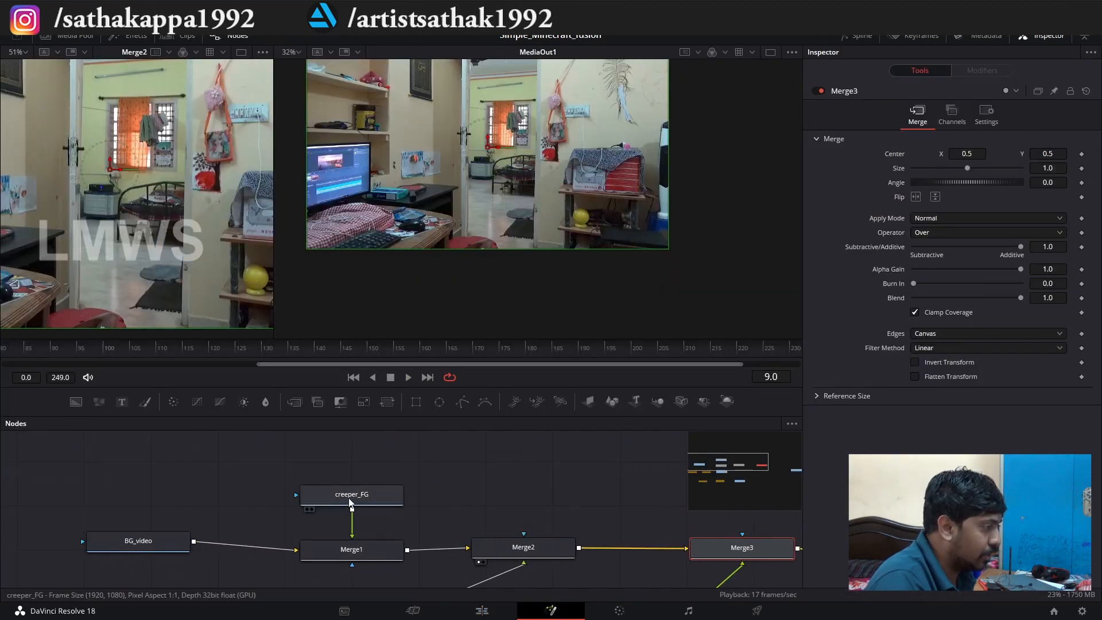
left_click(333, 497)
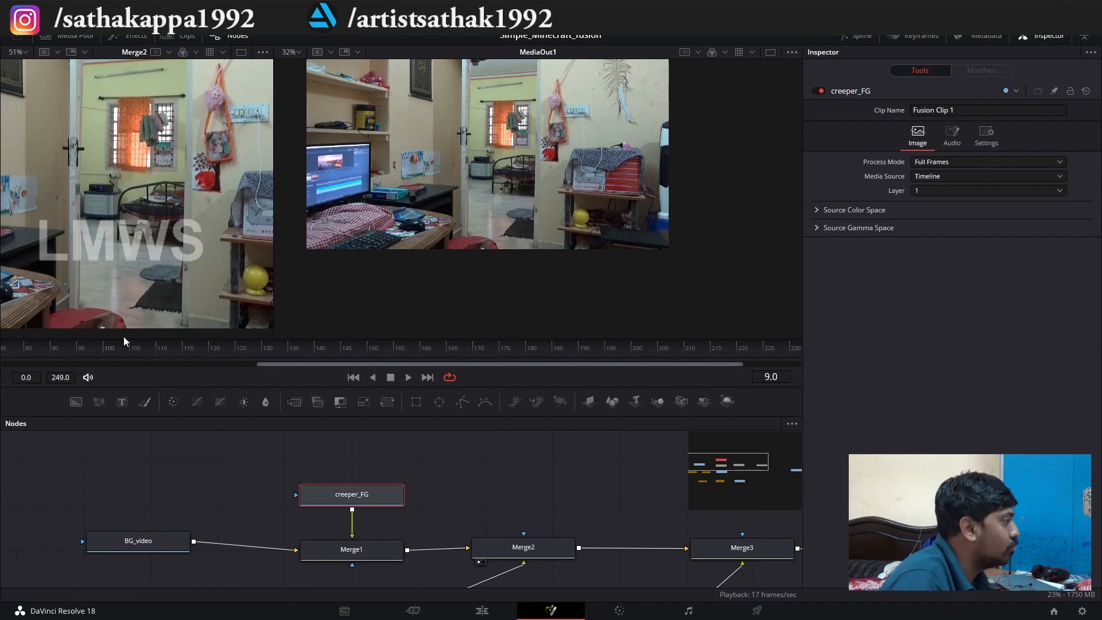
left_click(234, 500)
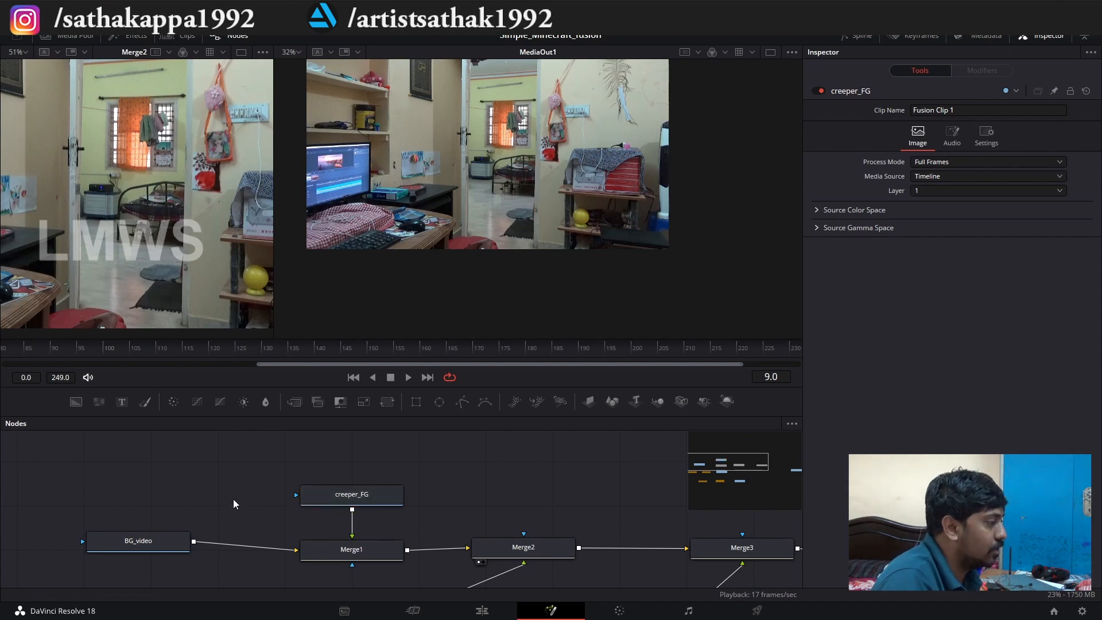
key("shift+space")
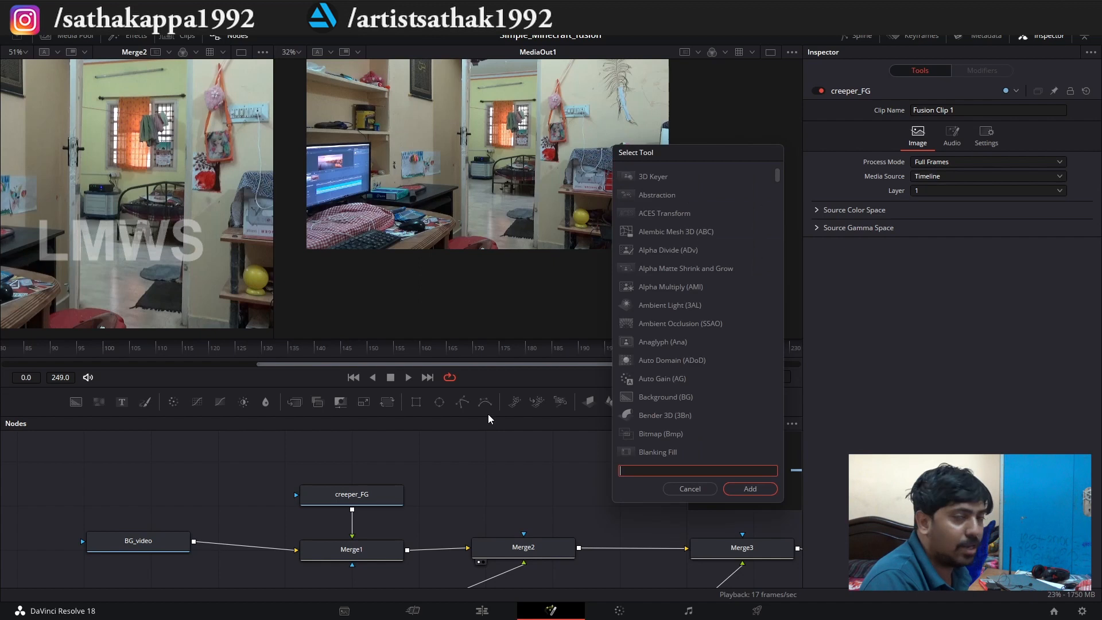
type("film")
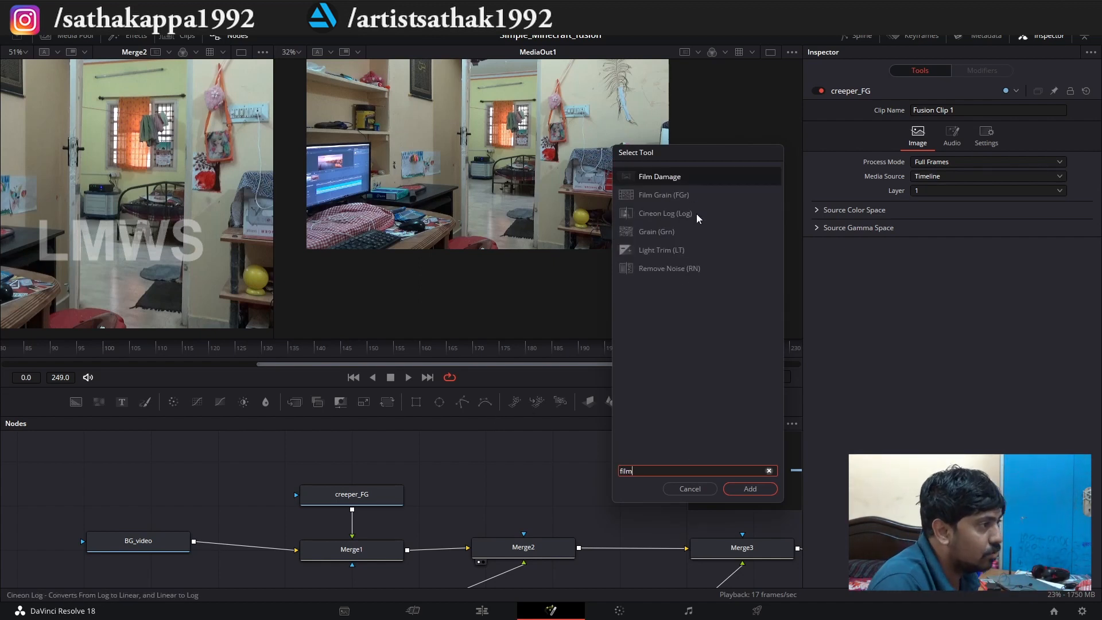
left_click(666, 193)
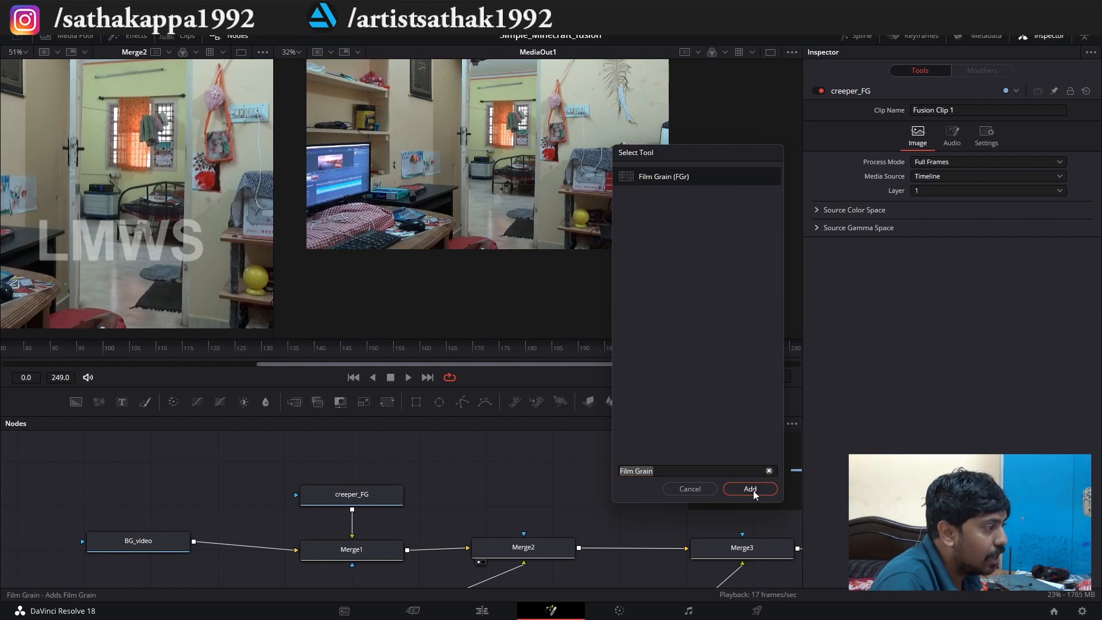
left_click(750, 488)
Connect FilmGrain1 between creeper_FG and the foreground input of Merge1.
left_click_drag(258, 473, 370, 438)
left_click_drag(368, 479, 525, 492)
scroll(430, 481, "down", 3)
scroll(427, 470, "up", 5)
scroll(423, 463, "up", 2)
left_click_drag(491, 529, 311, 541)
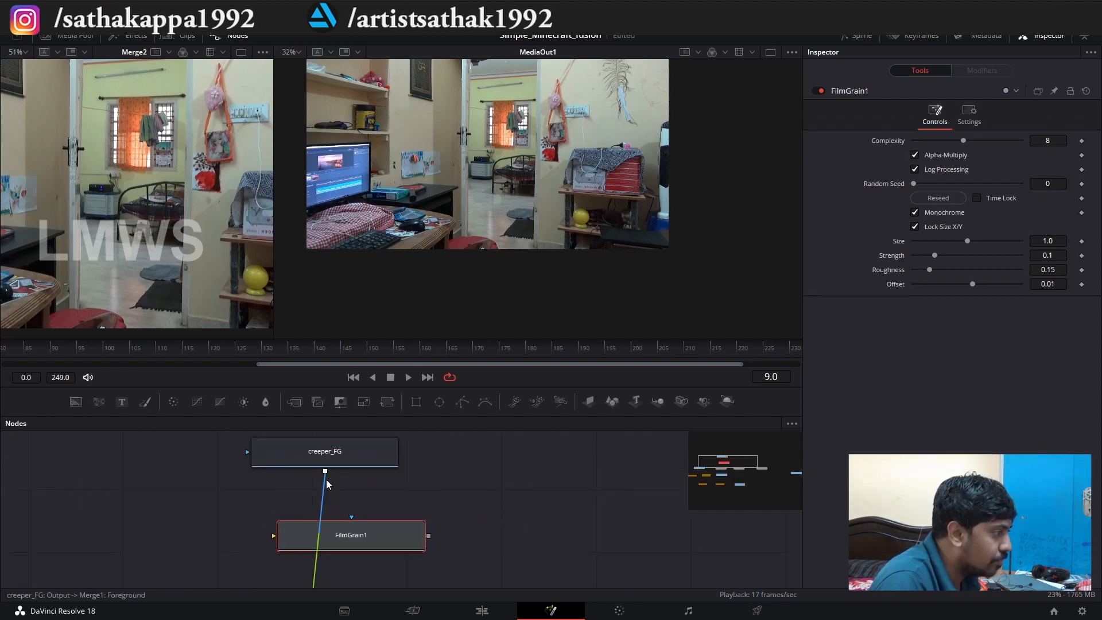
left_click_drag(325, 472, 274, 537)
scroll(341, 476, "down", 3)
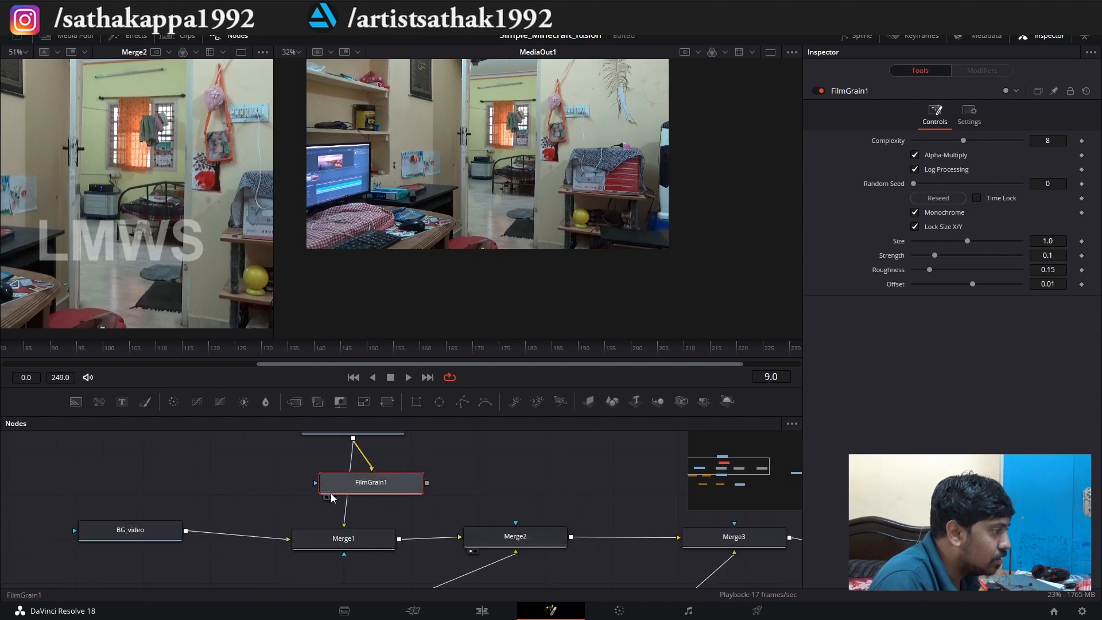
left_click_drag(426, 502, 340, 523)
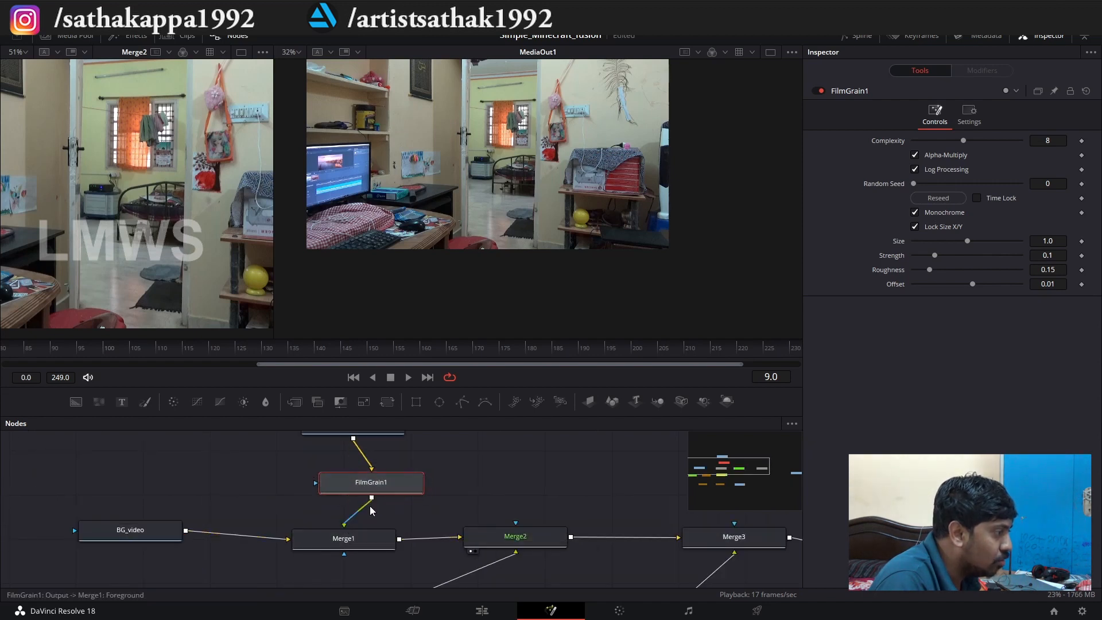
Set the Strength of FilmGrain1 to 0.05, judging the grain on the creeper at frame 152.
scroll(368, 505, "up", 1)
left_click_drag(442, 357, 525, 353)
scroll(488, 162, "up", 5)
scroll(474, 207, "down", 3)
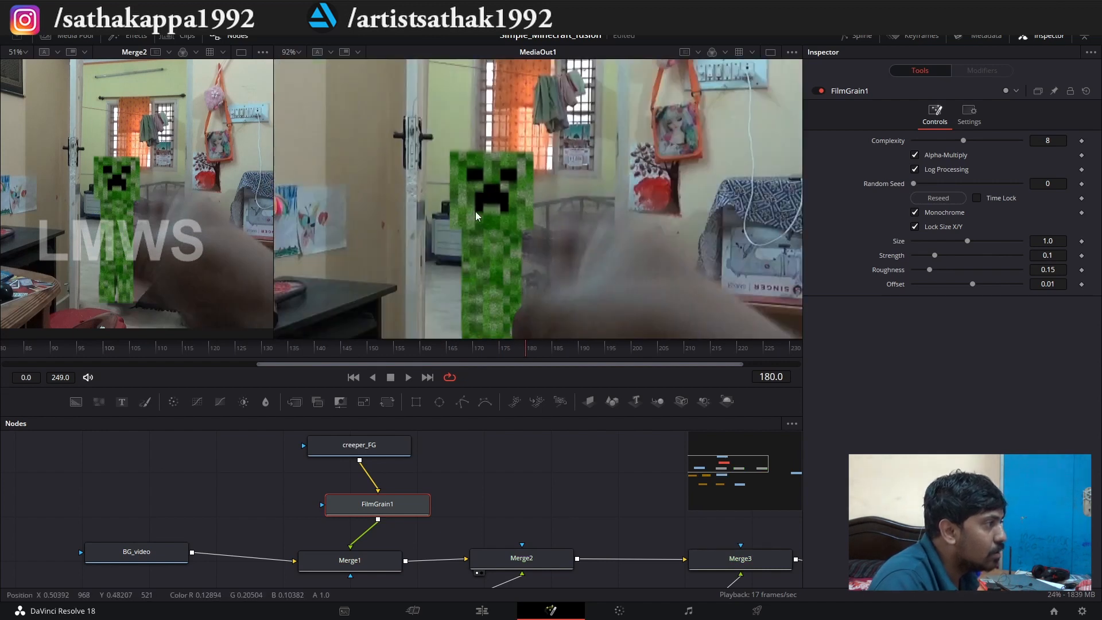
left_click_drag(501, 346, 477, 349)
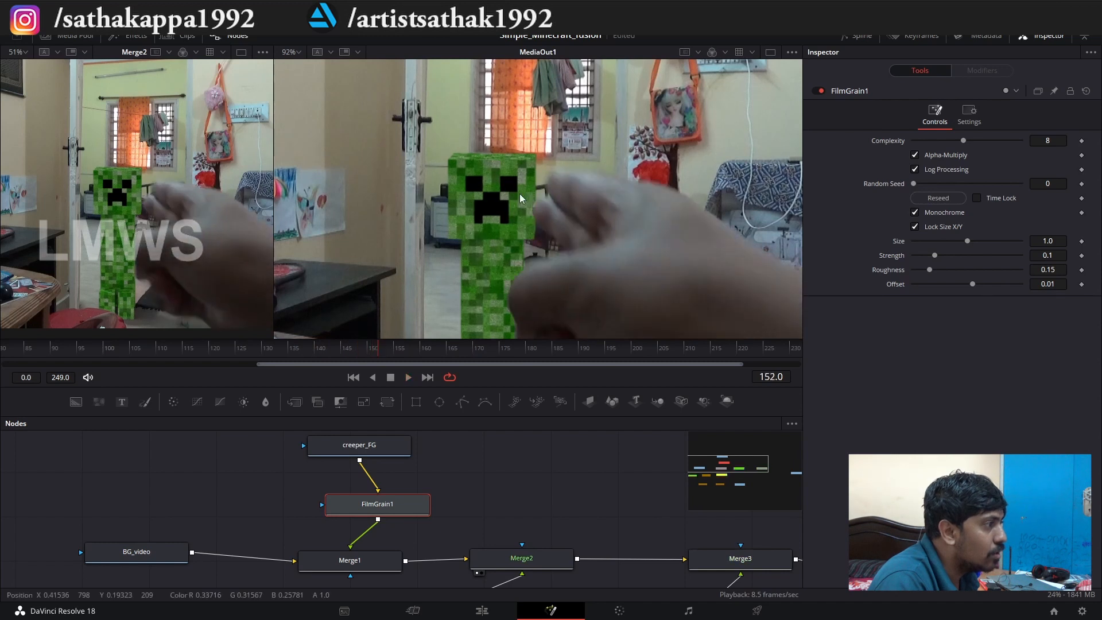
key("space")
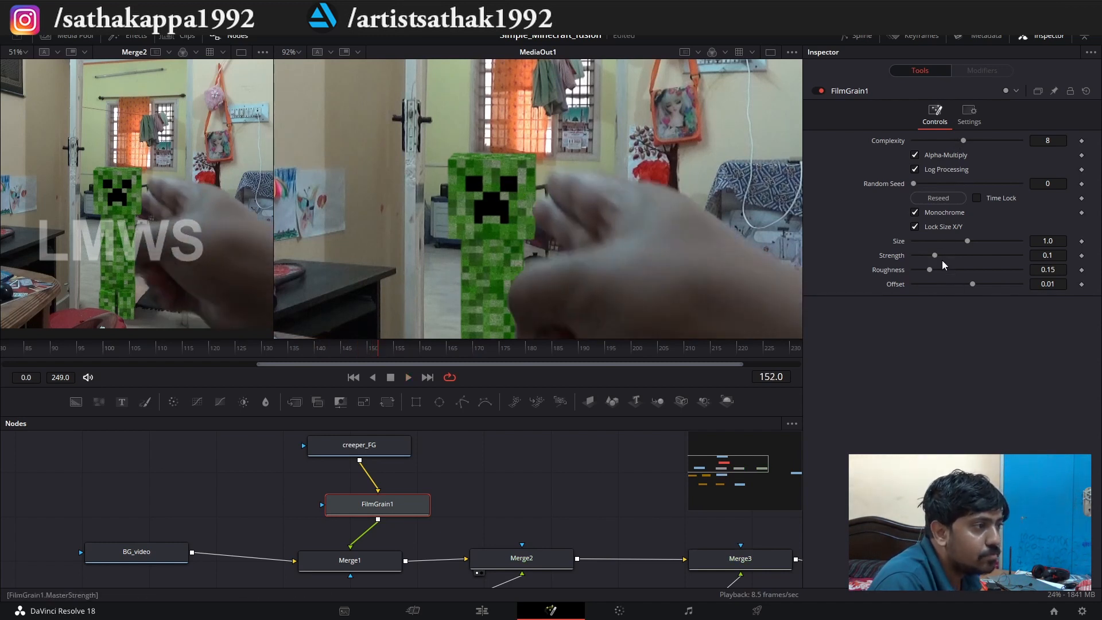
left_click_drag(929, 253, 927, 253)
Play the composite and compare the creeper's grain with the noise on the surrounding wall footage.
key("space")
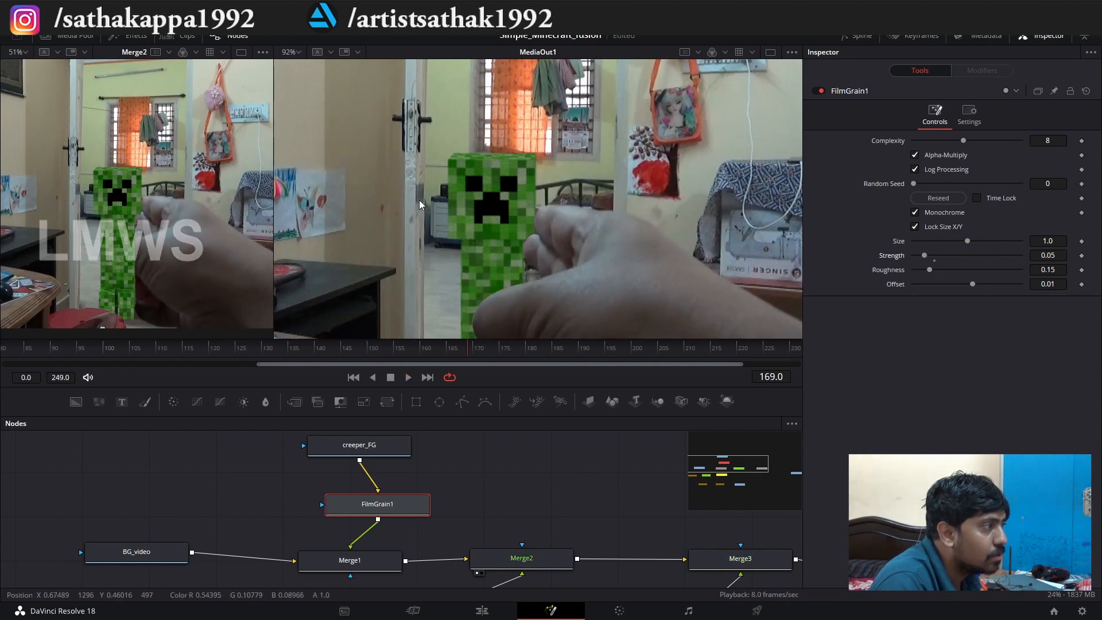
scroll(351, 211, "up", 8)
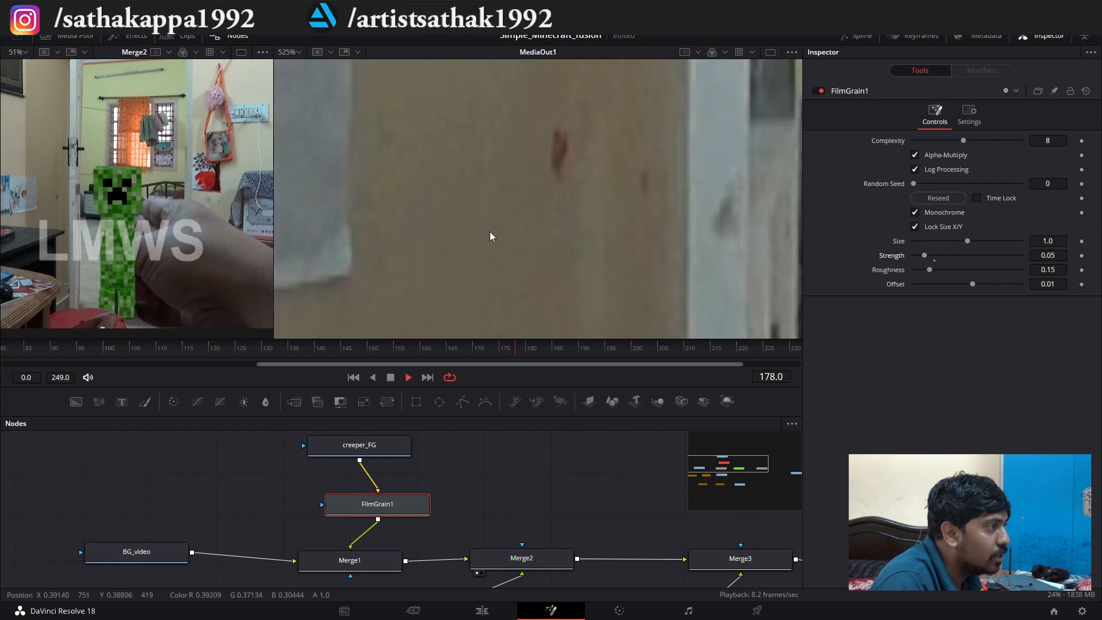
key("space")
scroll(404, 218, "down", 2)
scroll(545, 212, "down", 2)
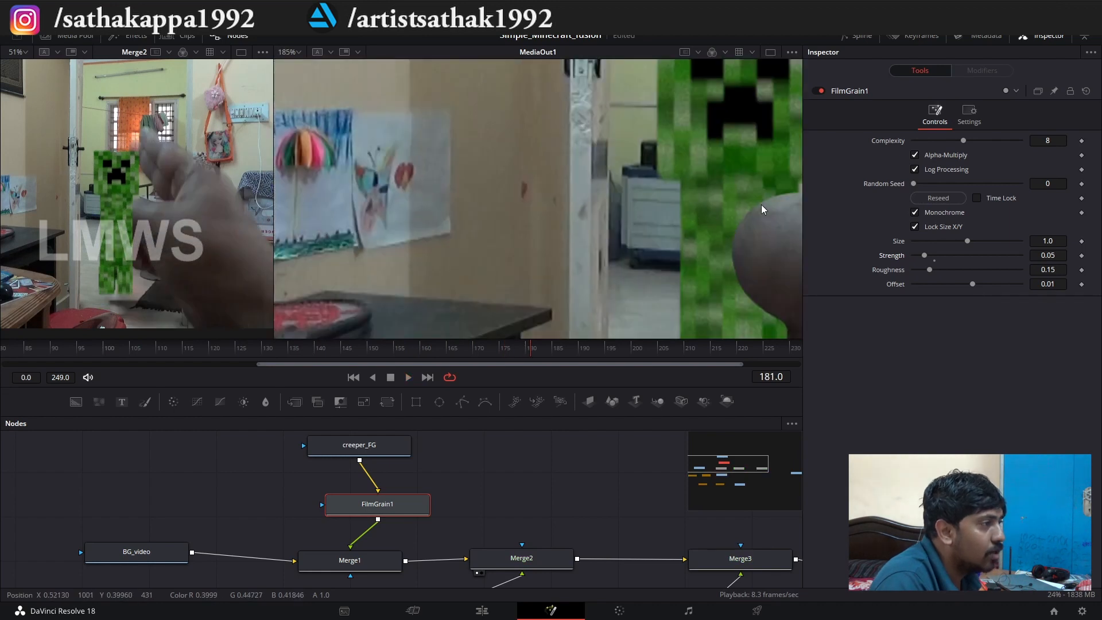
scroll(678, 171, "up", 2)
key("space")
key("space")
scroll(616, 197, "down", 7)
scroll(609, 201, "up", 2)
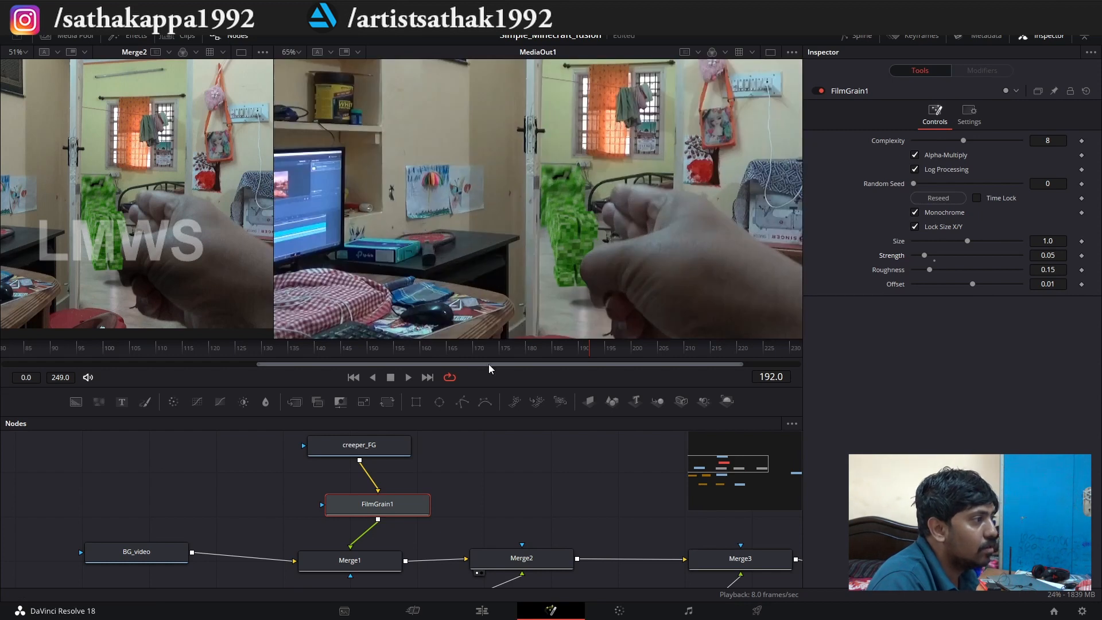
left_click(215, 346)
key("space")
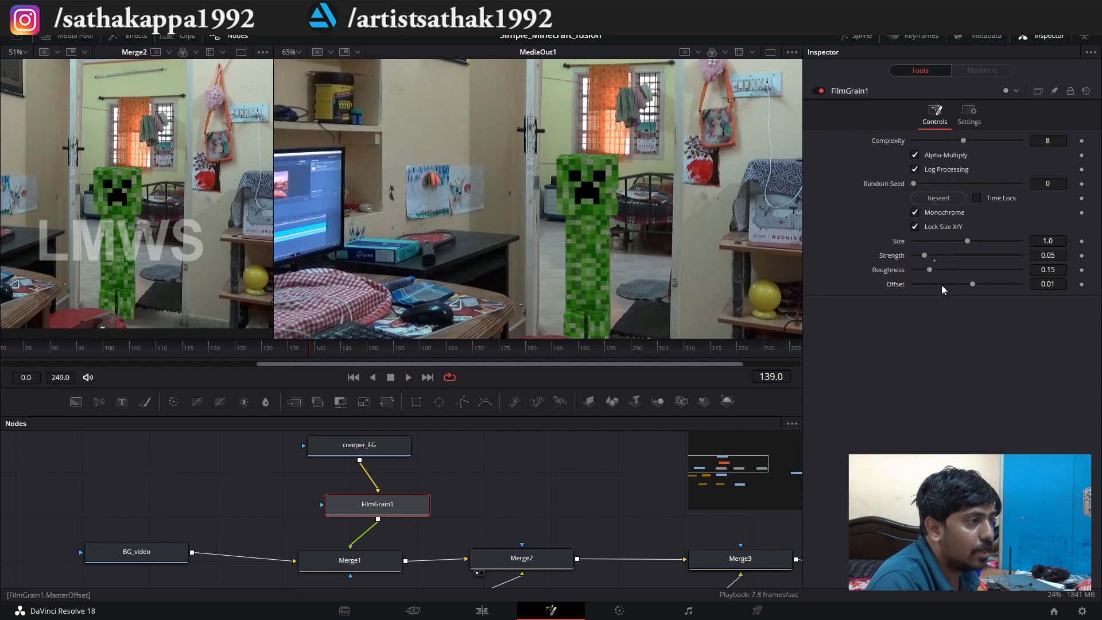
Set the grain Size of FilmGrain1 to 0.8, checking the creeper close up during playback.
left_click_drag(941, 238, 937, 240)
scroll(591, 258, "up", 3)
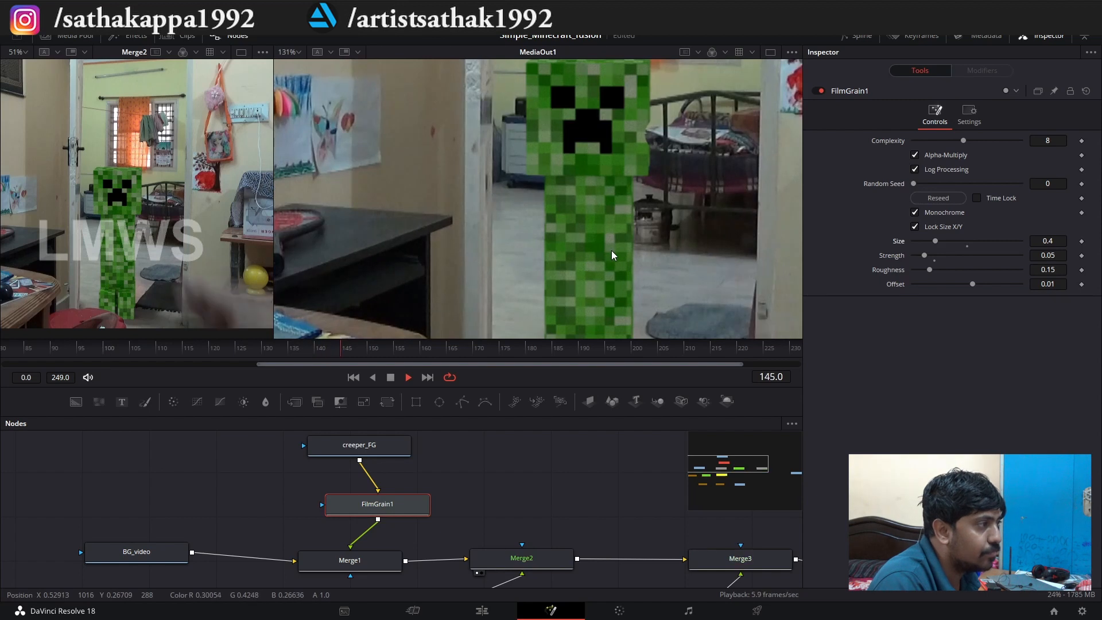
key("space")
left_click_drag(952, 242, 957, 243)
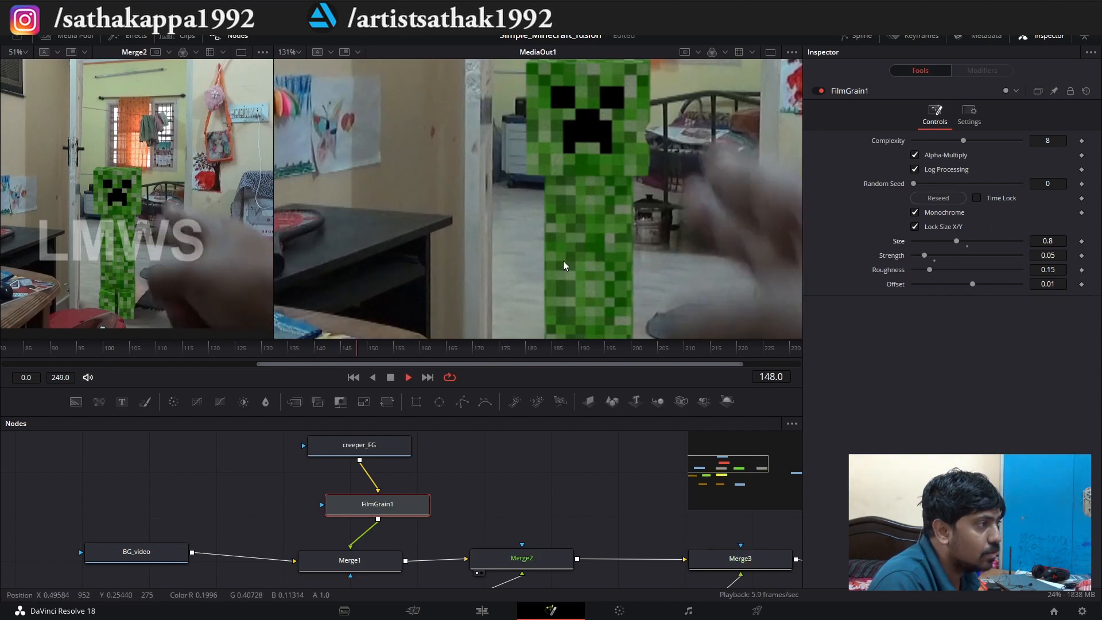
key("space")
key("space")
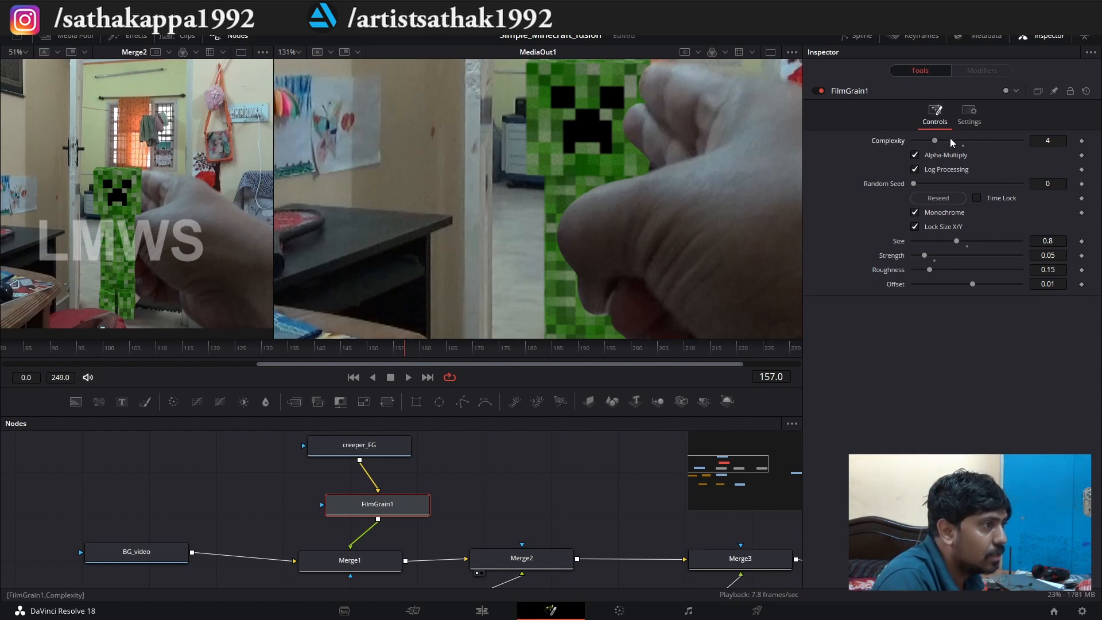
Set the Complexity of FilmGrain1 to 4 and play the composite through frame 195 to review the grain.
key("space")
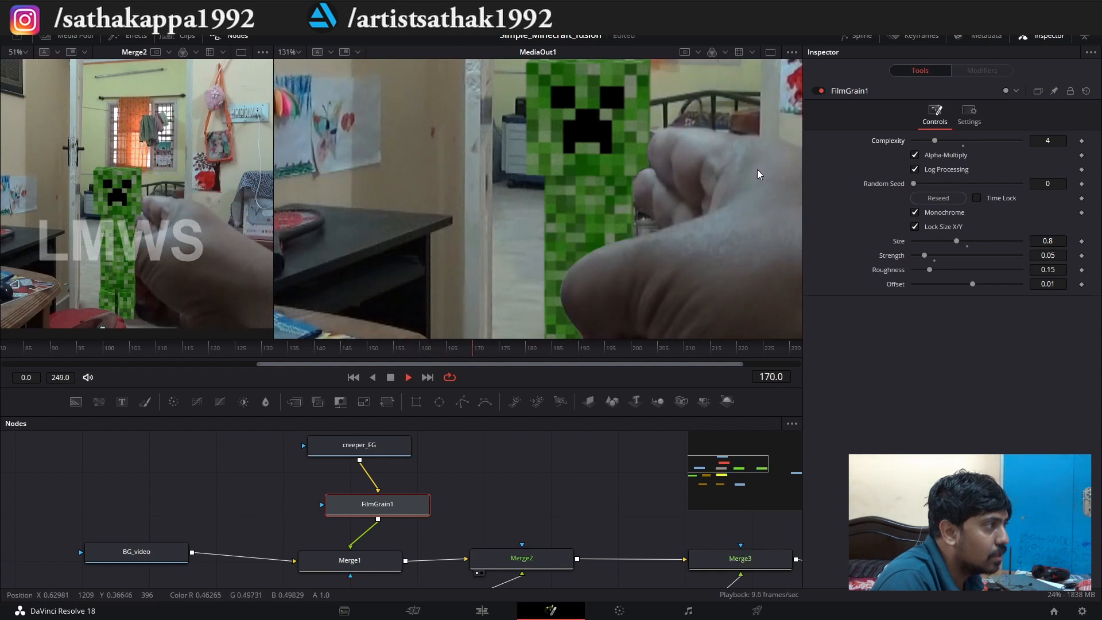
key("space")
scroll(623, 191, "down", 3)
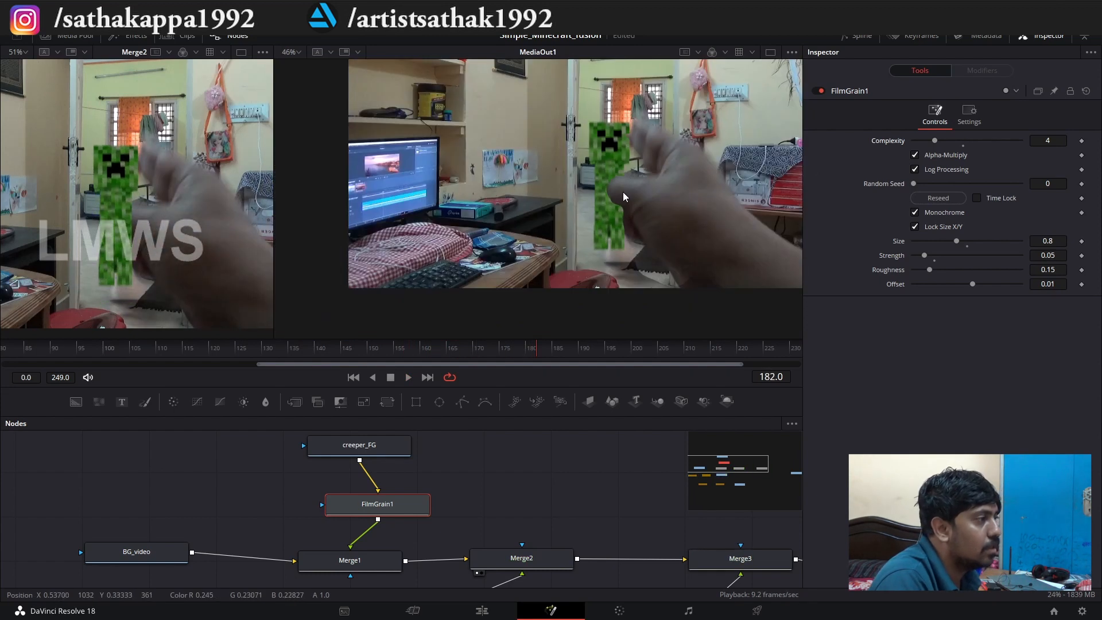
key("space")
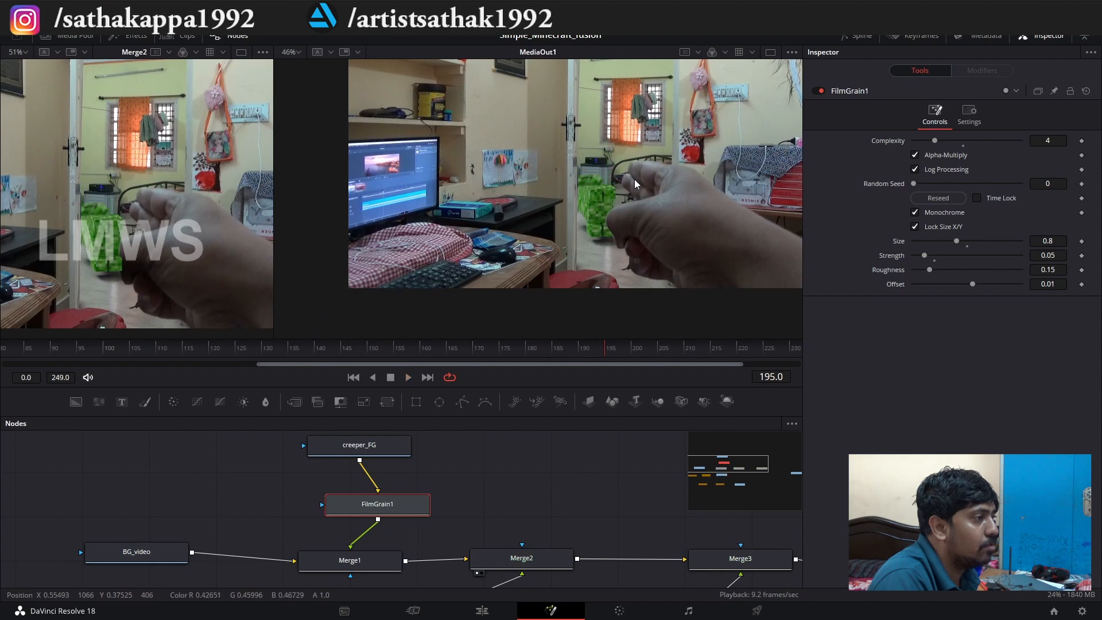
scroll(251, 494, "down", 2)
scroll(306, 508, "up", 1)
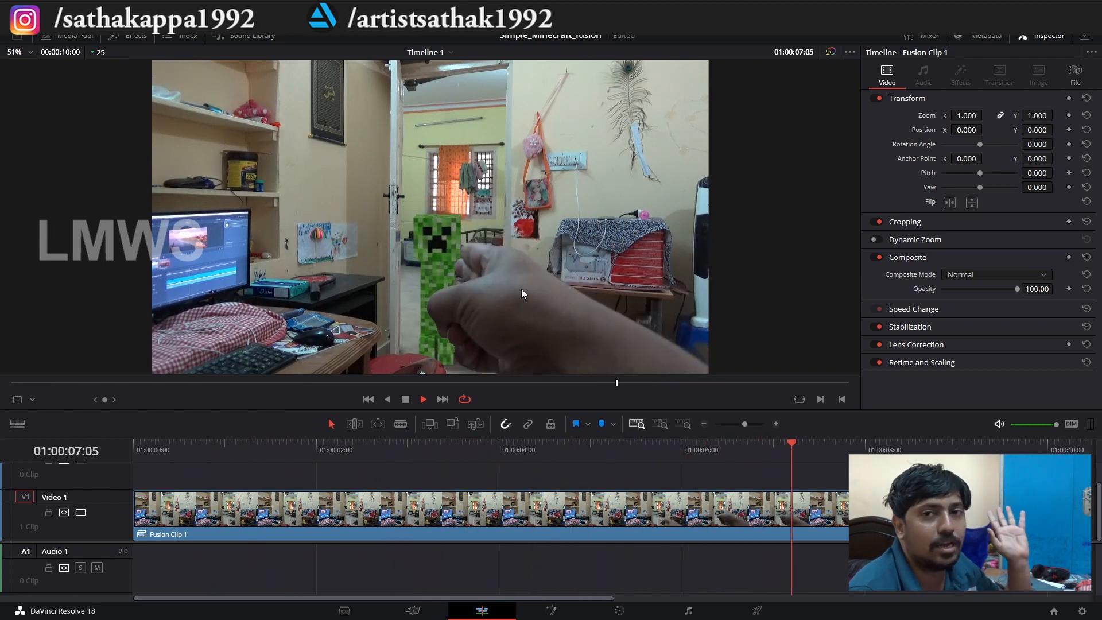
Return to the Fusion composition and move the entire Polygon4 outline below and outside the picture at frame 148.
key("space")
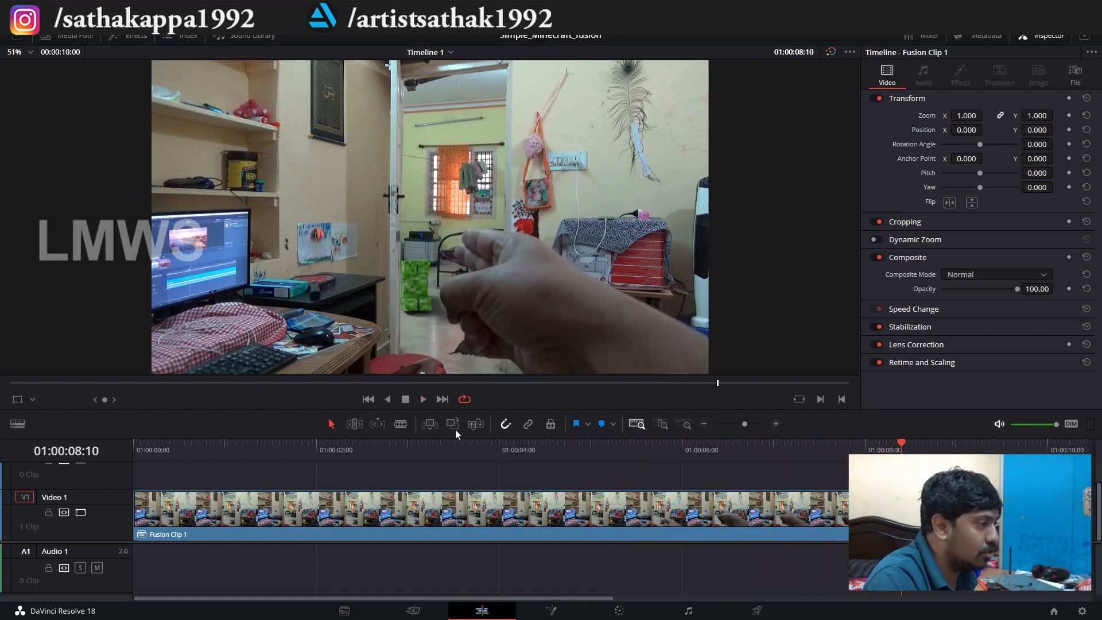
left_click(551, 610)
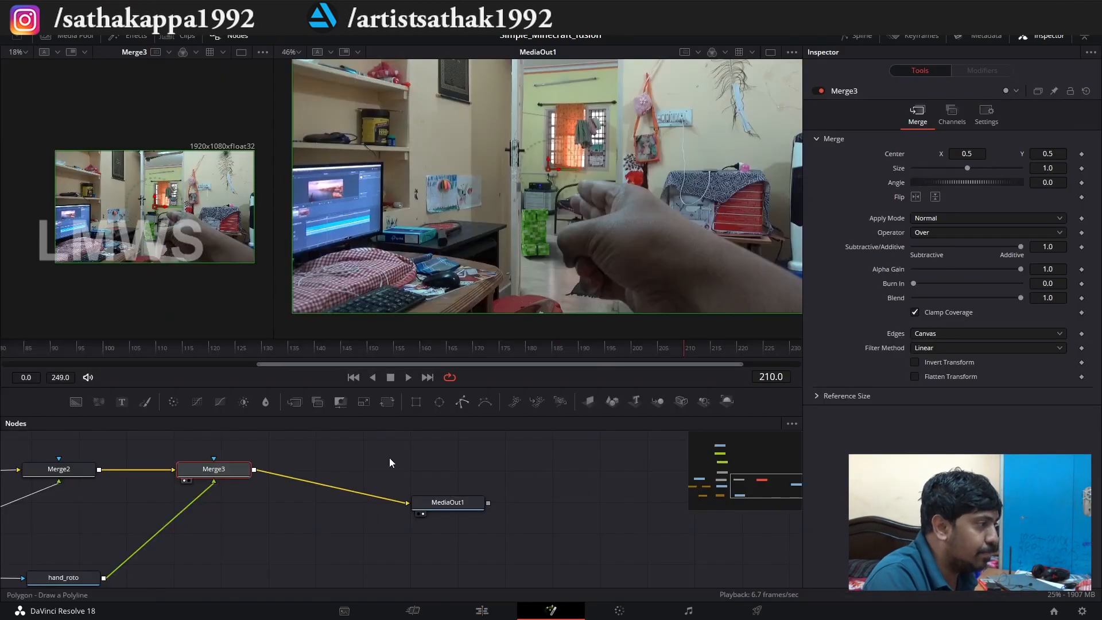
scroll(229, 542, "down", 6)
scroll(61, 566, "up", 6)
left_click(131, 537)
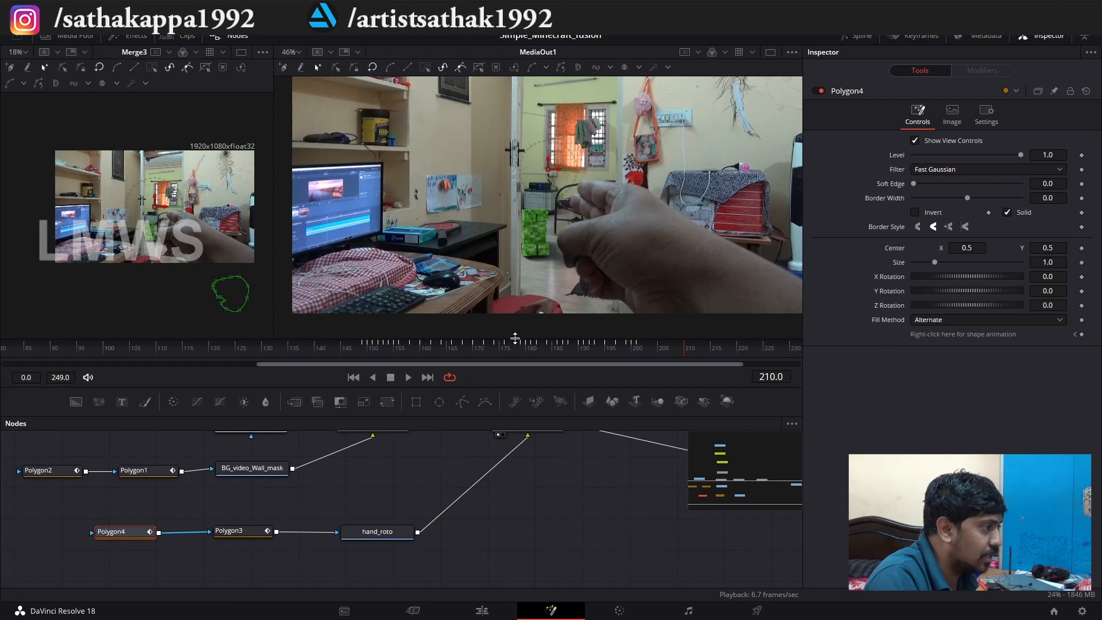
left_click(364, 350)
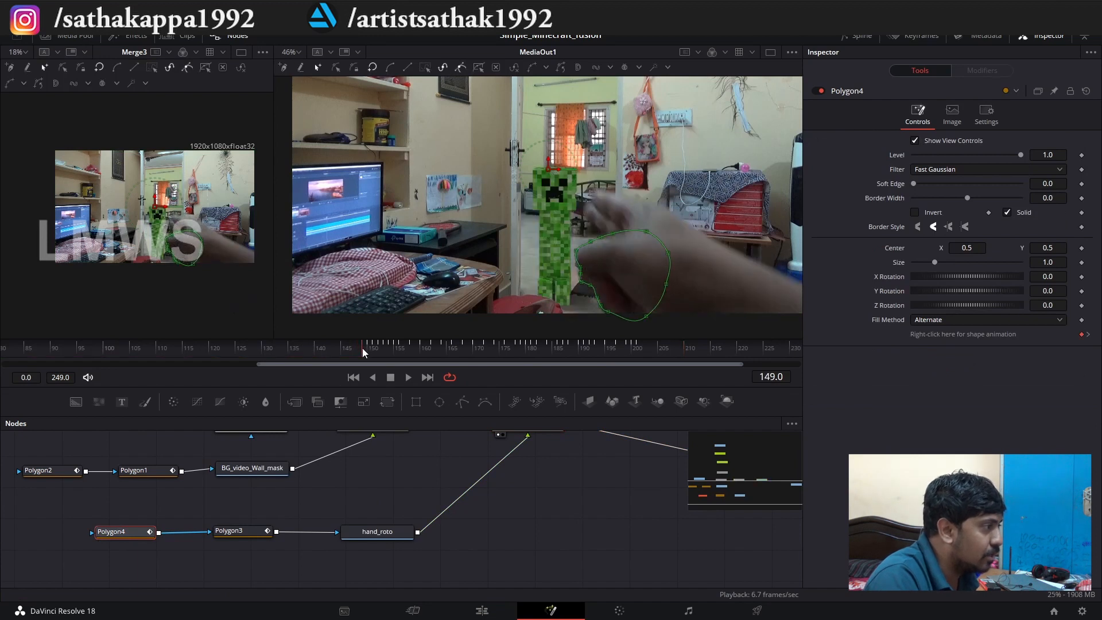
key("ctrl+a")
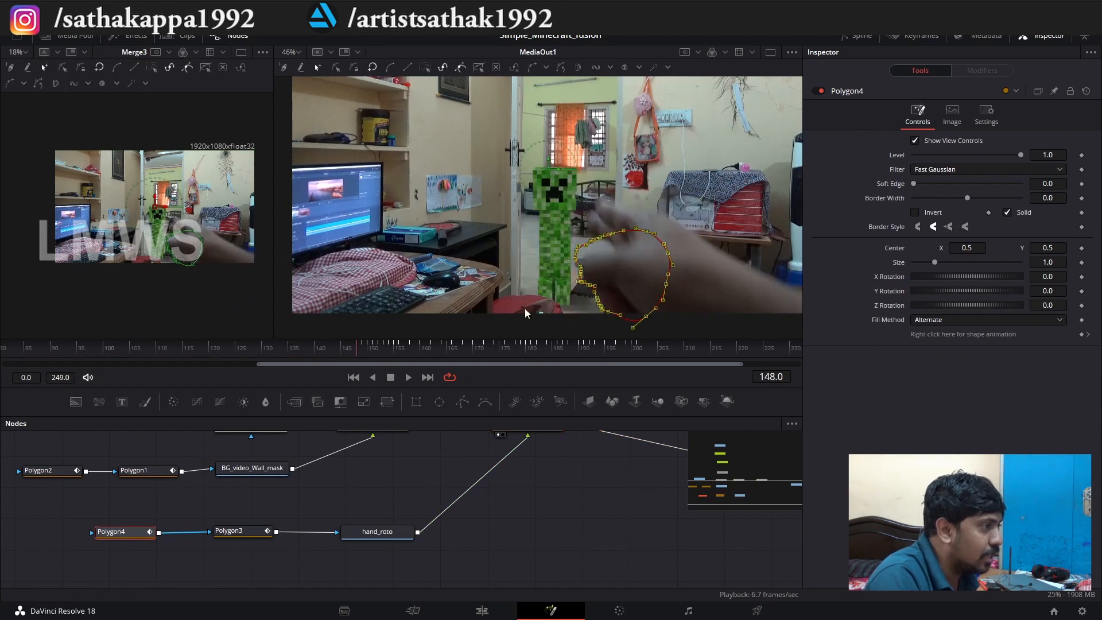
scroll(609, 312, "down", 2)
scroll(635, 311, "up", 2)
left_click_drag(616, 285, 600, 403)
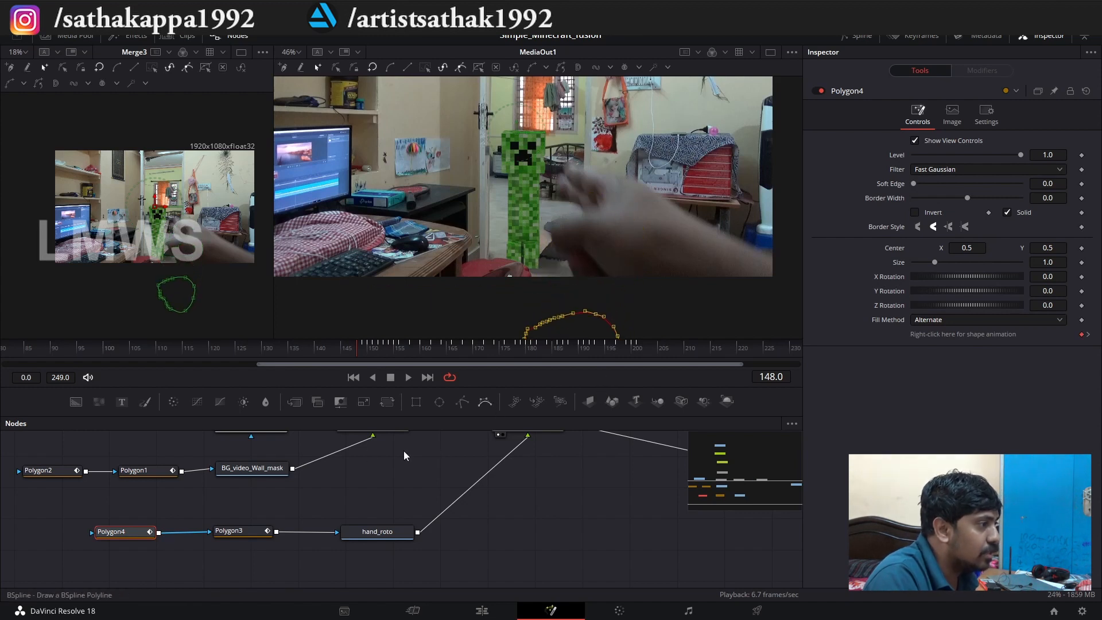
Move the entire Polygon3 hand roto outline below and outside the picture at frame 151.
left_click(244, 529)
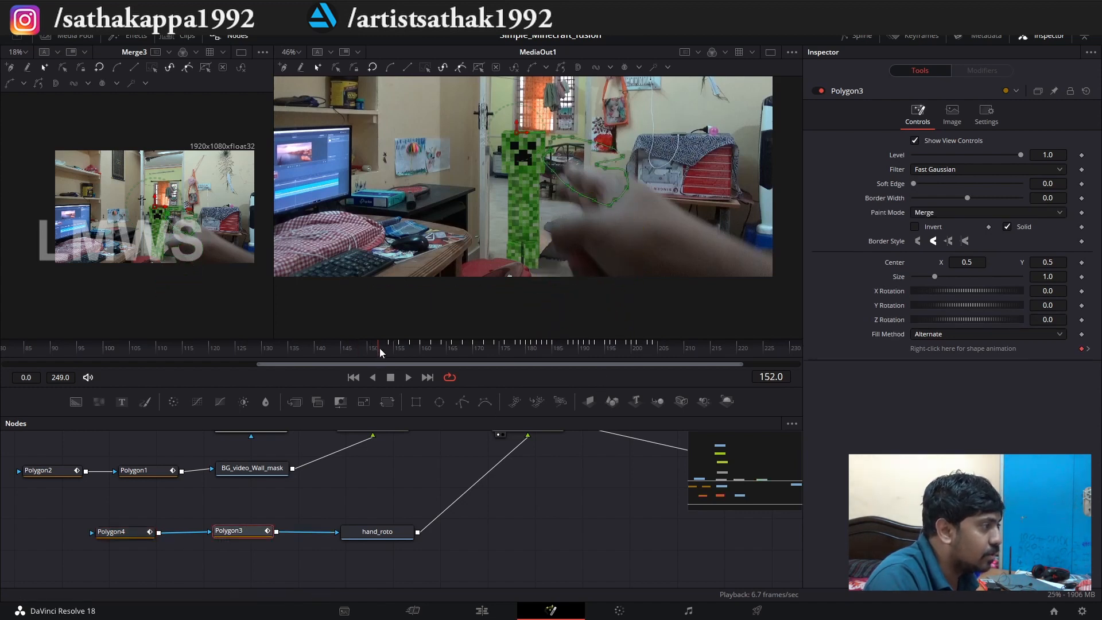
left_click_drag(712, 121, 459, 236)
scroll(626, 193, "up", 5)
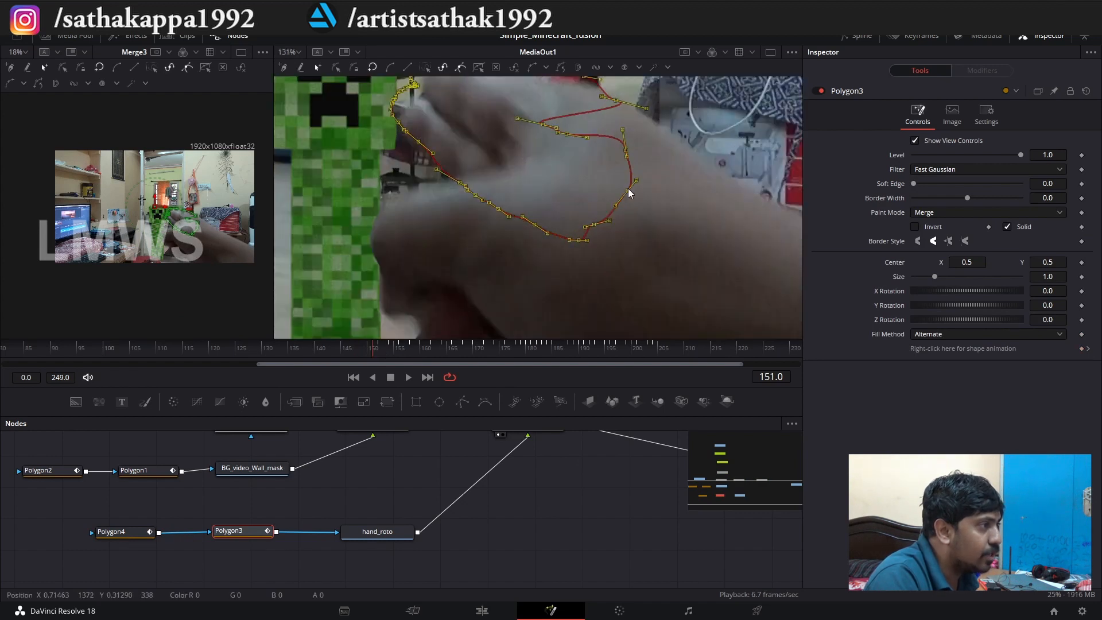
left_click_drag(628, 191, 597, 525)
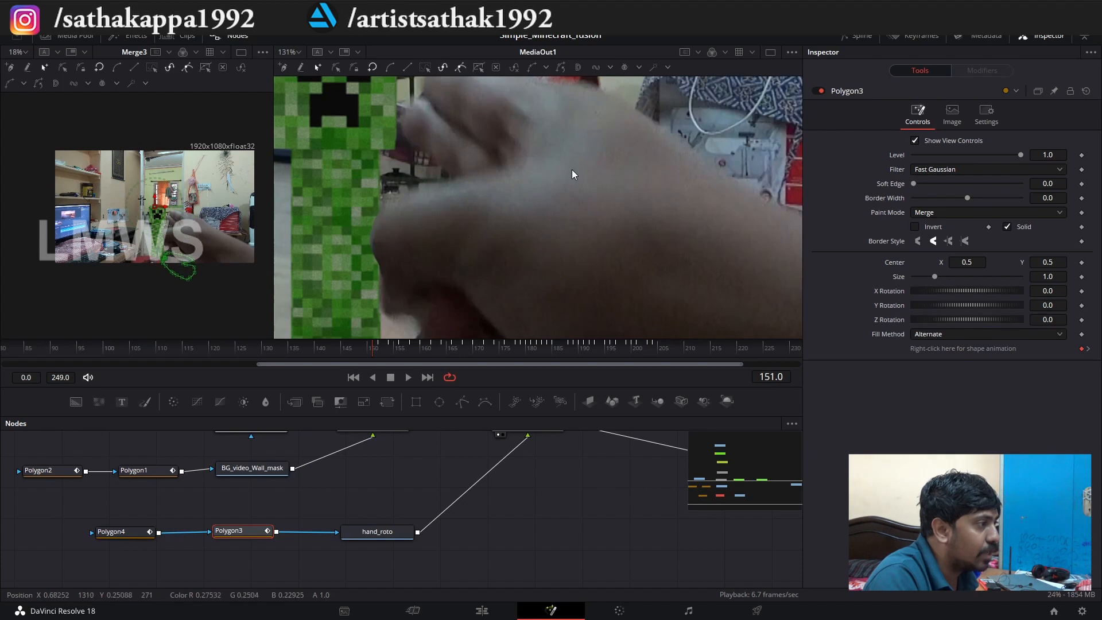
scroll(572, 168, "down", 7)
scroll(571, 263, "up", 3)
left_click_drag(591, 244, 597, 304)
scroll(597, 304, "down", 3)
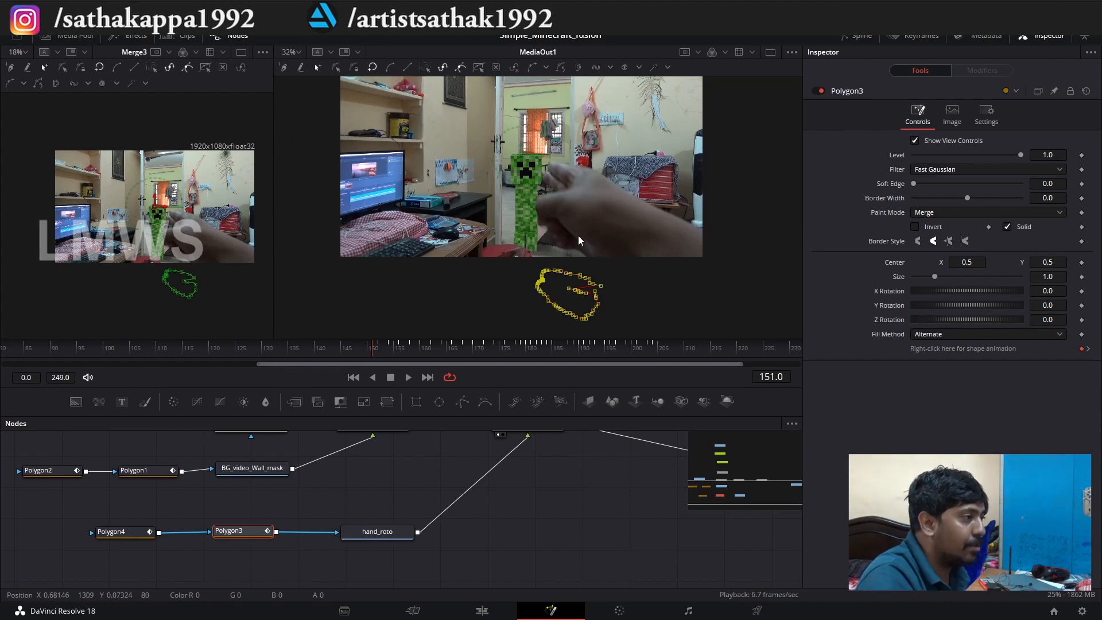
scroll(579, 240, "up", 2)
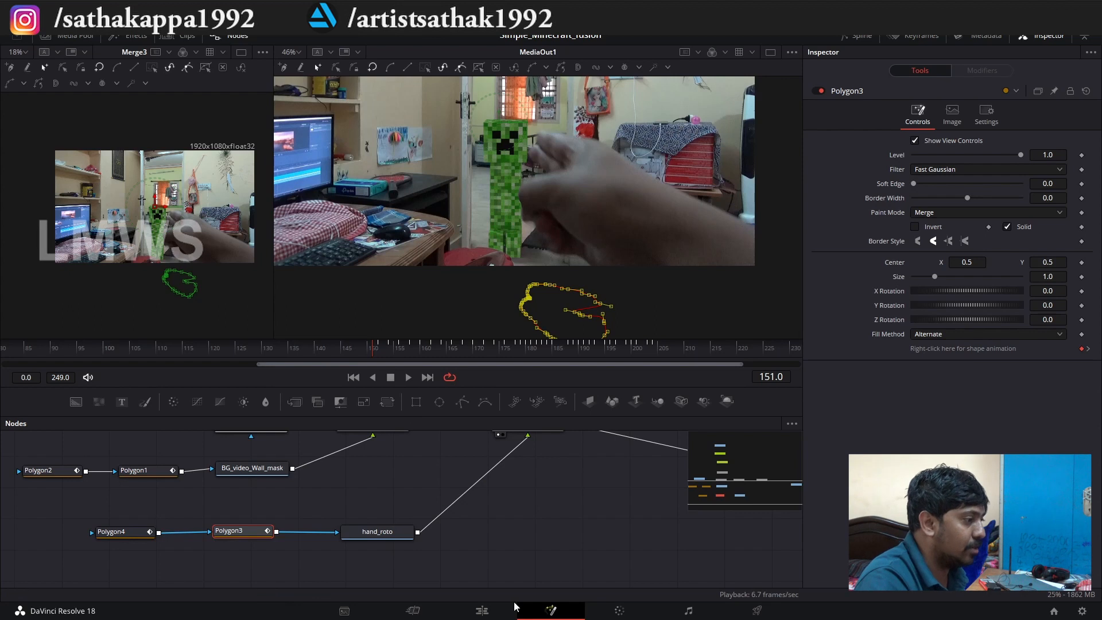
Switch to the edit timeline and play Fusion Clip 1 to review the finished creeper composite.
left_click(482, 610)
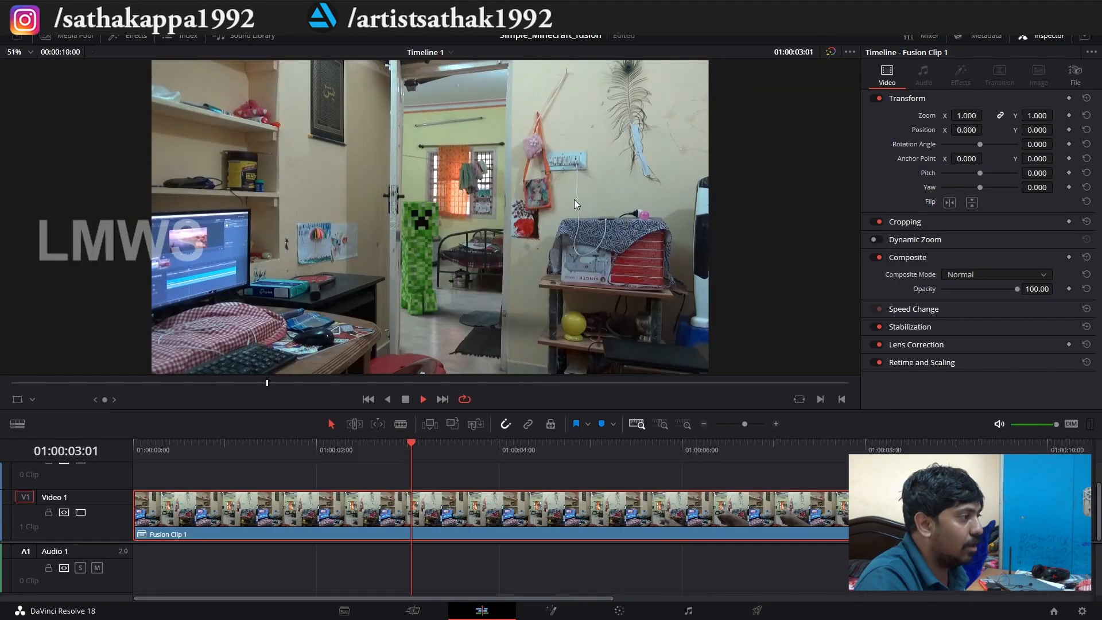
key("space")
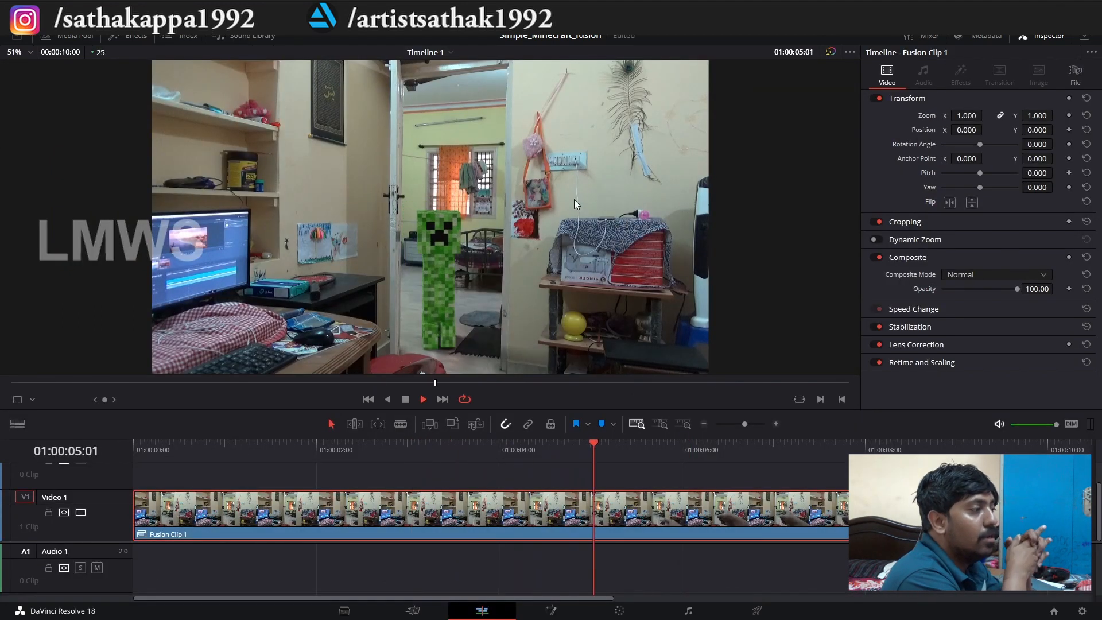